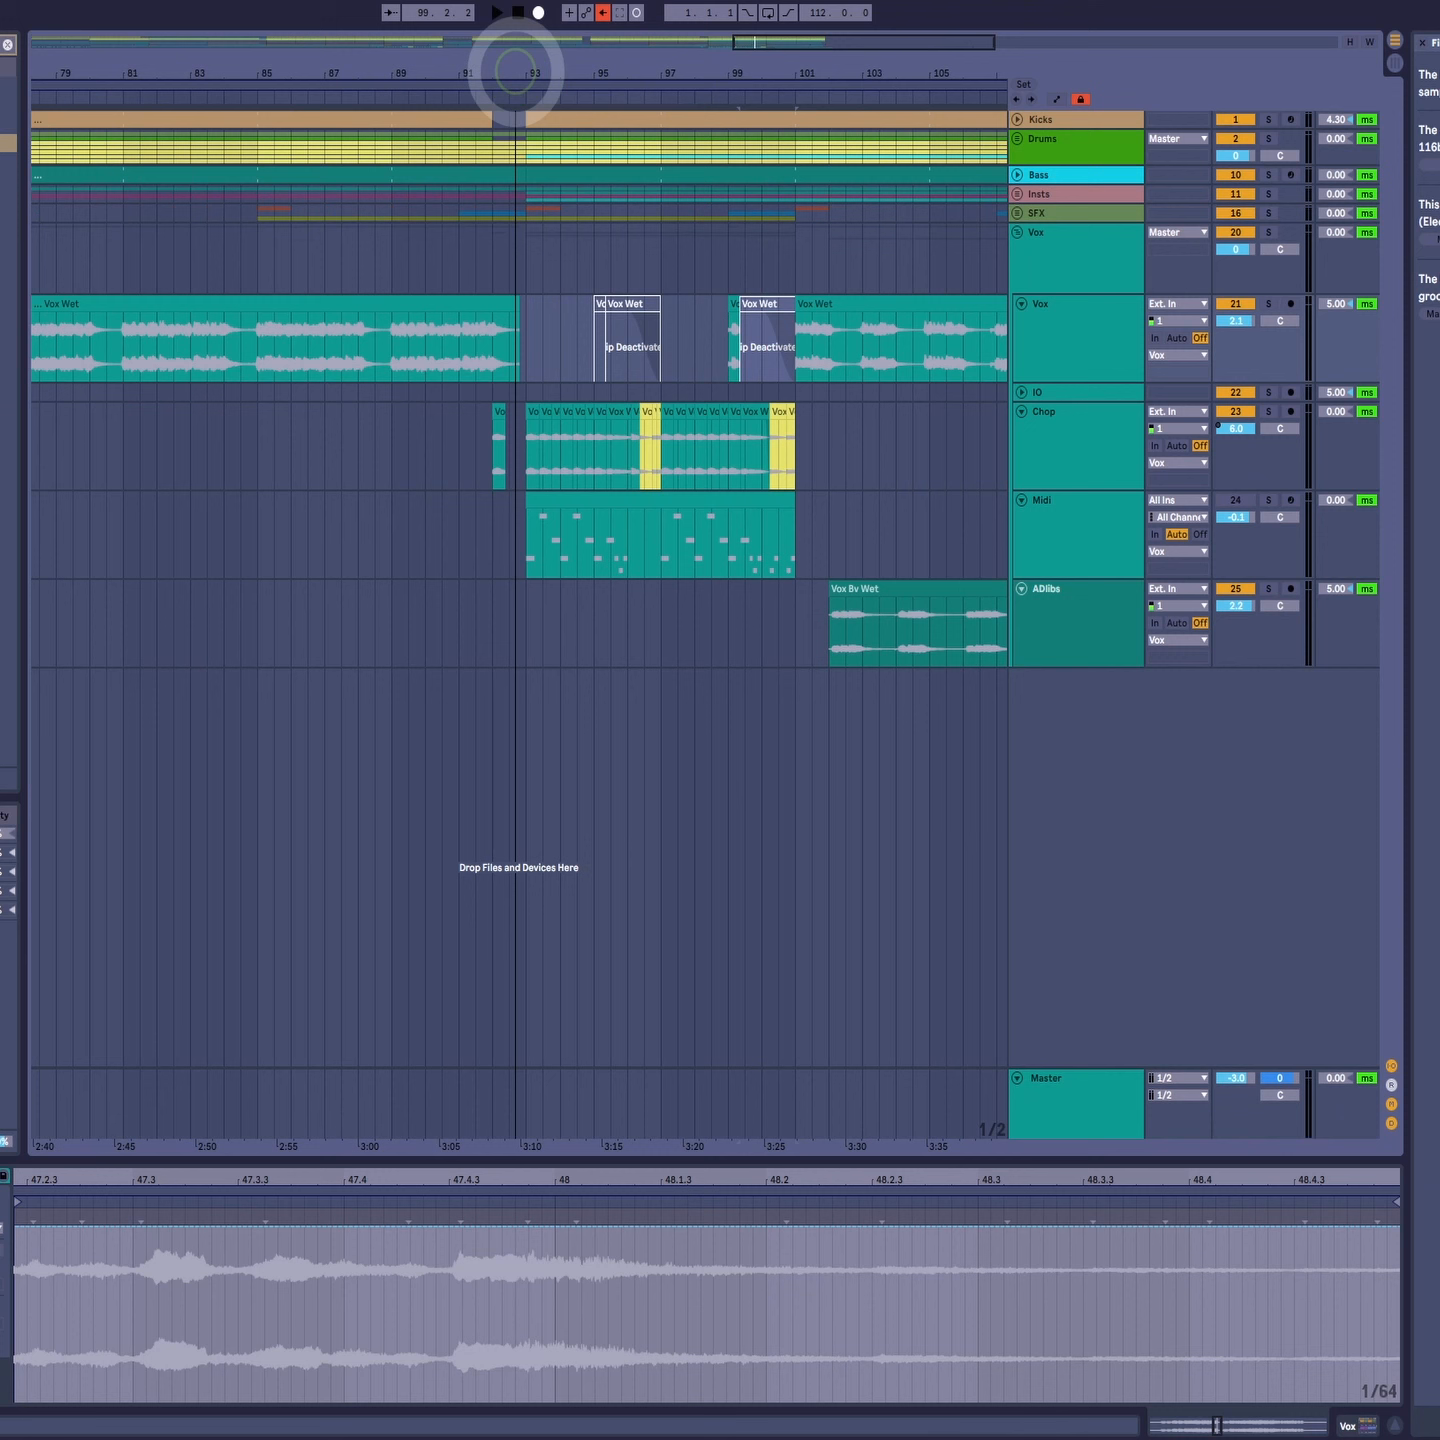
Step: Deactivate the short Vox Wet clip at bar 99 on the Vox track and start playback just before bar 93
click(698, 347)
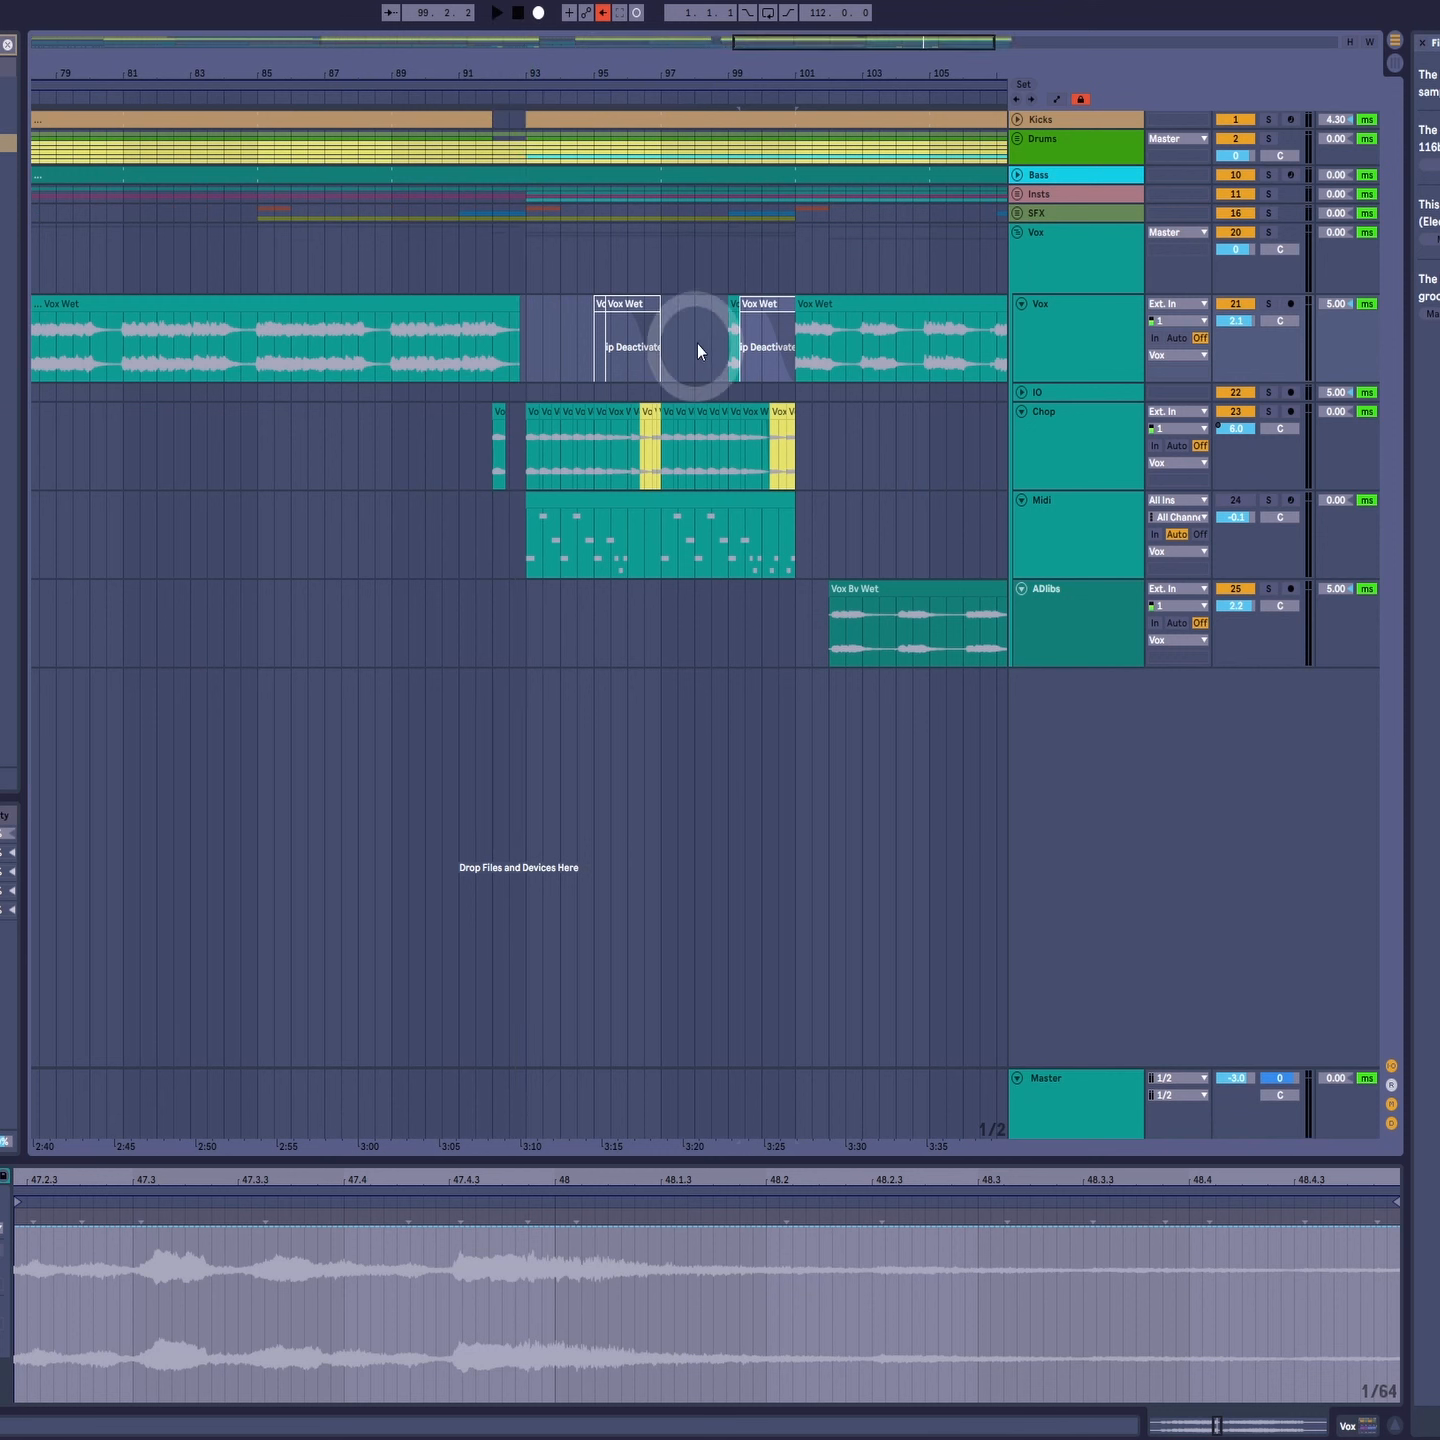
click(733, 303)
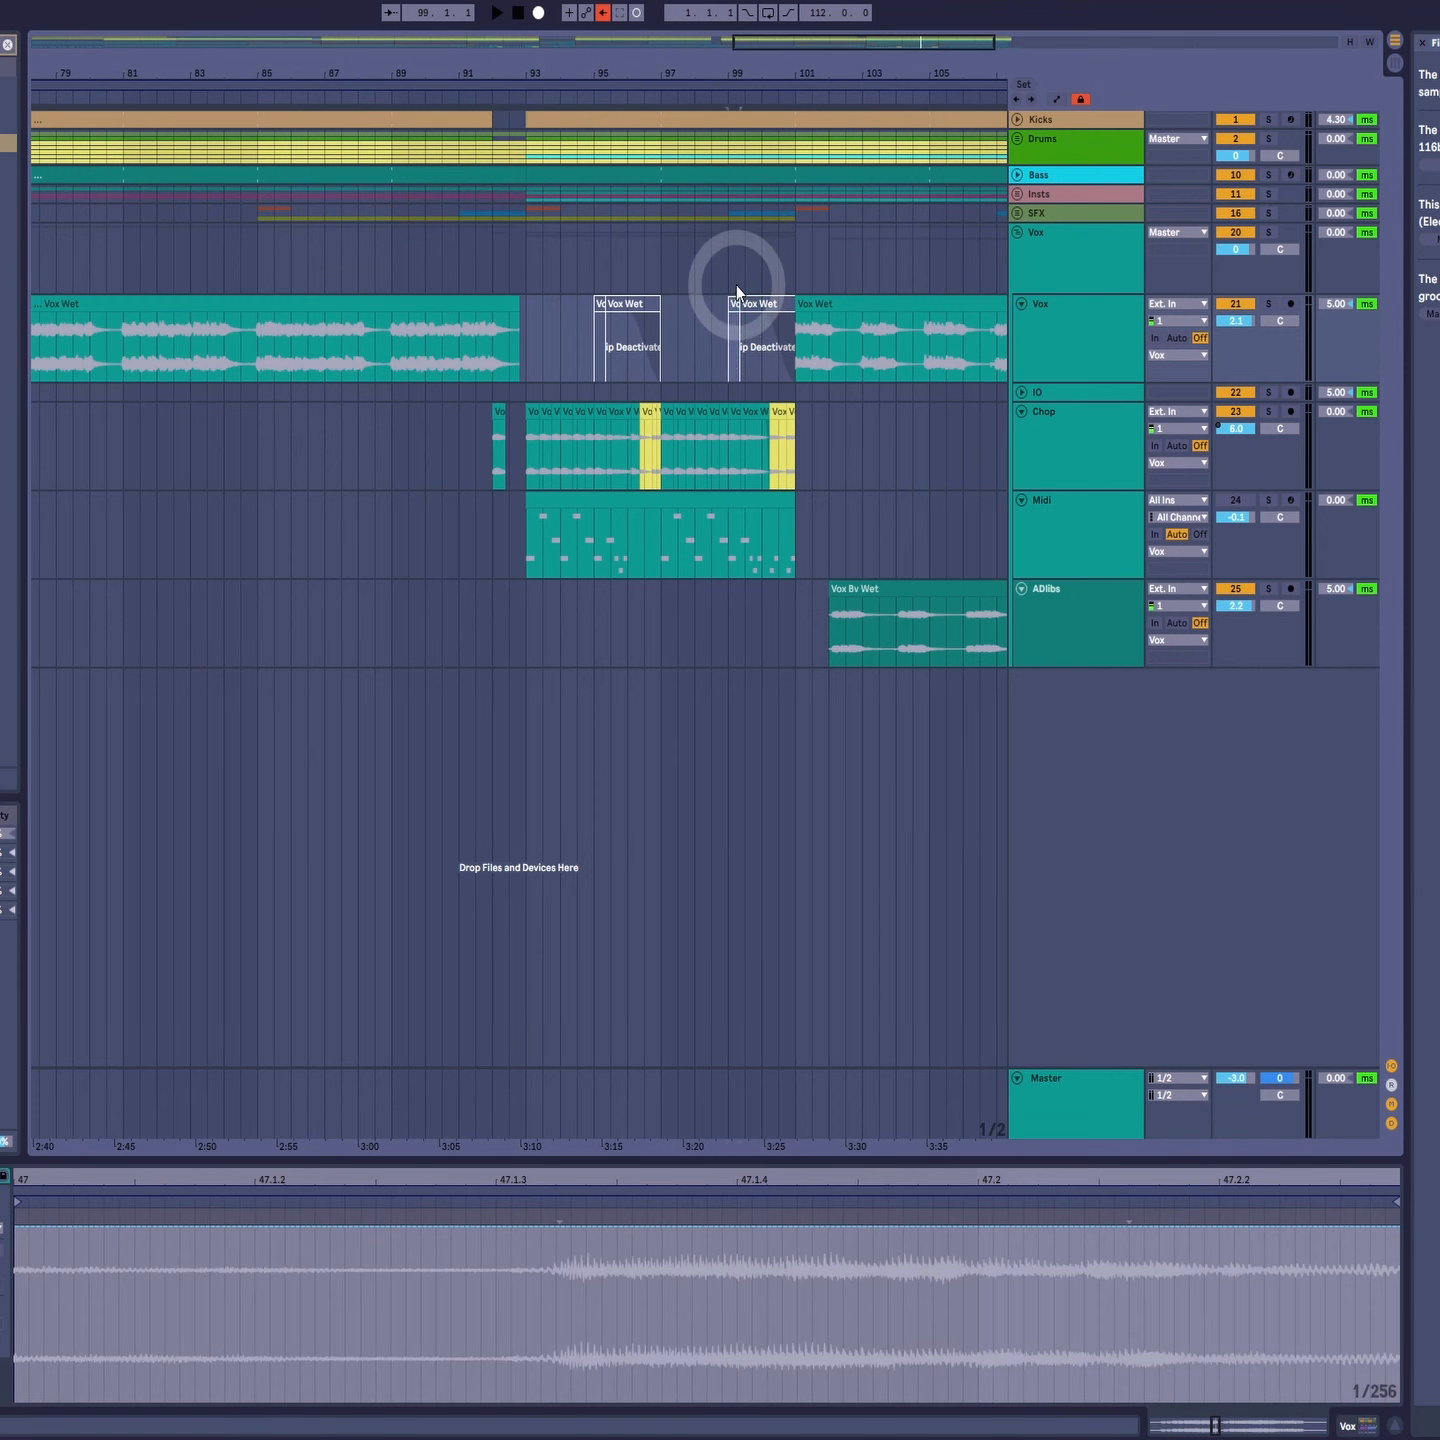
click(512, 260)
key(space)
Step: Listen to the chopped section with the Chop track's device chain displayed, and stop playback
click(1076, 306)
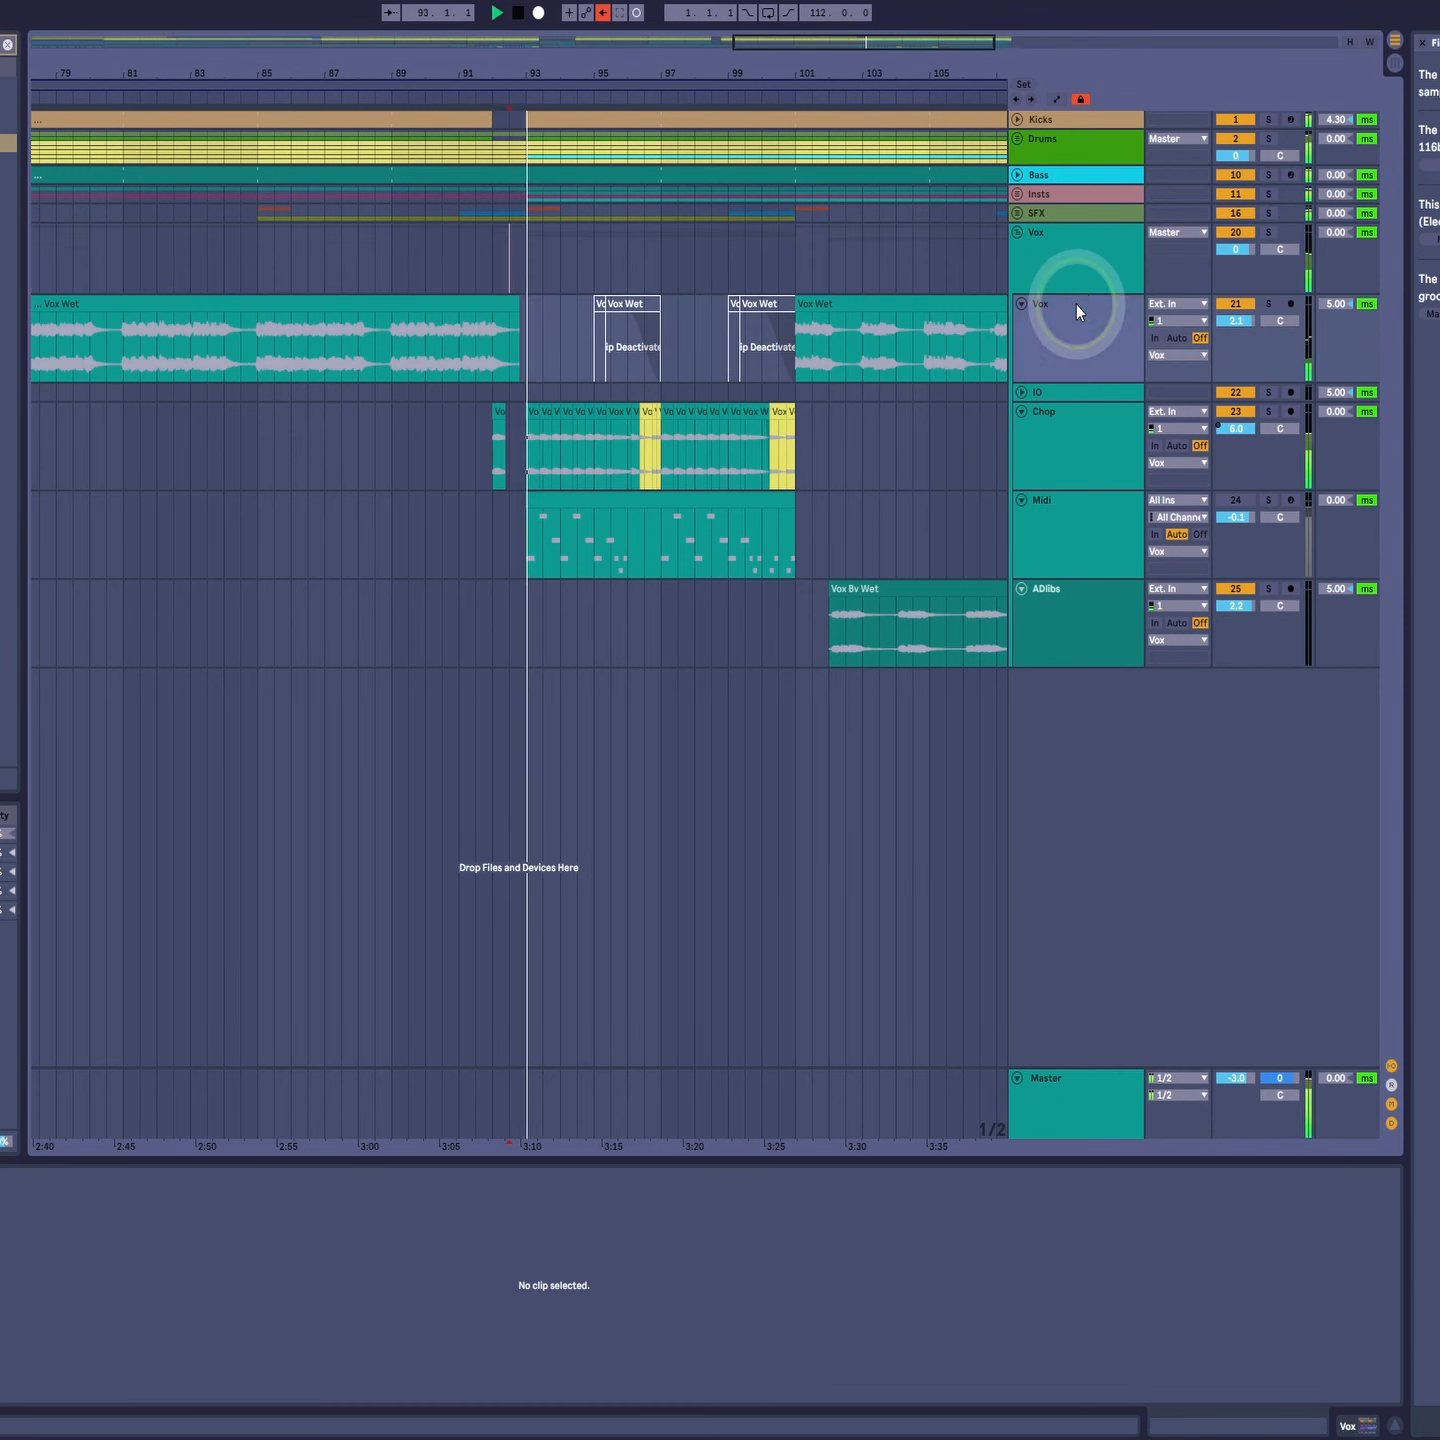
click(1080, 503)
click(1087, 585)
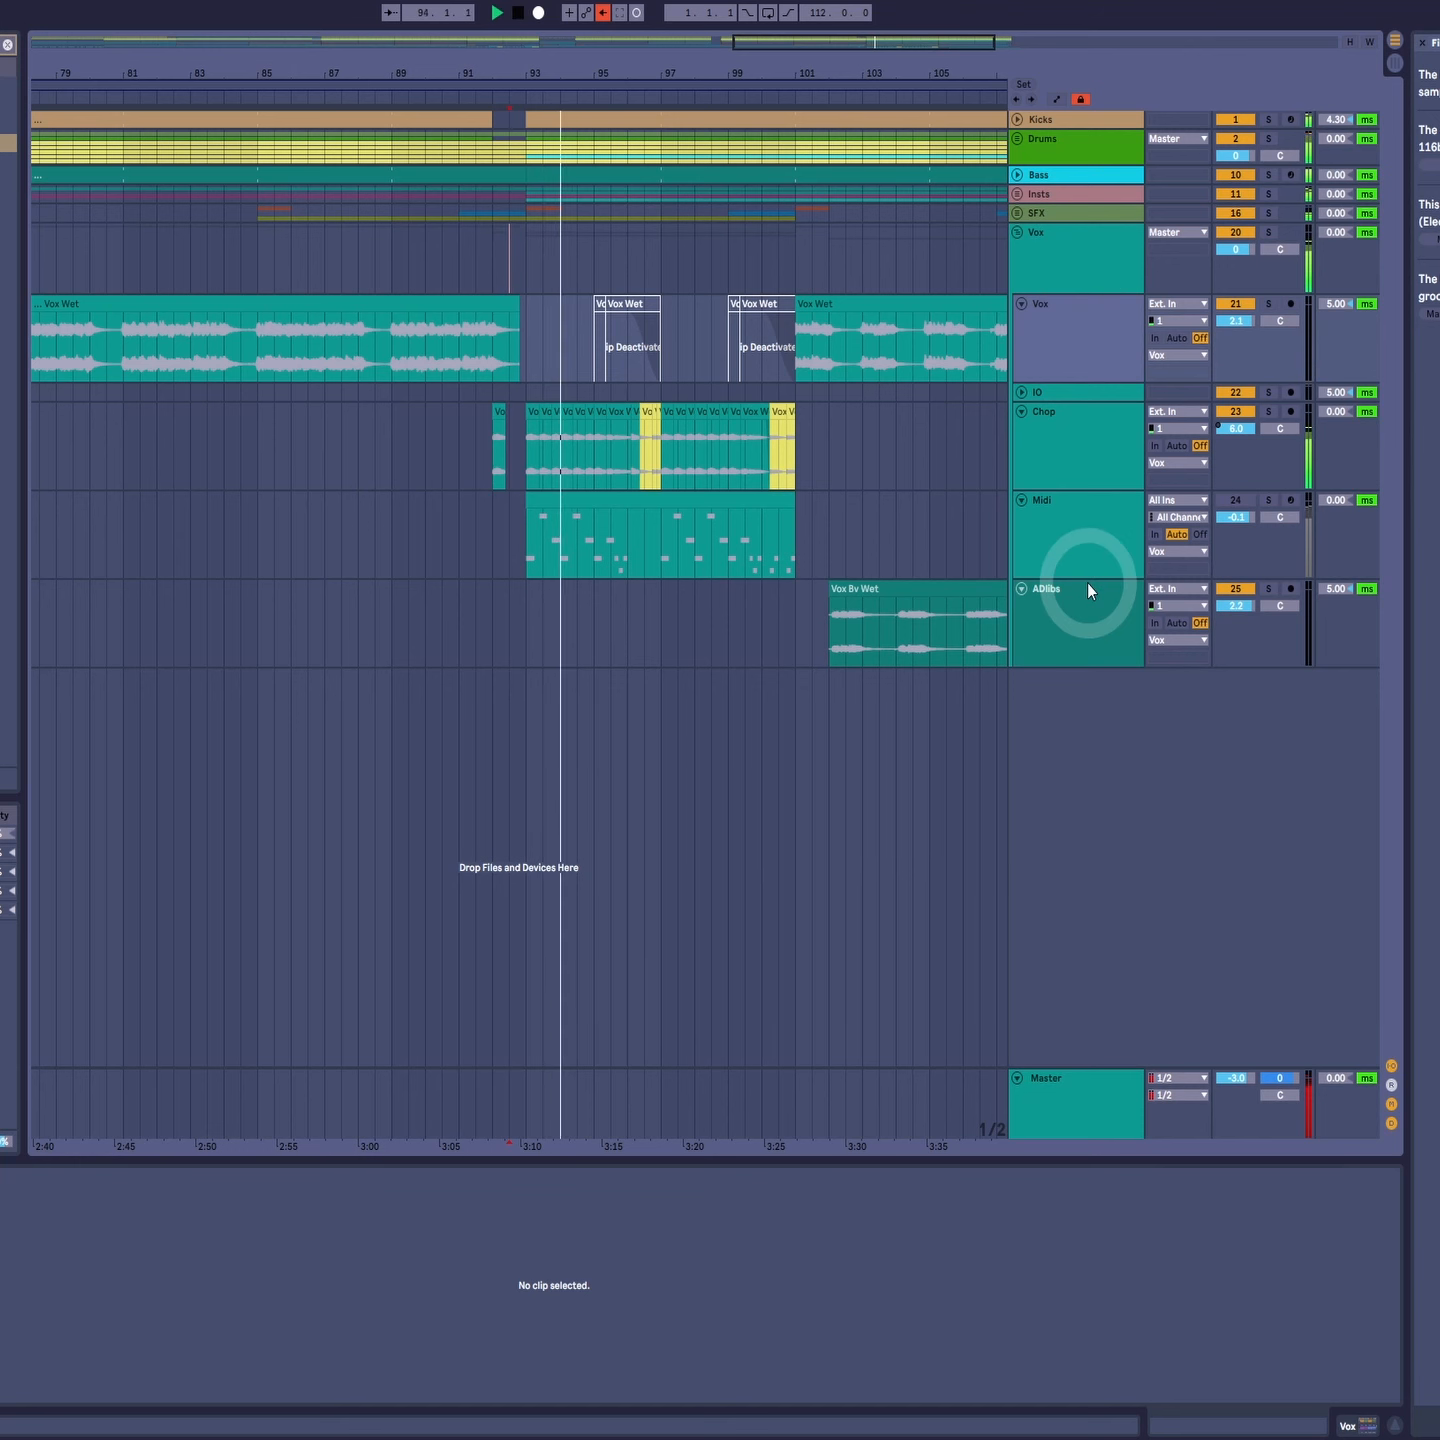
click(1095, 451)
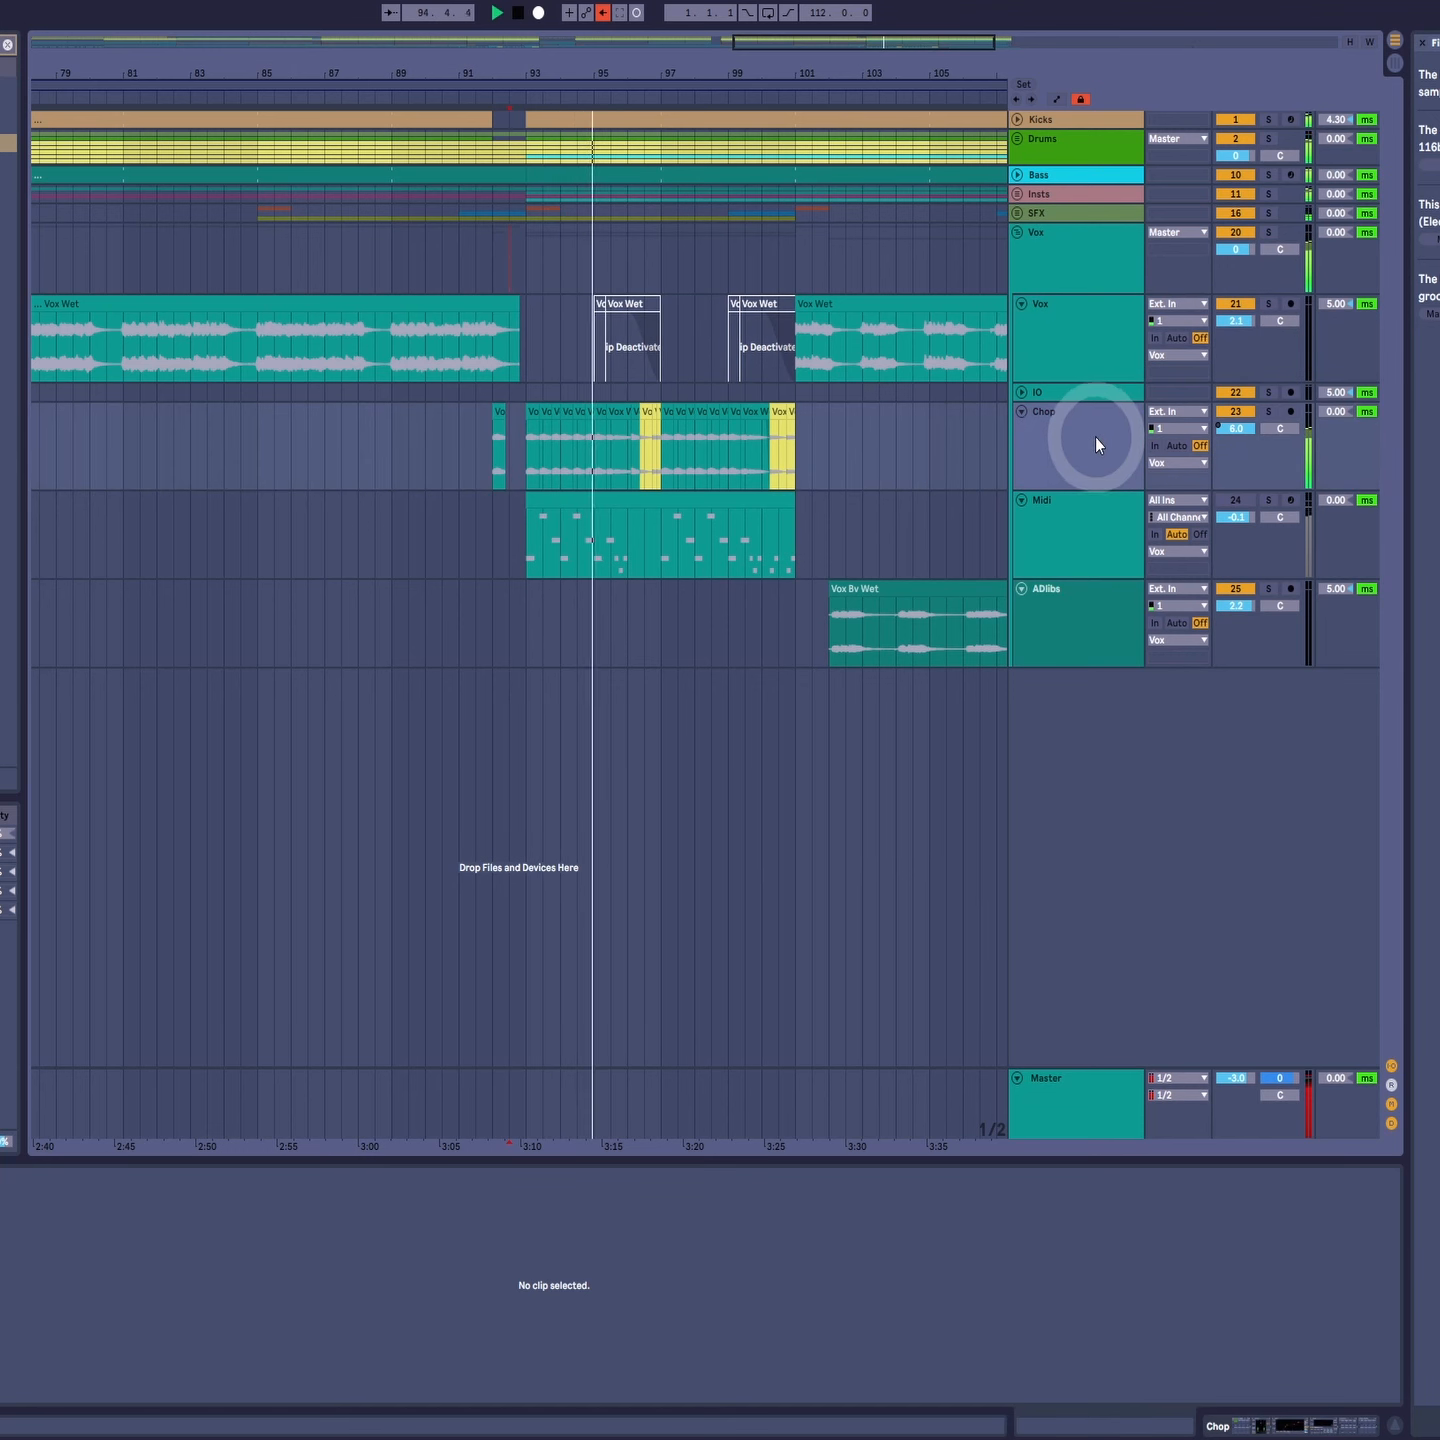
key(shift+Tab)
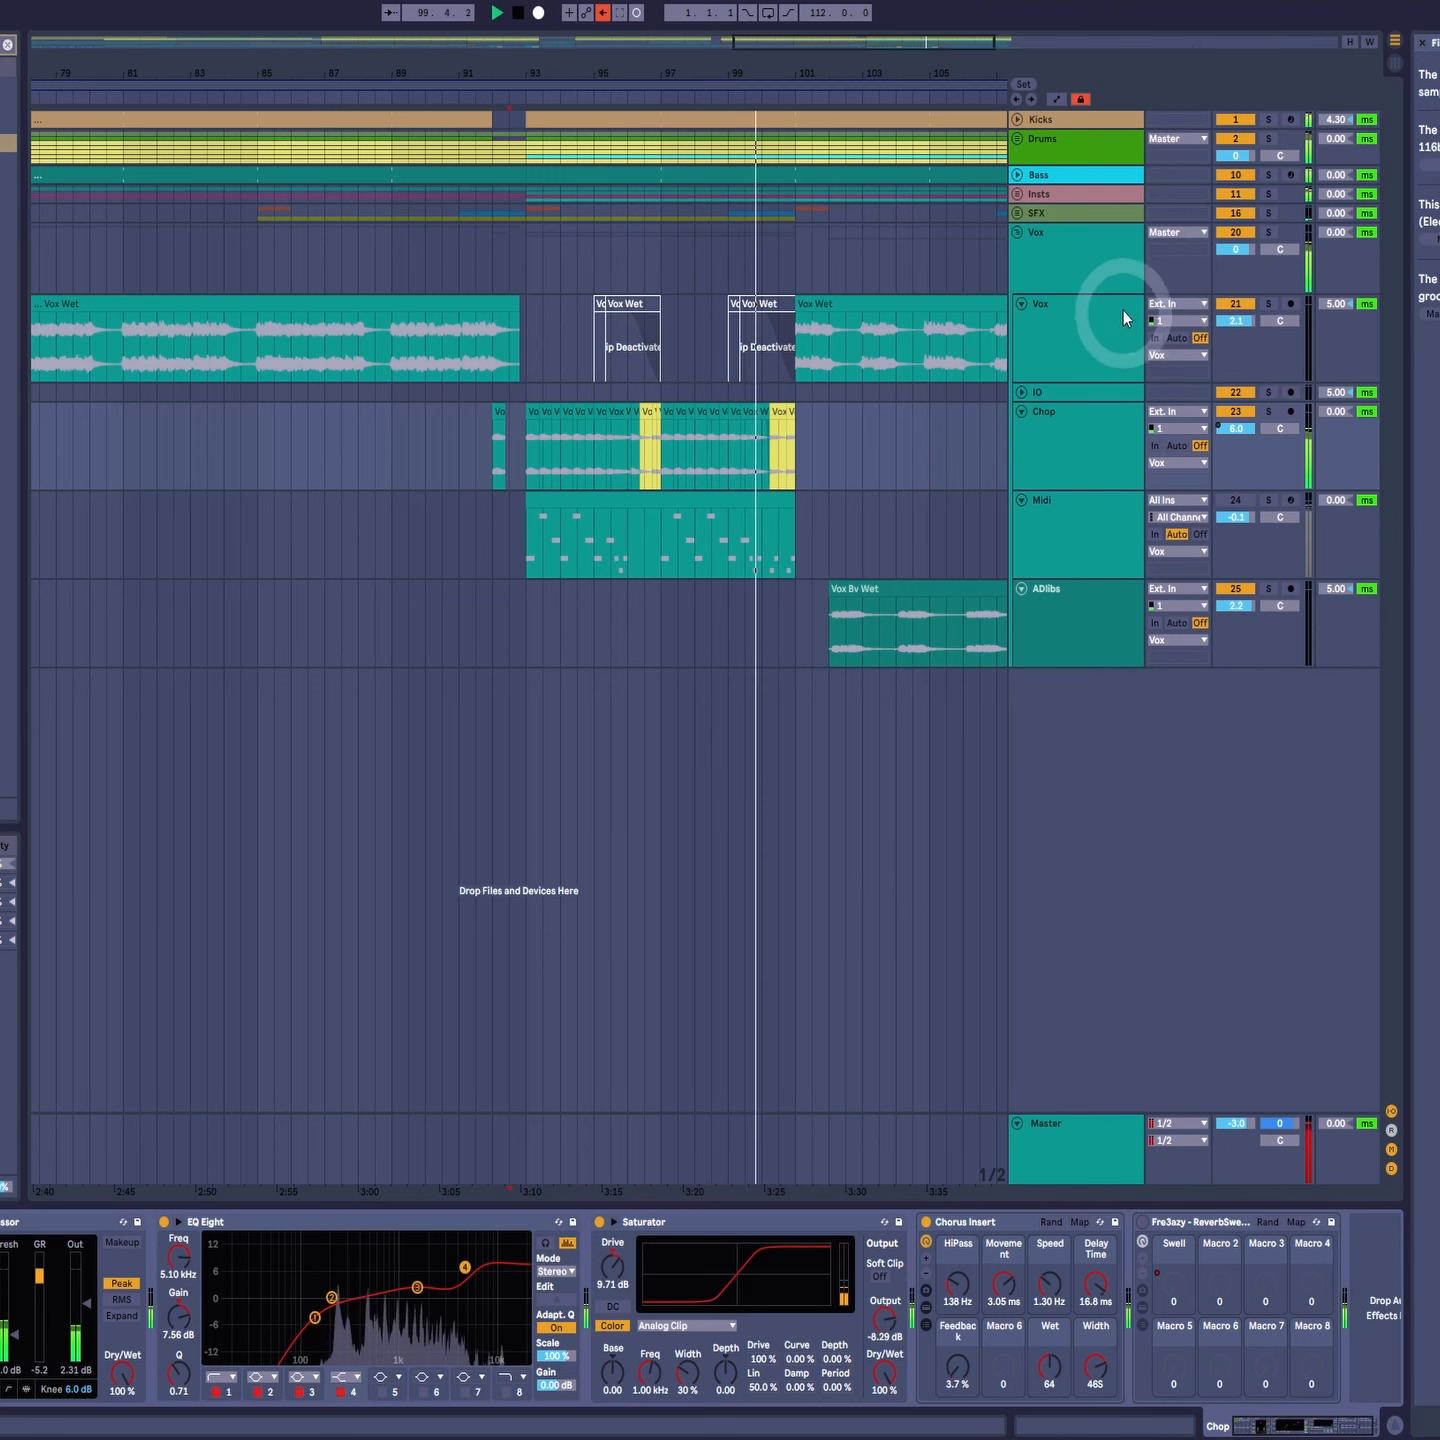
click(1085, 267)
click(1084, 461)
key(space)
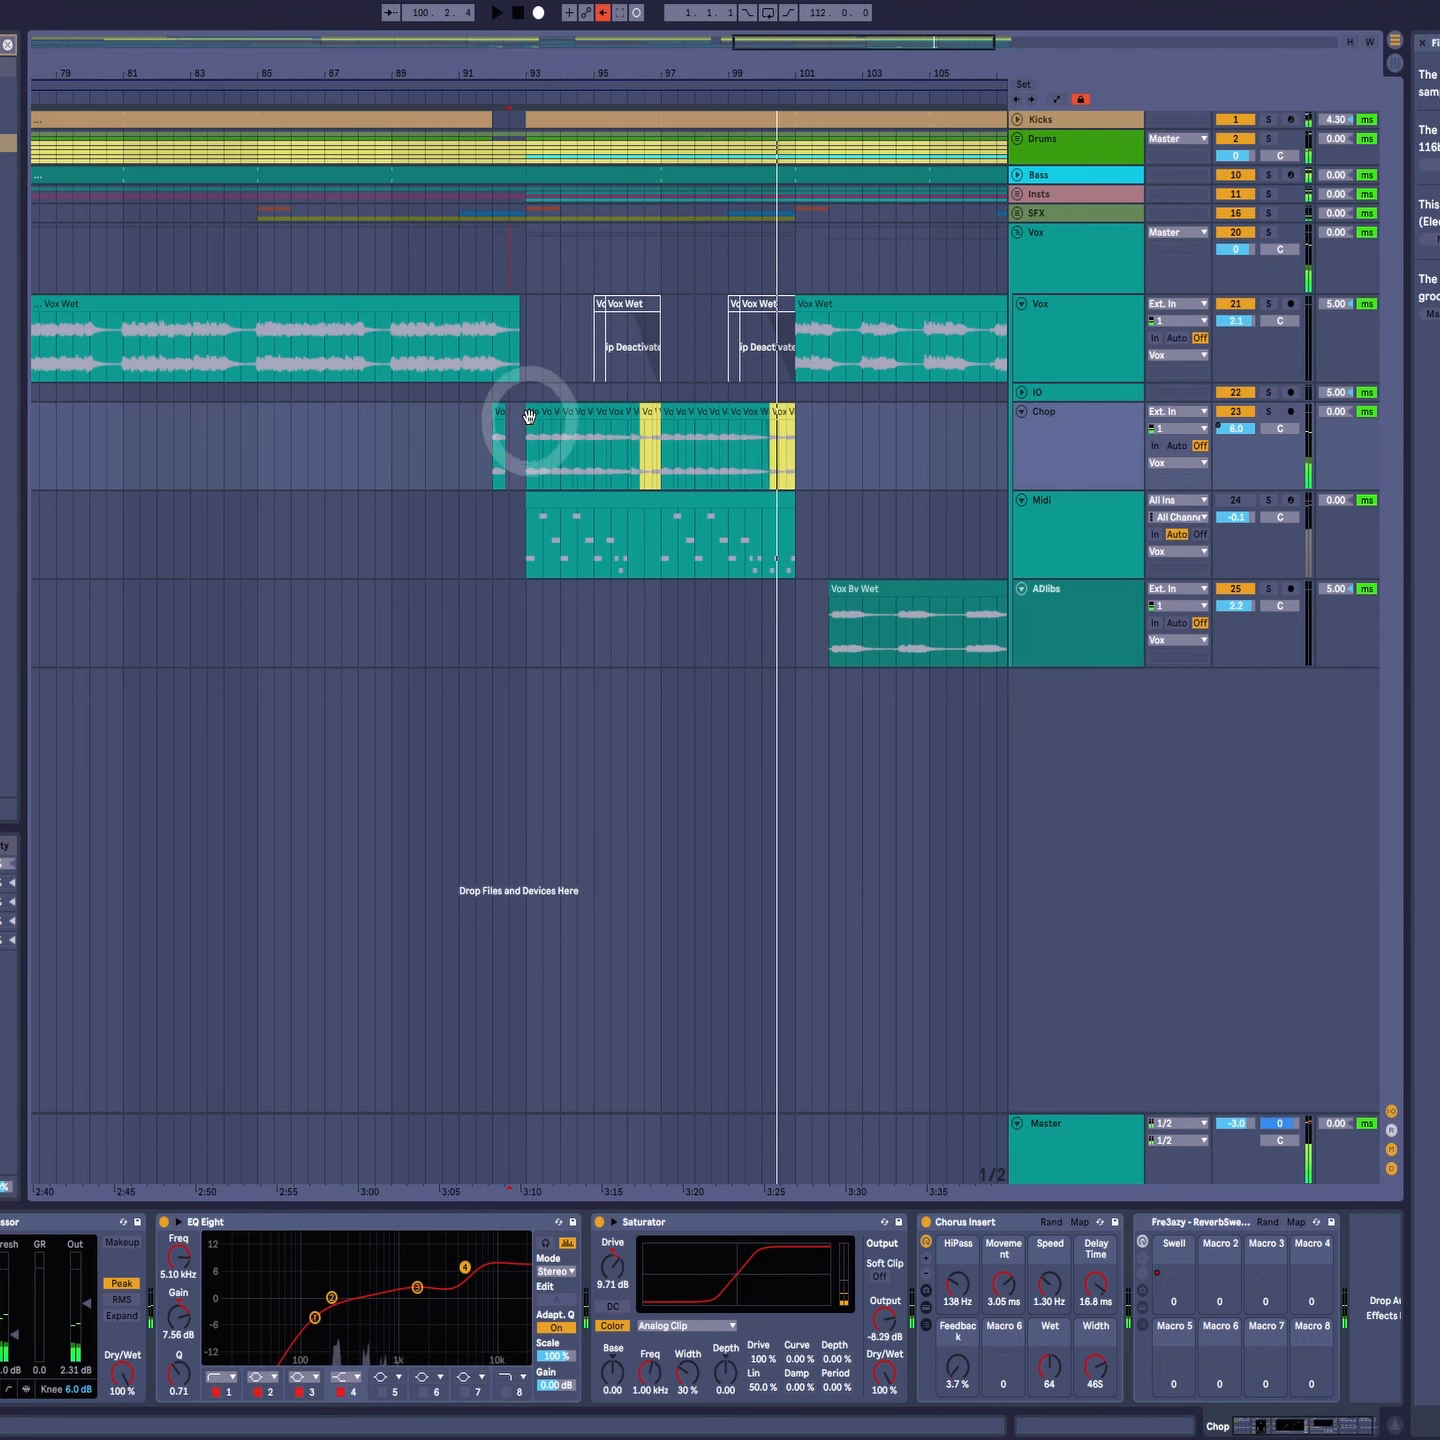
Step: Audition the Chop track's vocal slices in solo from bar 93, and unsolo the track
click(530, 413)
drag(529, 69, 354, 76)
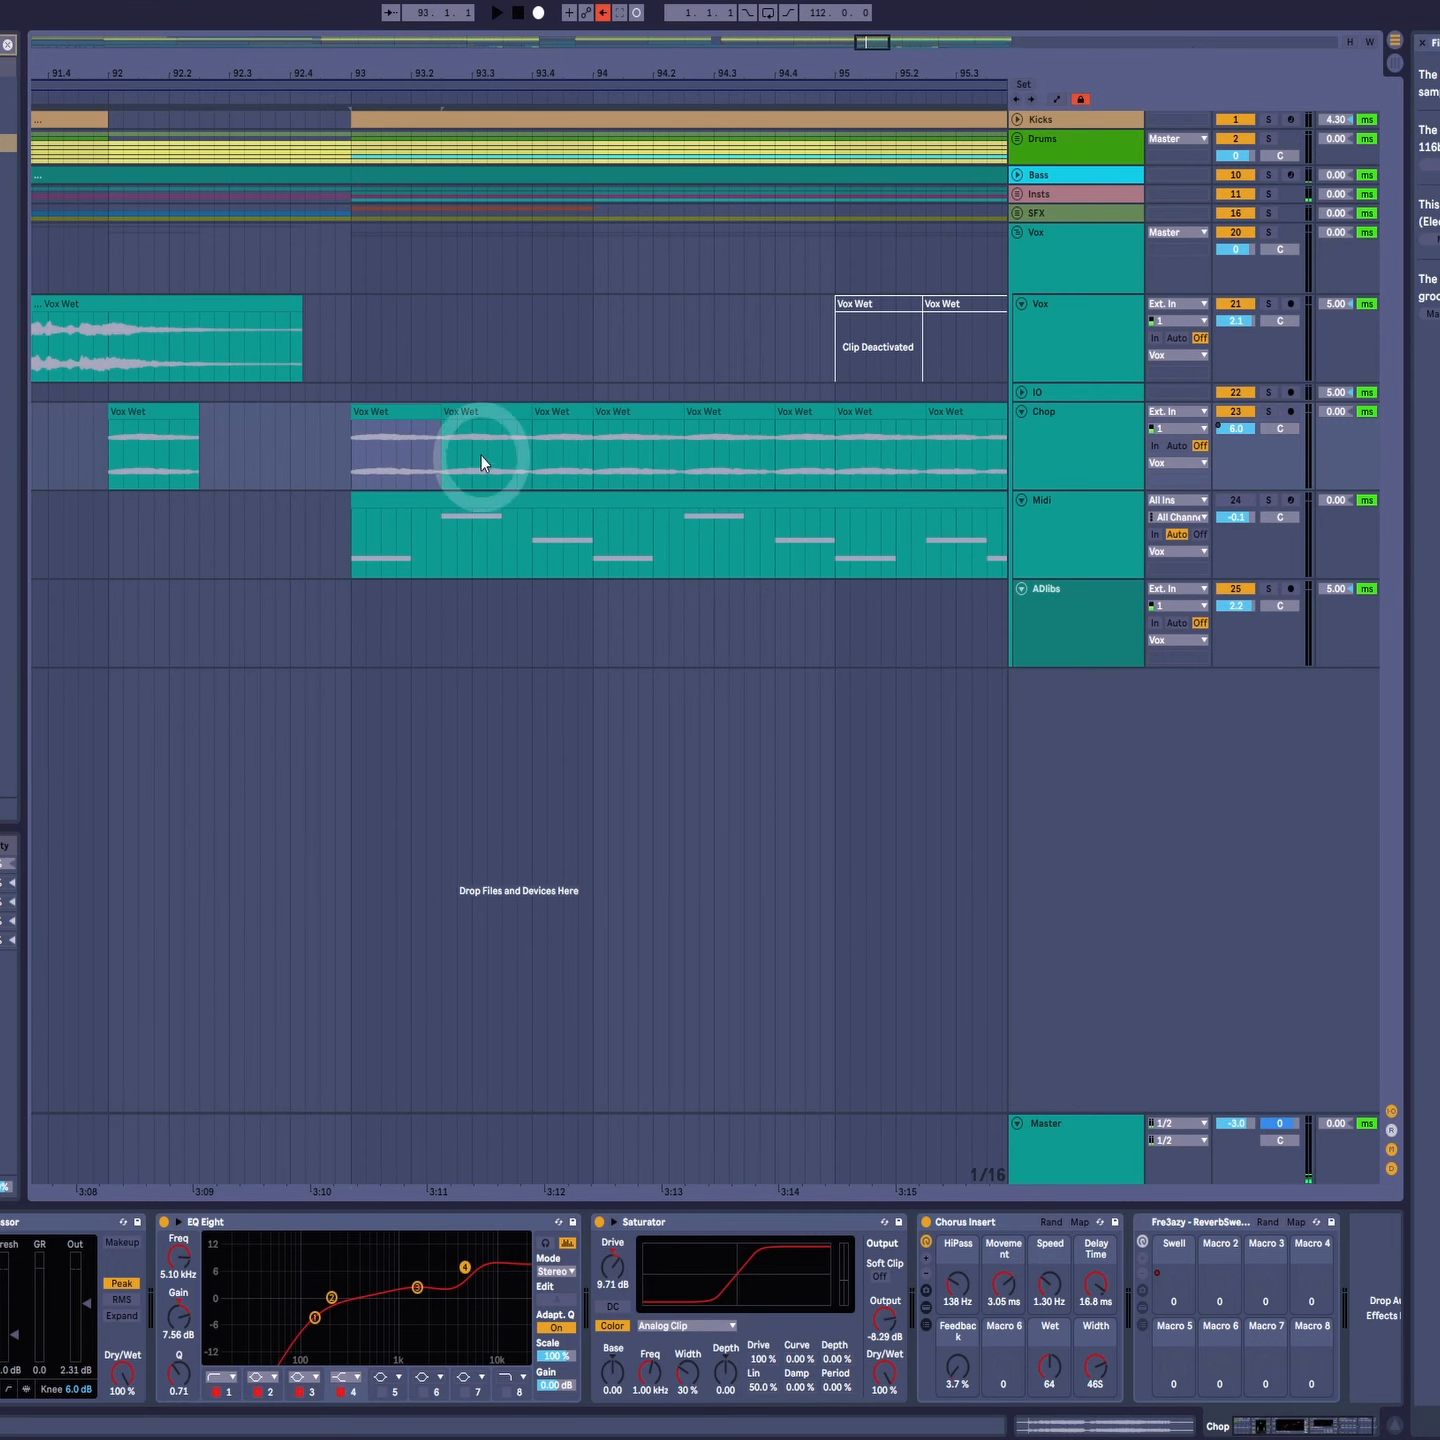
click(1270, 410)
key(space)
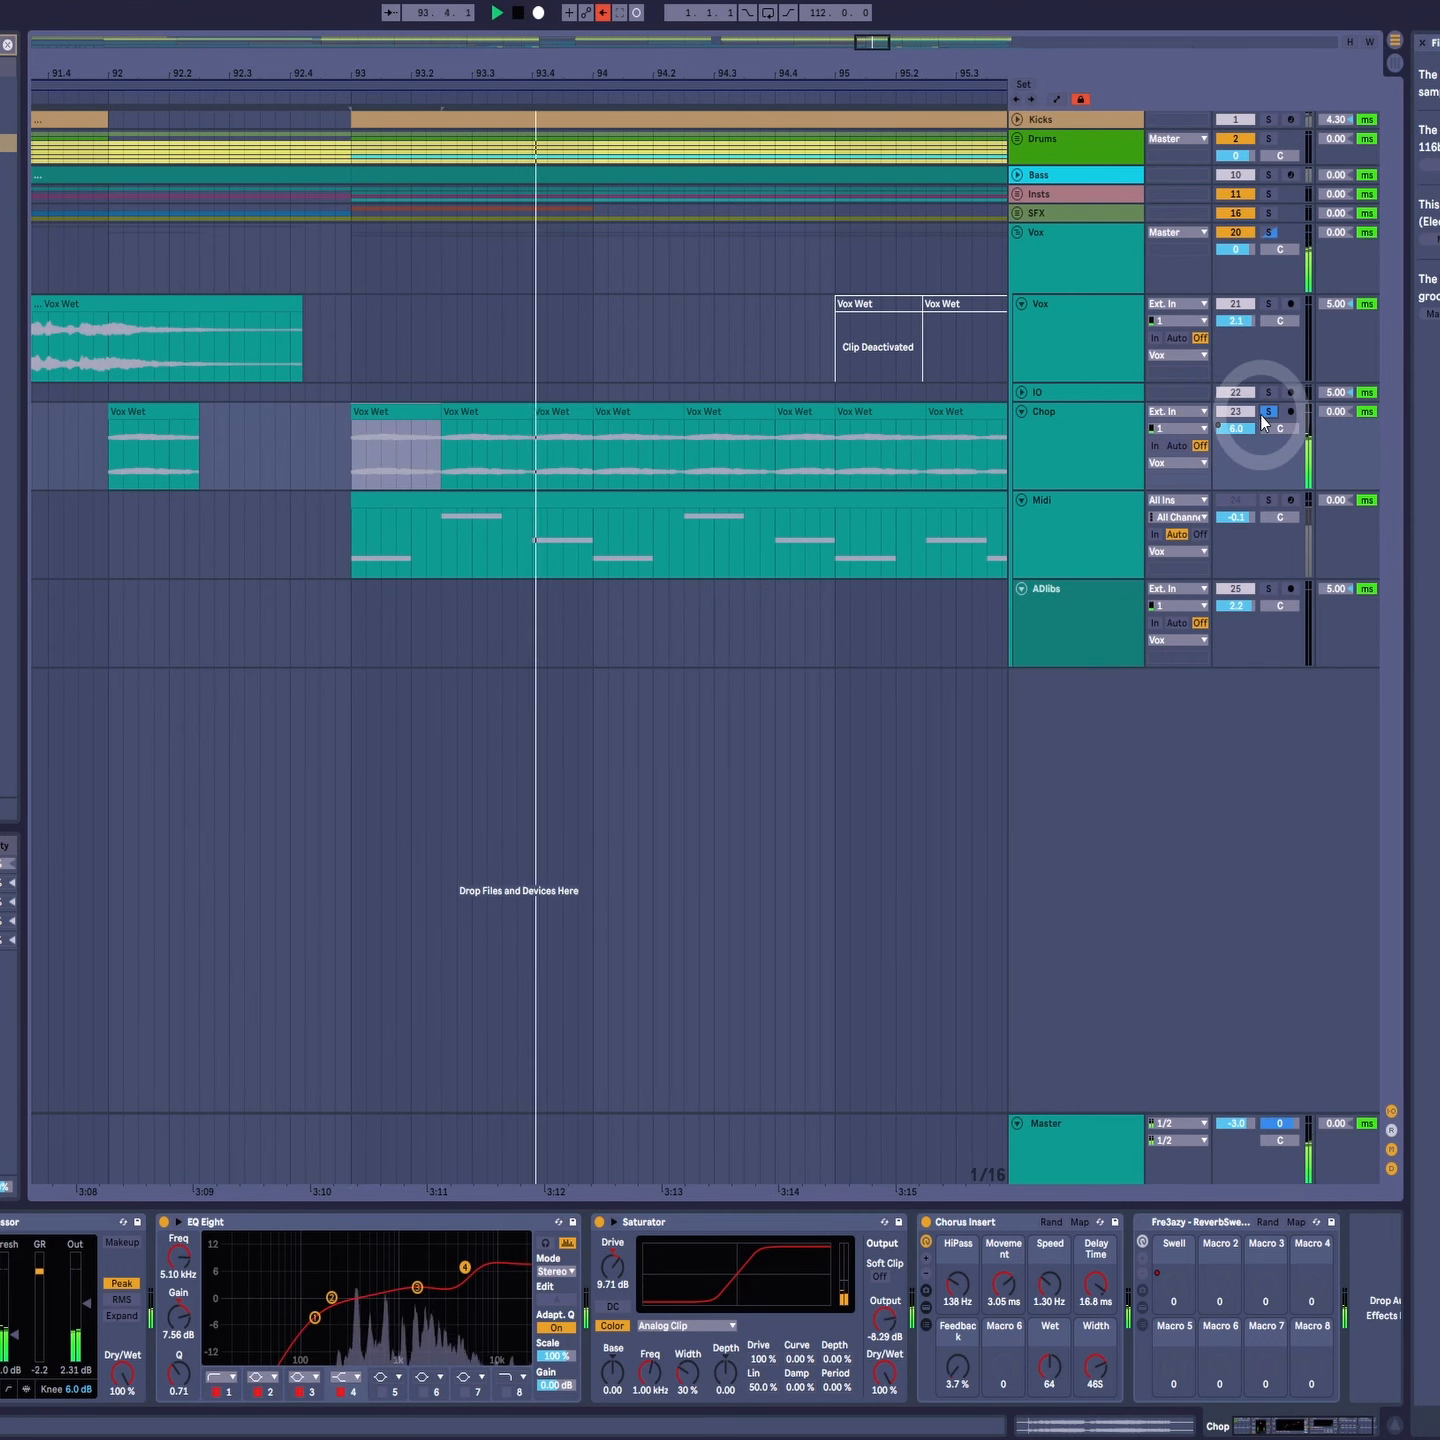
click(1268, 412)
click(1085, 446)
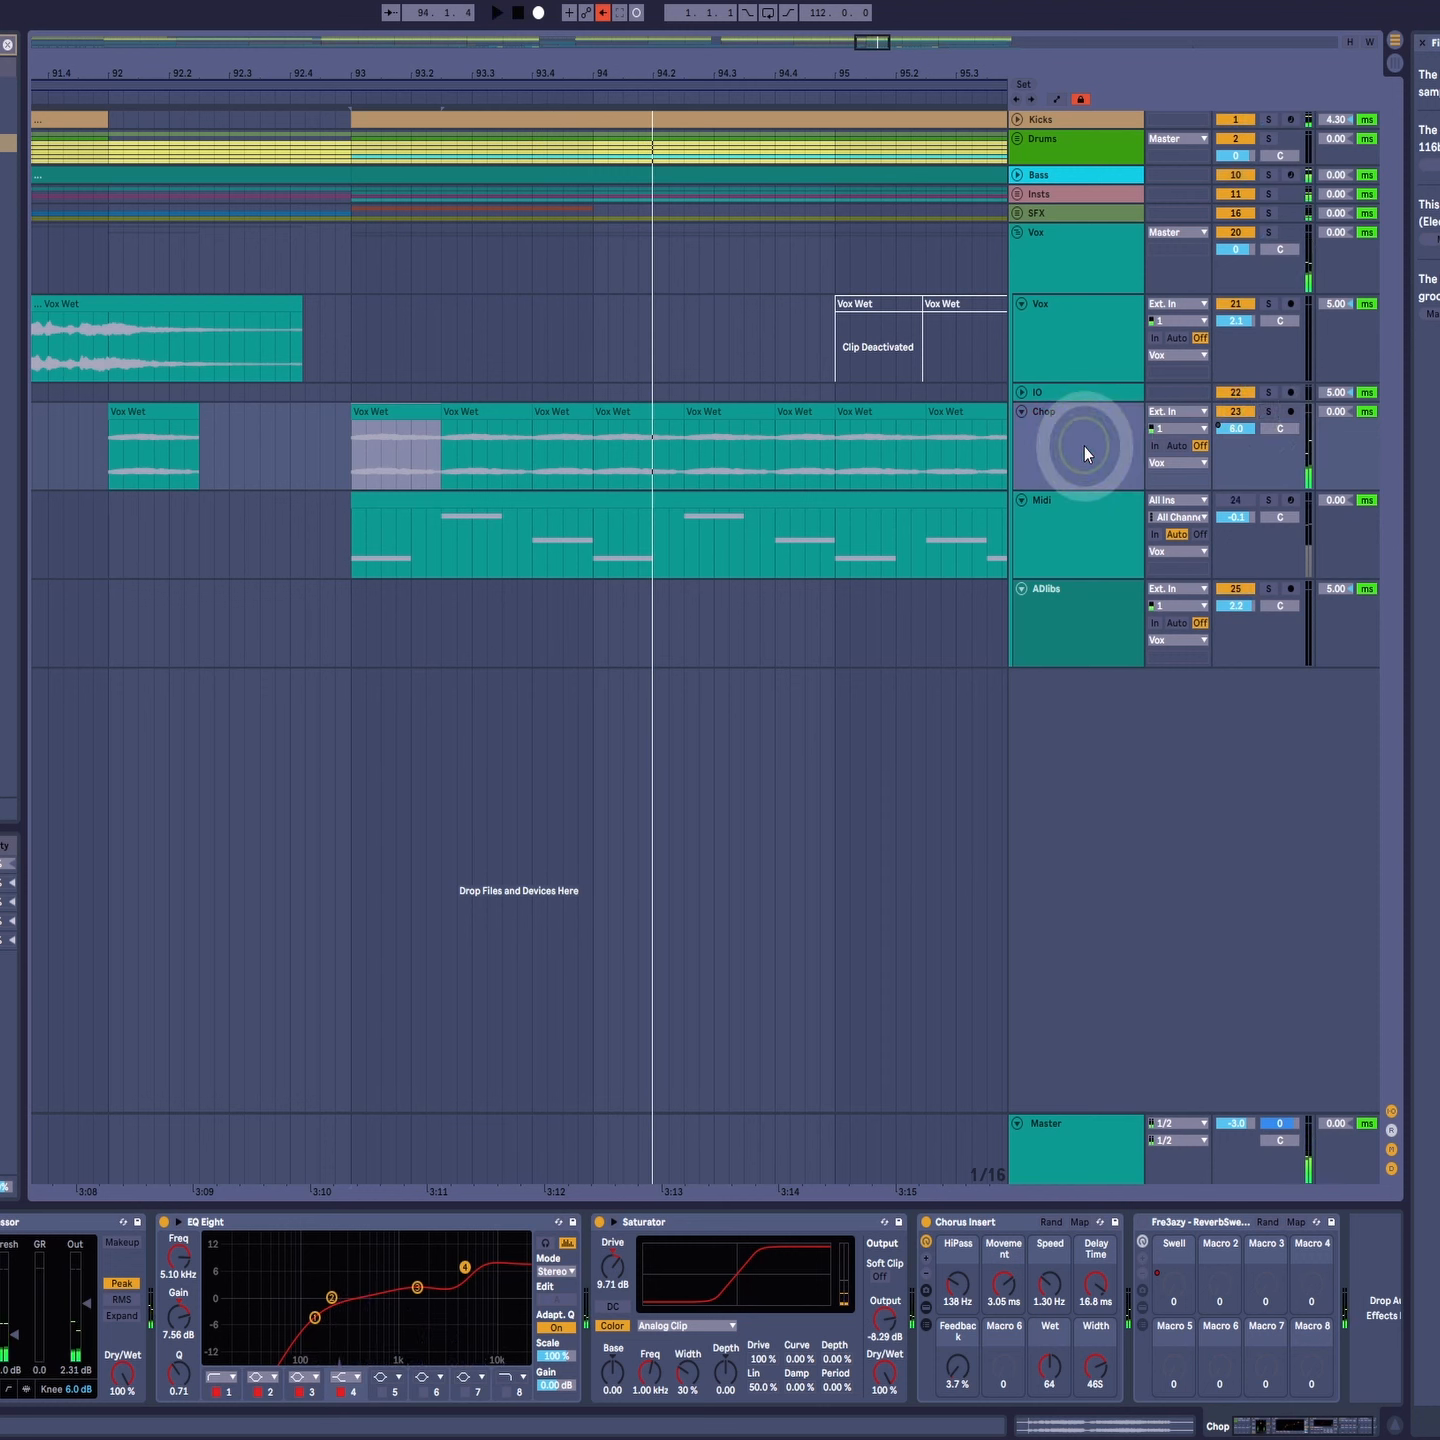
Step: Solo the Midi and Chop tracks together and play them from bar 93
click(1113, 516)
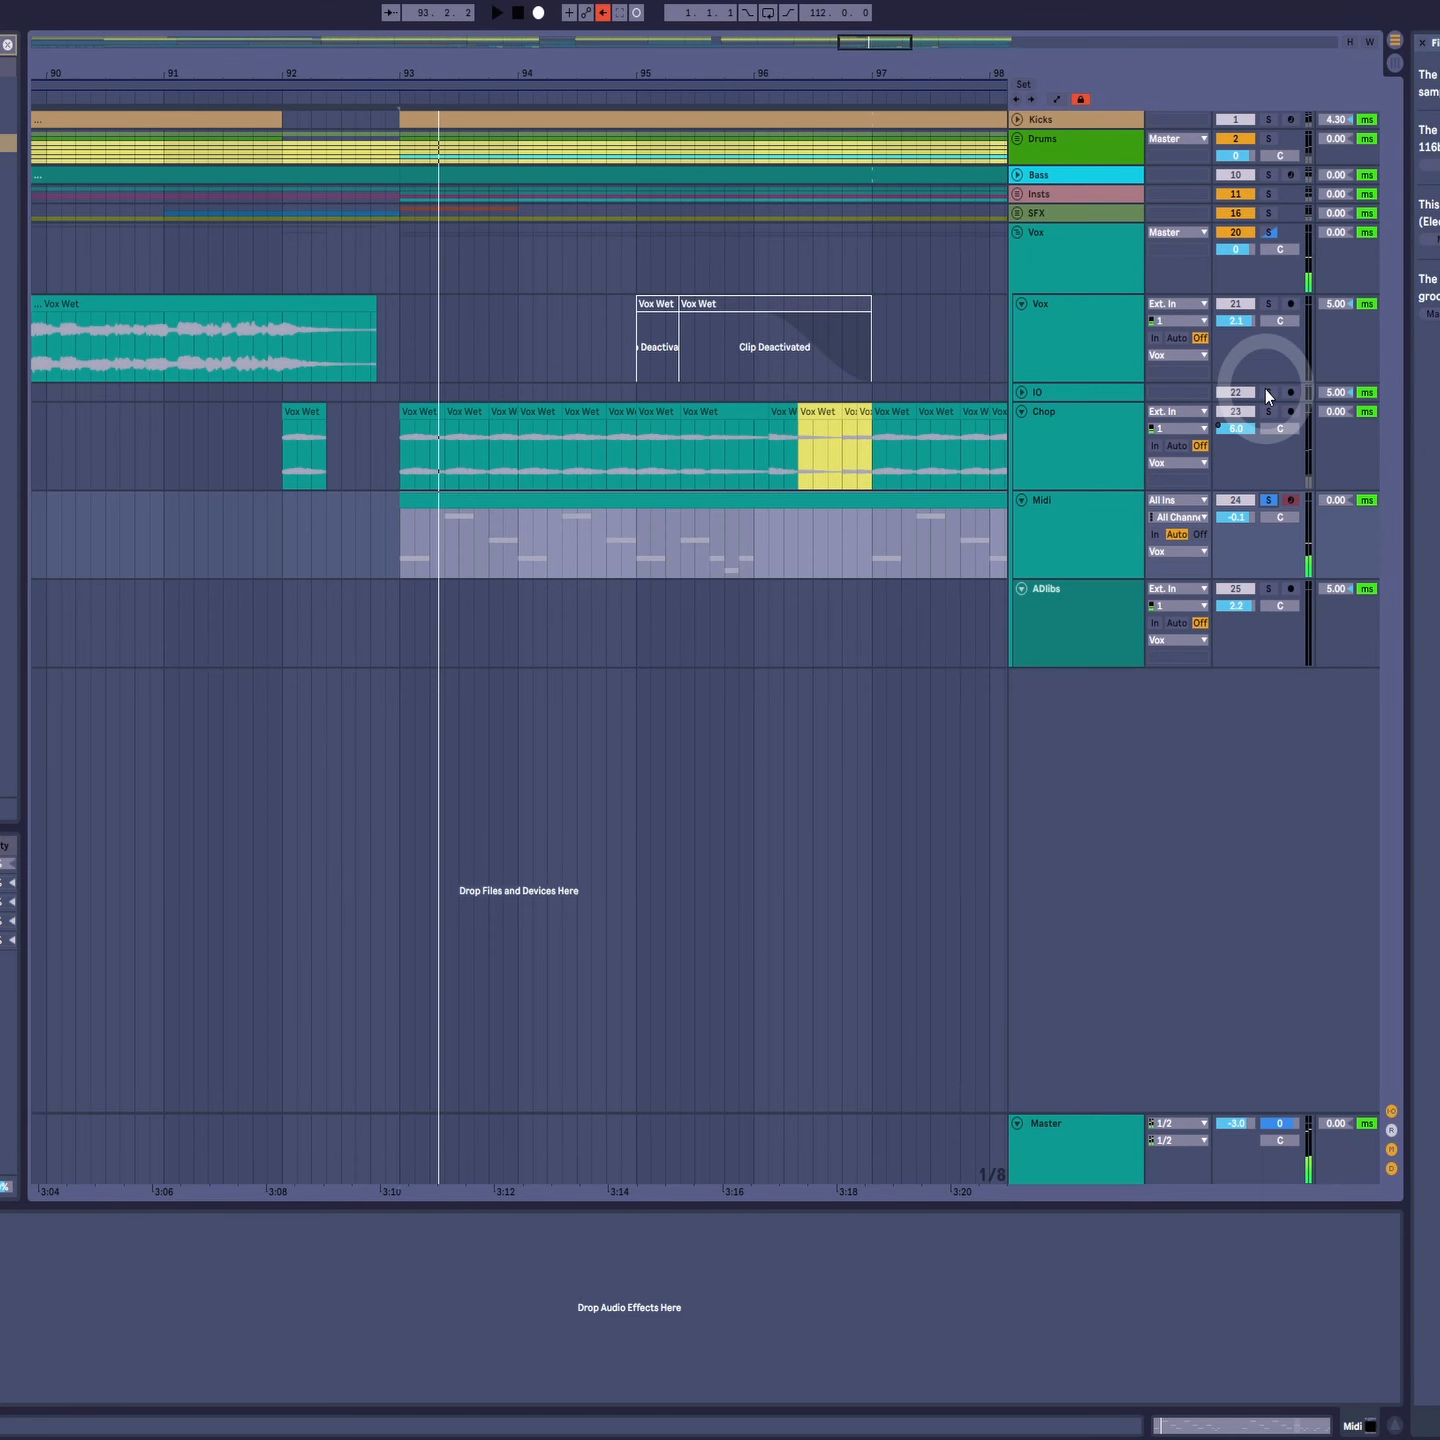
ctrl+click(1268, 410)
key(space)
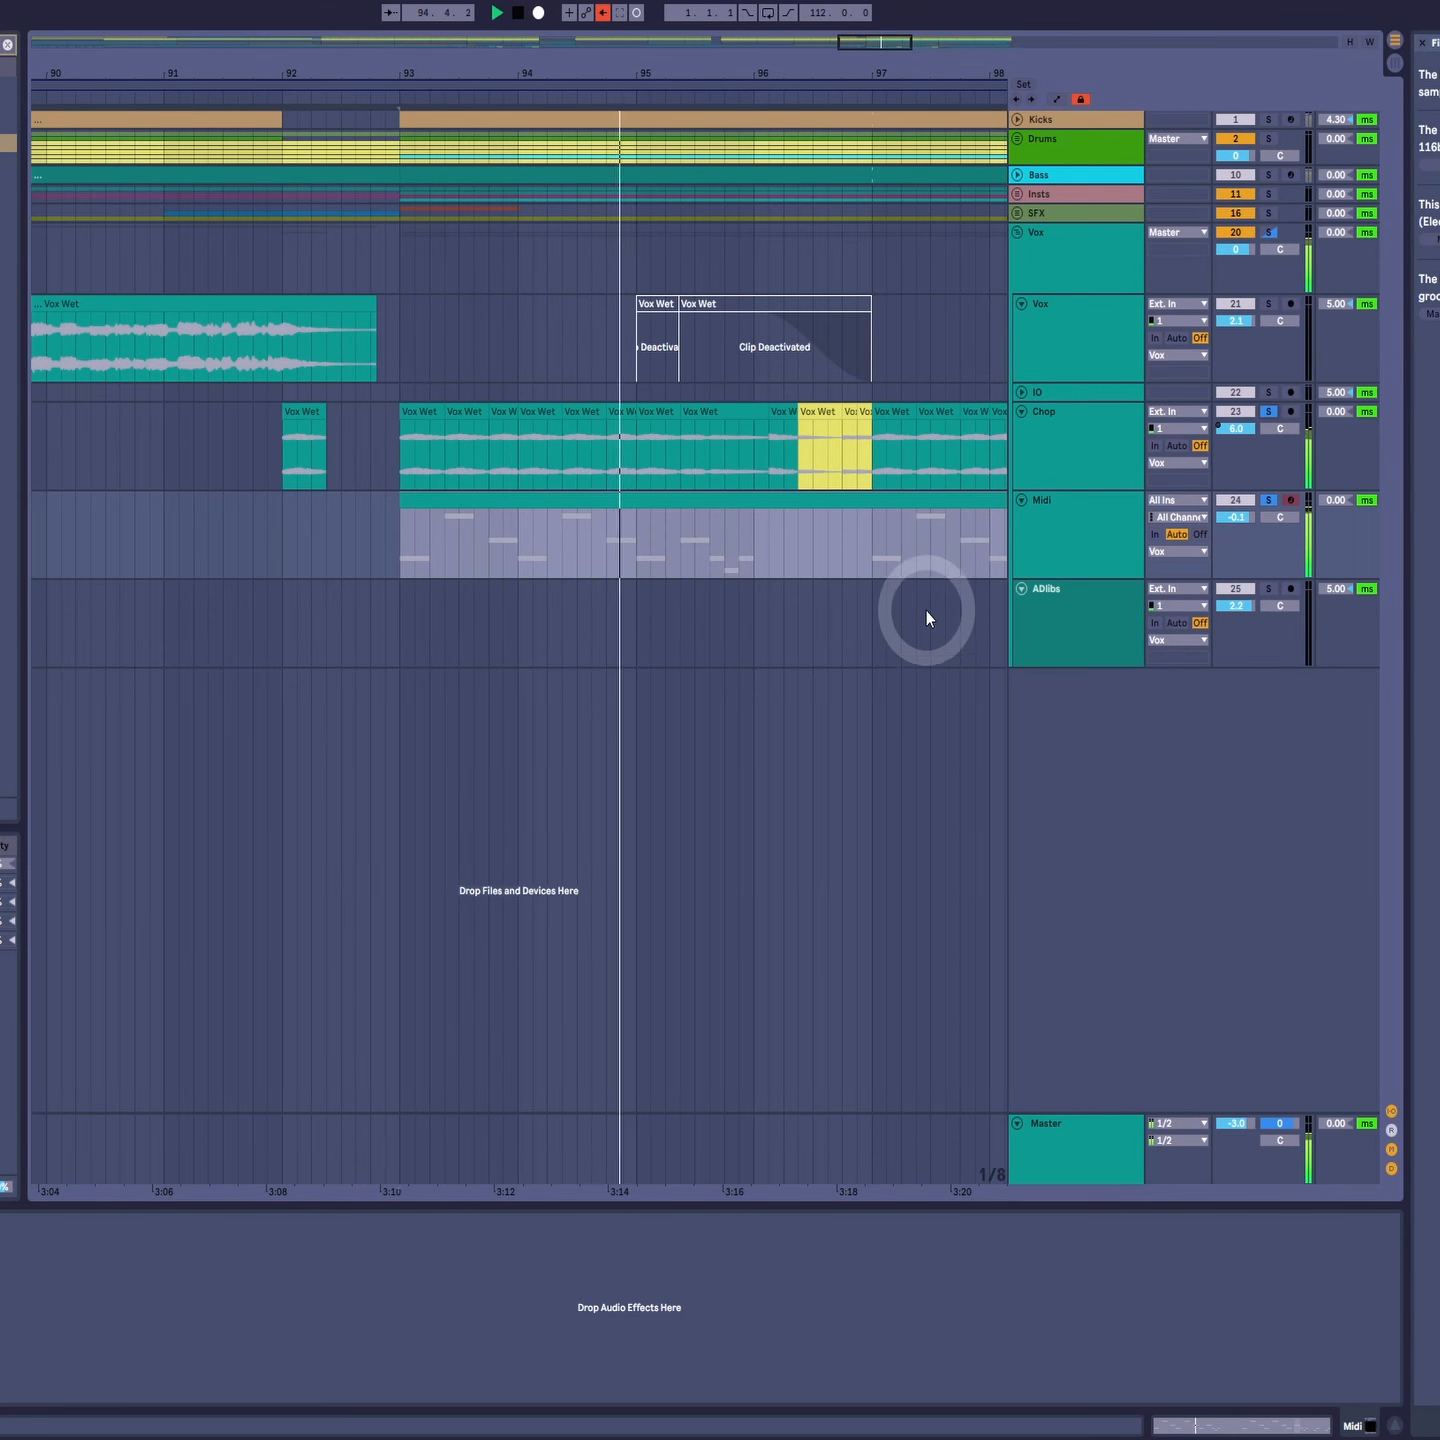
Step: Open the Midi track's clip in an enlarged note editor, stop playback and magnify the note rows
double_click(905, 512)
drag(721, 1141, 870, 412)
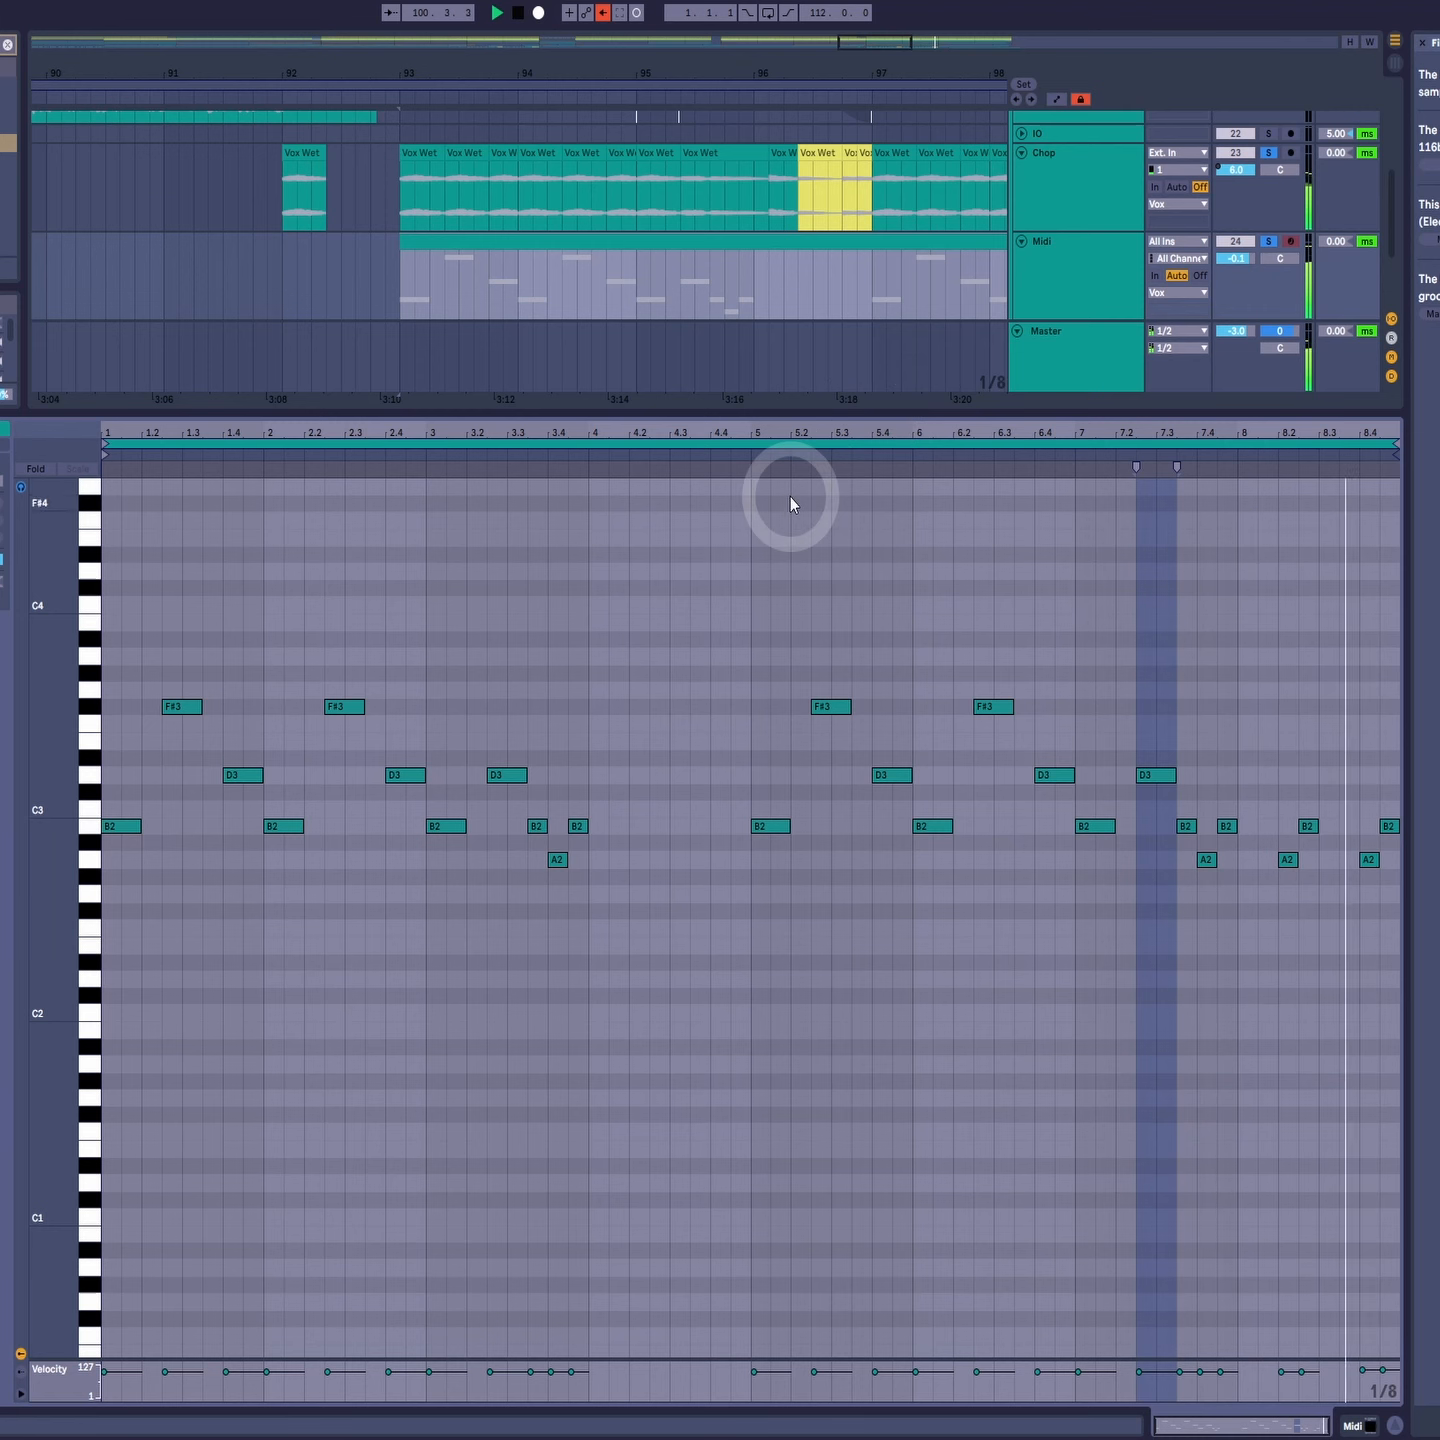
key(space)
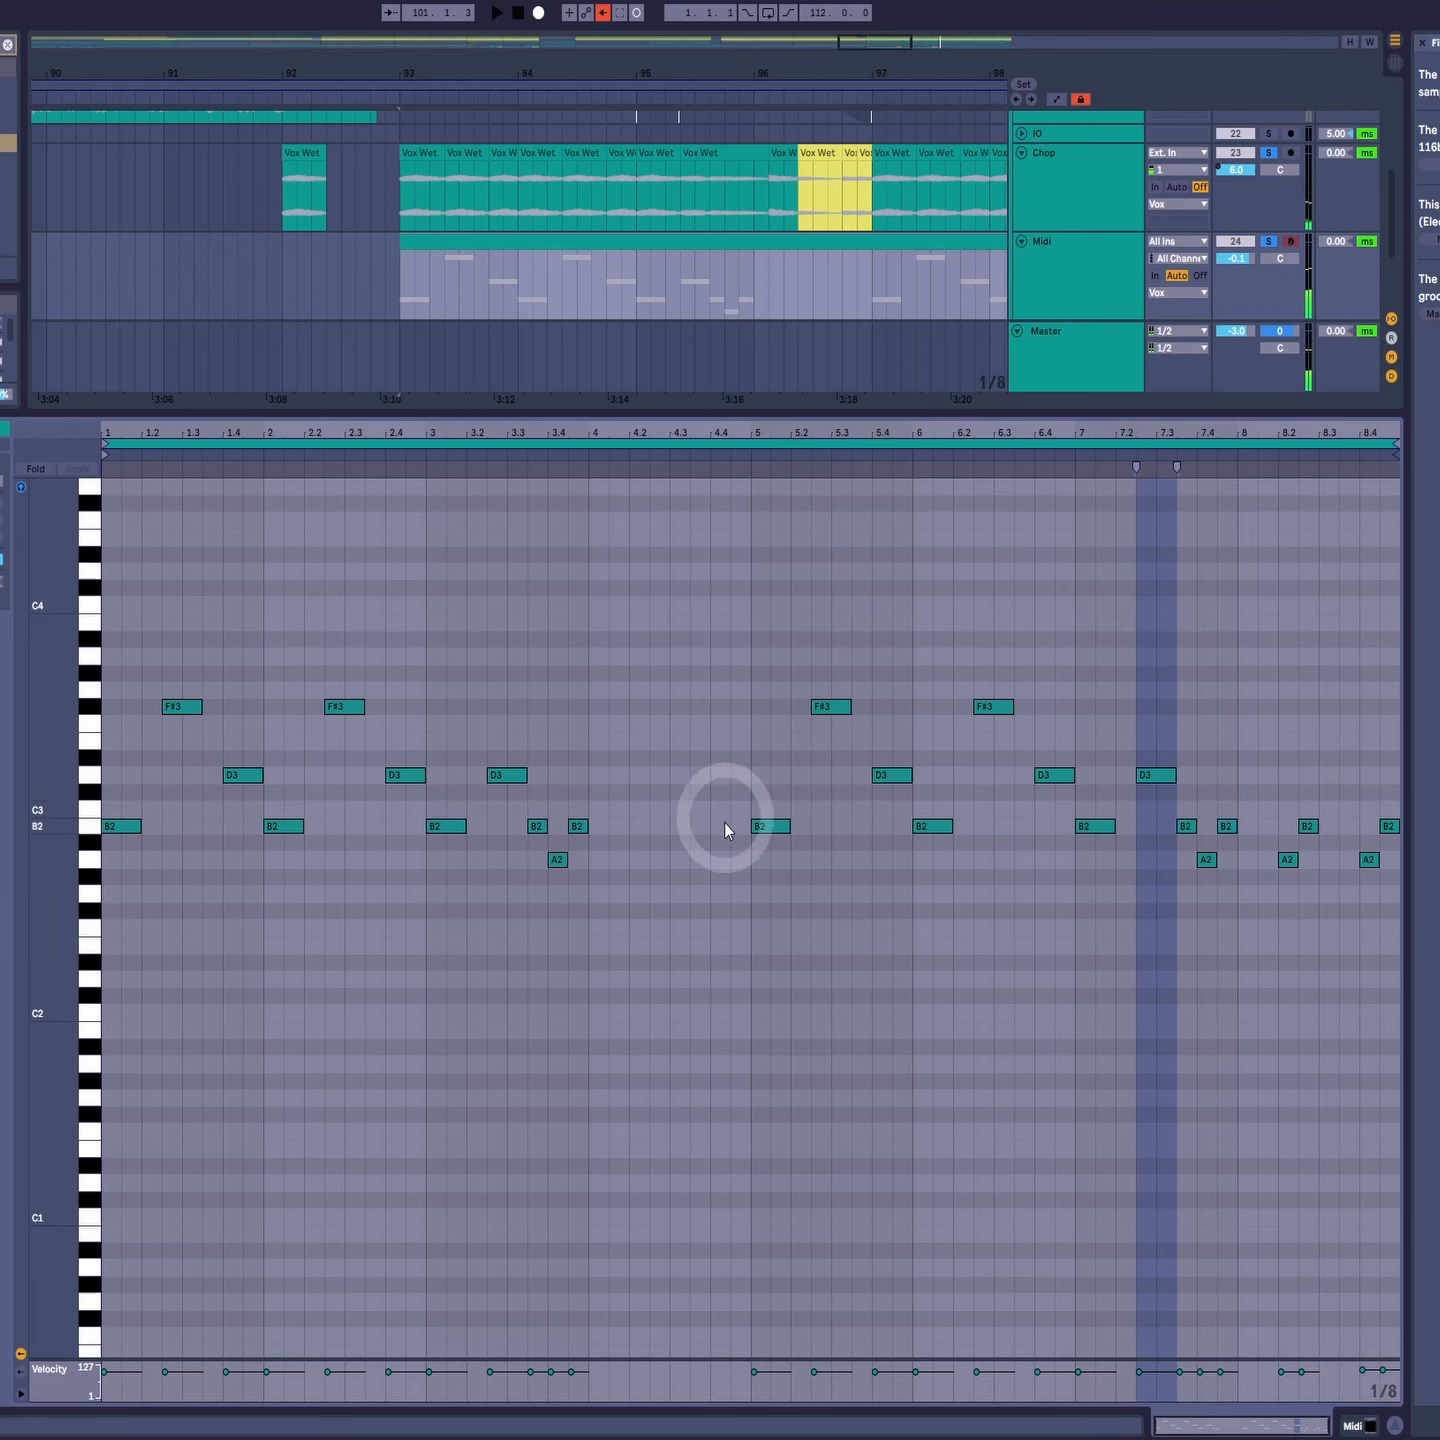
drag(50, 805, 33, 939)
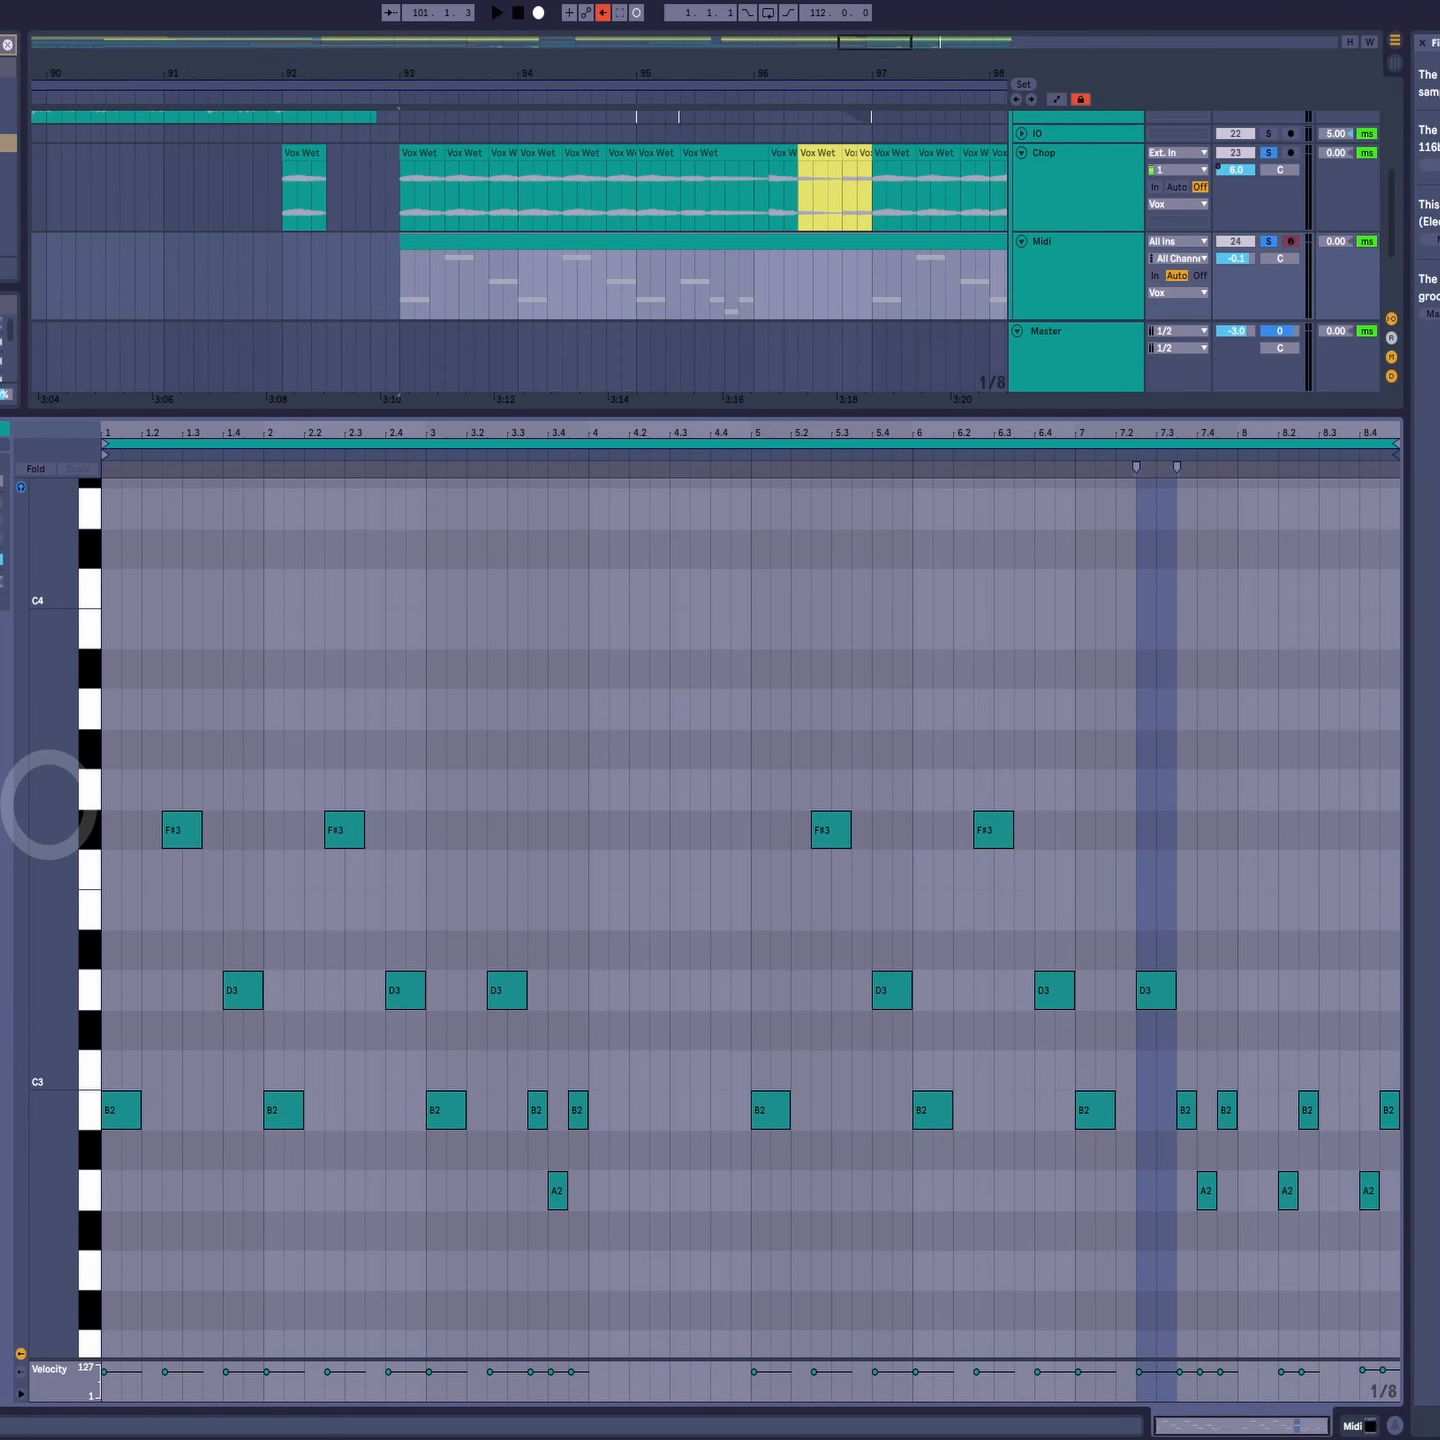
Step: Stack copies of the clip's first B2 note on D3 and F#3 with note preview off, and re-enable preview
click(239, 1187)
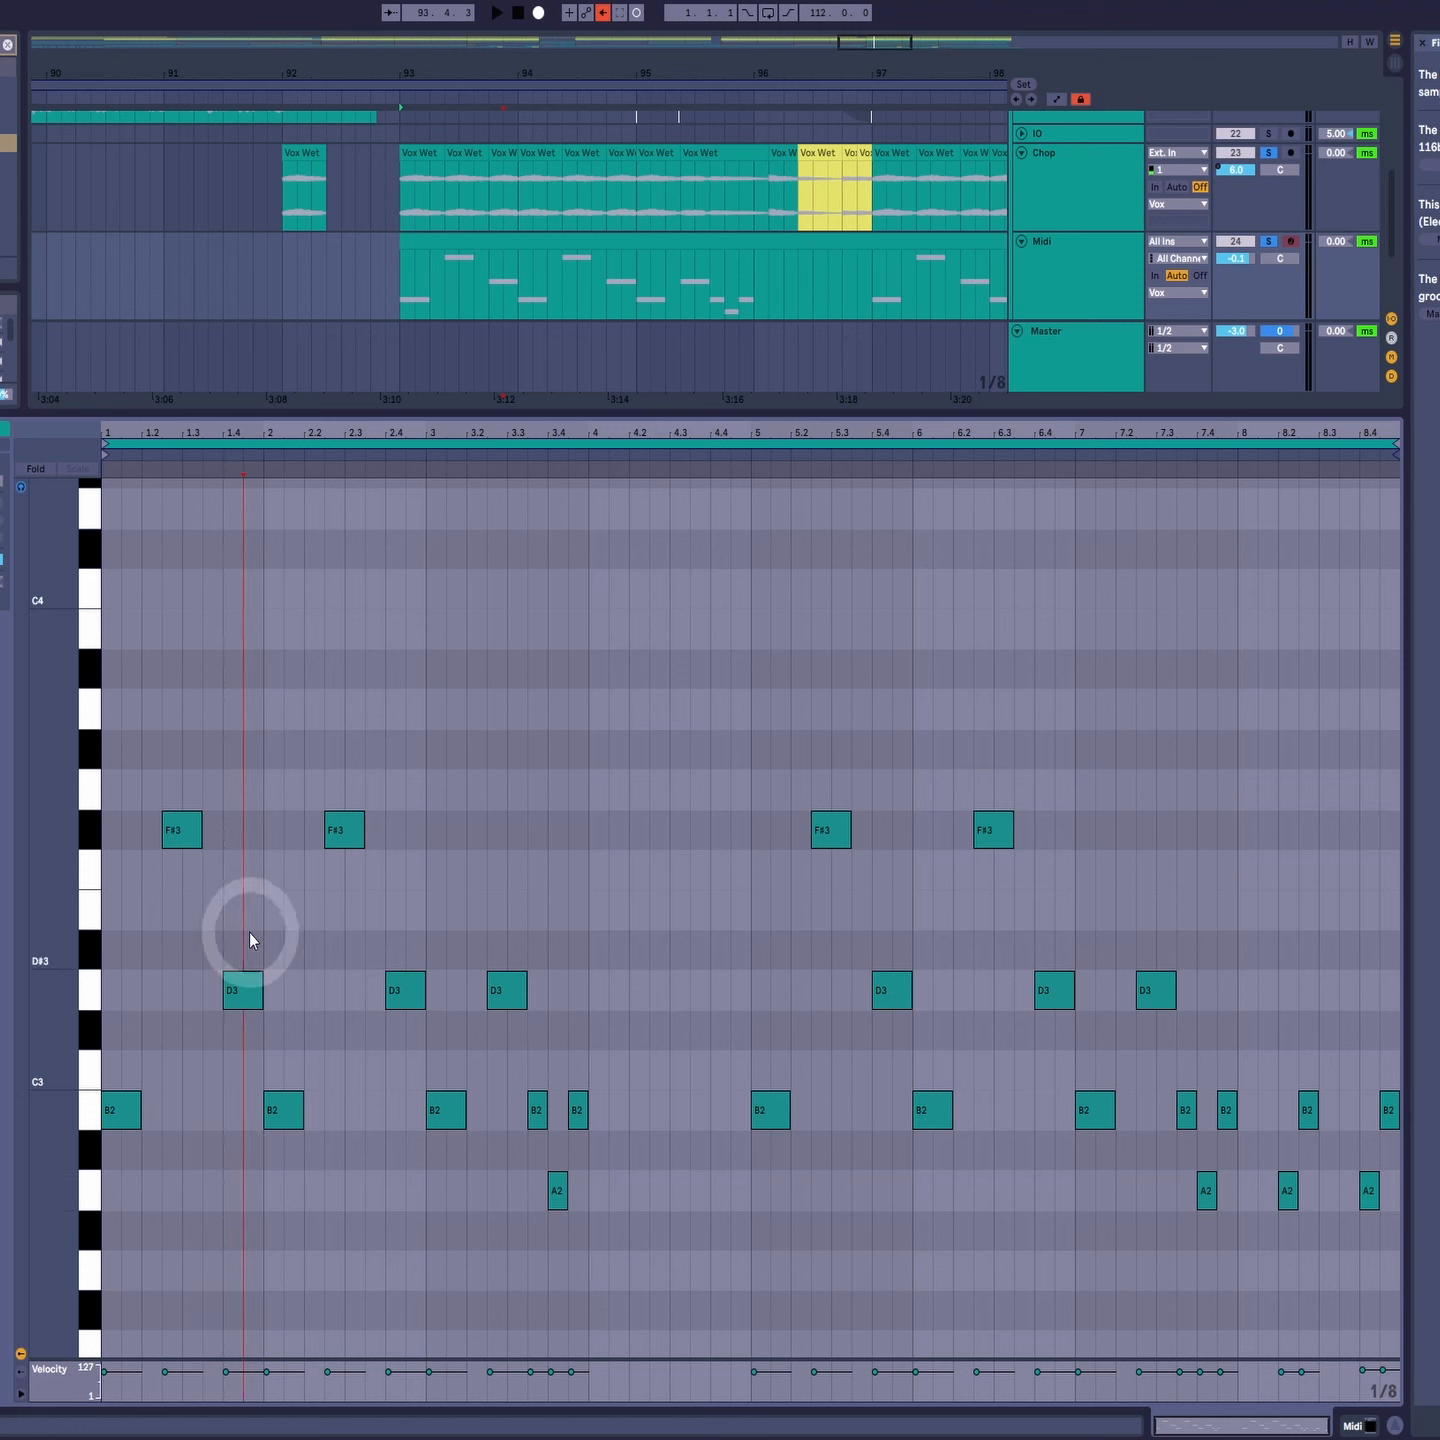
click(256, 990)
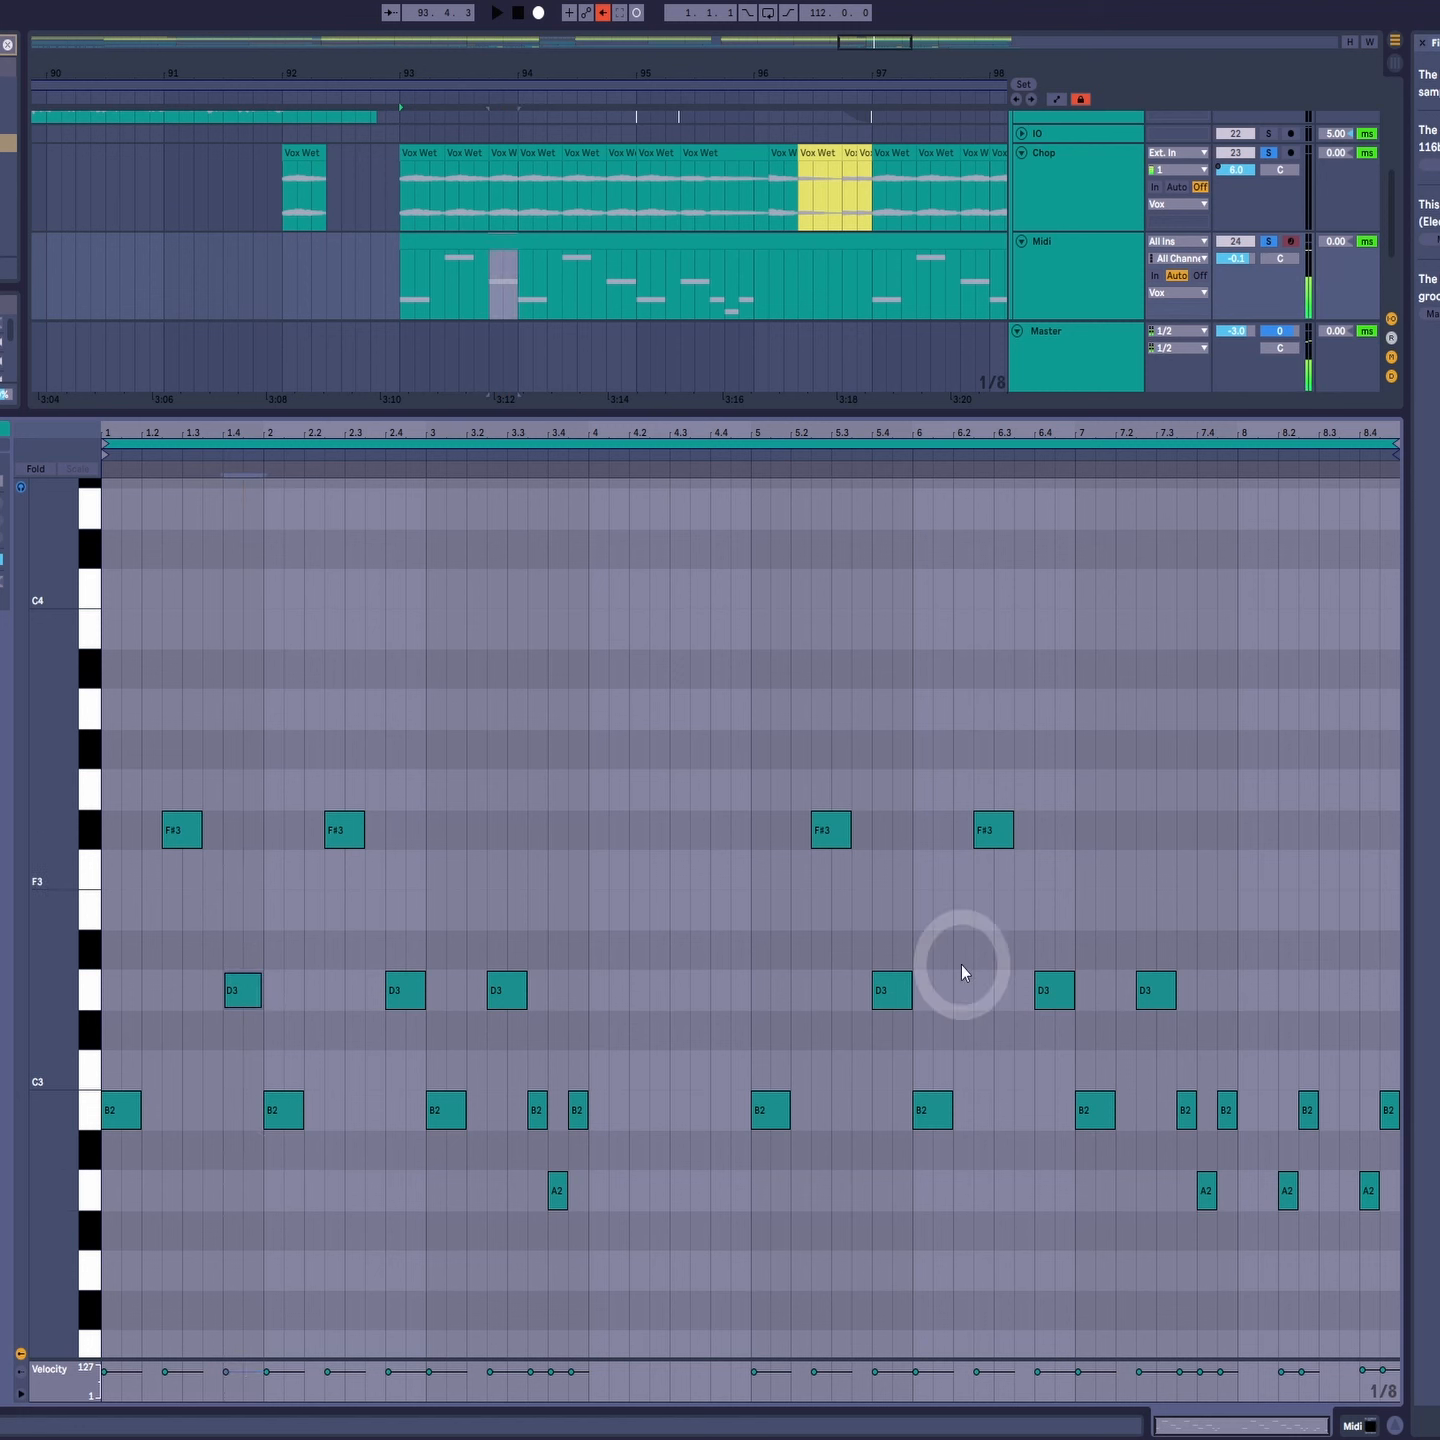
click(325, 1208)
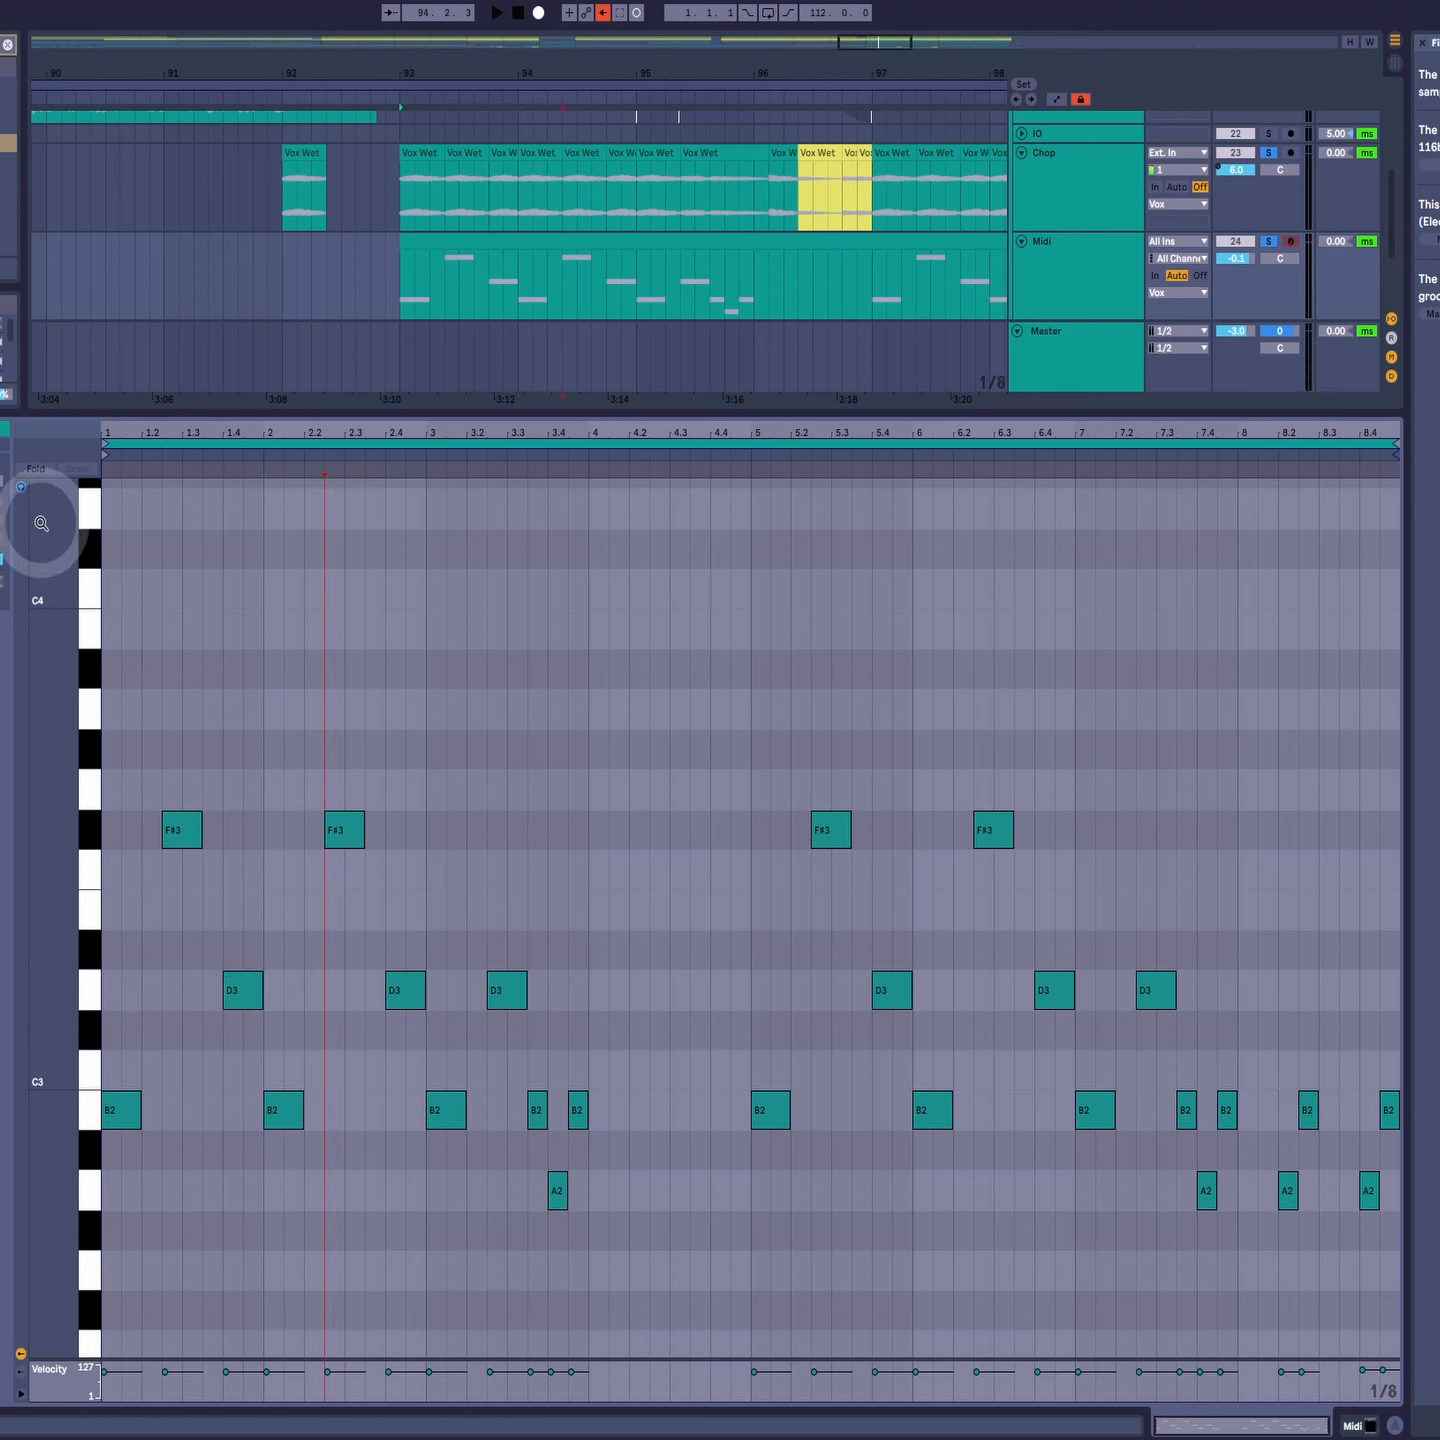
click(20, 486)
drag(143, 1102, 131, 837)
click(18, 488)
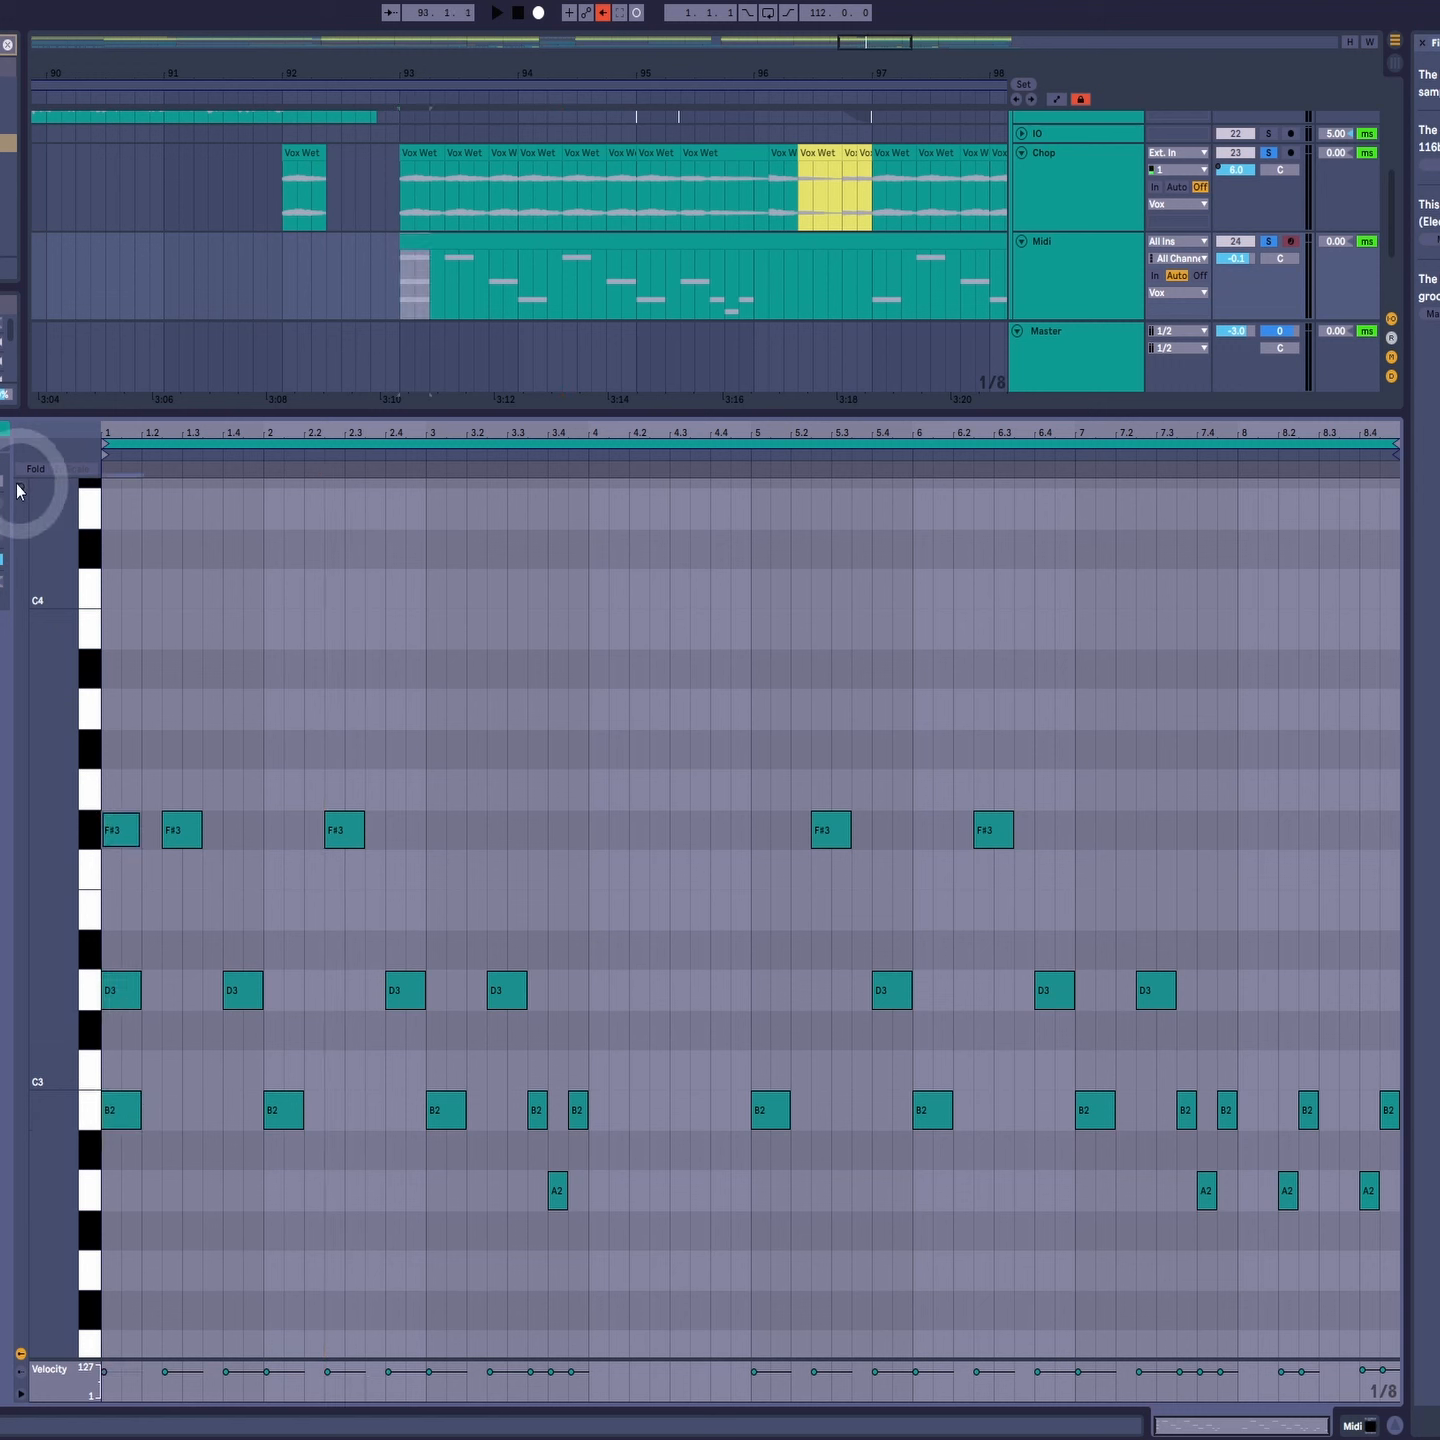
Step: Audition the B2, D3 and F#3 notes at the clip's start, first as a chord and then individually
drag(113, 741, 145, 1218)
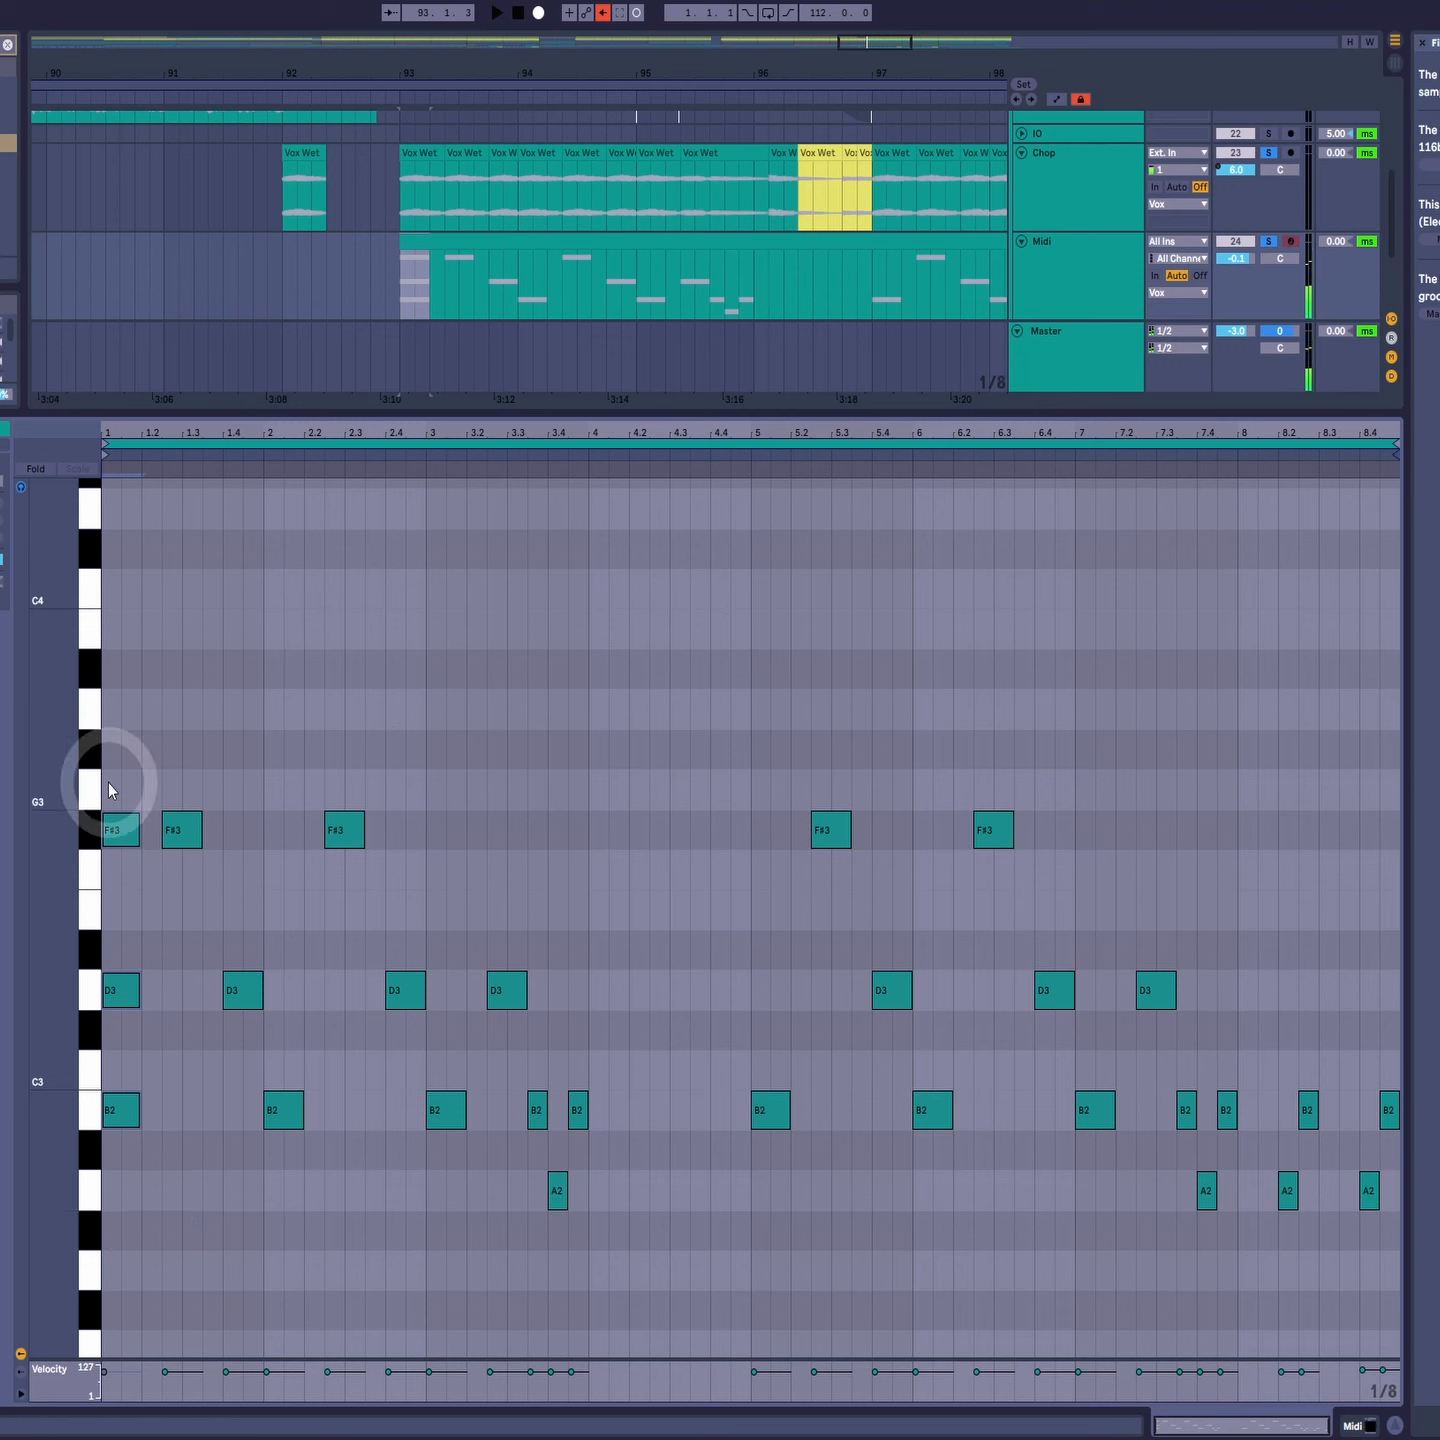
drag(116, 736, 129, 1246)
click(122, 1114)
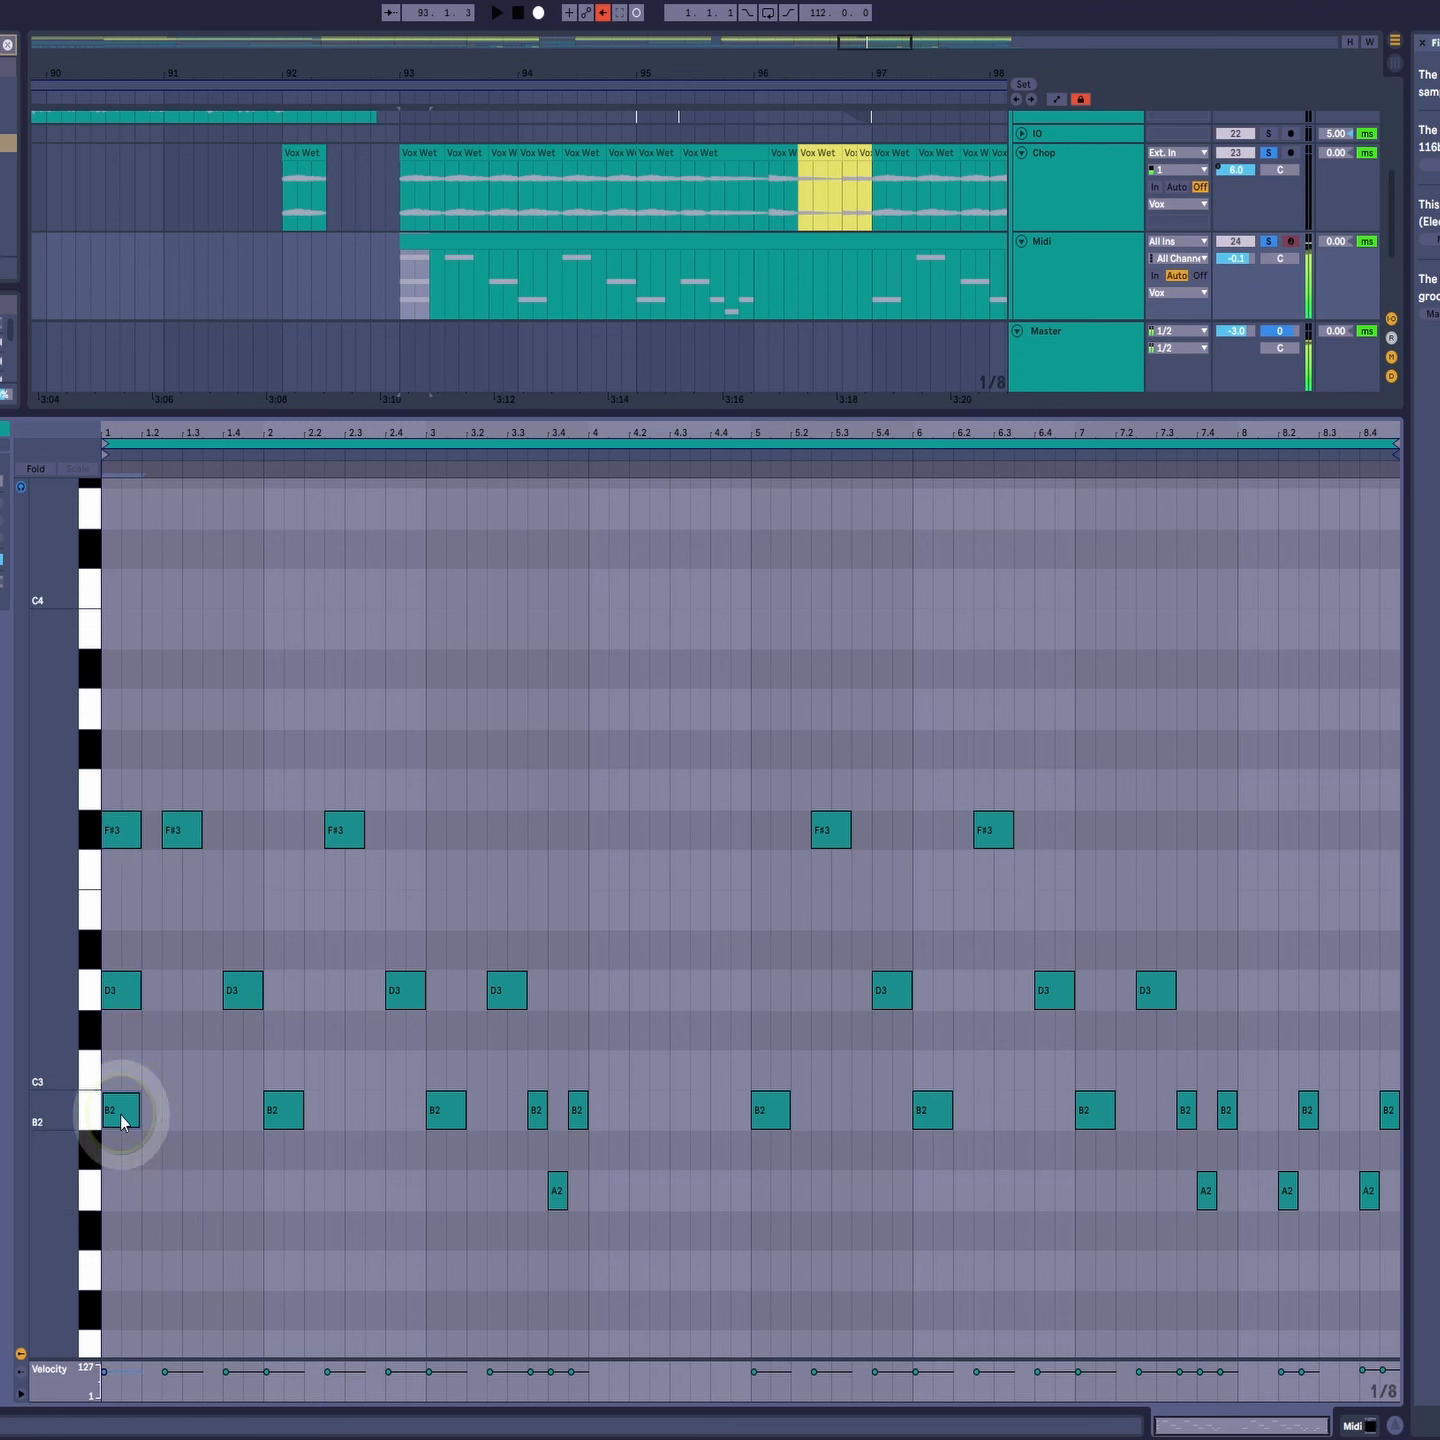
click(111, 994)
click(133, 832)
Step: Deactivate the stacked D3 and F#3 notes at the clip's start, leaving only B2 active
drag(125, 760, 132, 1240)
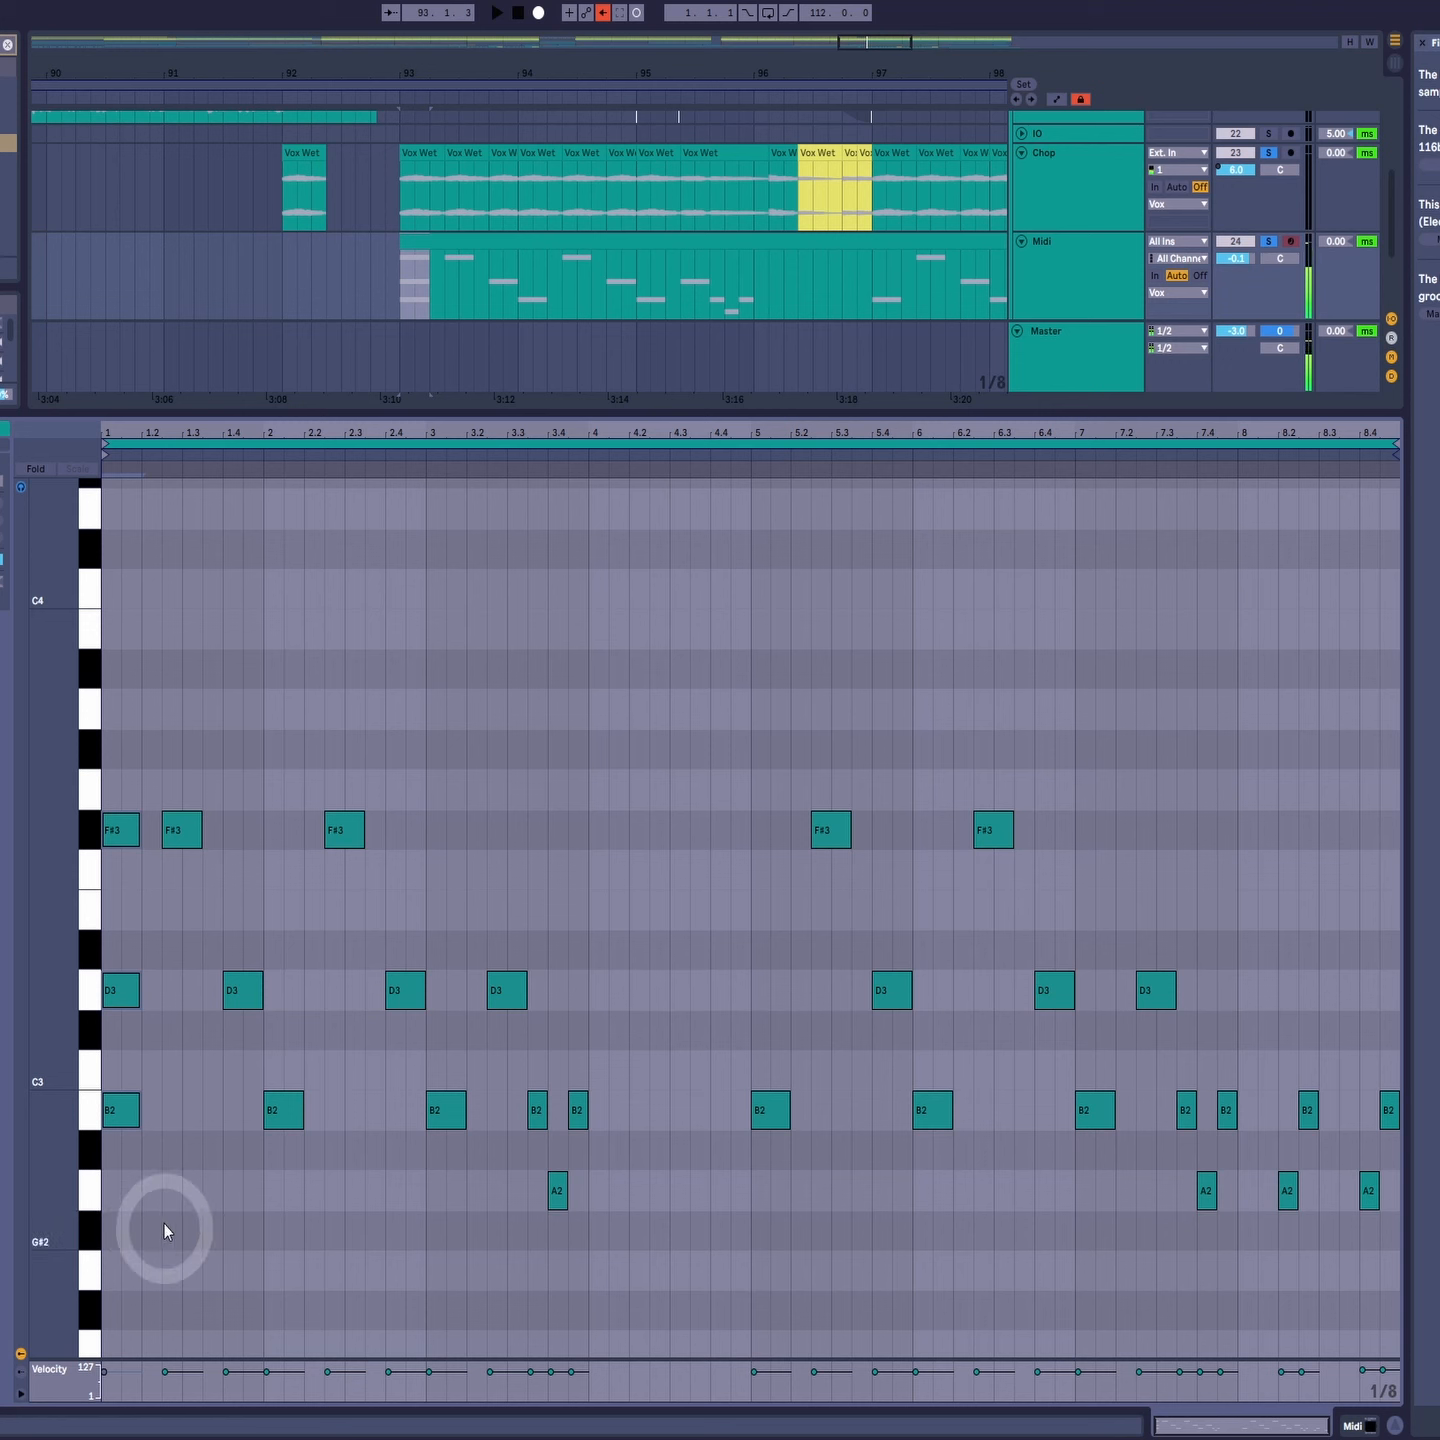
drag(108, 771, 97, 1018)
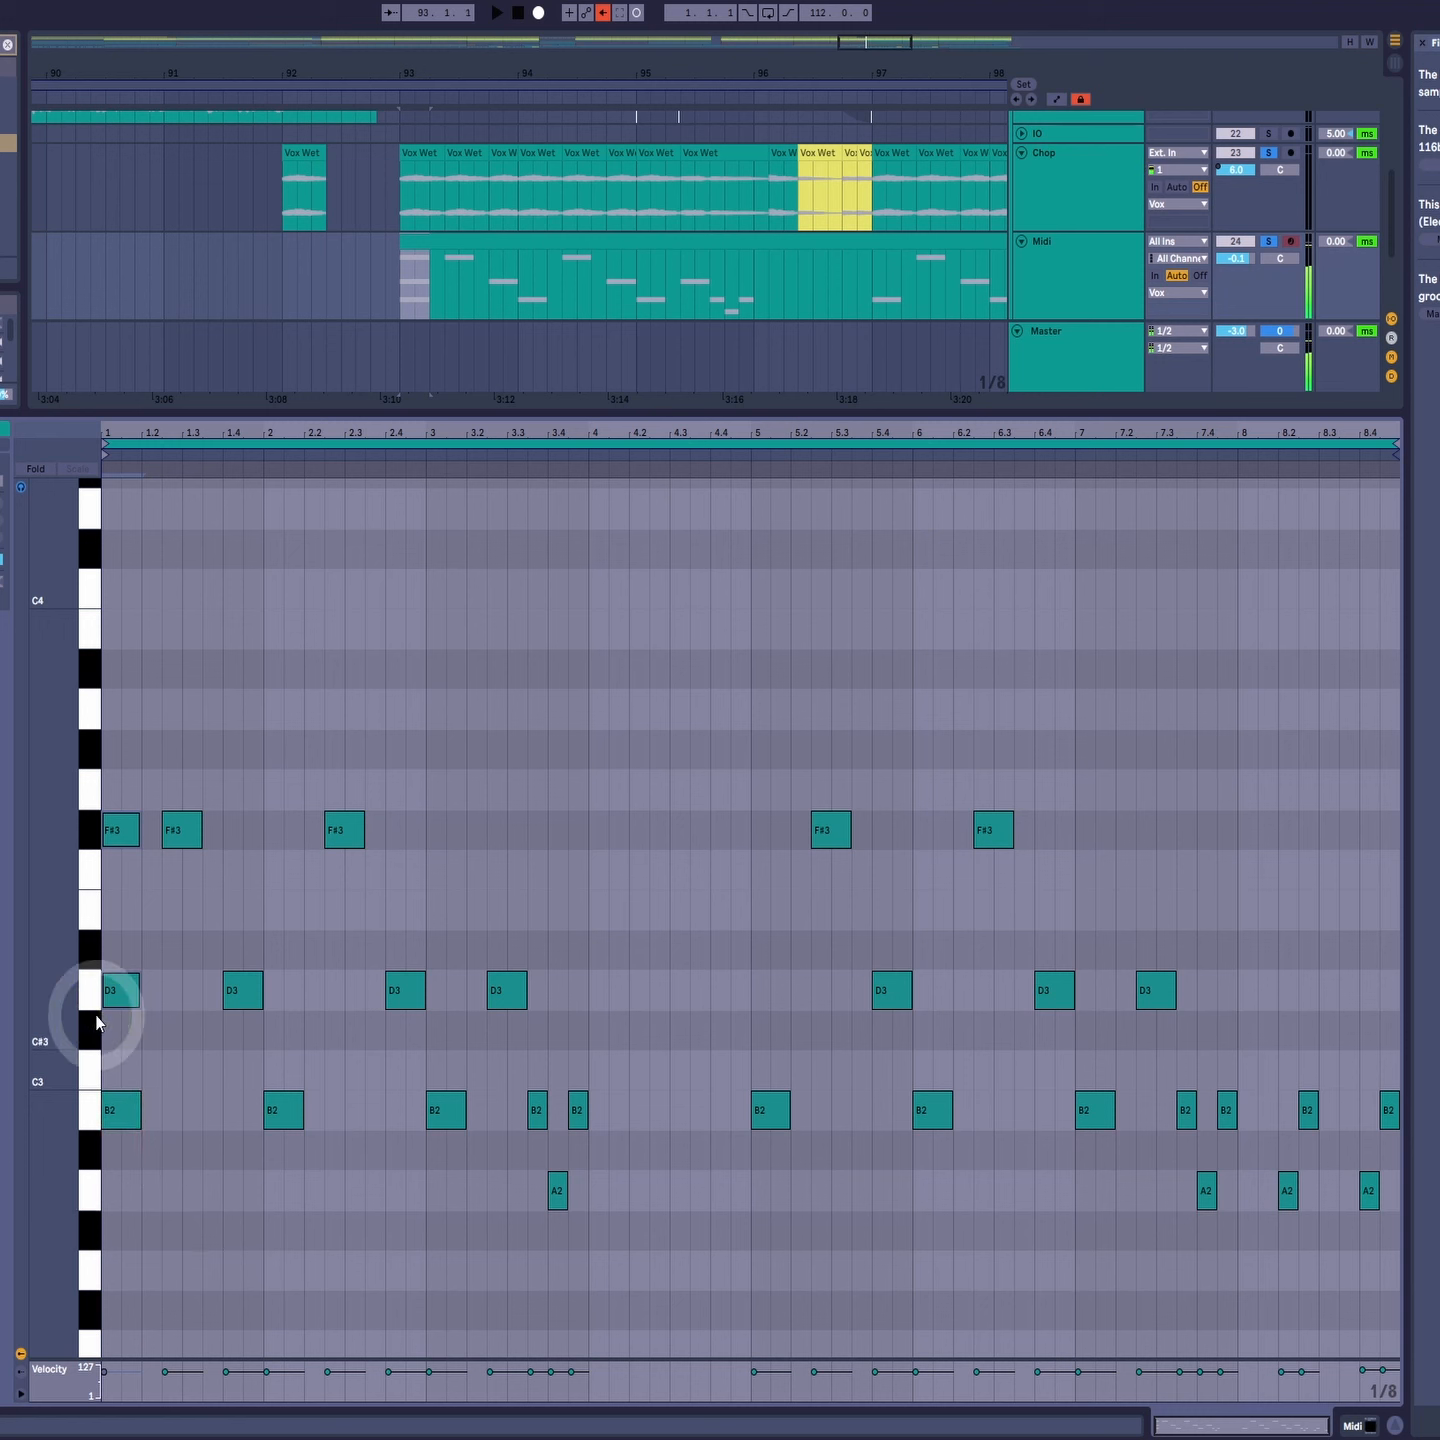
key(0)
Step: Audition the arpeggiated B2, F#3 and D3 notes in sequence from the clip's start to beat 3.2
click(123, 1116)
click(166, 837)
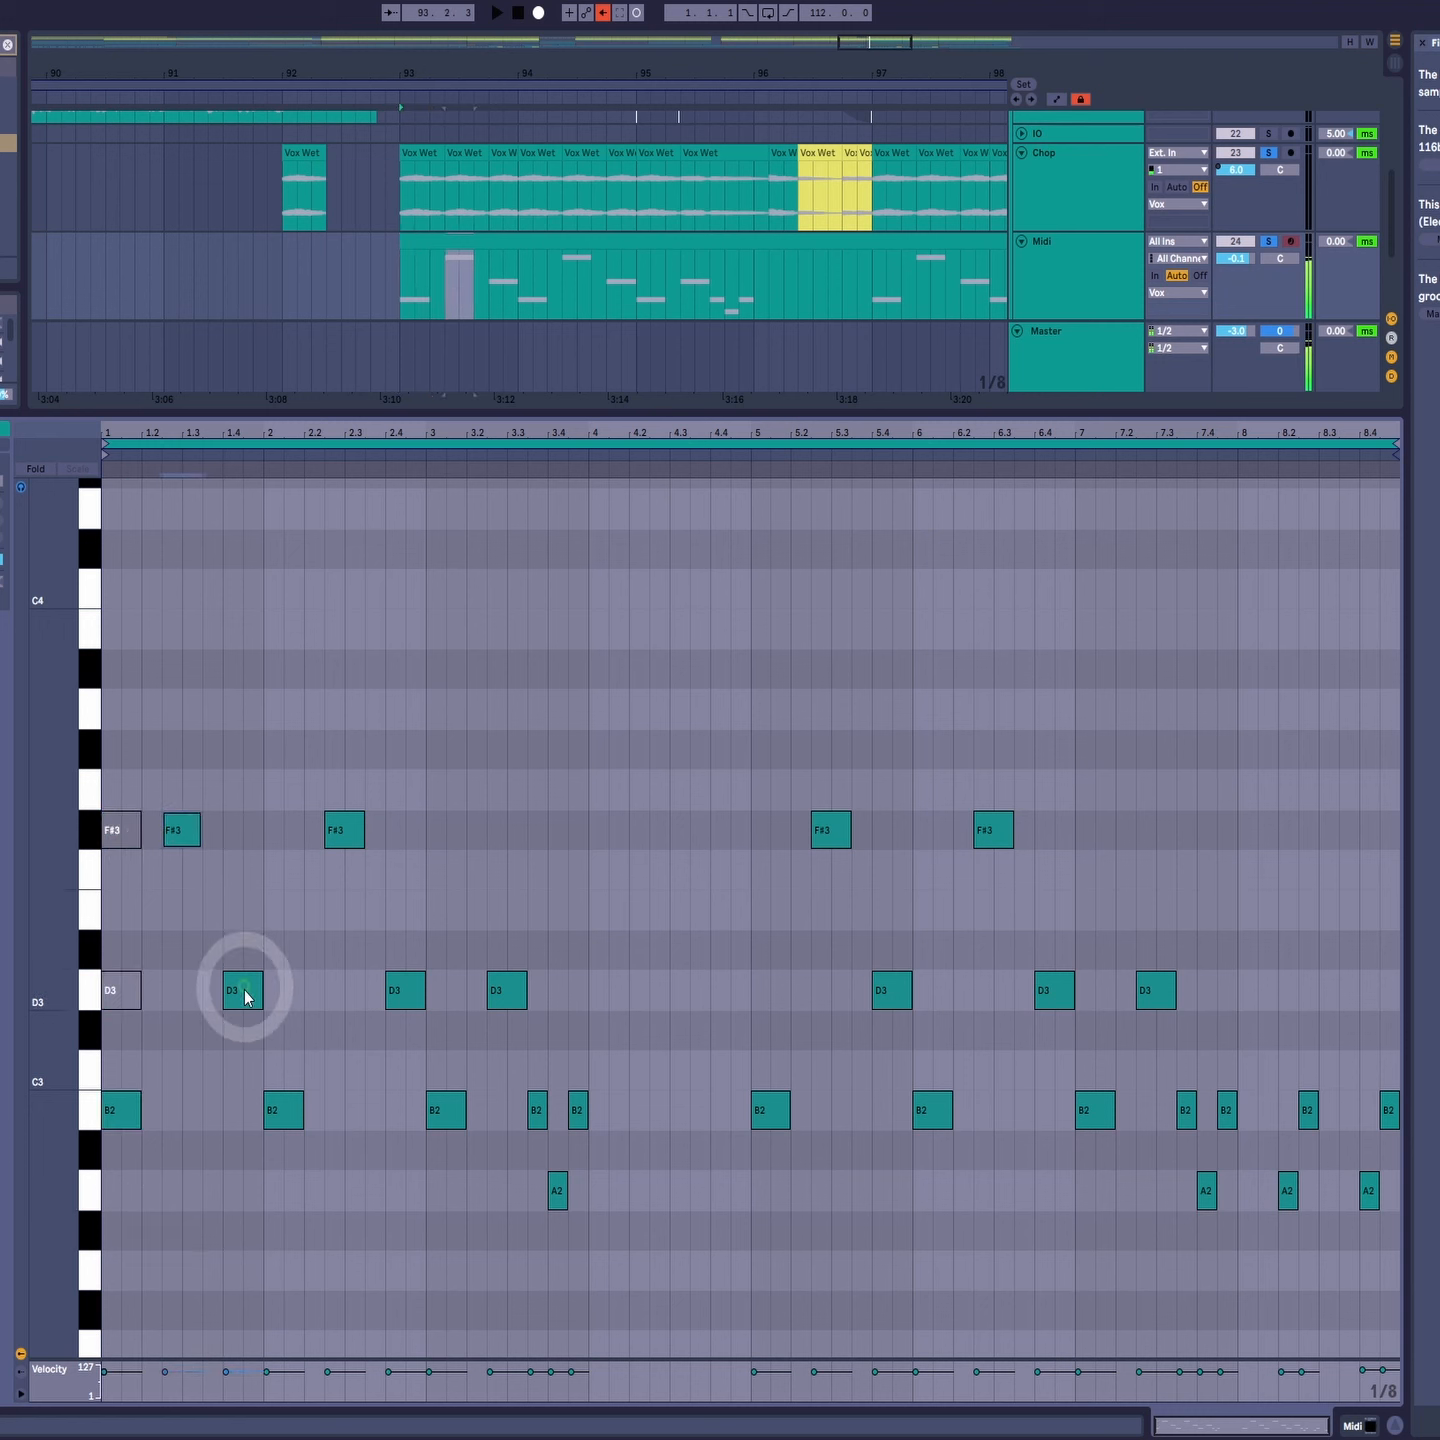
click(245, 993)
click(283, 1110)
click(338, 838)
click(398, 994)
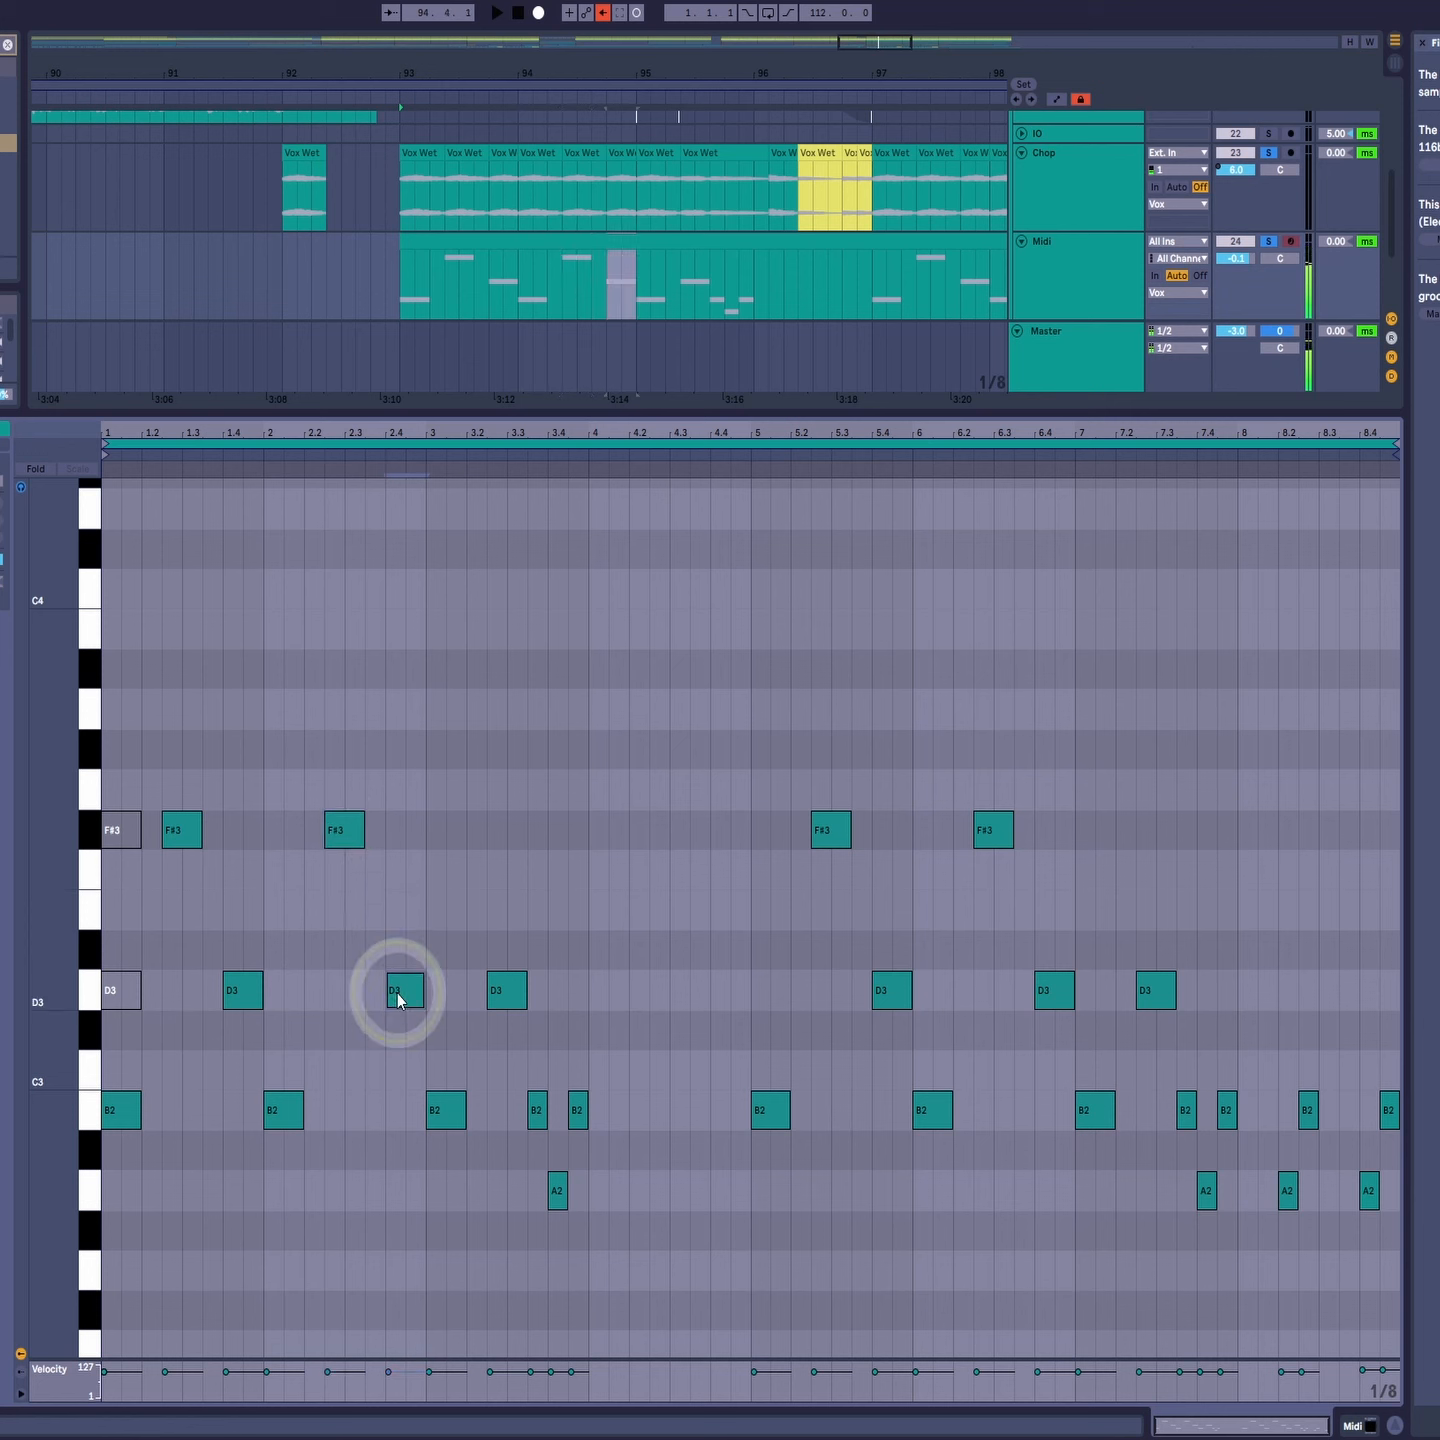
click(442, 1111)
click(509, 991)
key(space)
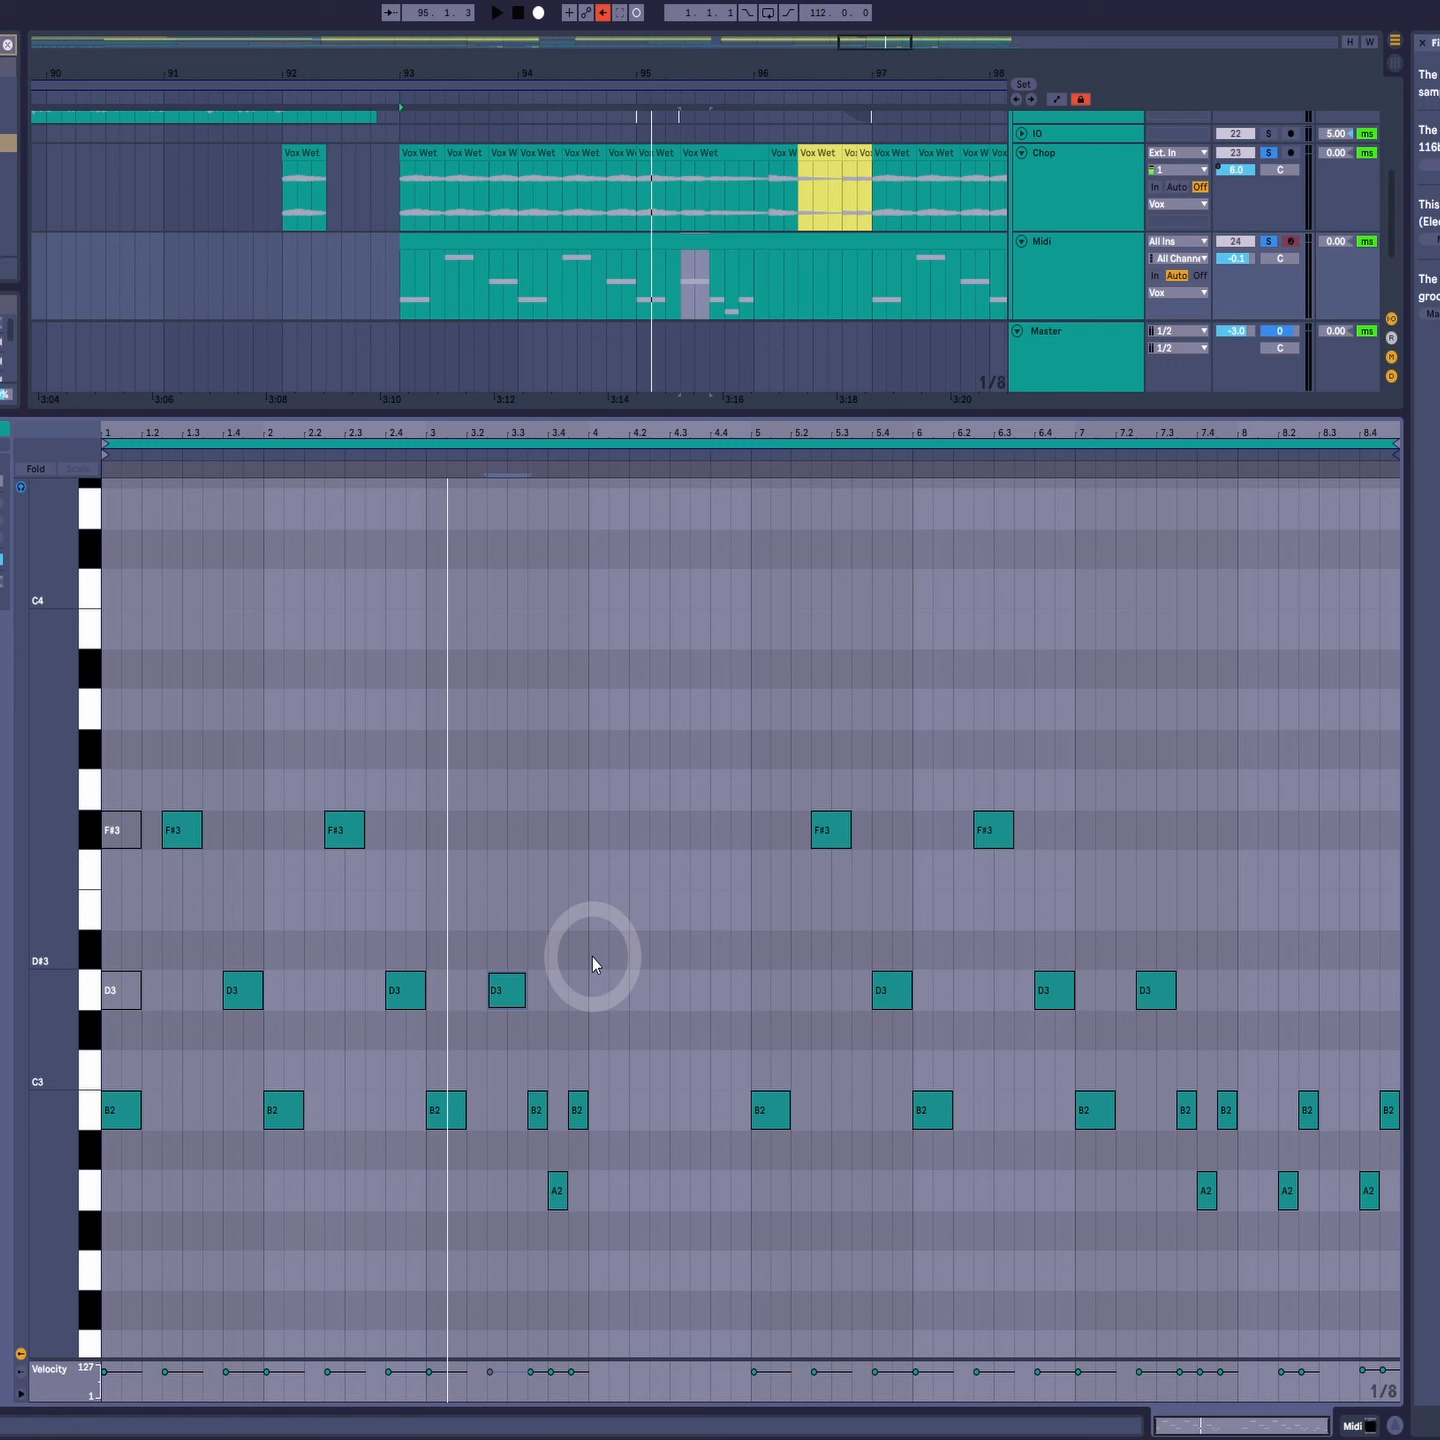
Step: Audition the closing D3, B2, A2 and B2 notes of the first phrase
drag(531, 903, 515, 1036)
click(539, 1112)
drag(559, 1196, 574, 1237)
key(ctrl+z)
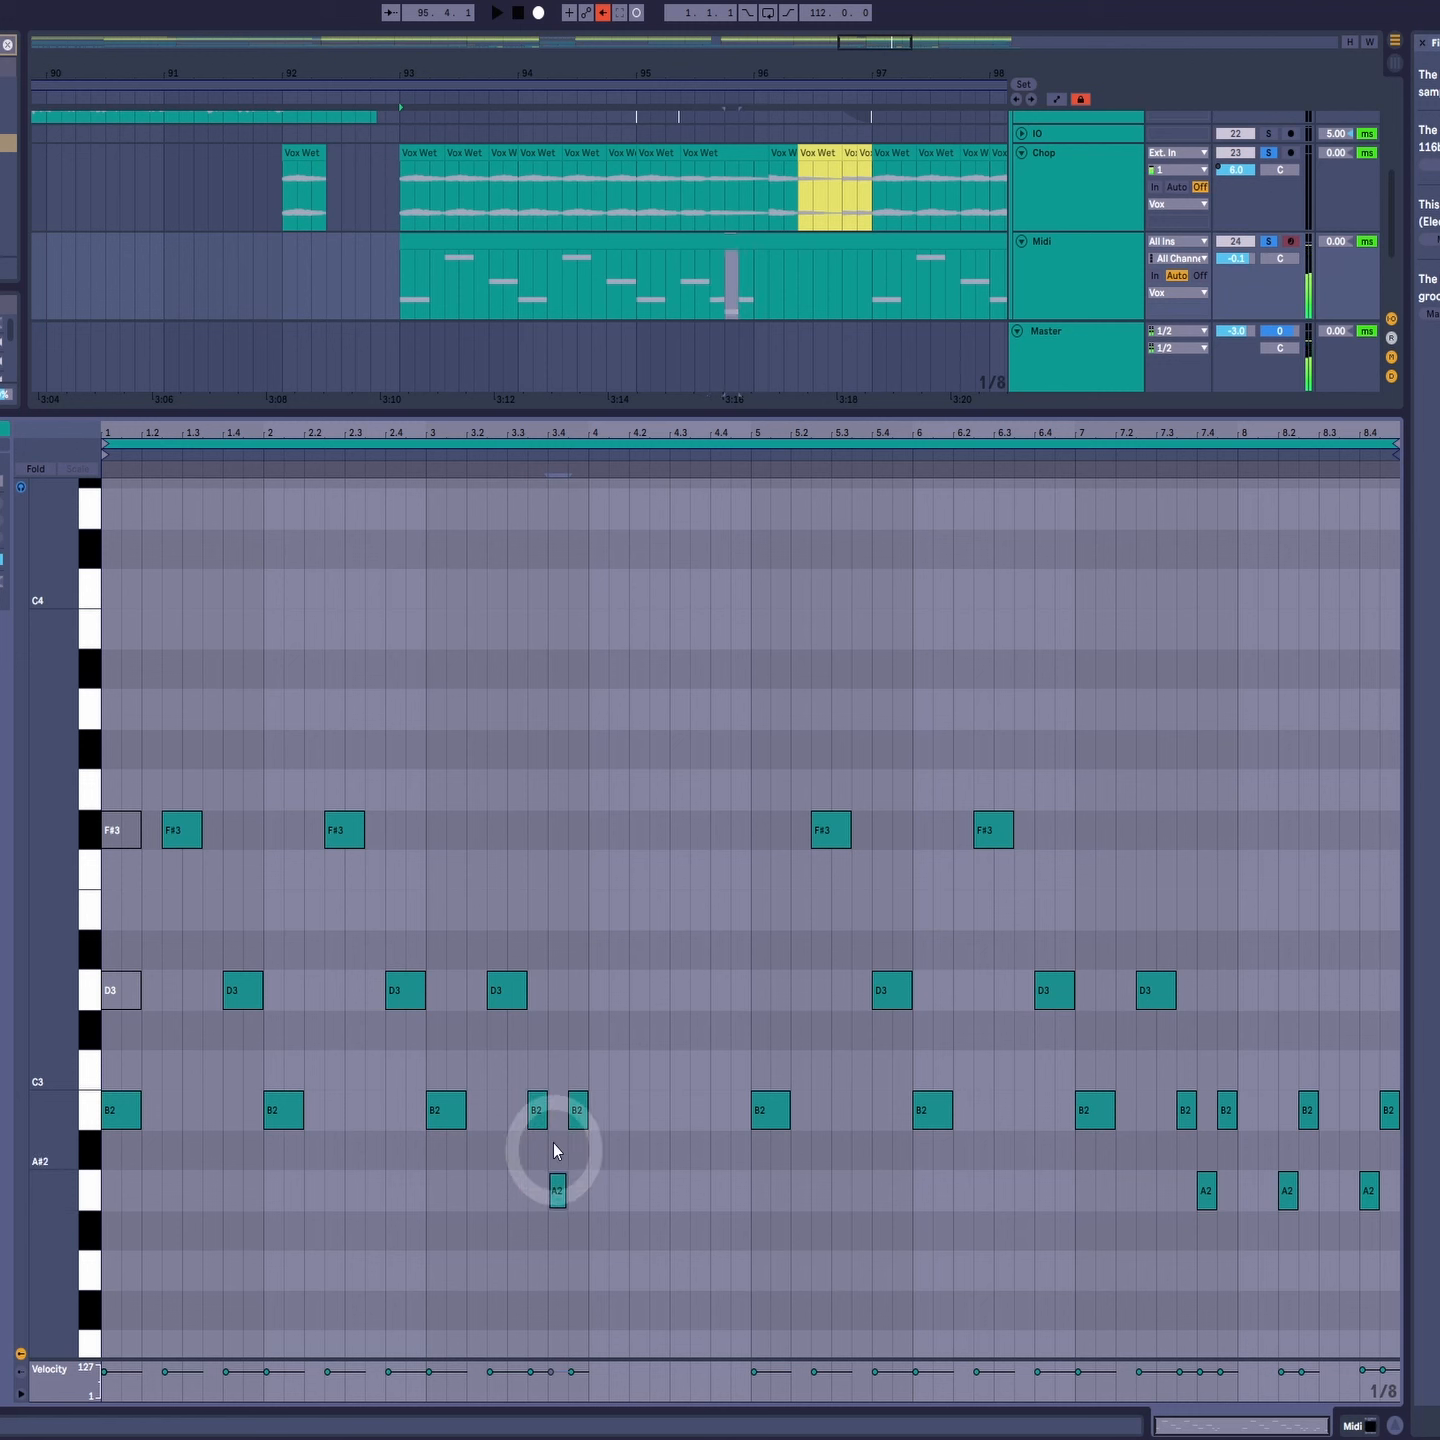
drag(514, 939, 527, 1052)
drag(528, 1060, 532, 1145)
drag(532, 1147, 594, 1197)
drag(591, 1020, 563, 1150)
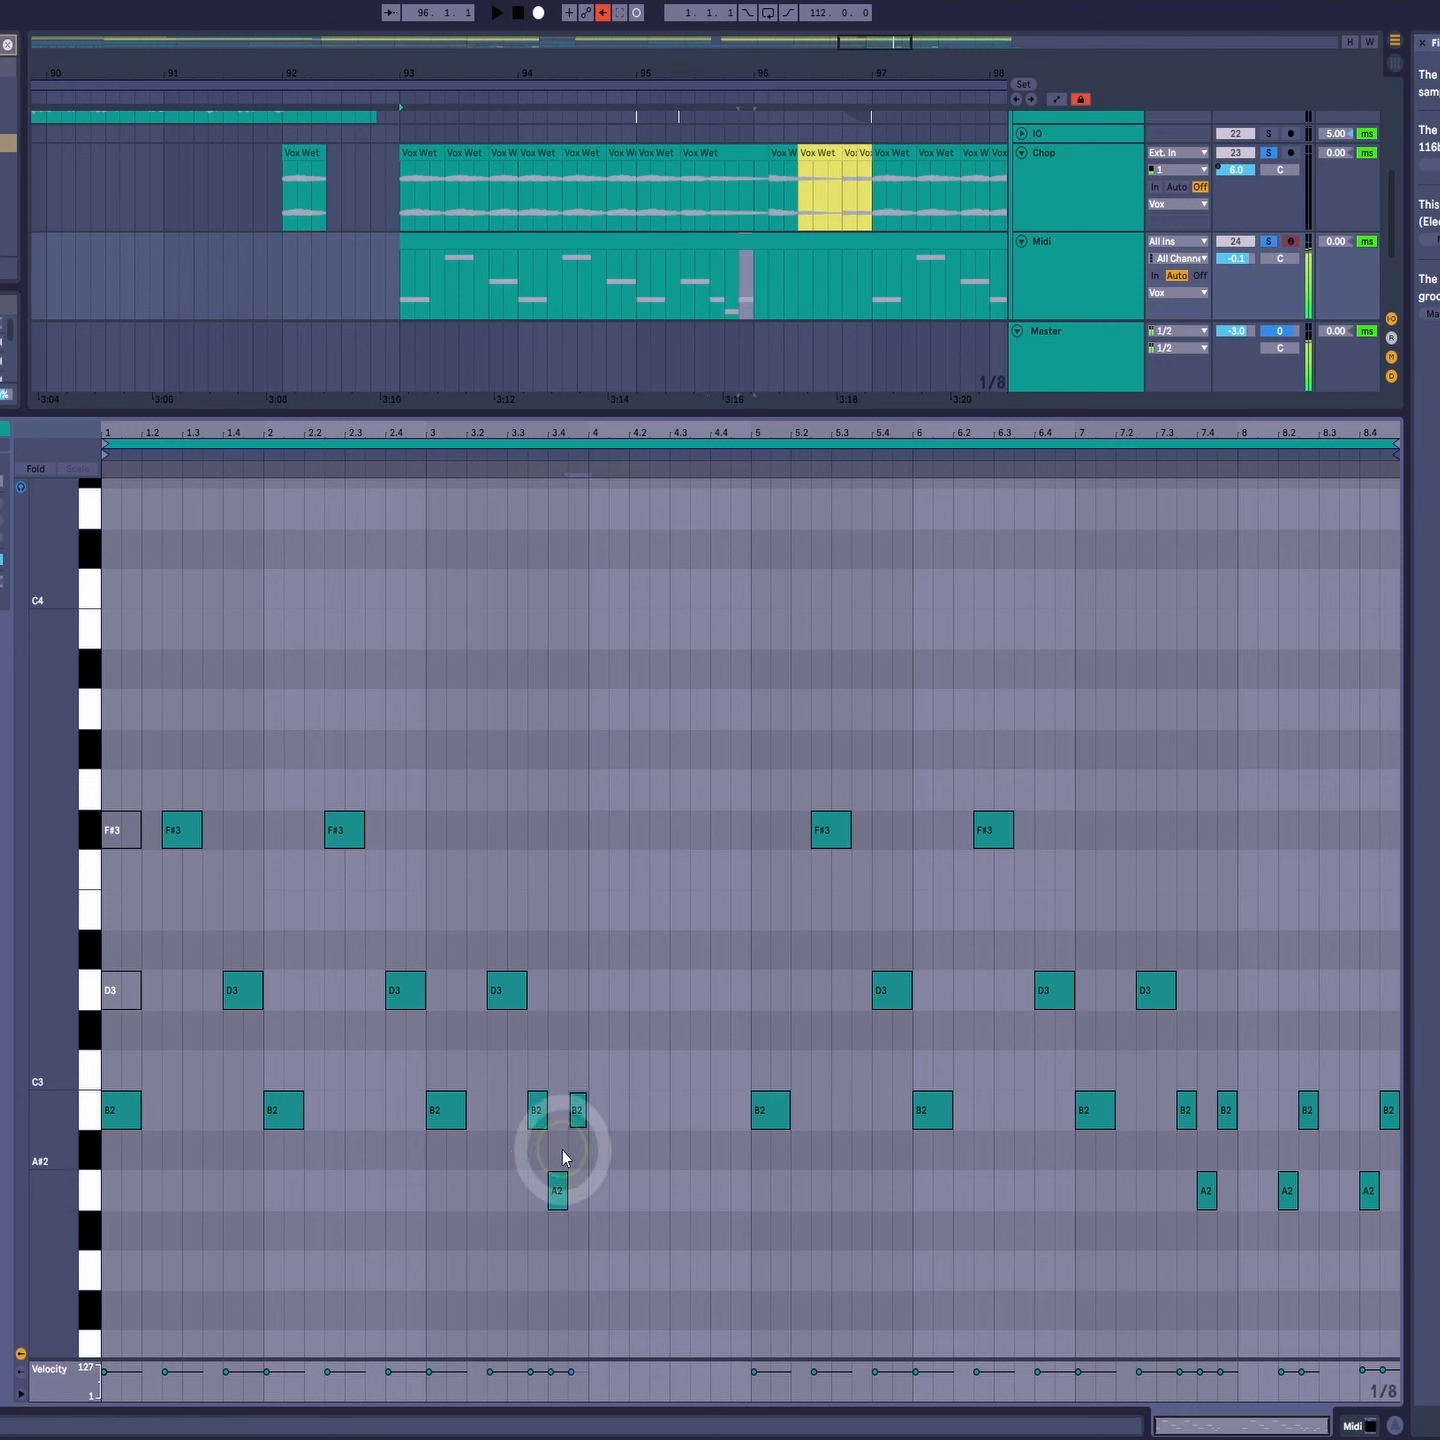
Step: Play the first phrase, stop it, and audition its closing D3 and B2 notes again
key(space)
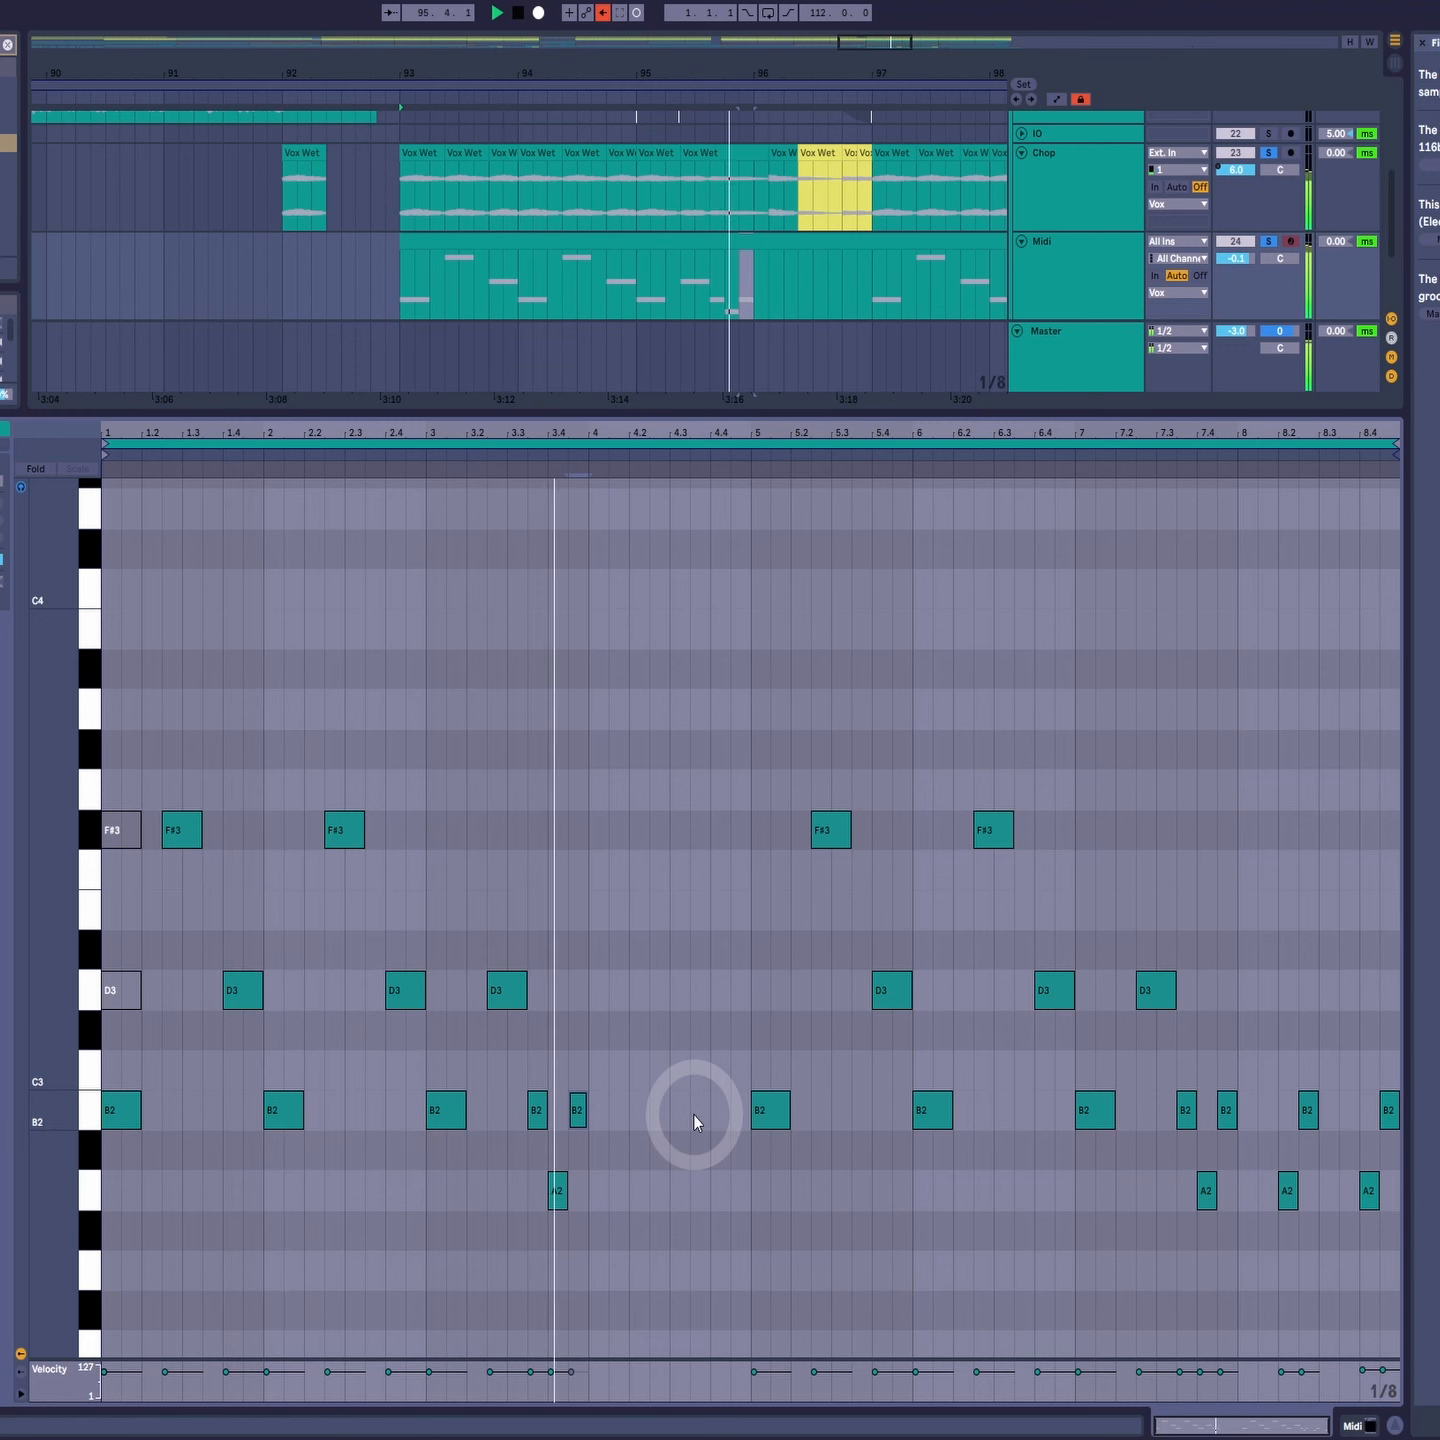
key(space)
drag(681, 1103, 158, 1138)
drag(643, 1070, 578, 1118)
click(536, 1104)
drag(492, 905, 506, 1001)
click(539, 1102)
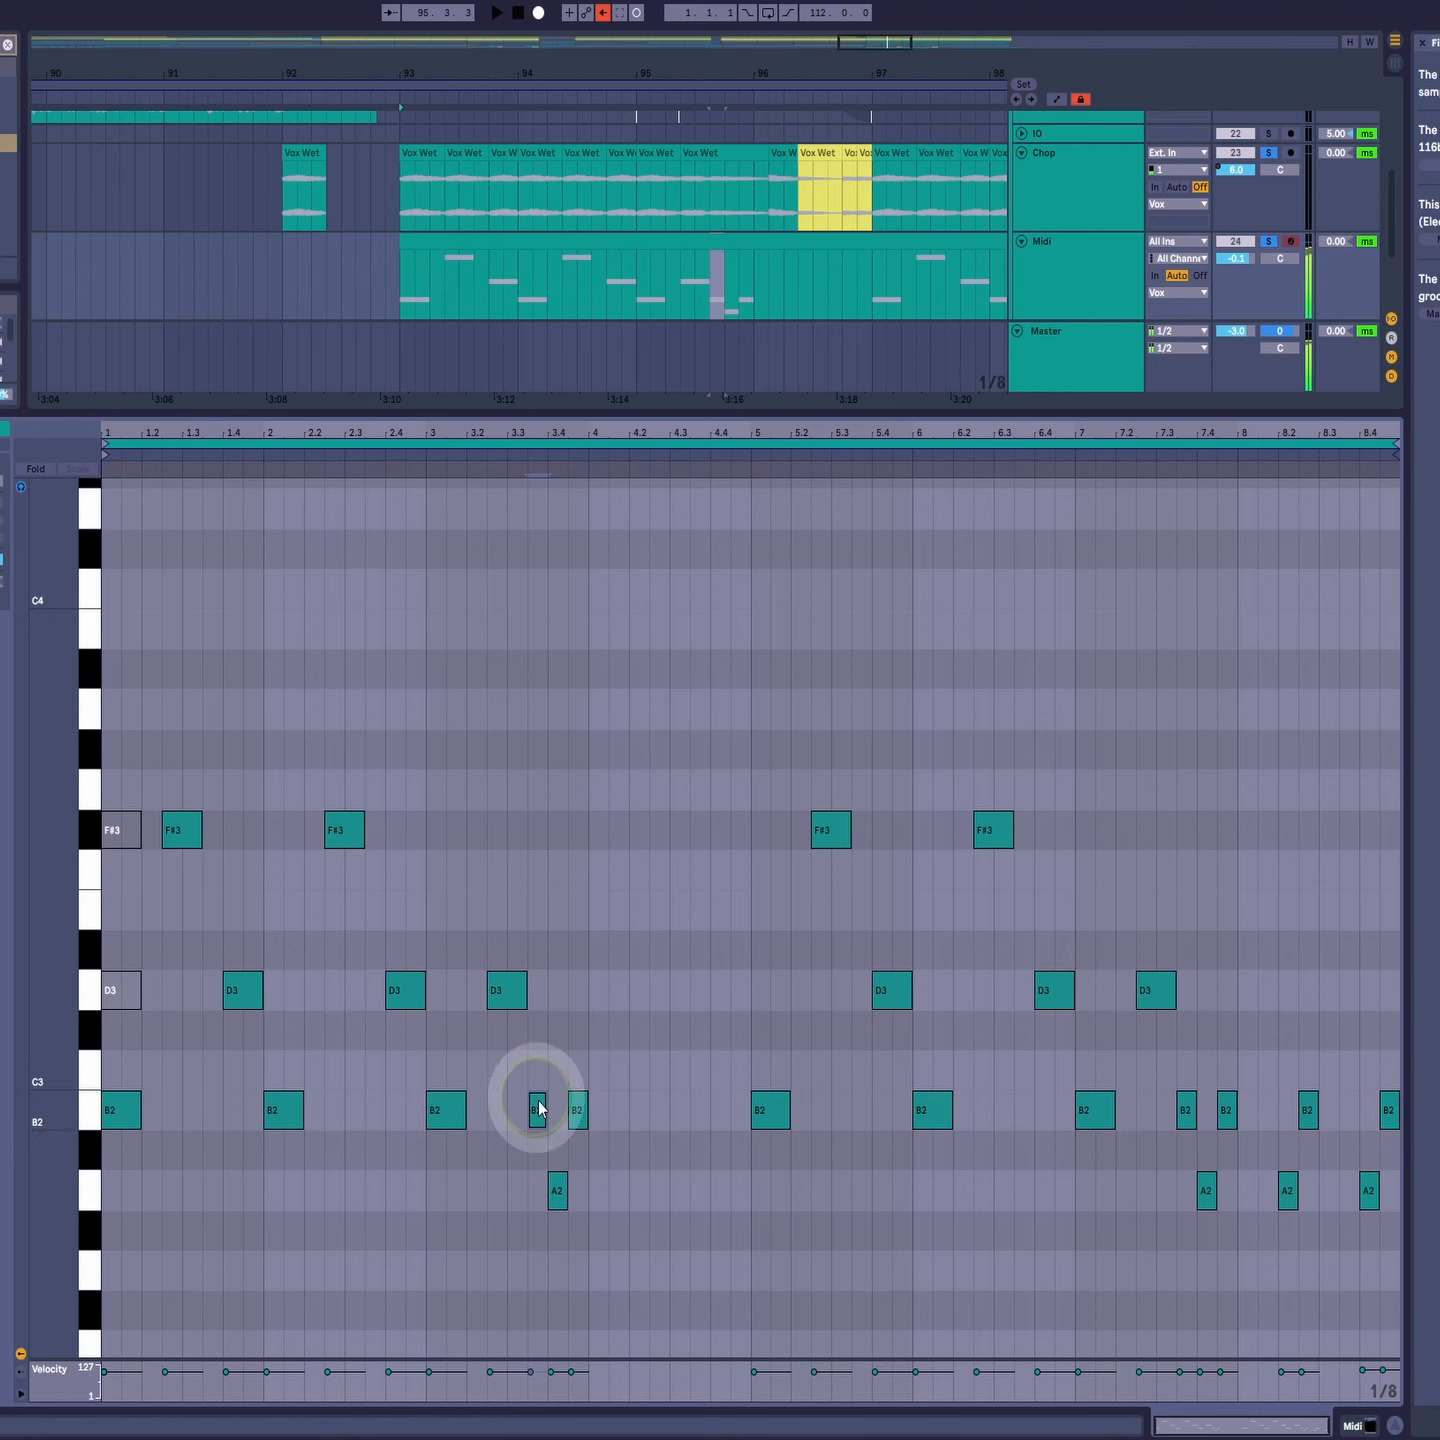
click(579, 1111)
Step: Add short C#3, D3, E3, F#3, G3 and A3 notes above the B2 at the clip's start
scroll(115, 1180, down, 2)
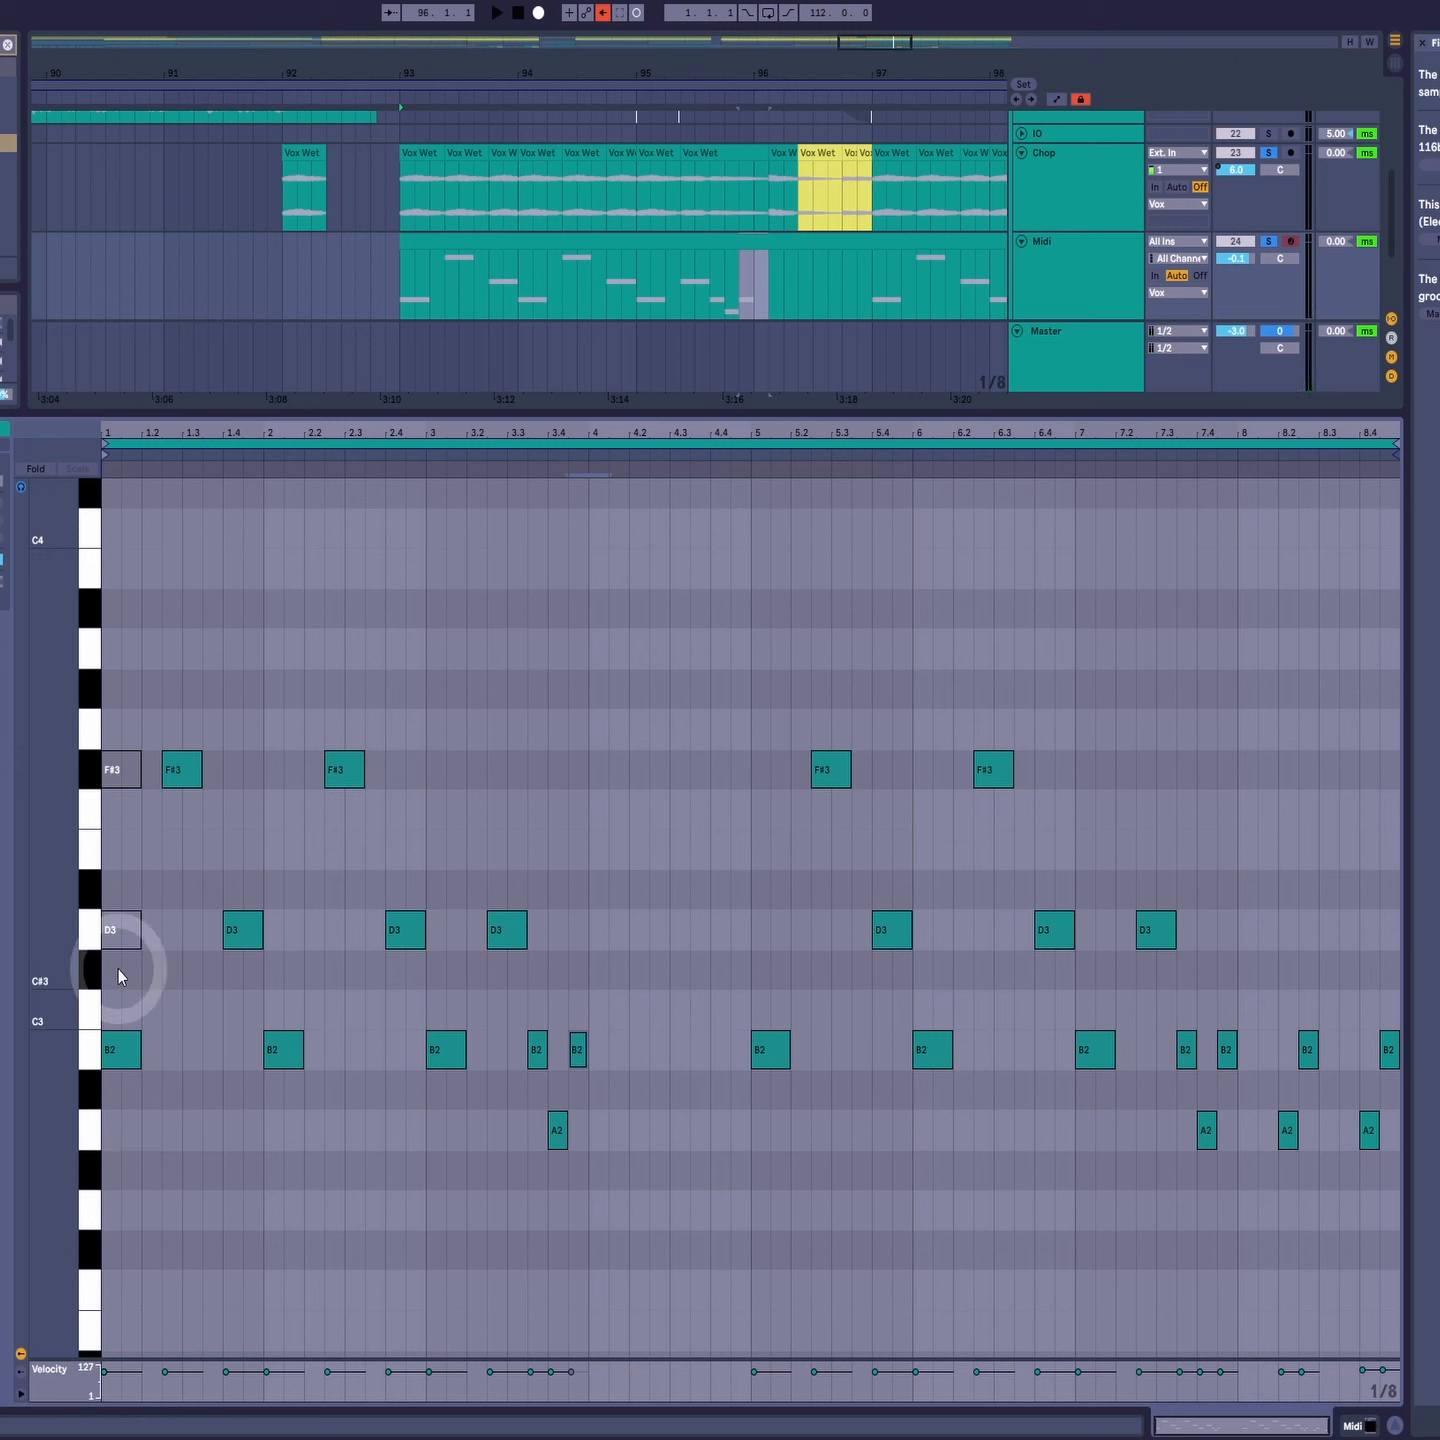
click(120, 925)
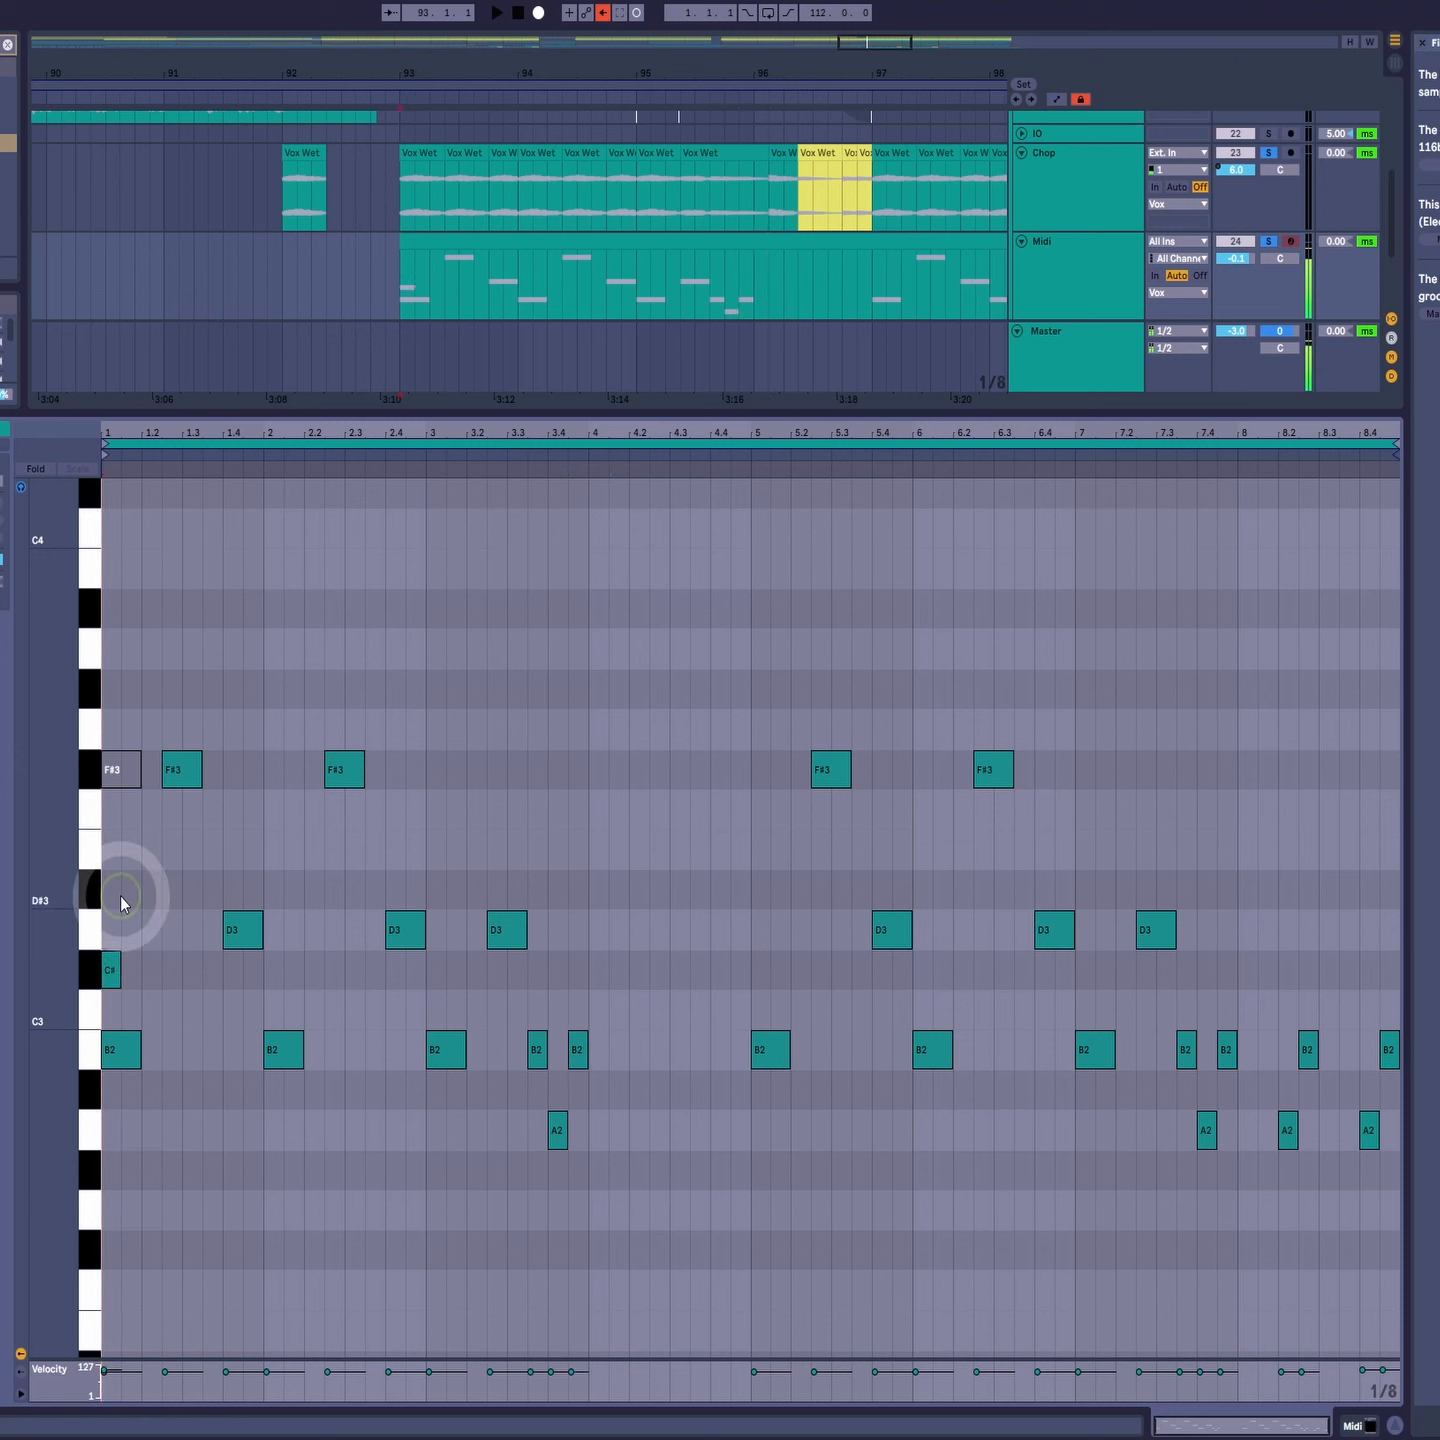
click(112, 850)
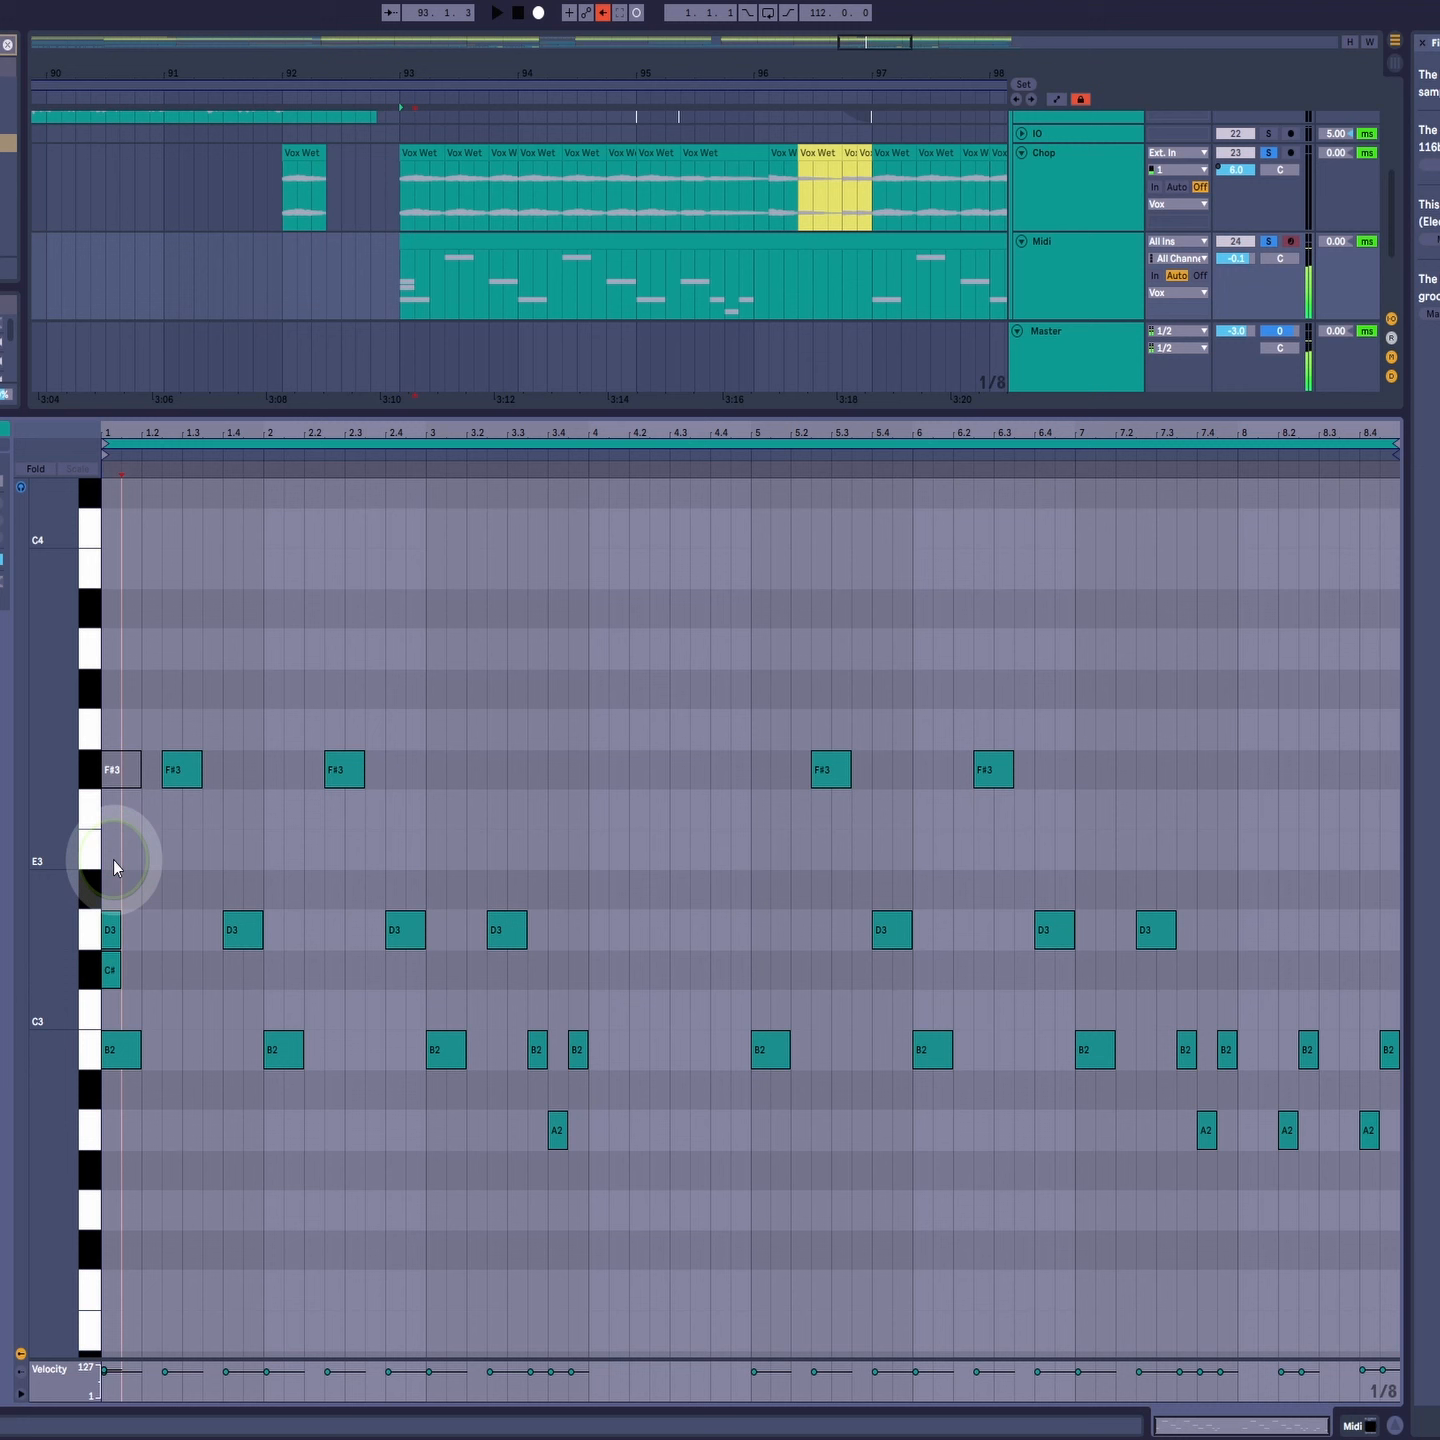
click(111, 770)
click(110, 730)
click(110, 648)
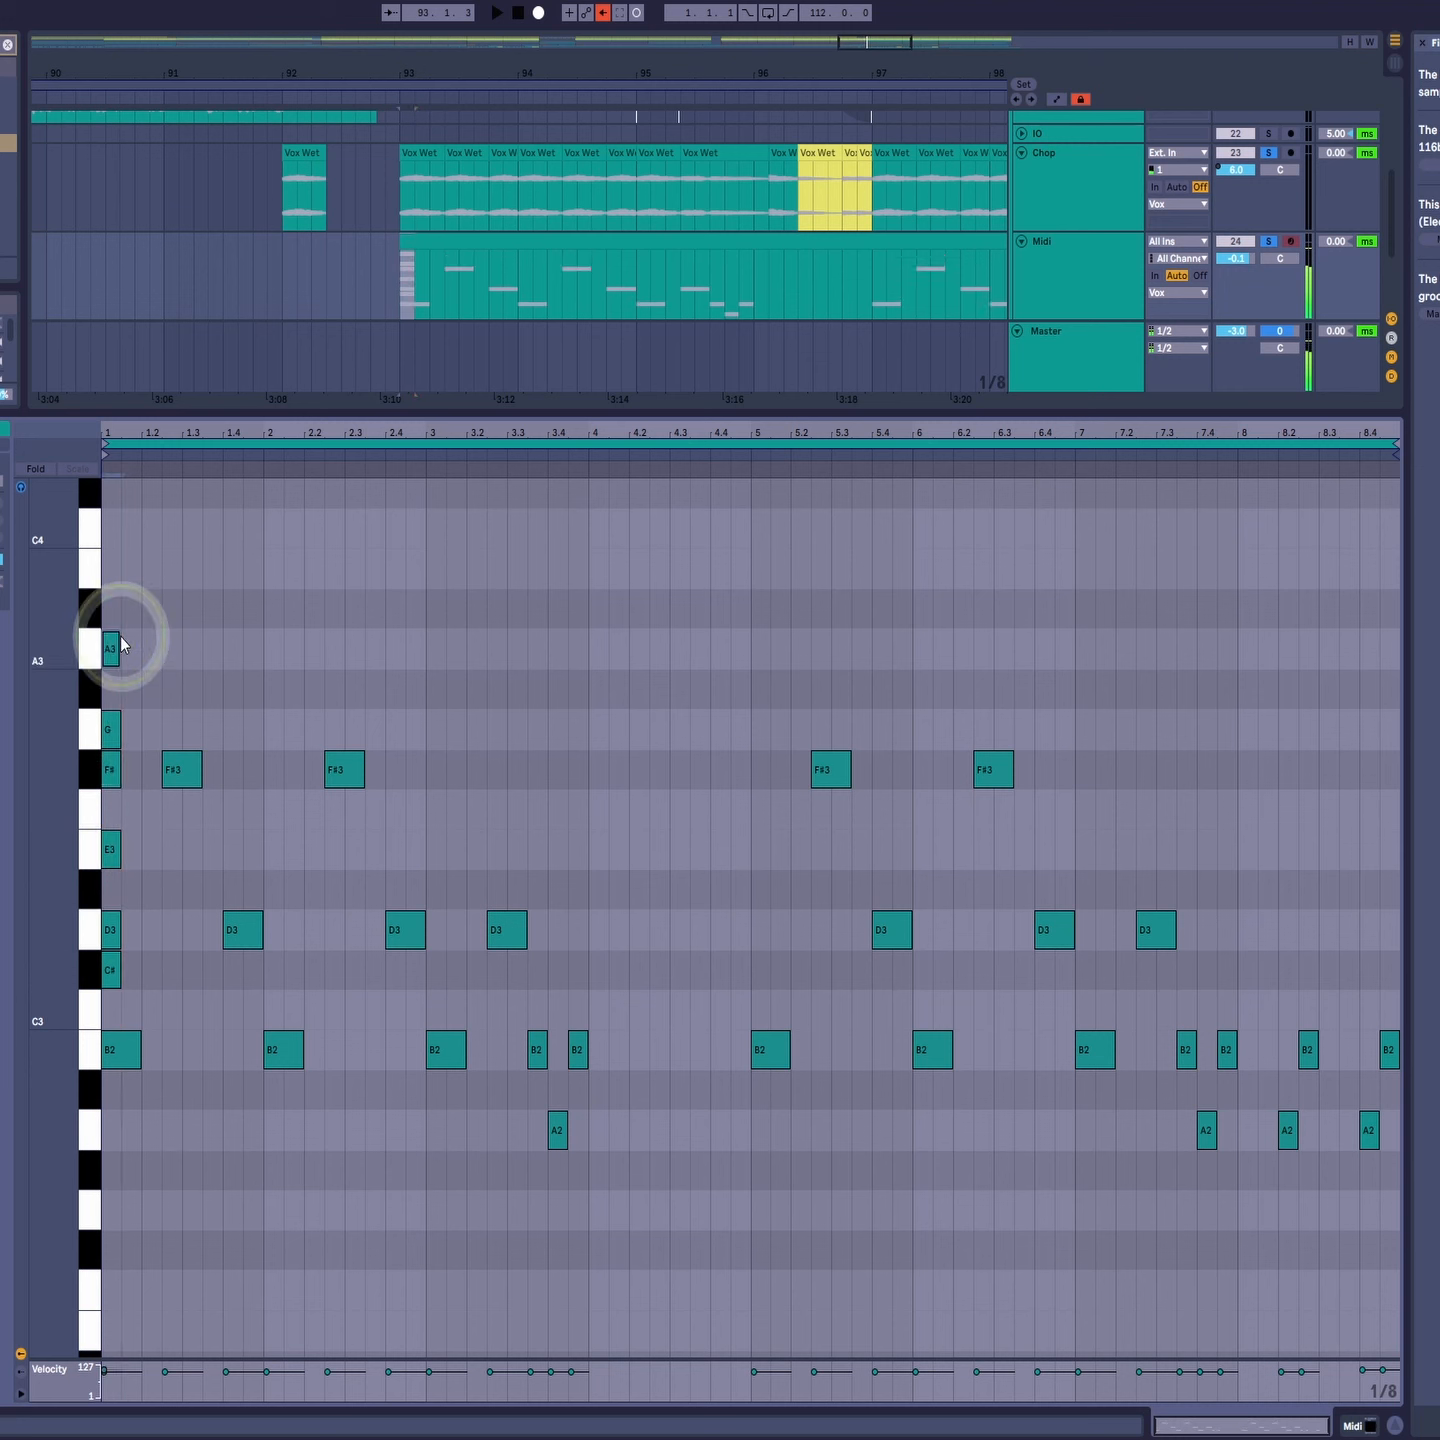
Step: Audition the stacked scale notes at the clip's start and the A2 and B2 notes closing the first phrase
drag(134, 620, 105, 1020)
click(107, 971)
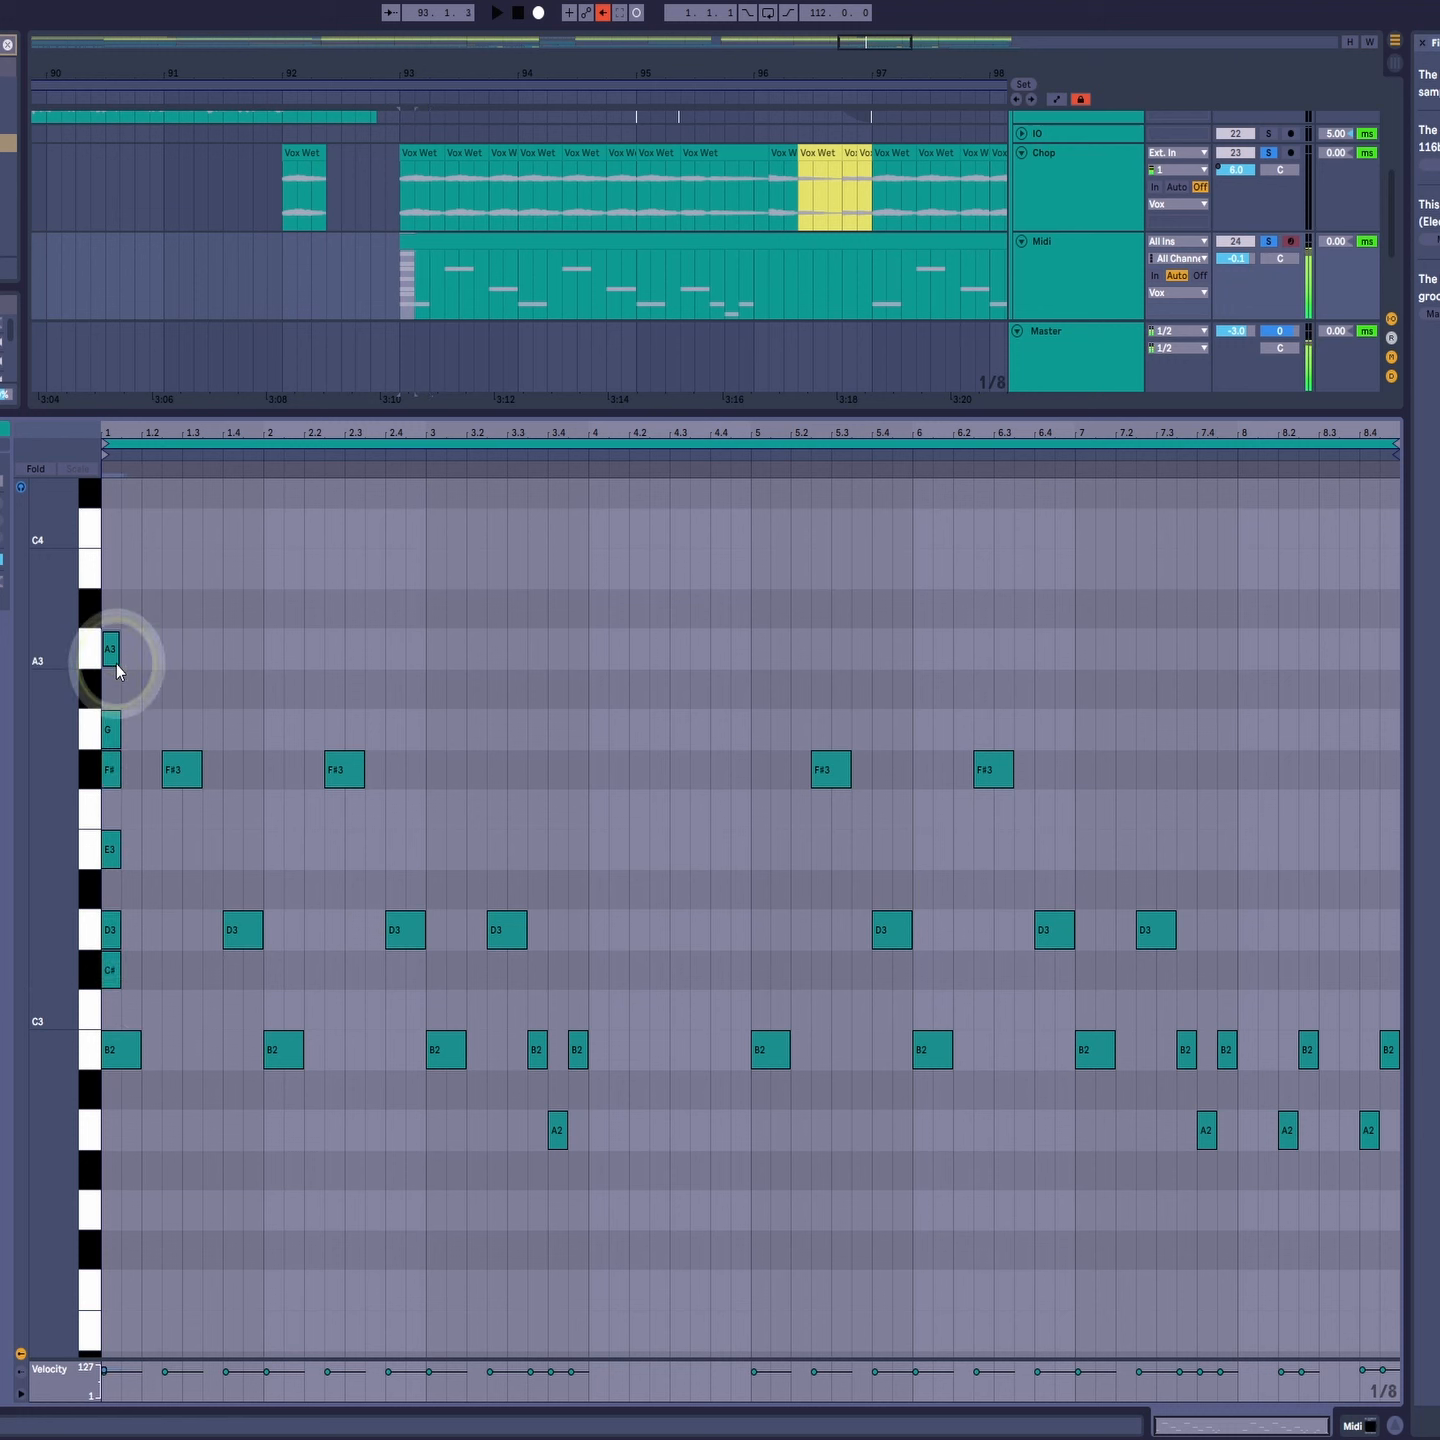
click(203, 1070)
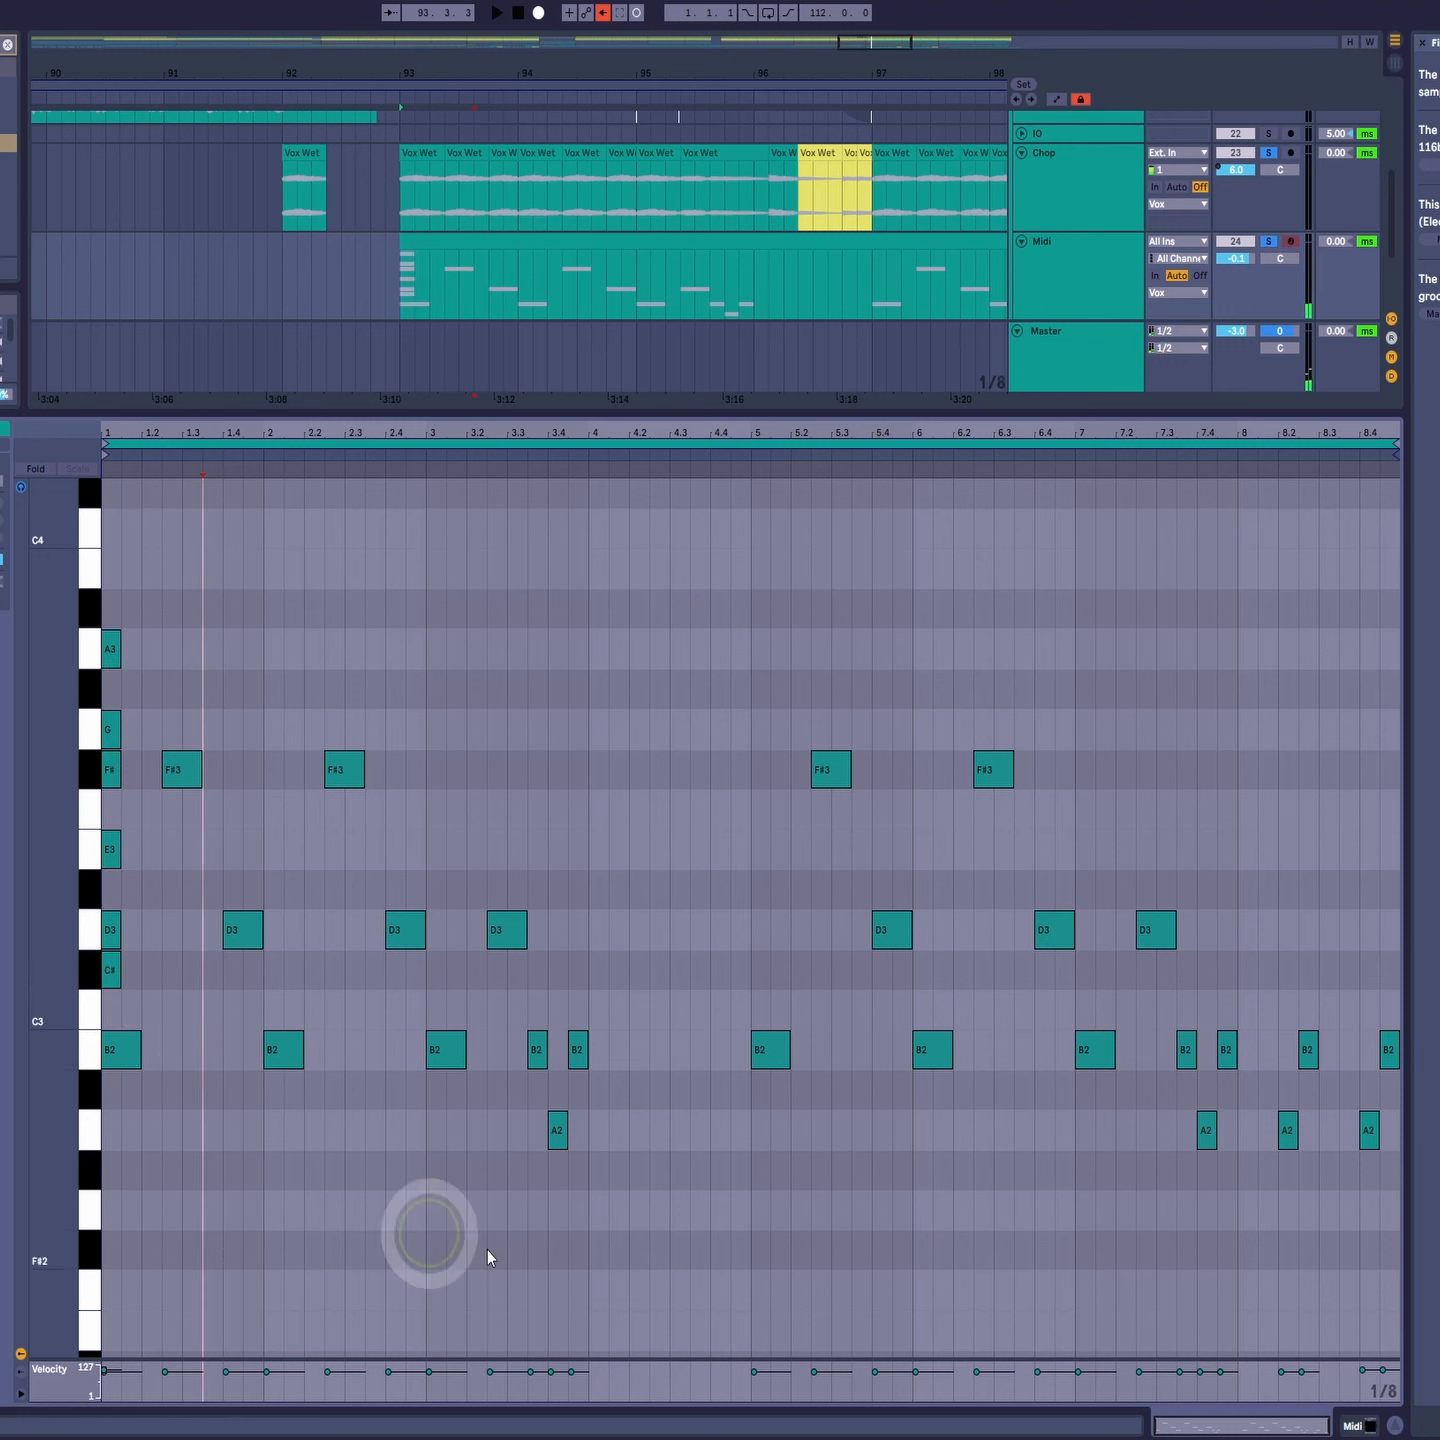
click(557, 1131)
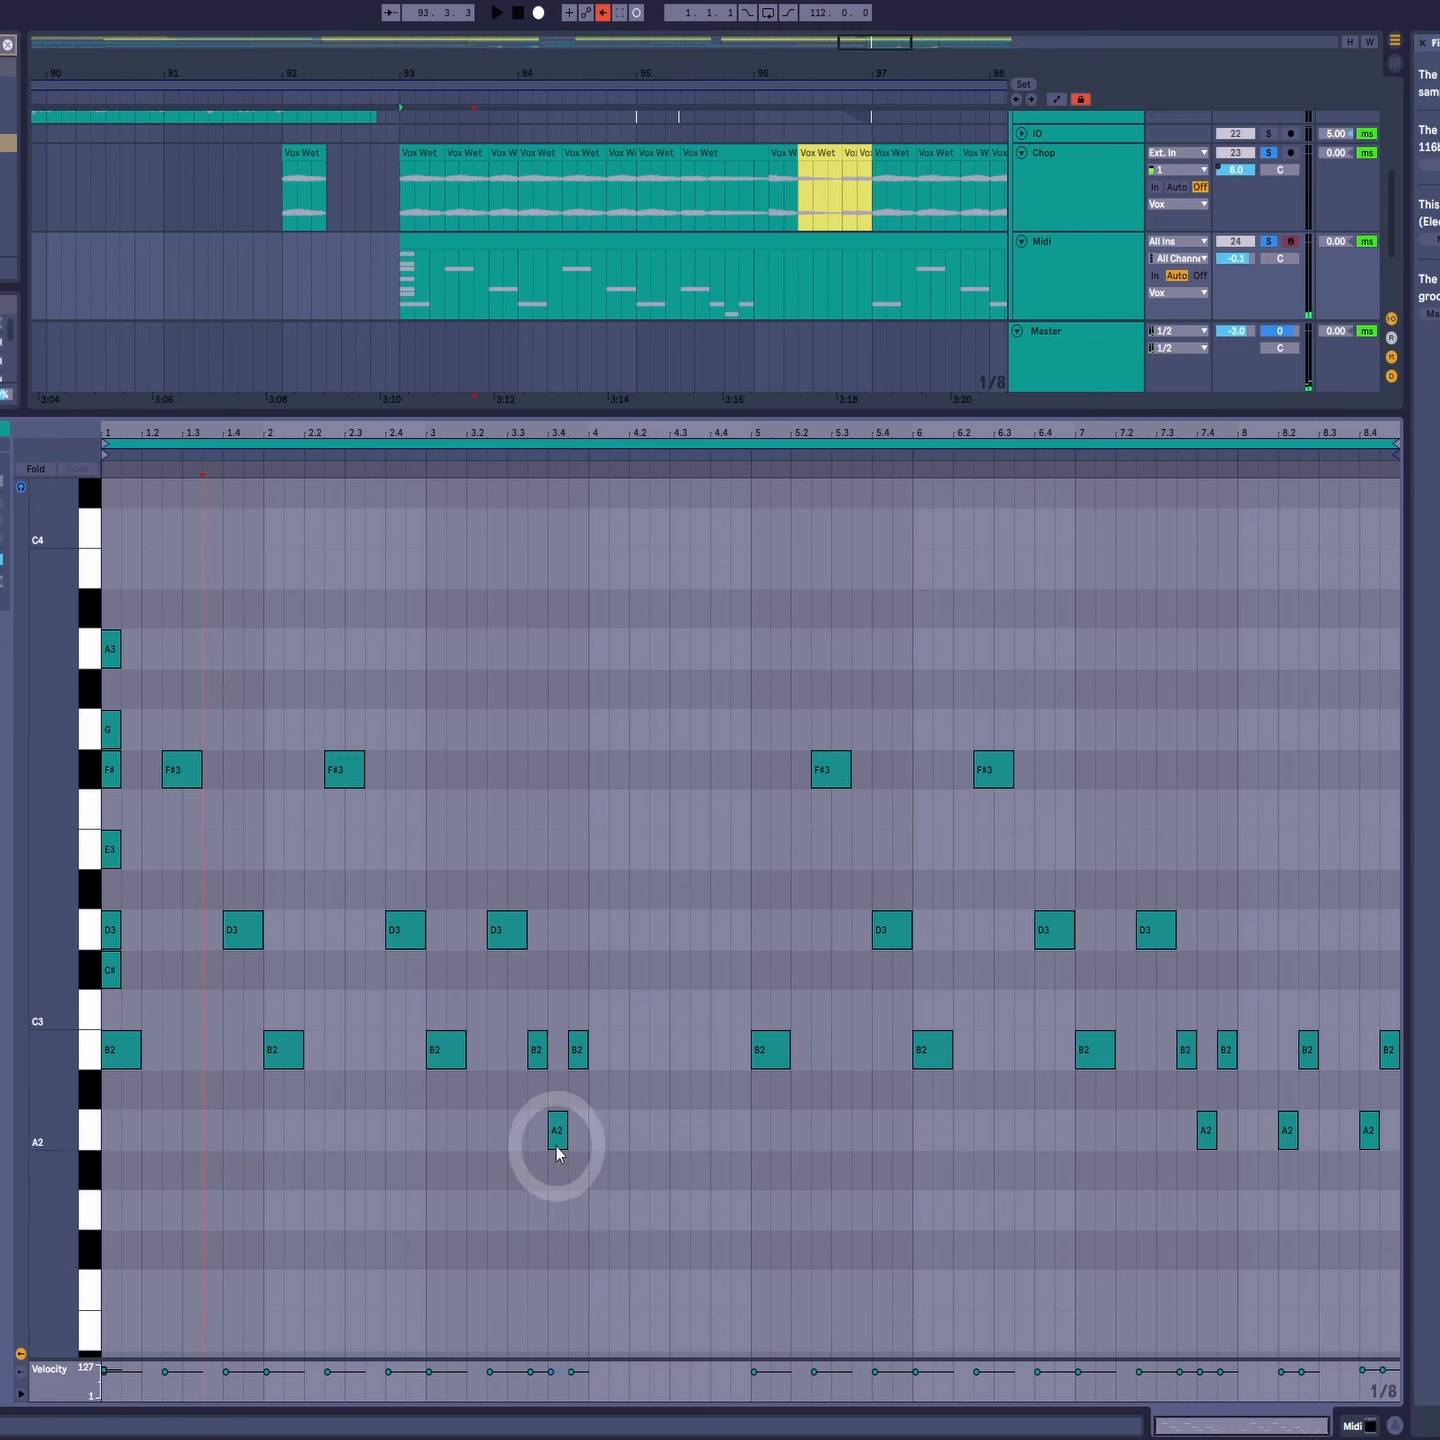
click(537, 1057)
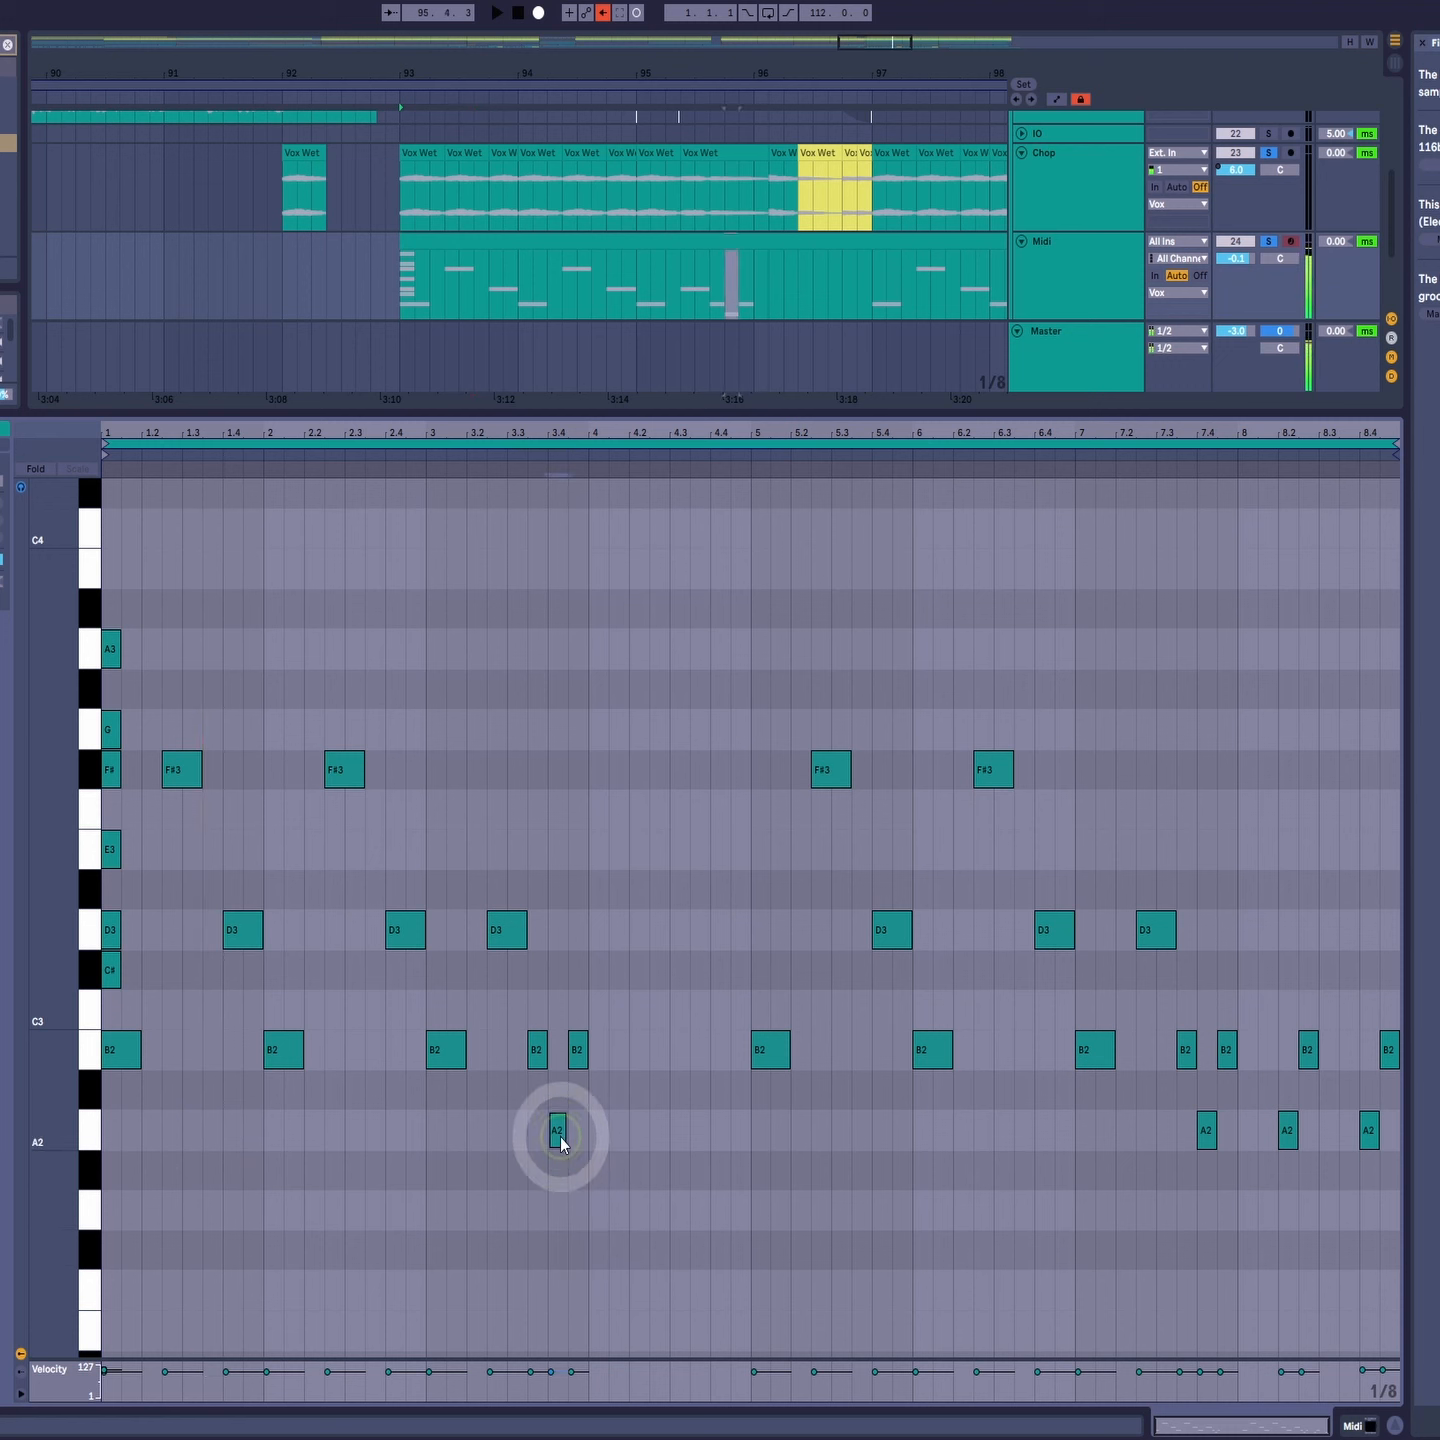
click(577, 1052)
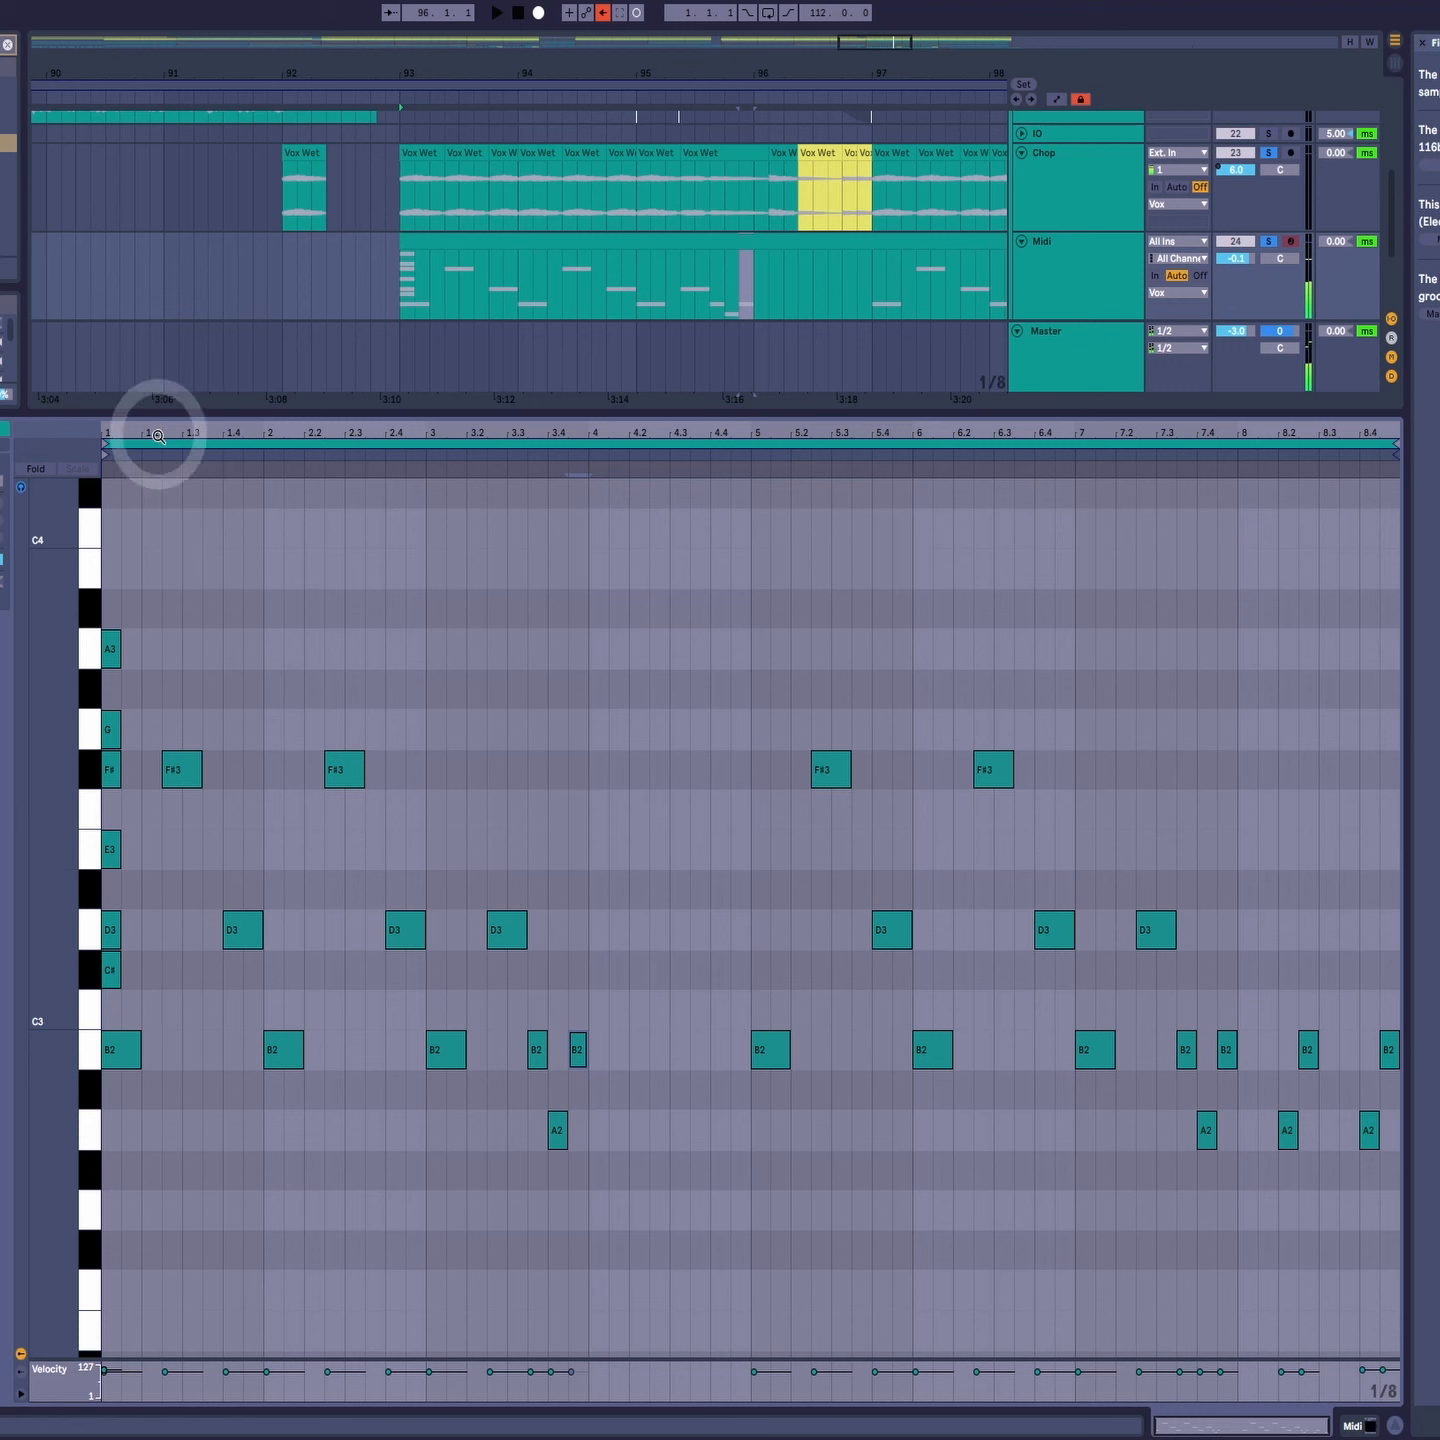
Step: Audition the opening B2, F#3, D3 pattern and the closing A2 and B2 notes, and play the first phrase's ending
click(121, 1050)
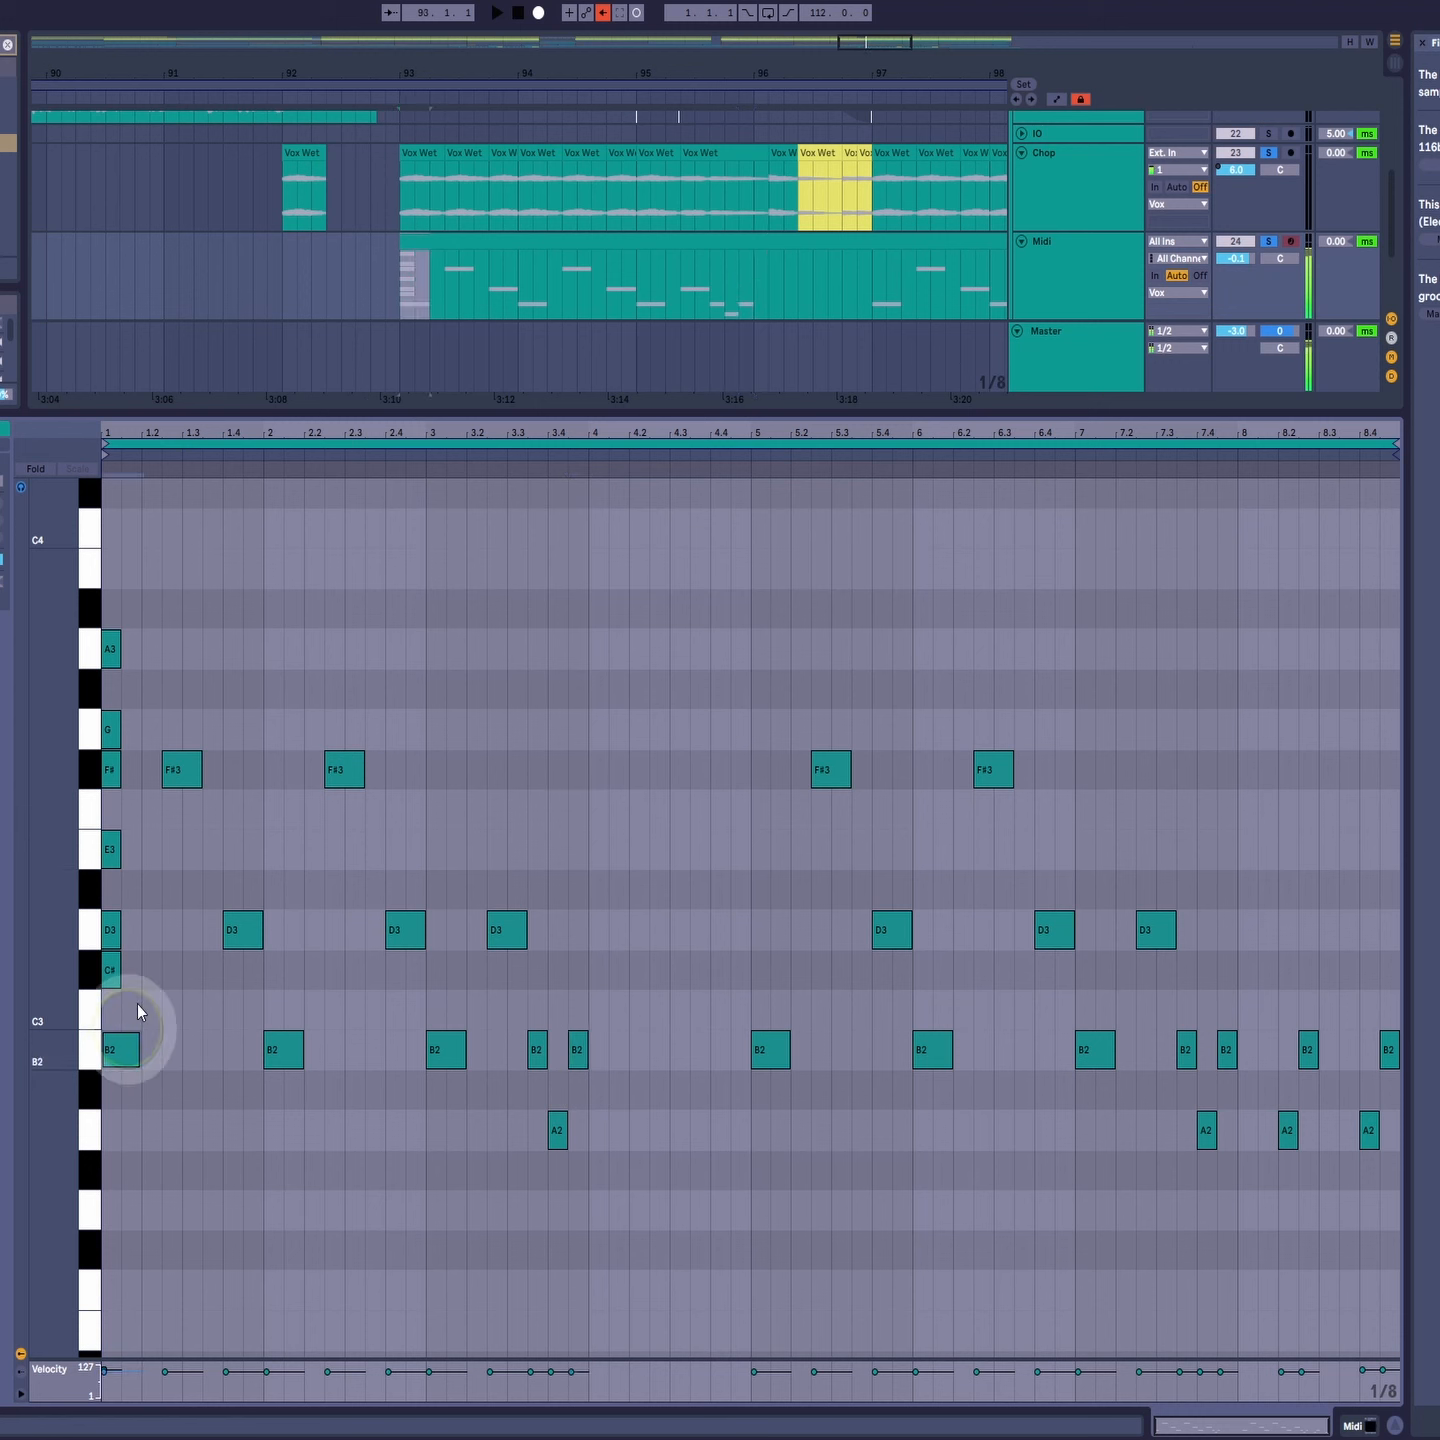
click(178, 768)
click(242, 935)
click(298, 1052)
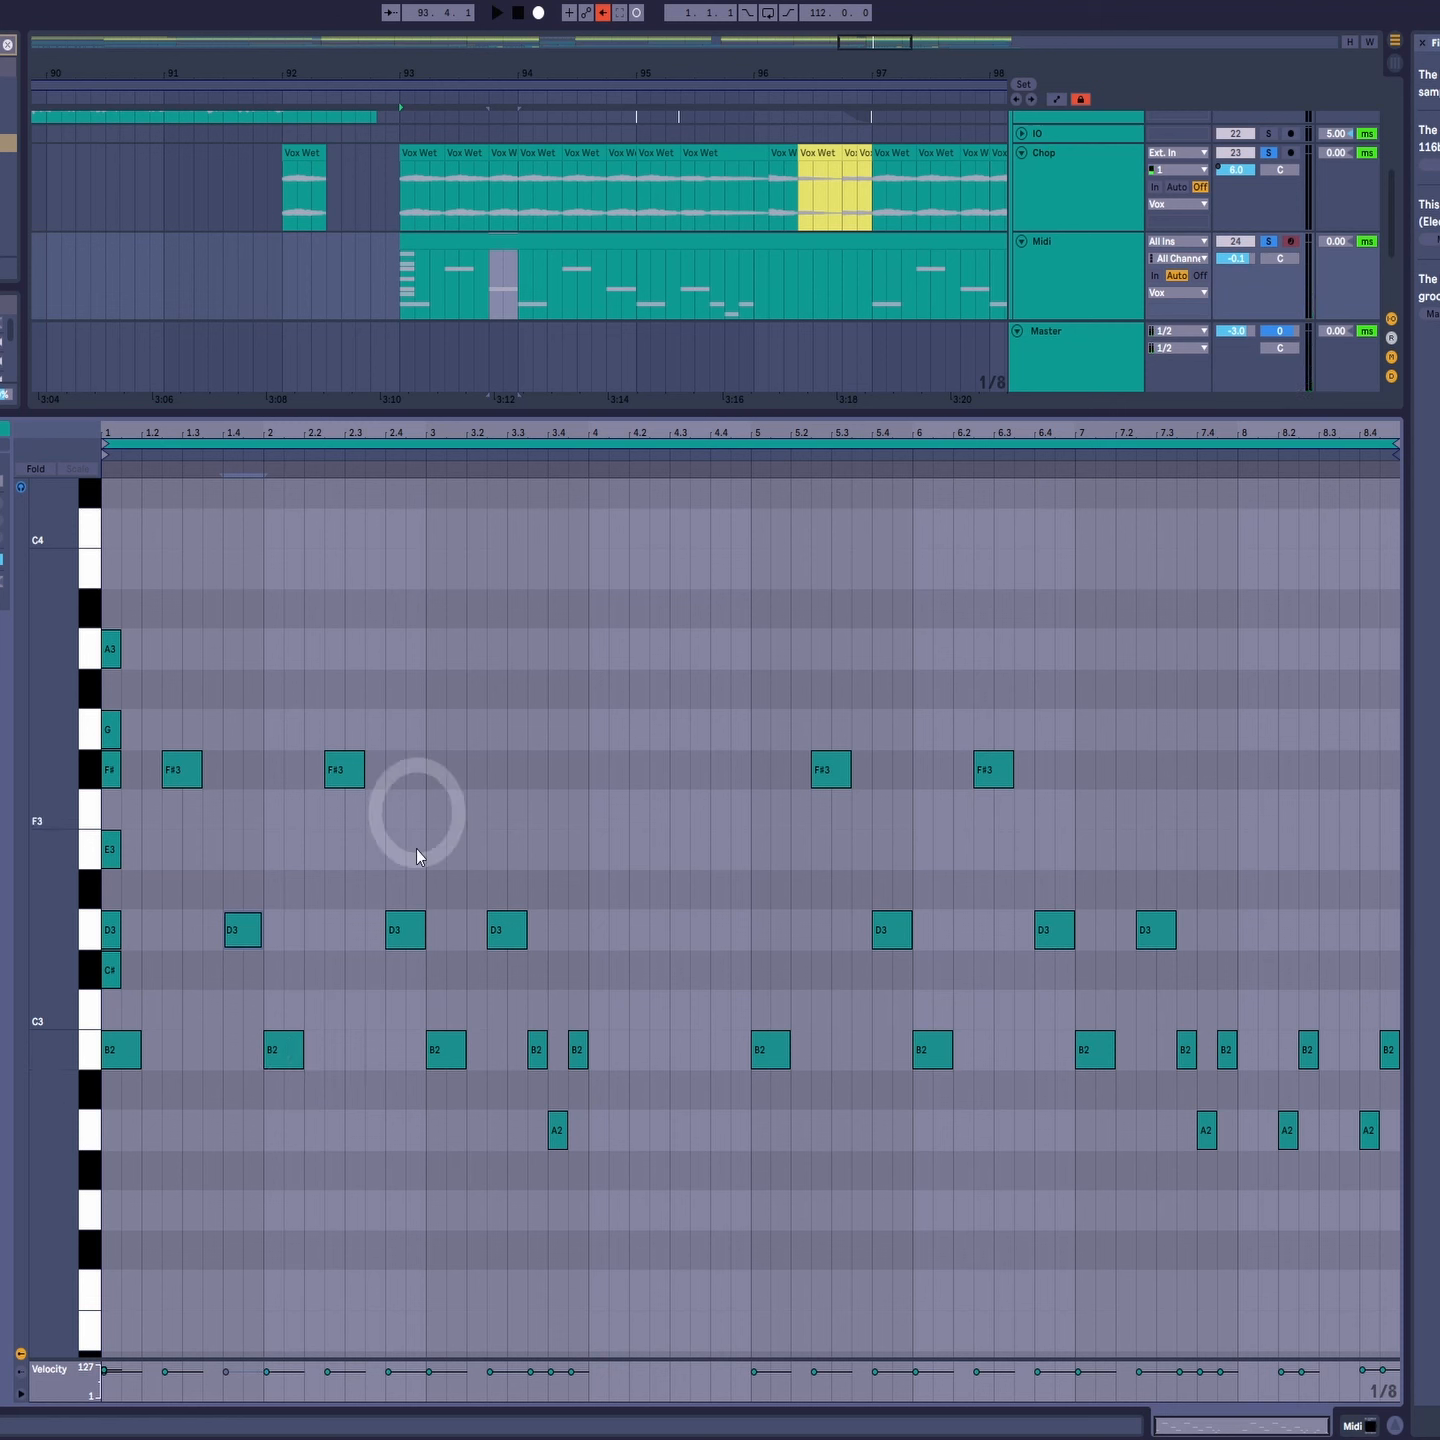
click(508, 1042)
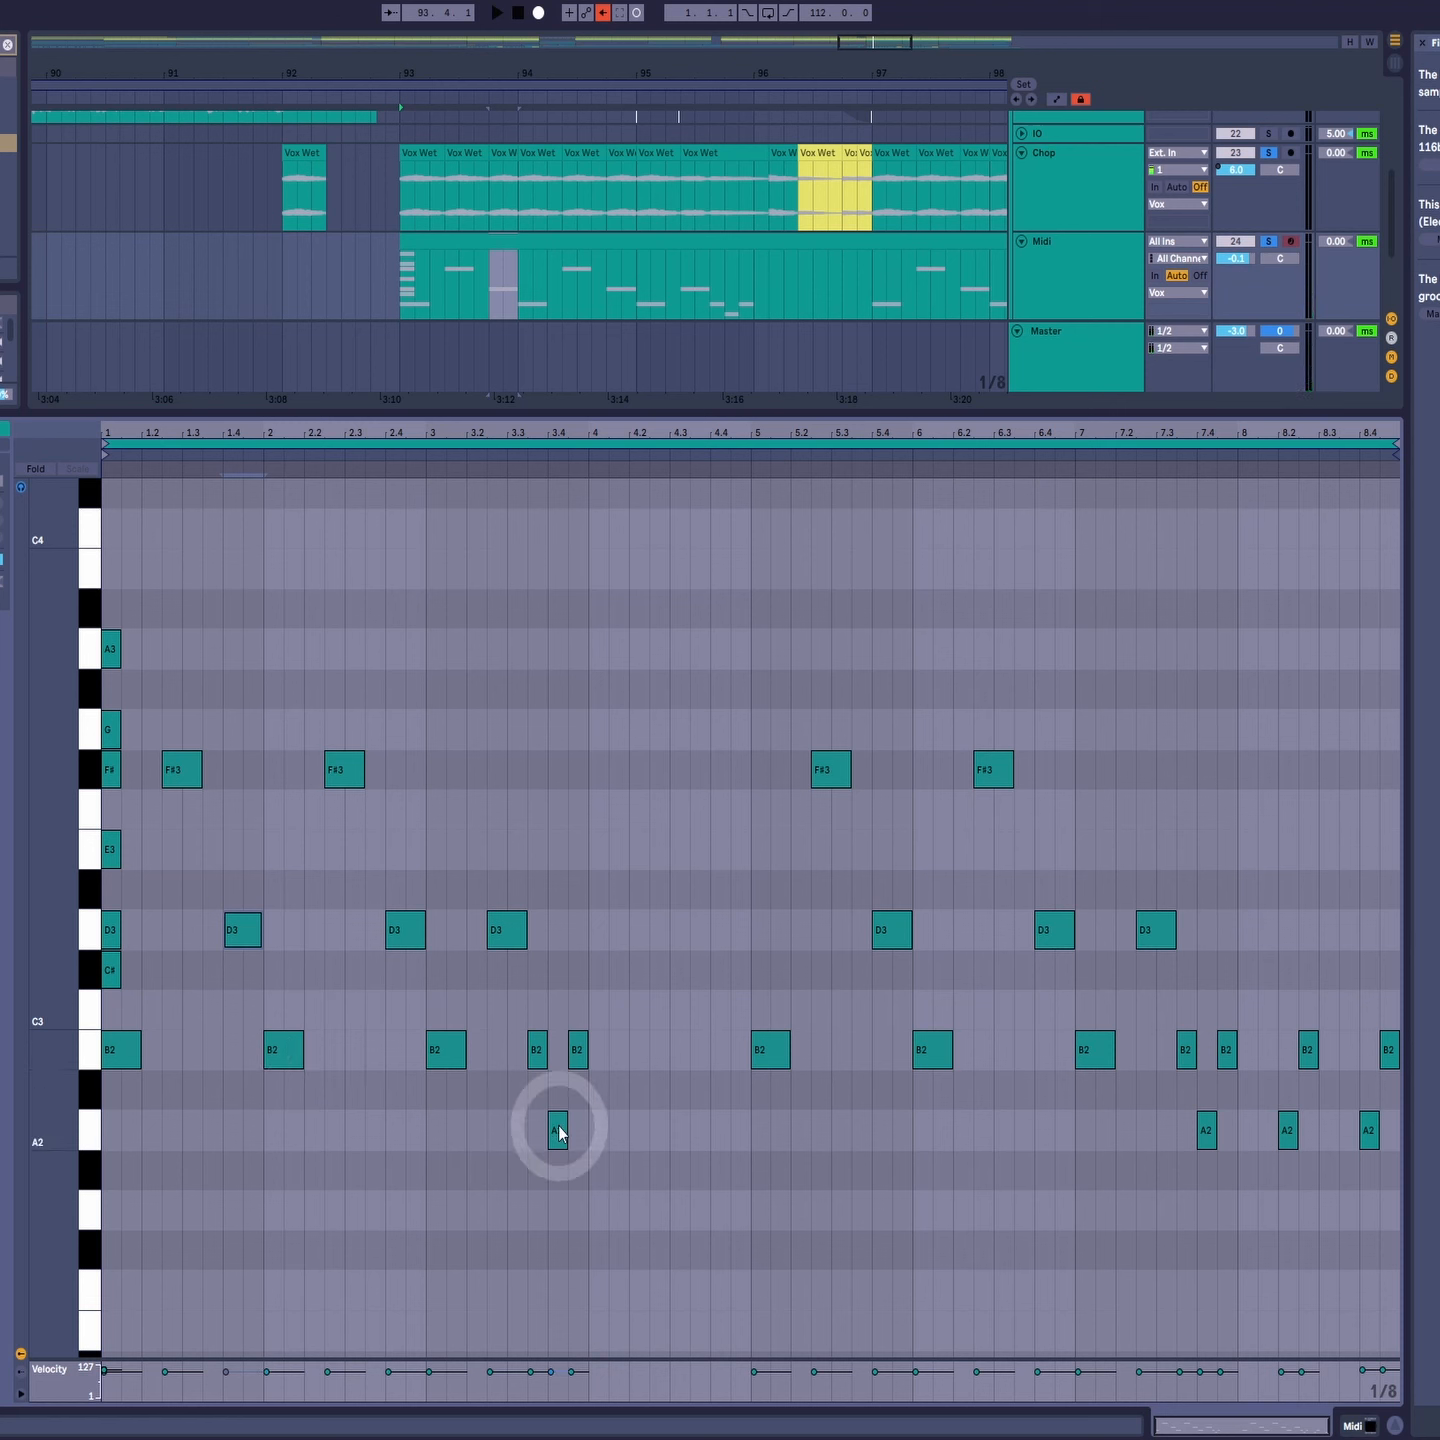
click(577, 1042)
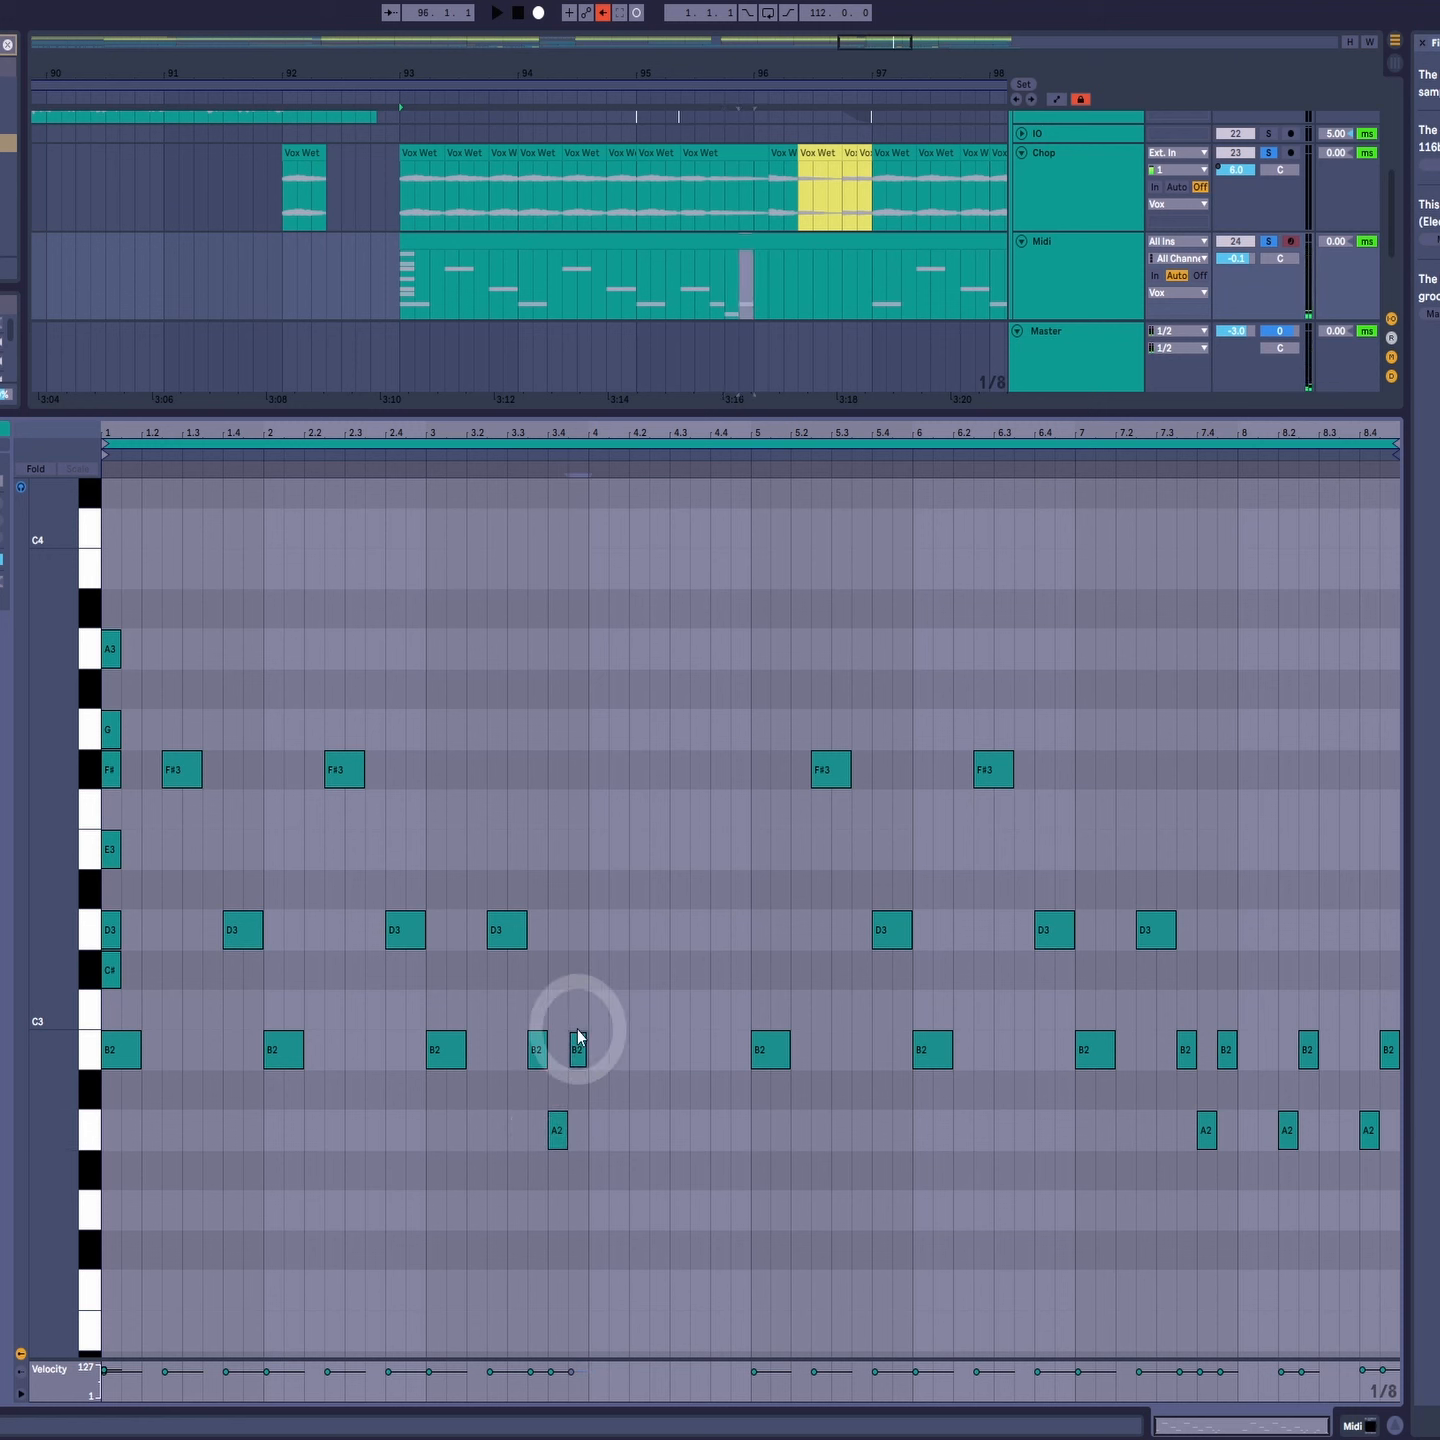
click(408, 460)
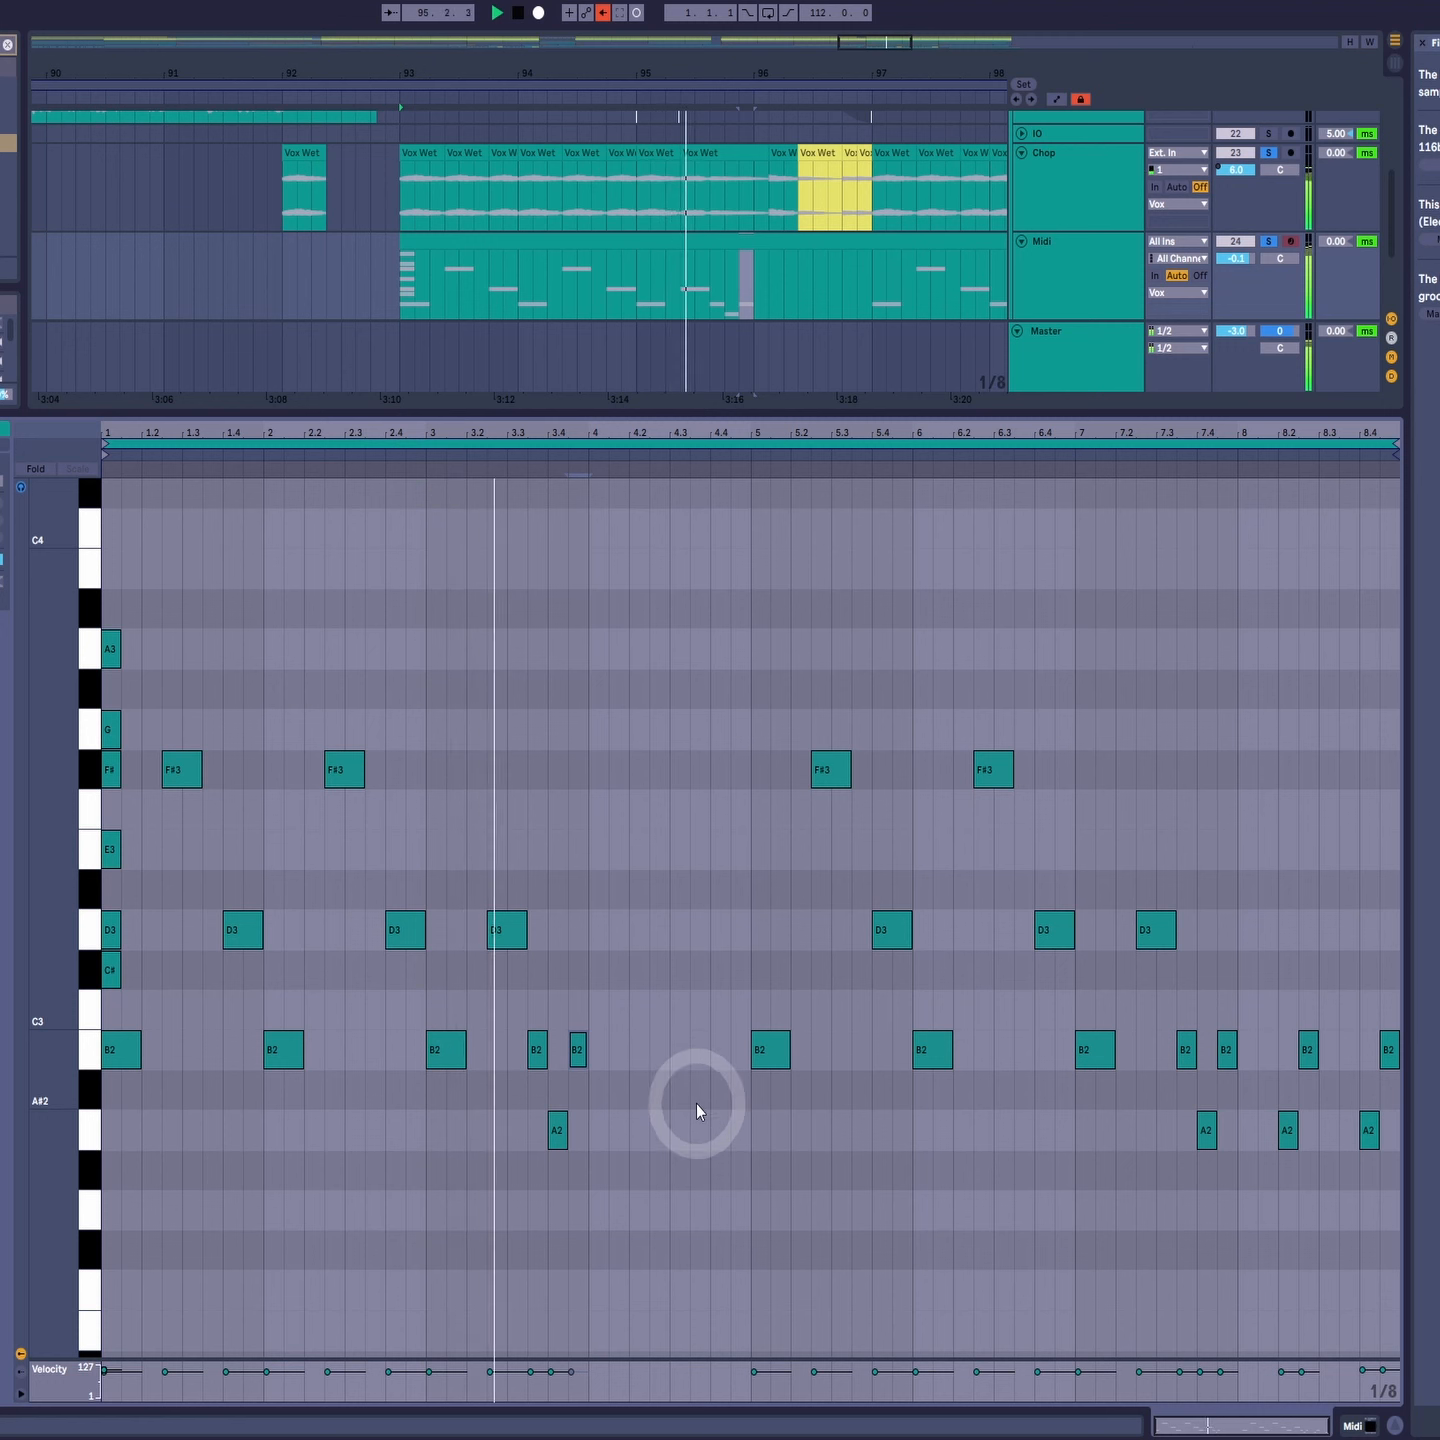
key(space)
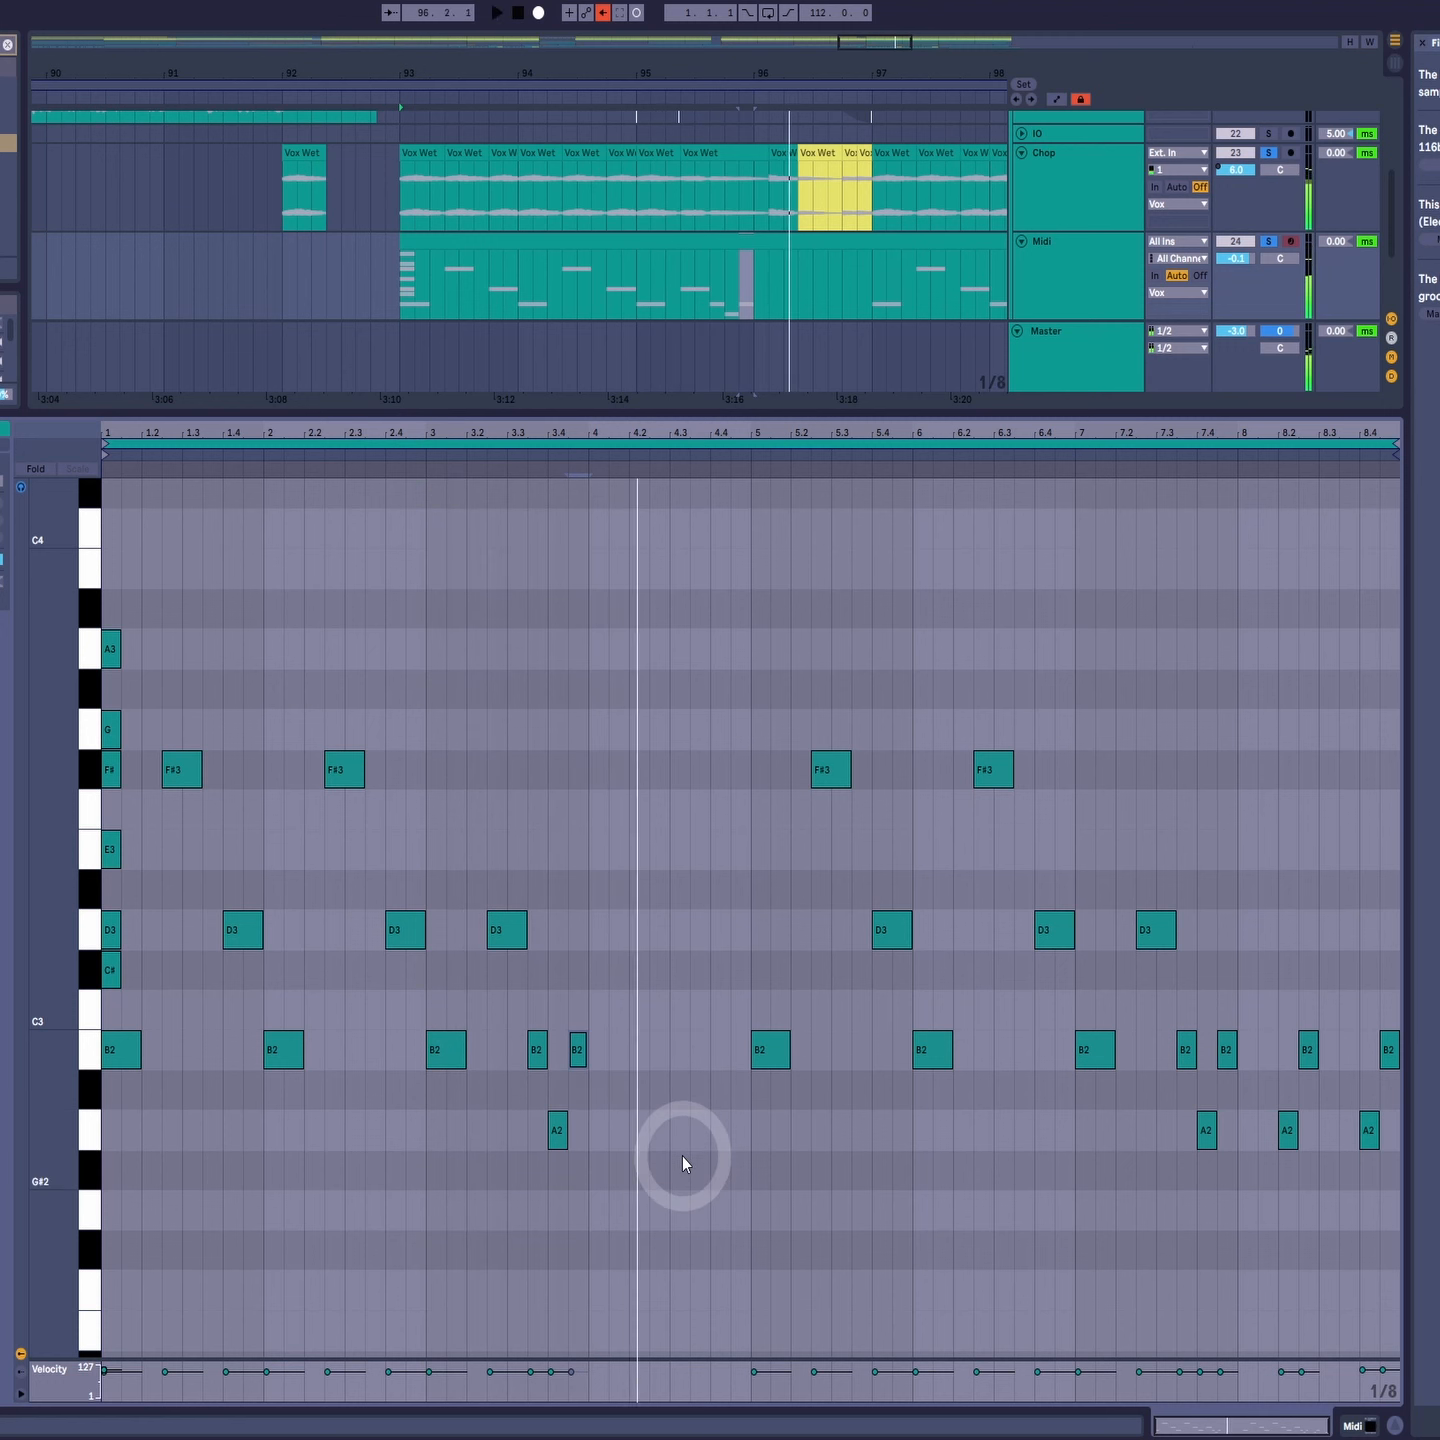
Step: Lower the first phrase's short A2 note at beat 3.4 to F#2 and play the ending
drag(559, 1156, 582, 1248)
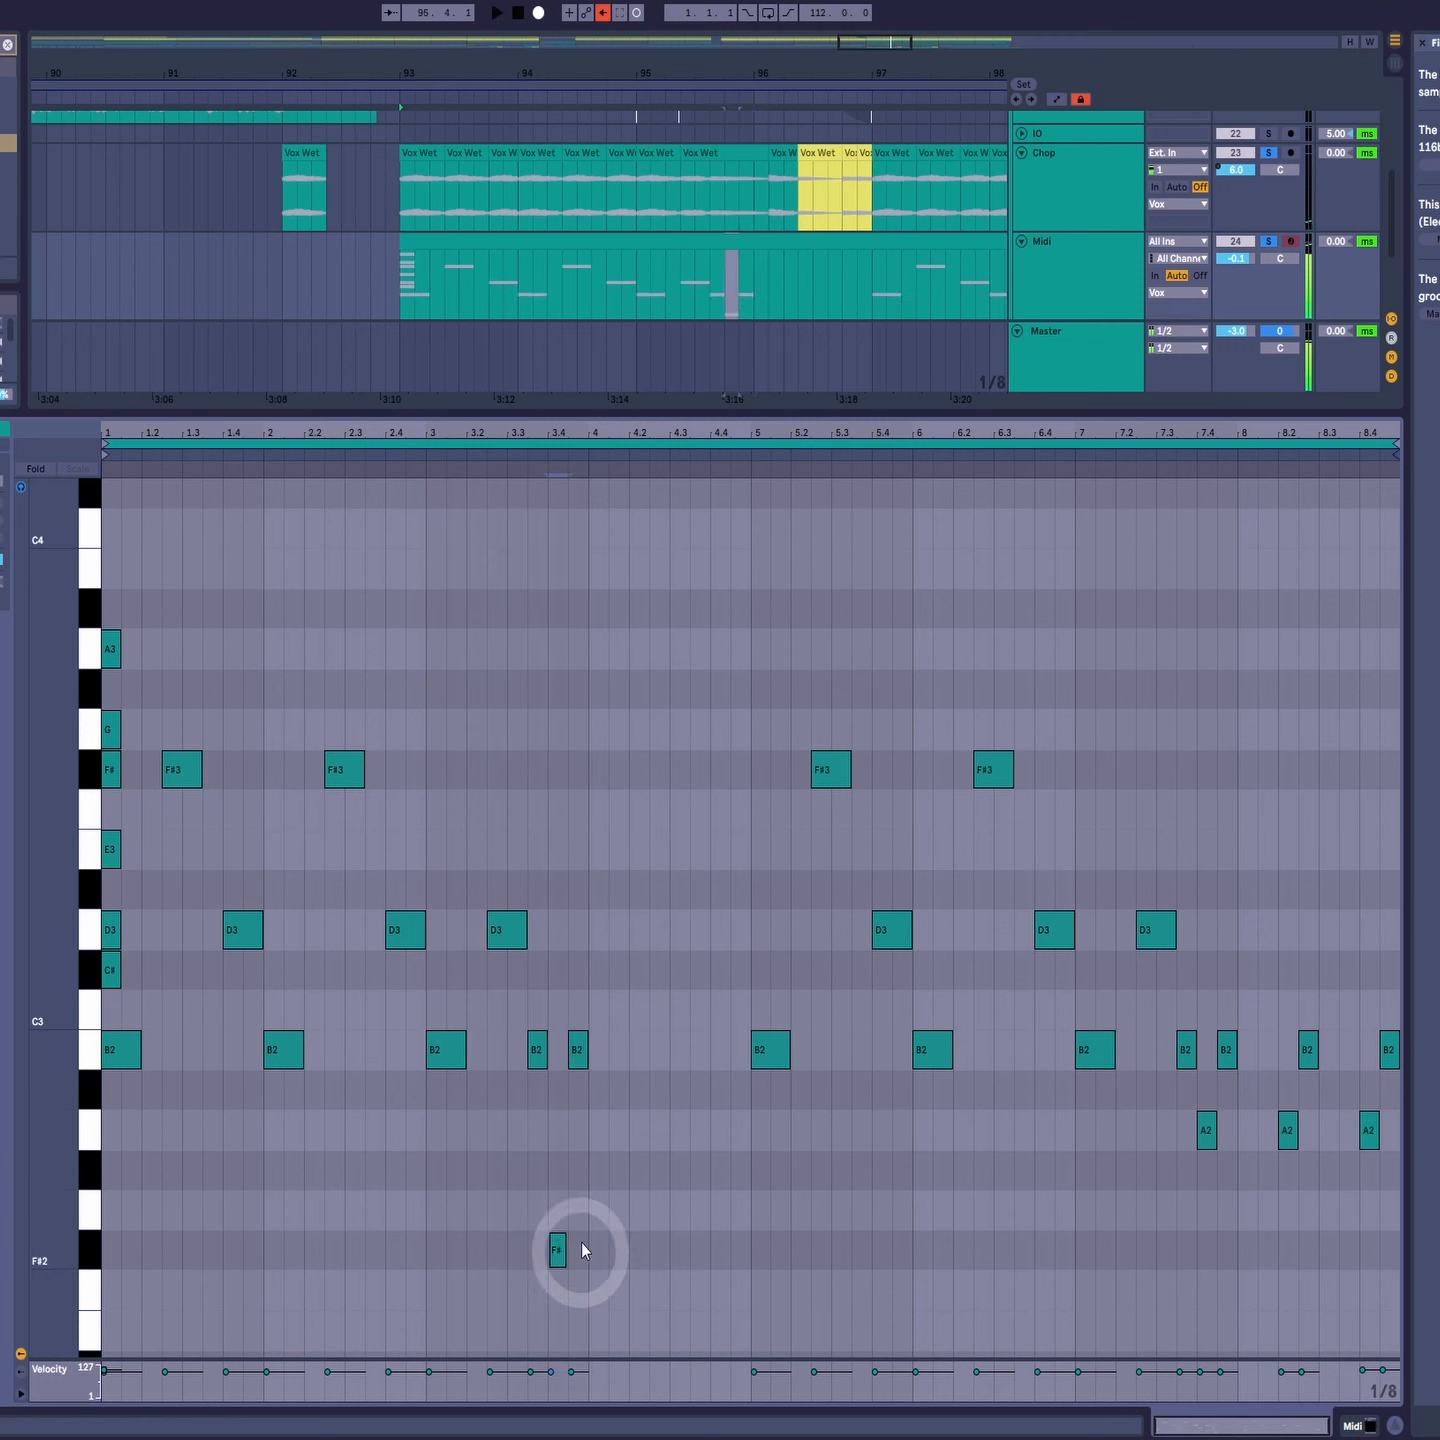
click(468, 470)
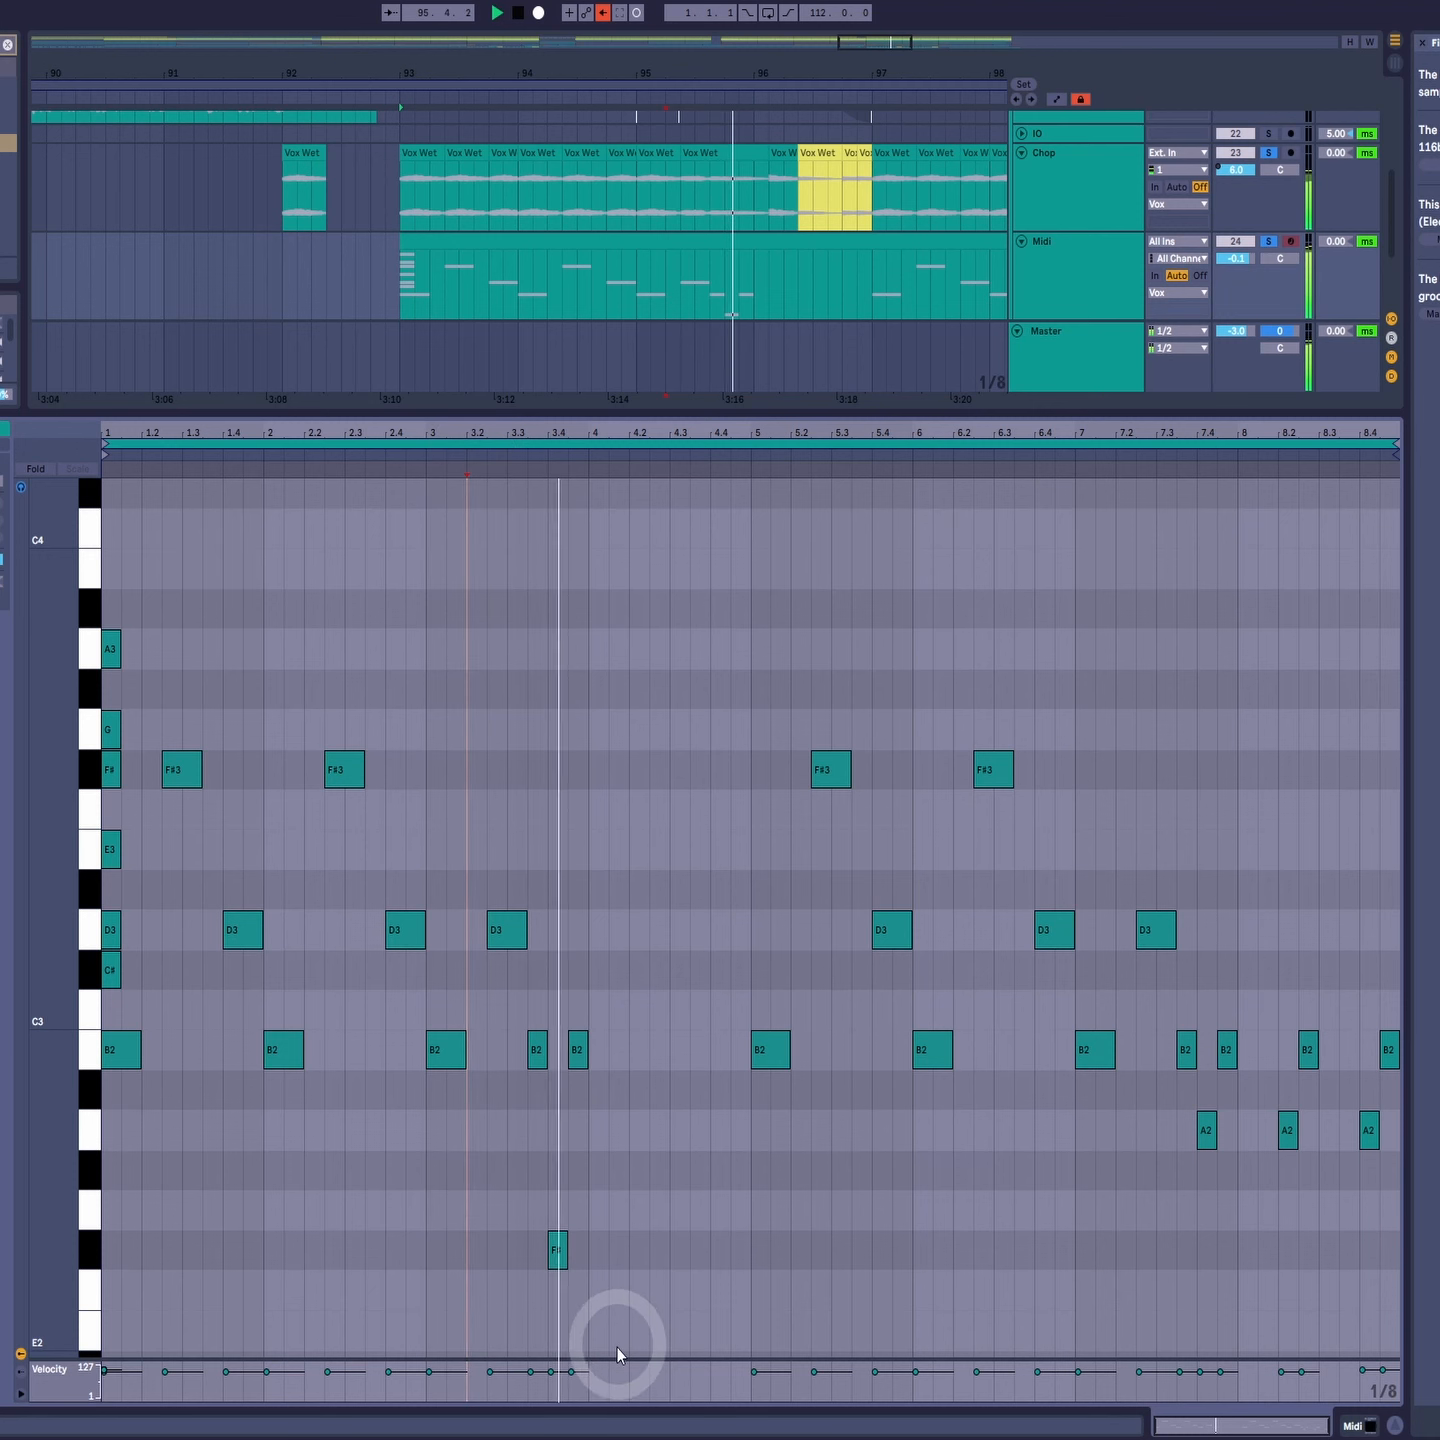
key(space)
Step: Try G2 for the note at beat 3.4, play the ending, and return the note to A2
drag(562, 1258, 562, 1219)
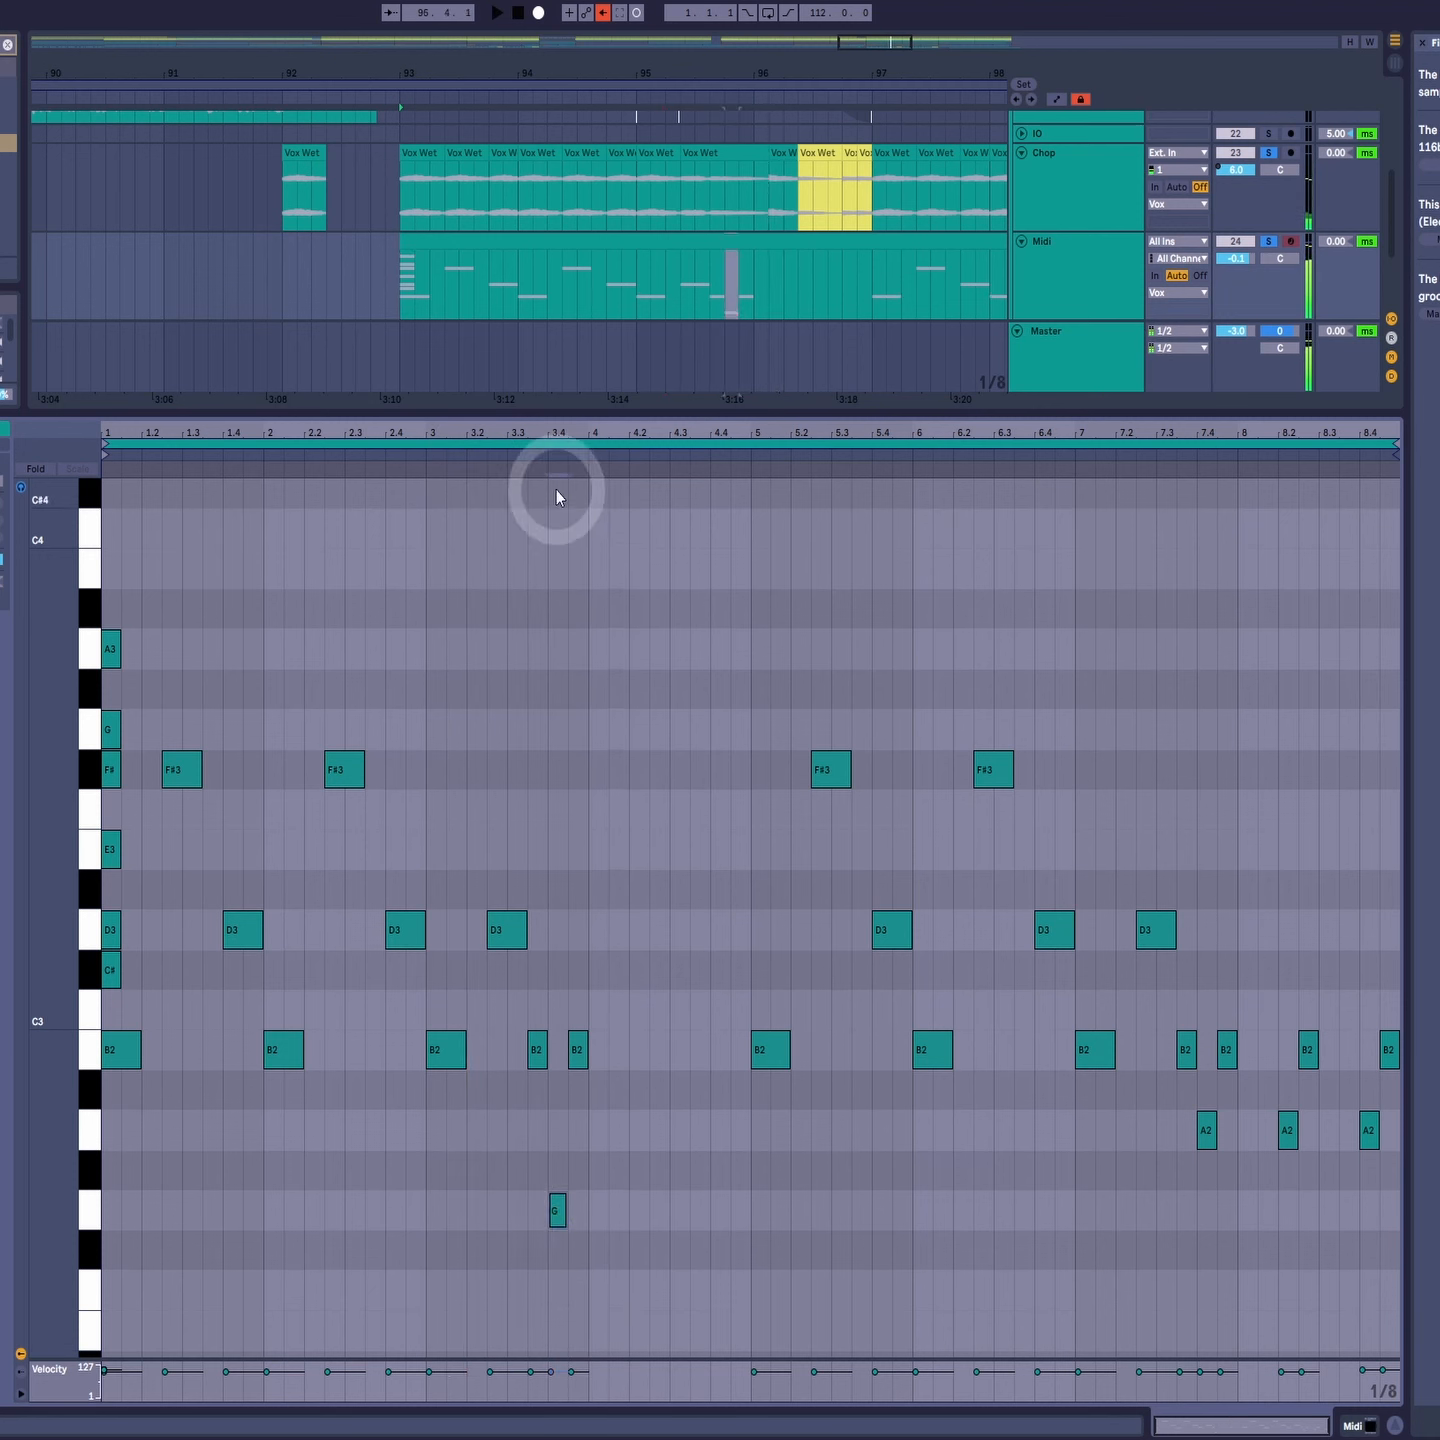
click(497, 455)
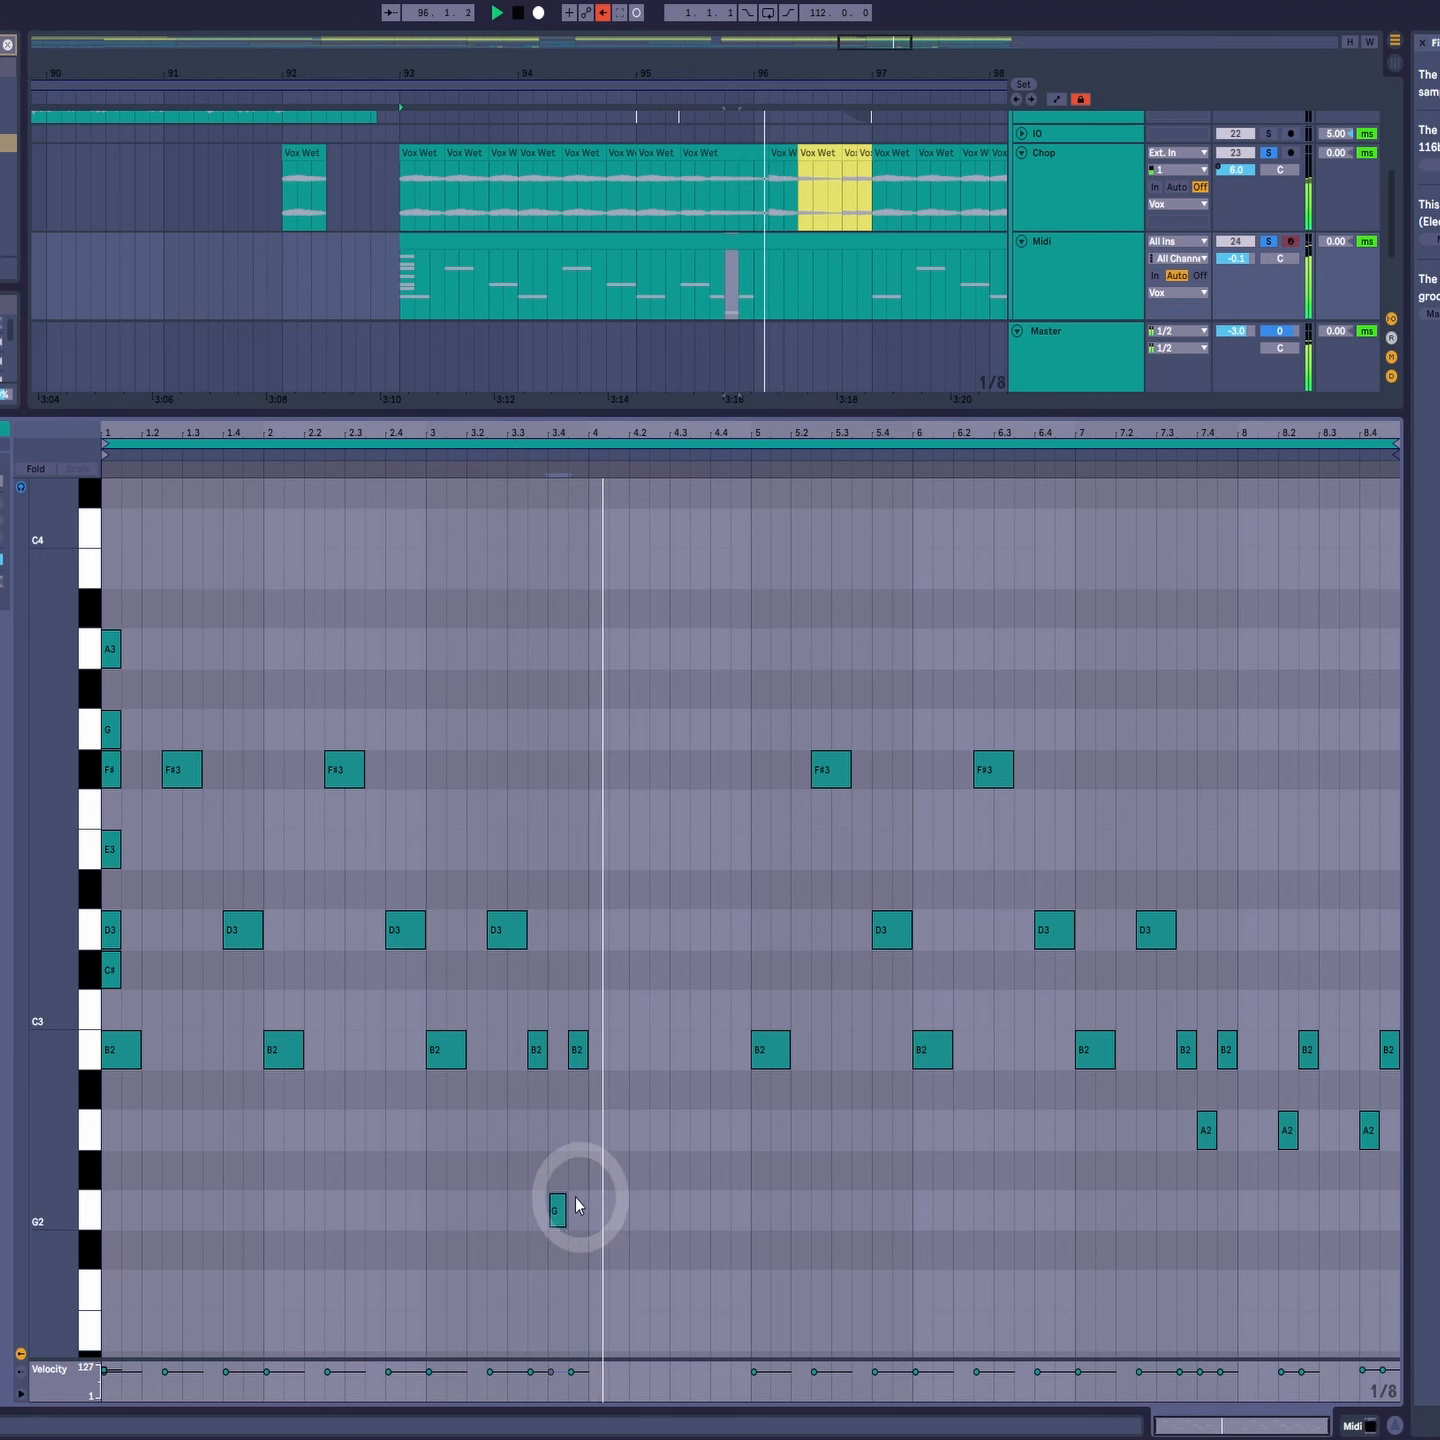
drag(558, 1210, 558, 1129)
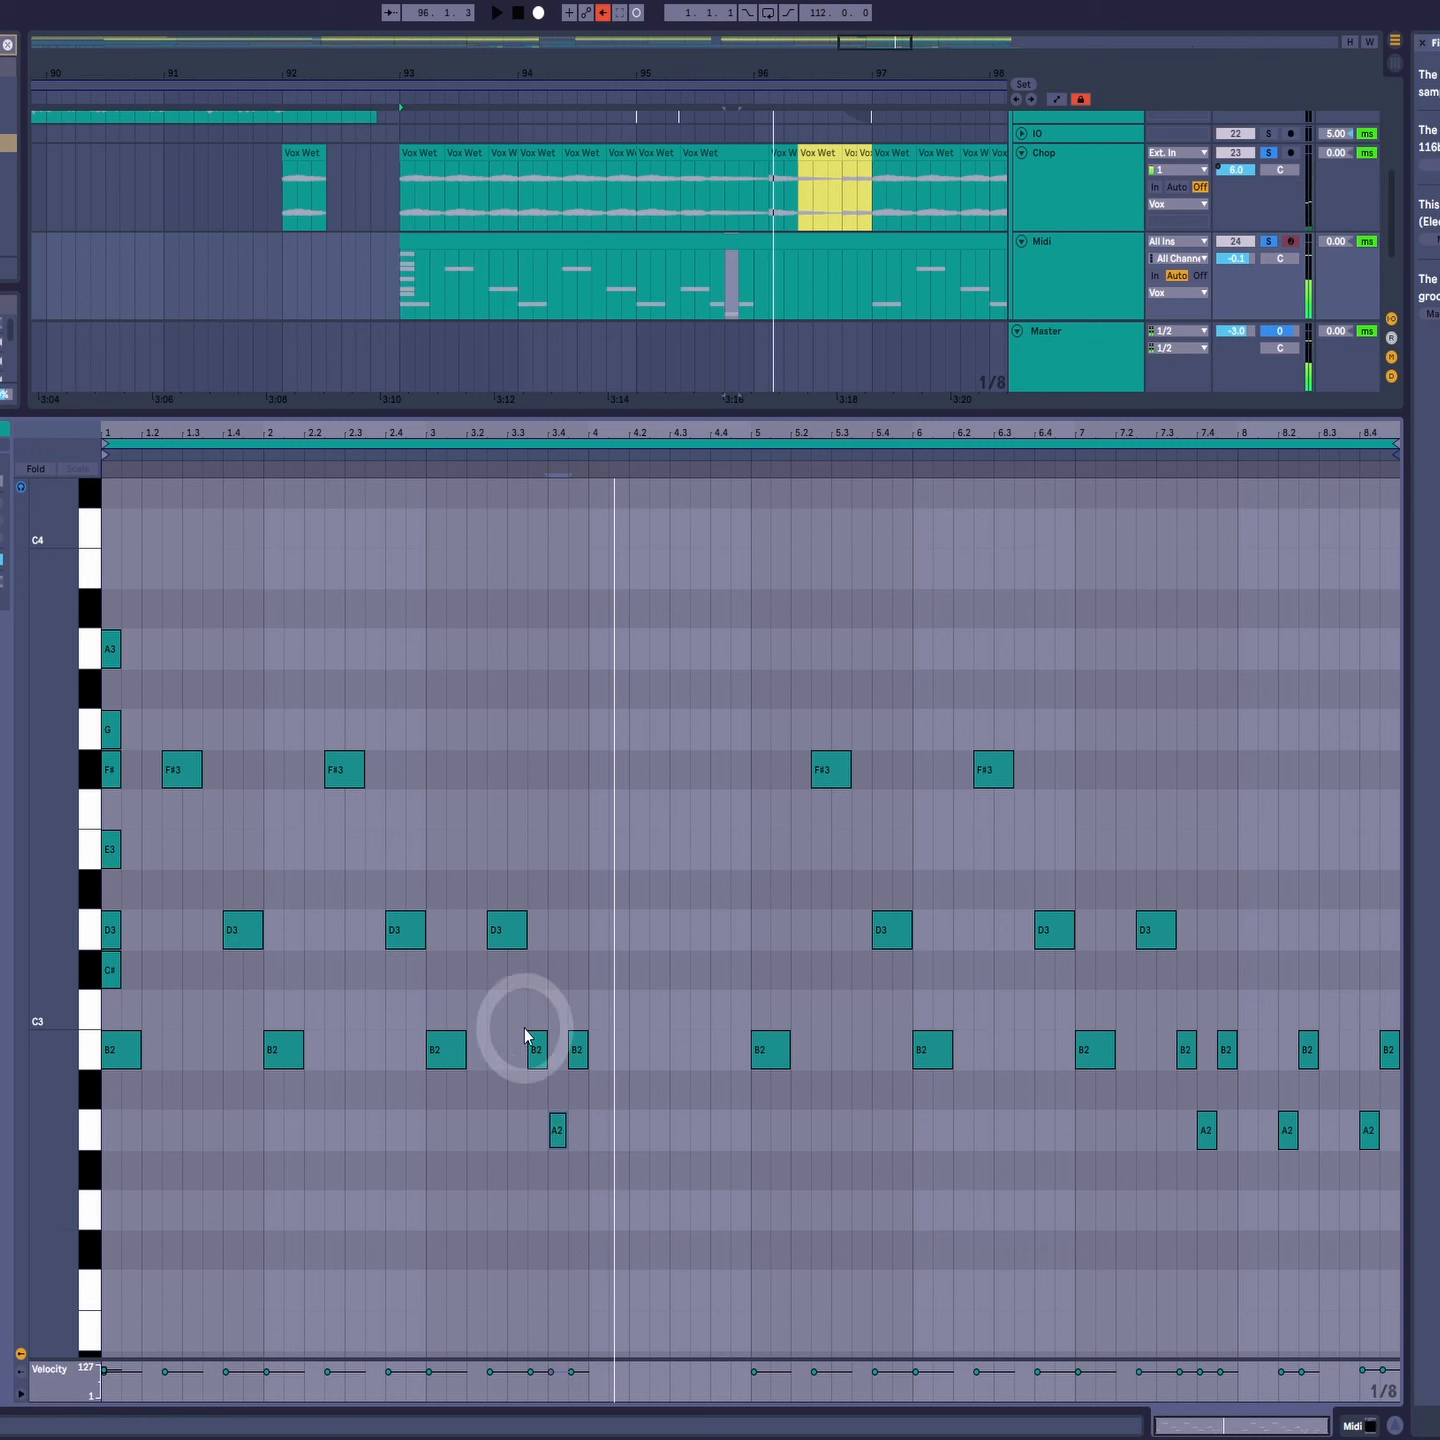
key(space)
click(590, 1067)
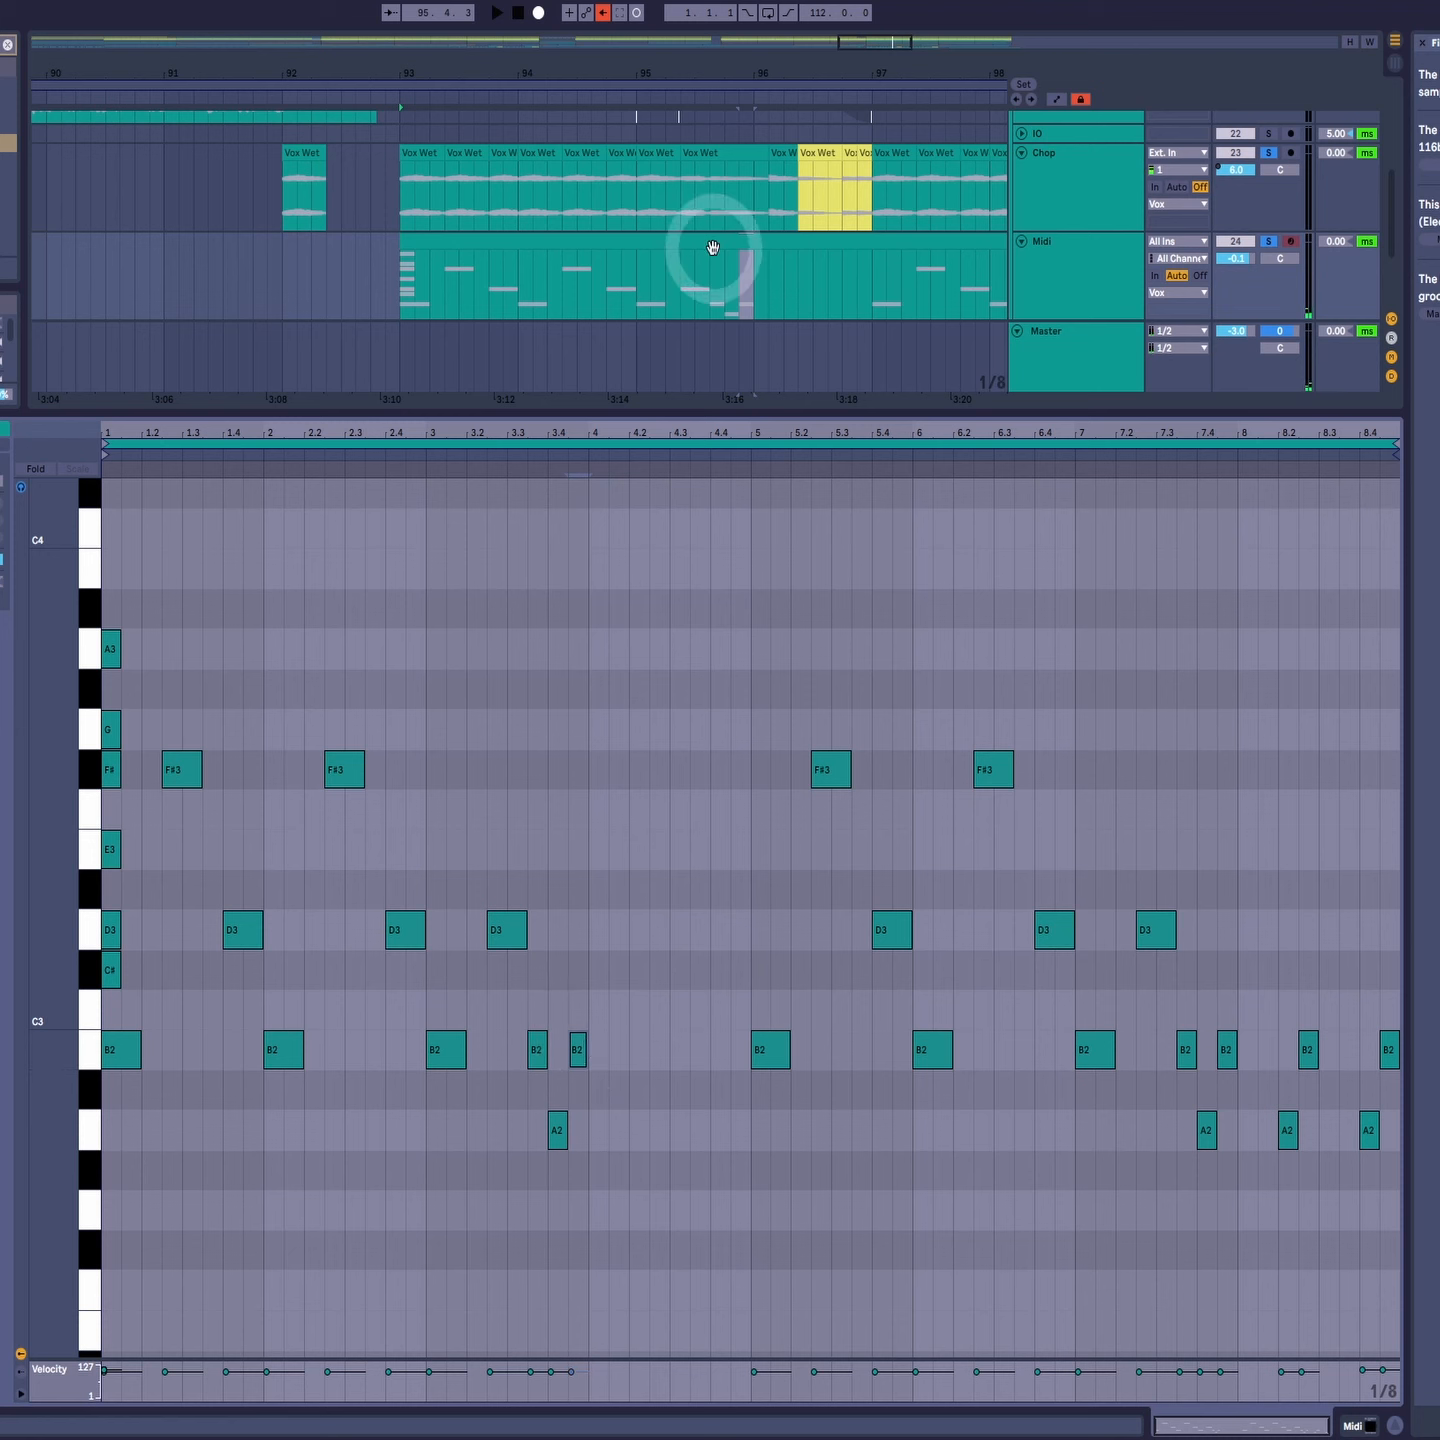
Step: Solo only the Midi track and play the clip from its start
click(1267, 153)
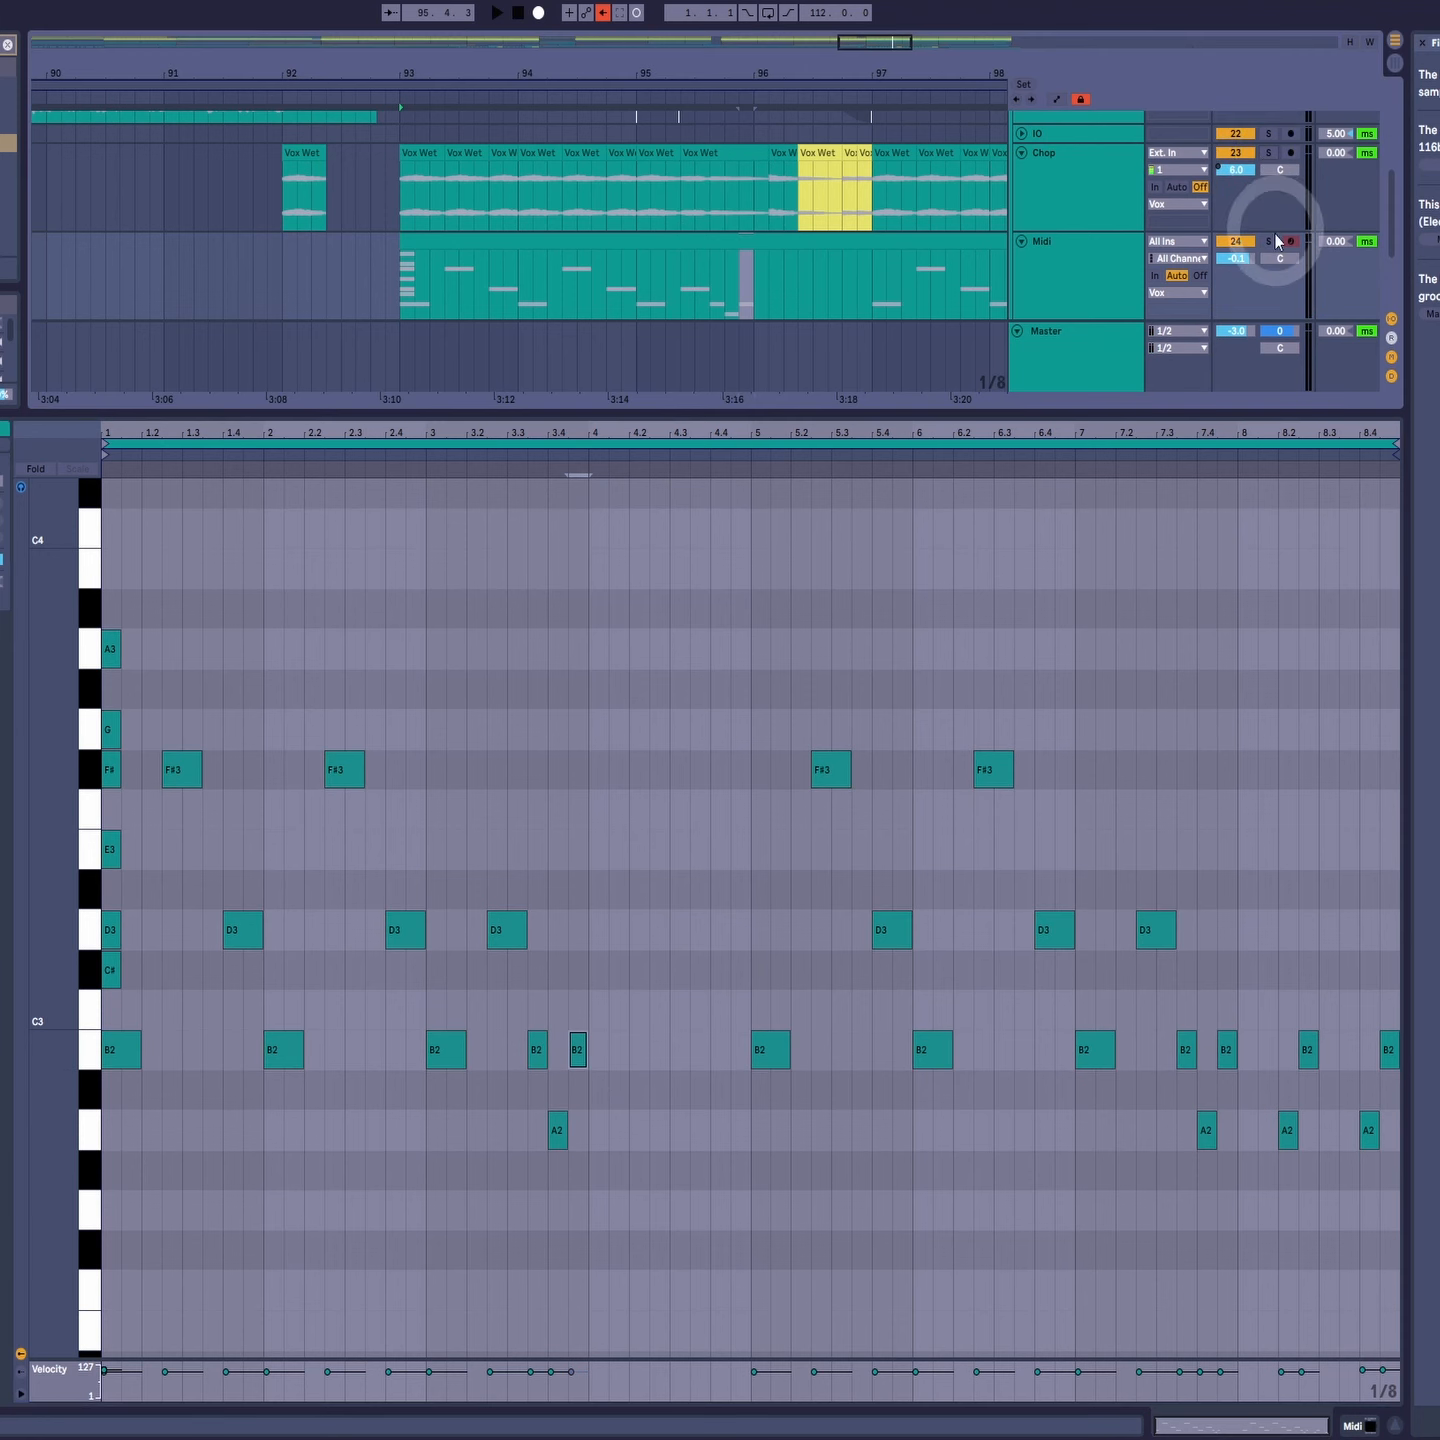
click(1268, 240)
key(space)
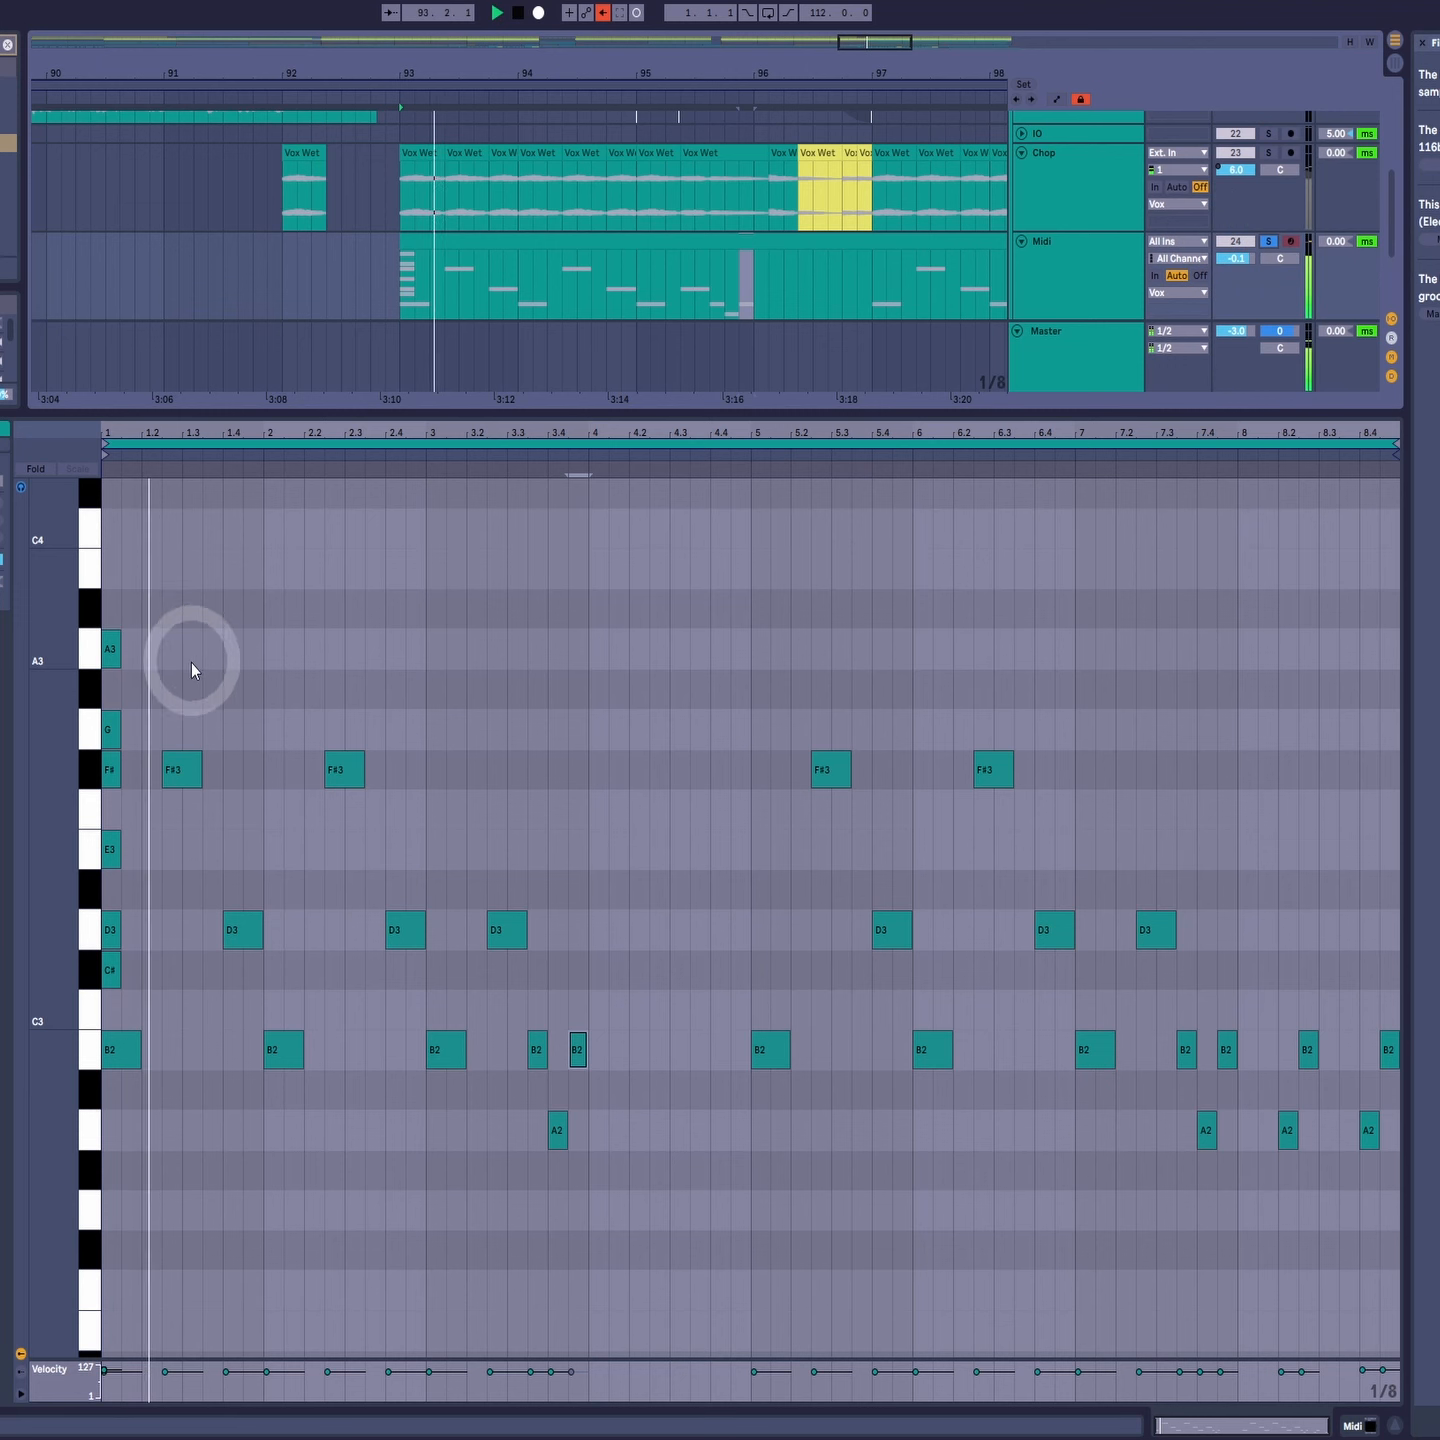
Step: Deactivate the six short C#3 to A3 notes at the Midi clip's start and replay the melody
key(space)
drag(153, 614, 31, 980)
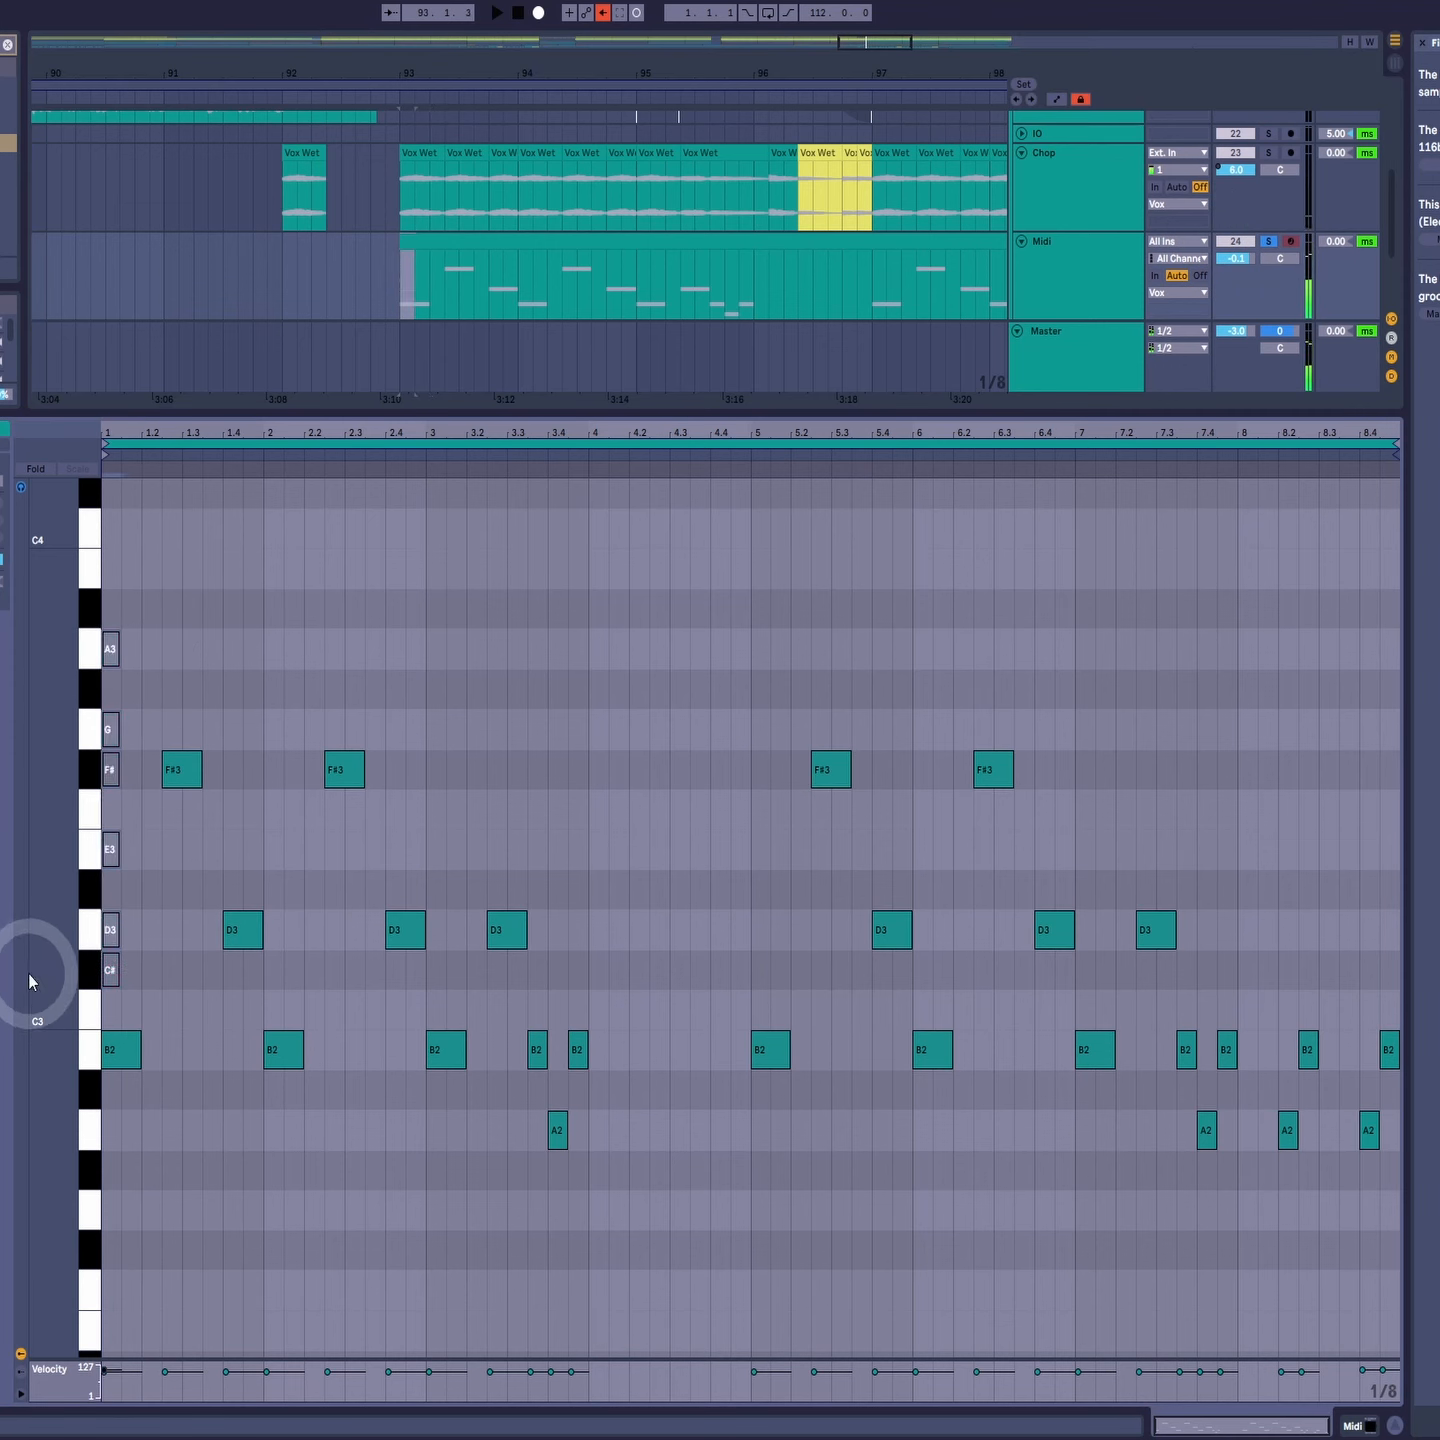
key(space)
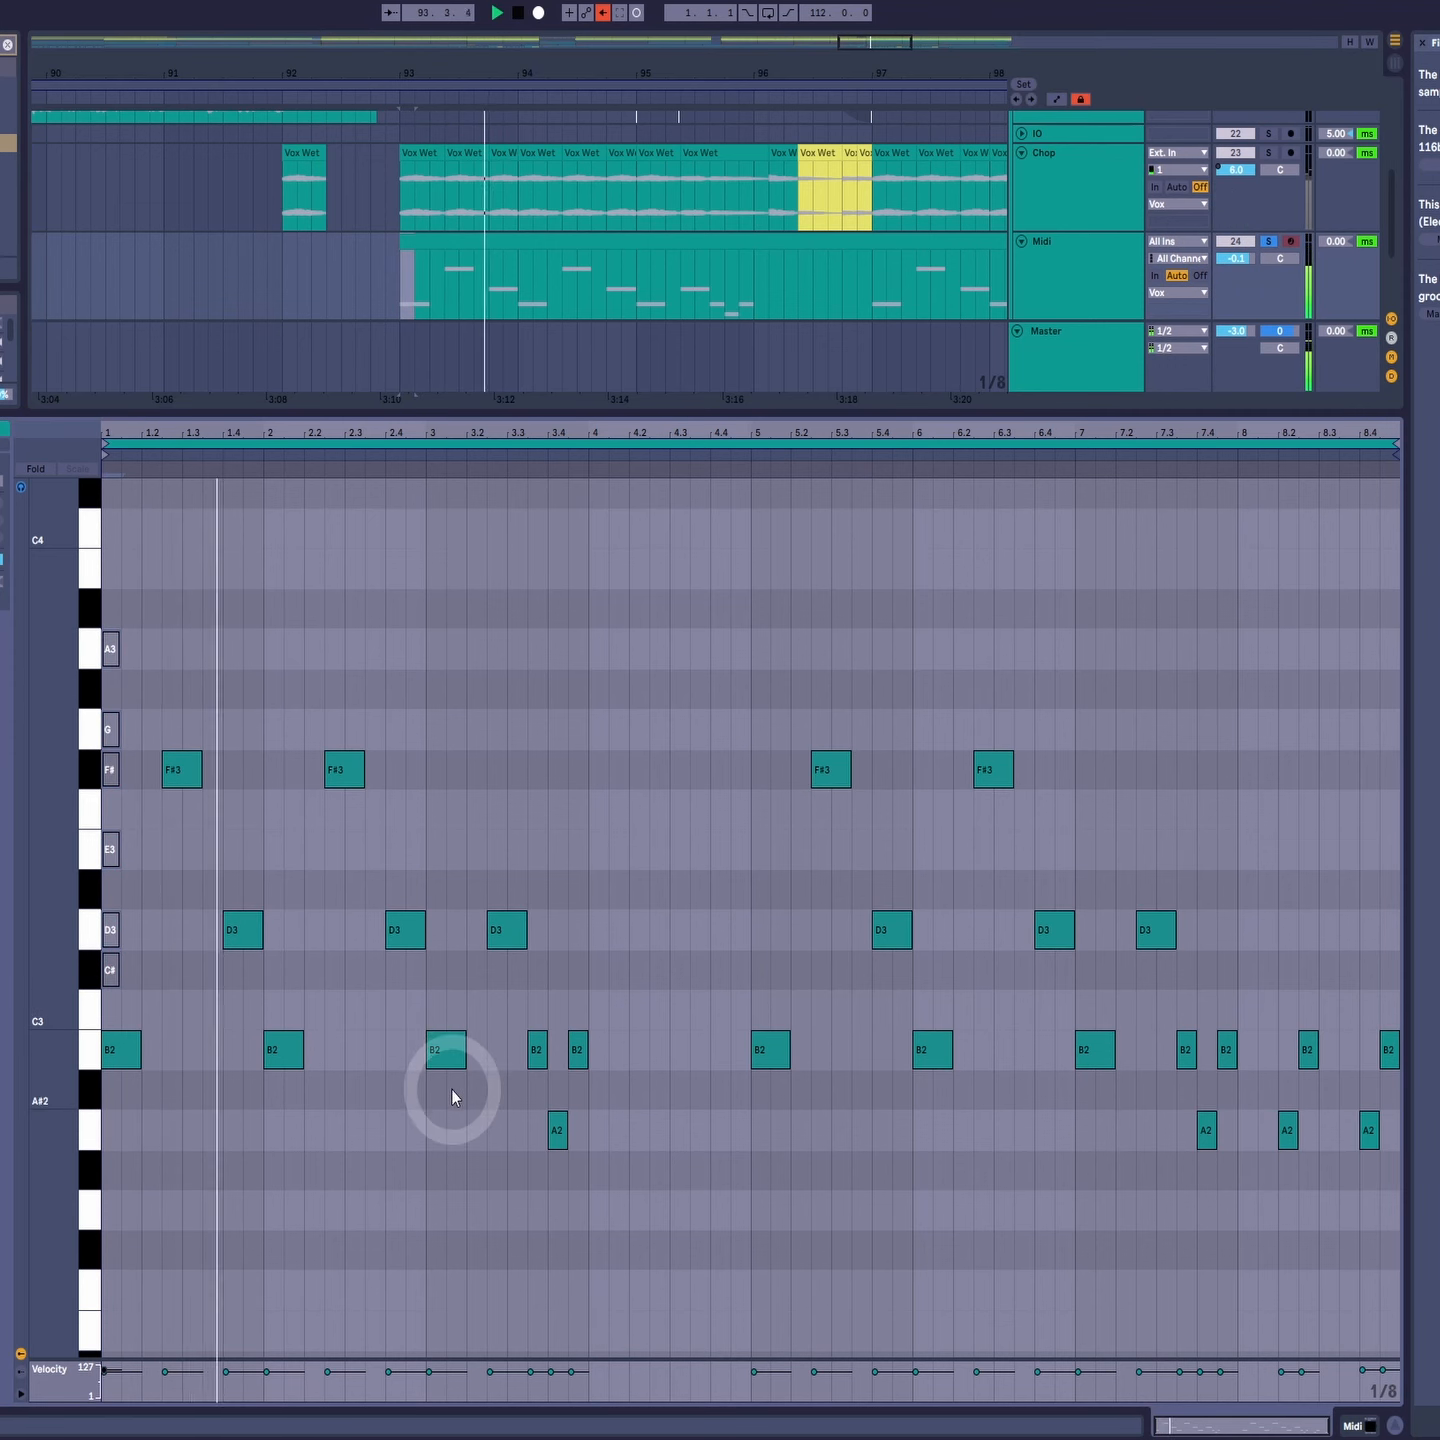
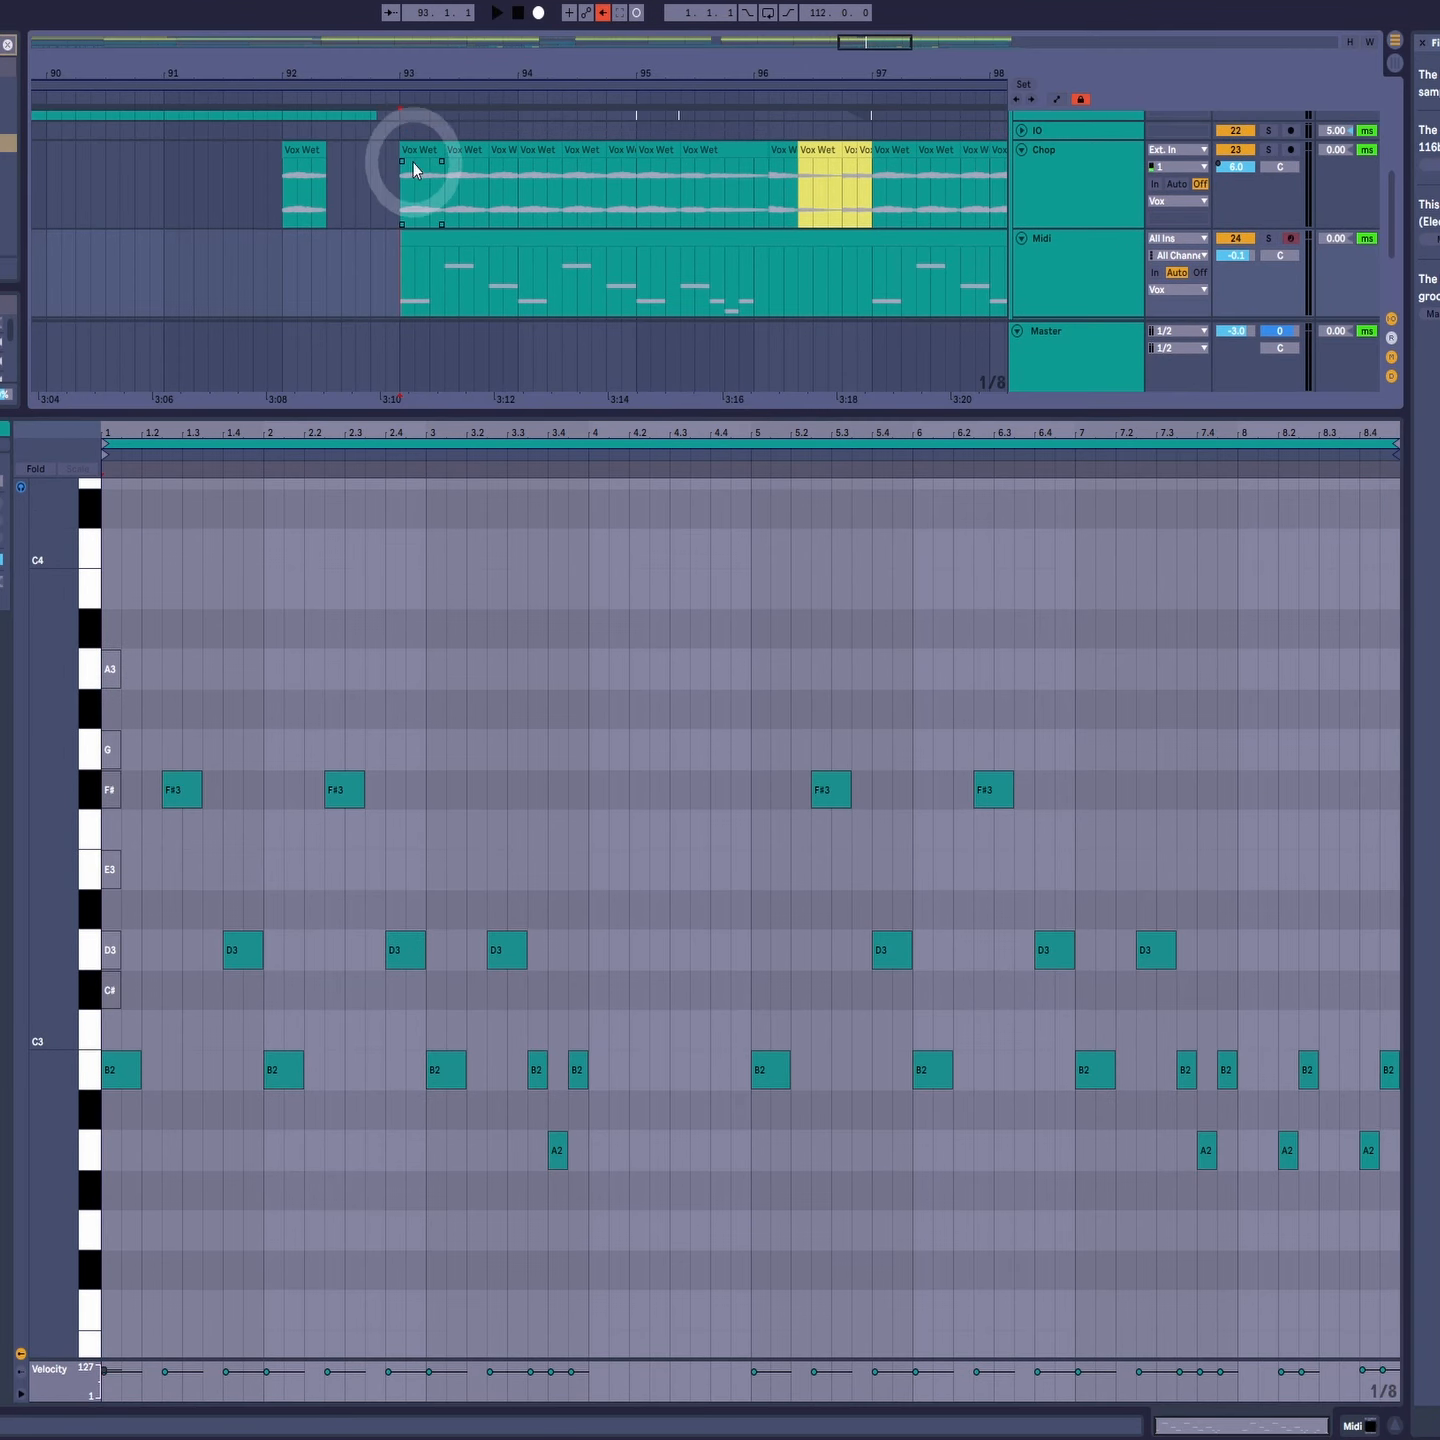
Step: Delete the six deactivated C#3 to A3 notes at the Midi clip's start and audition the first B2
click(421, 152)
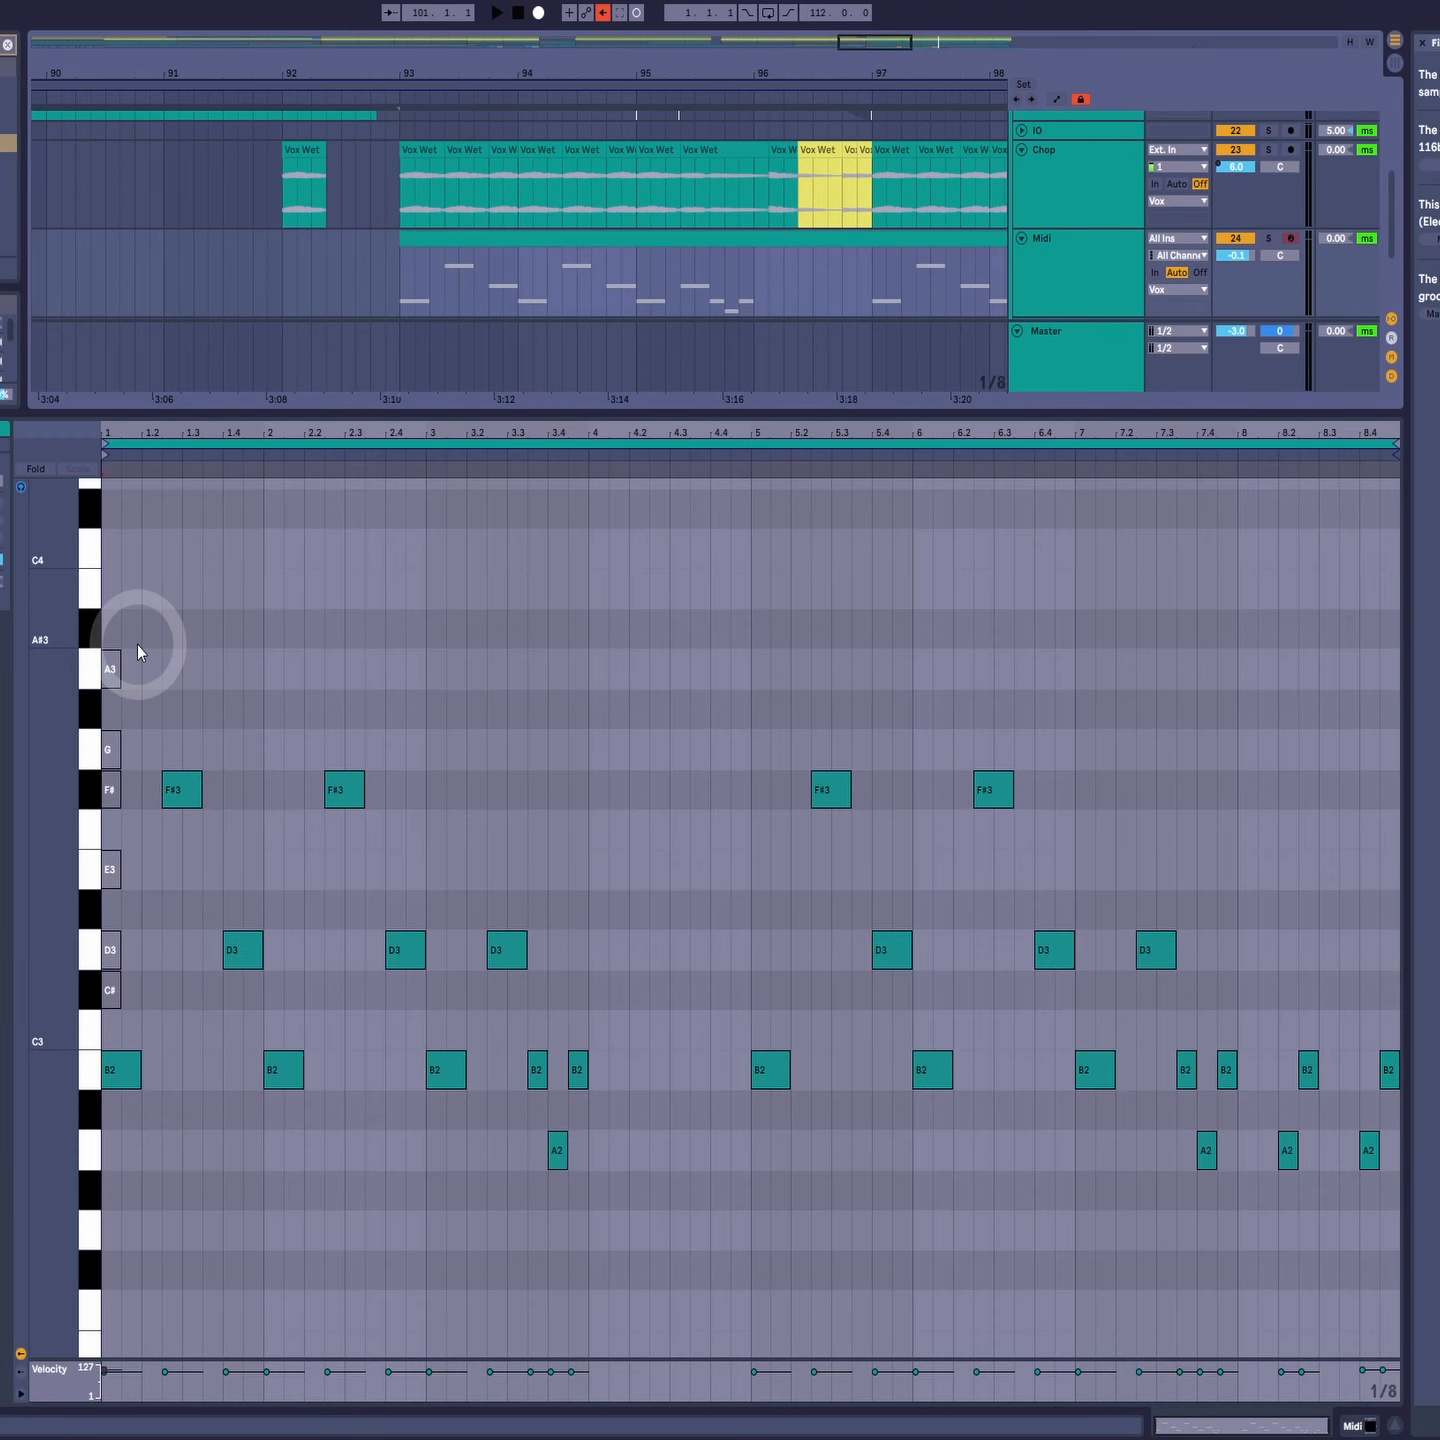
drag(139, 645, 118, 992)
key(Delete)
click(119, 1069)
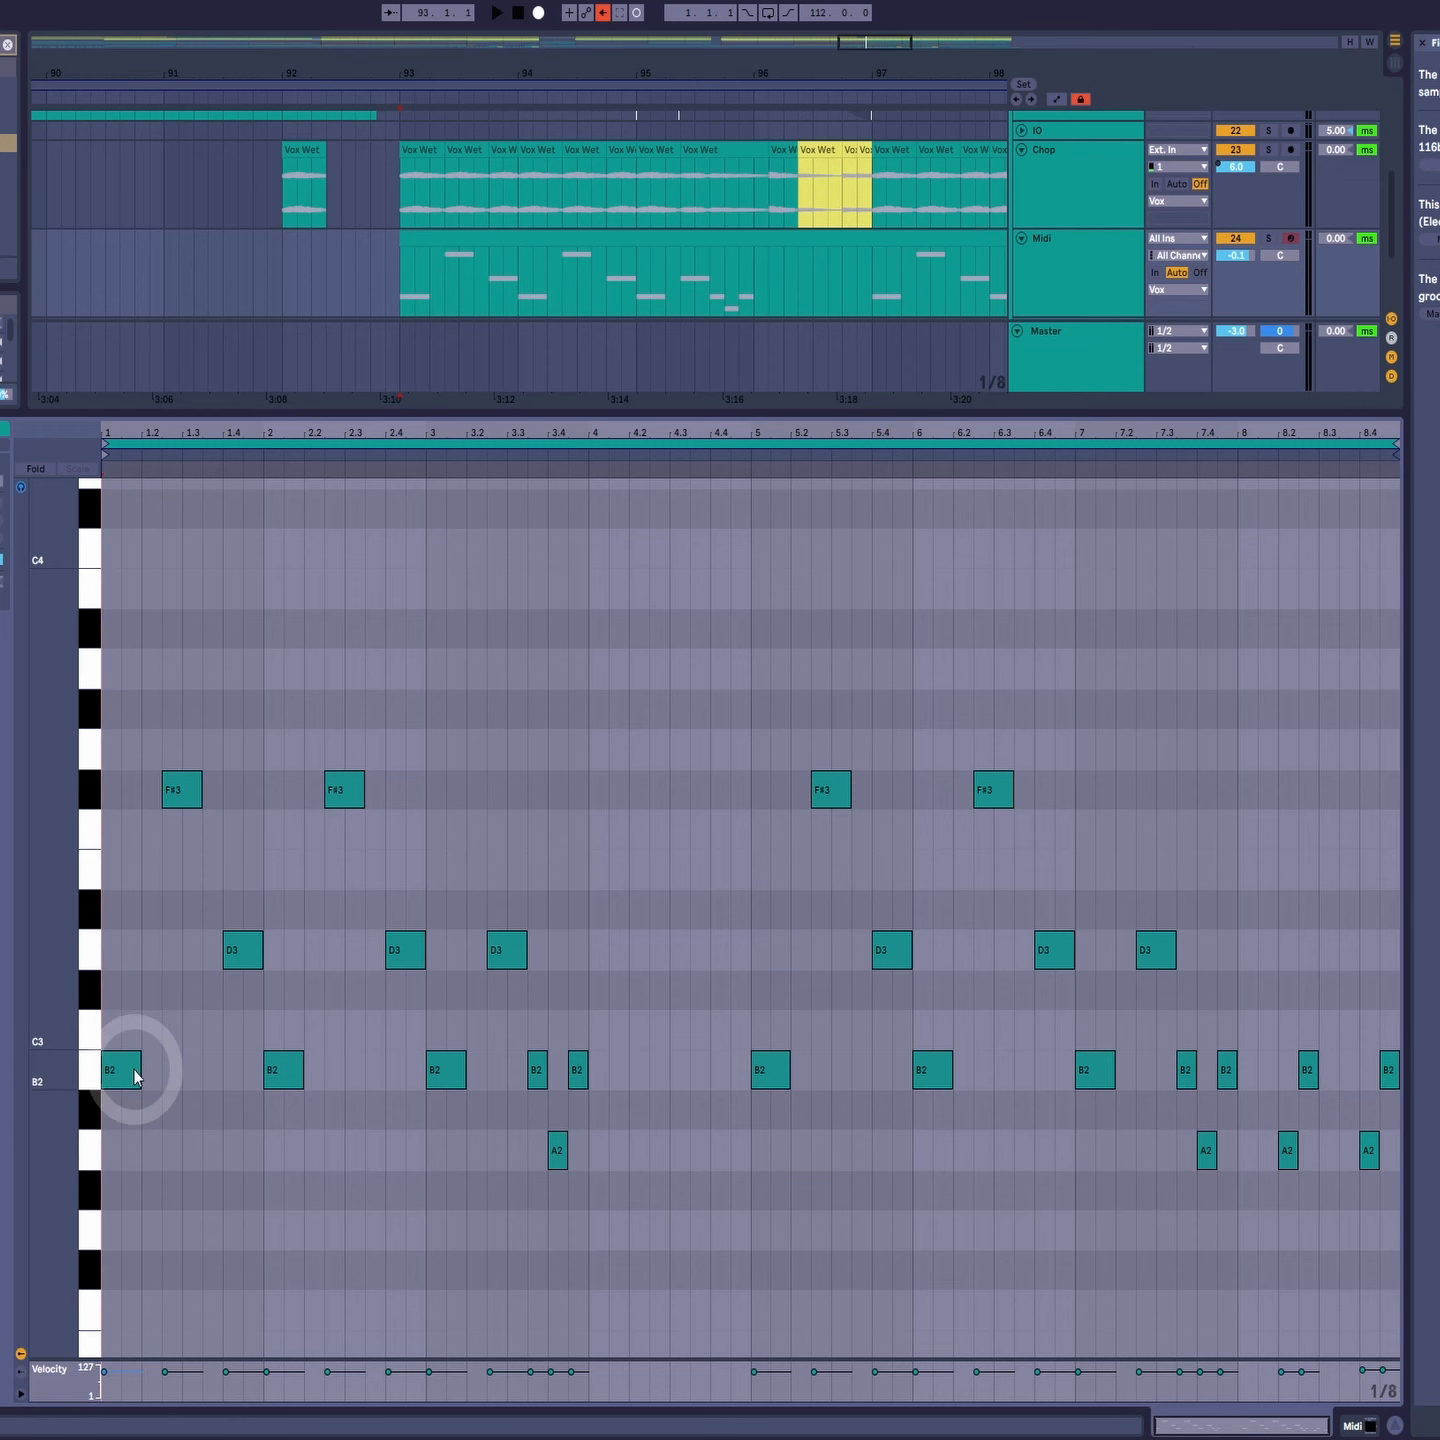
click(428, 923)
Step: Solo the Chop track and play its first Vox Wet clip at bar 93
click(448, 162)
click(427, 158)
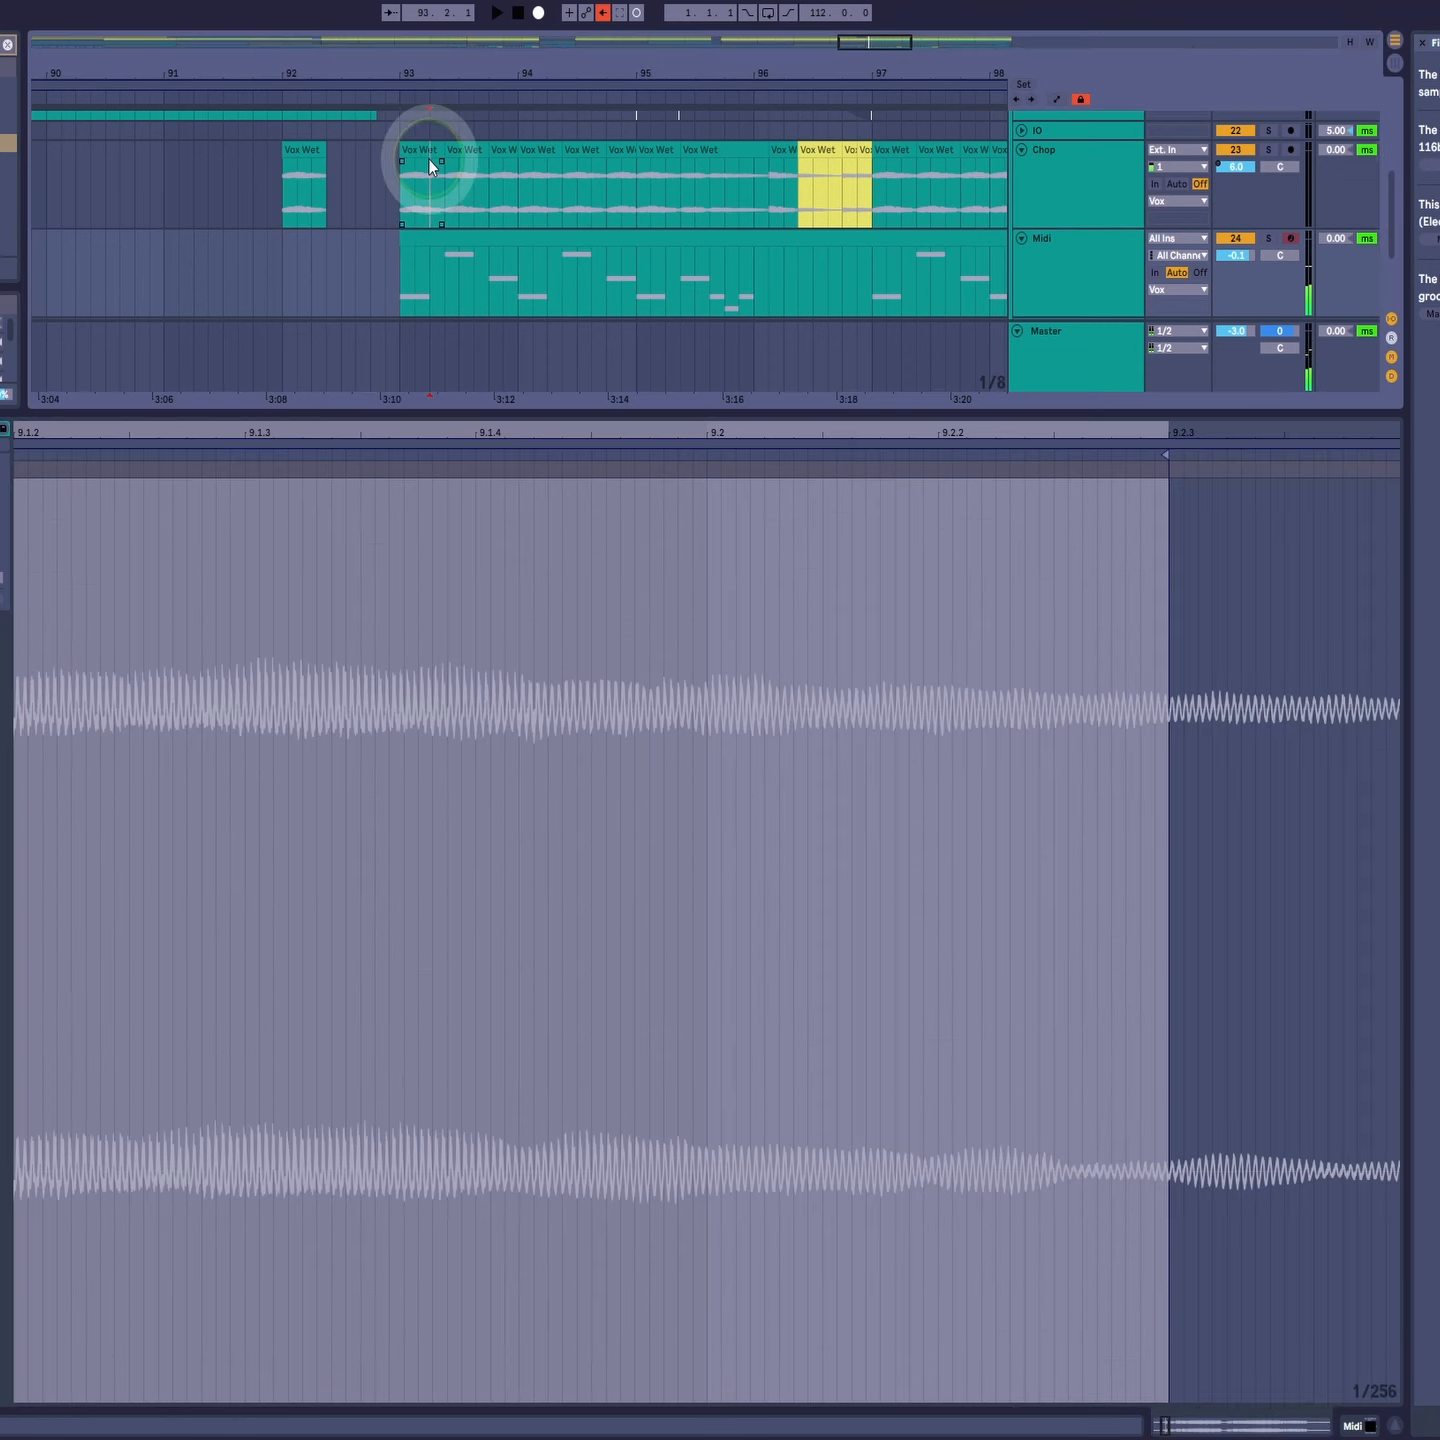
click(1274, 147)
key(space)
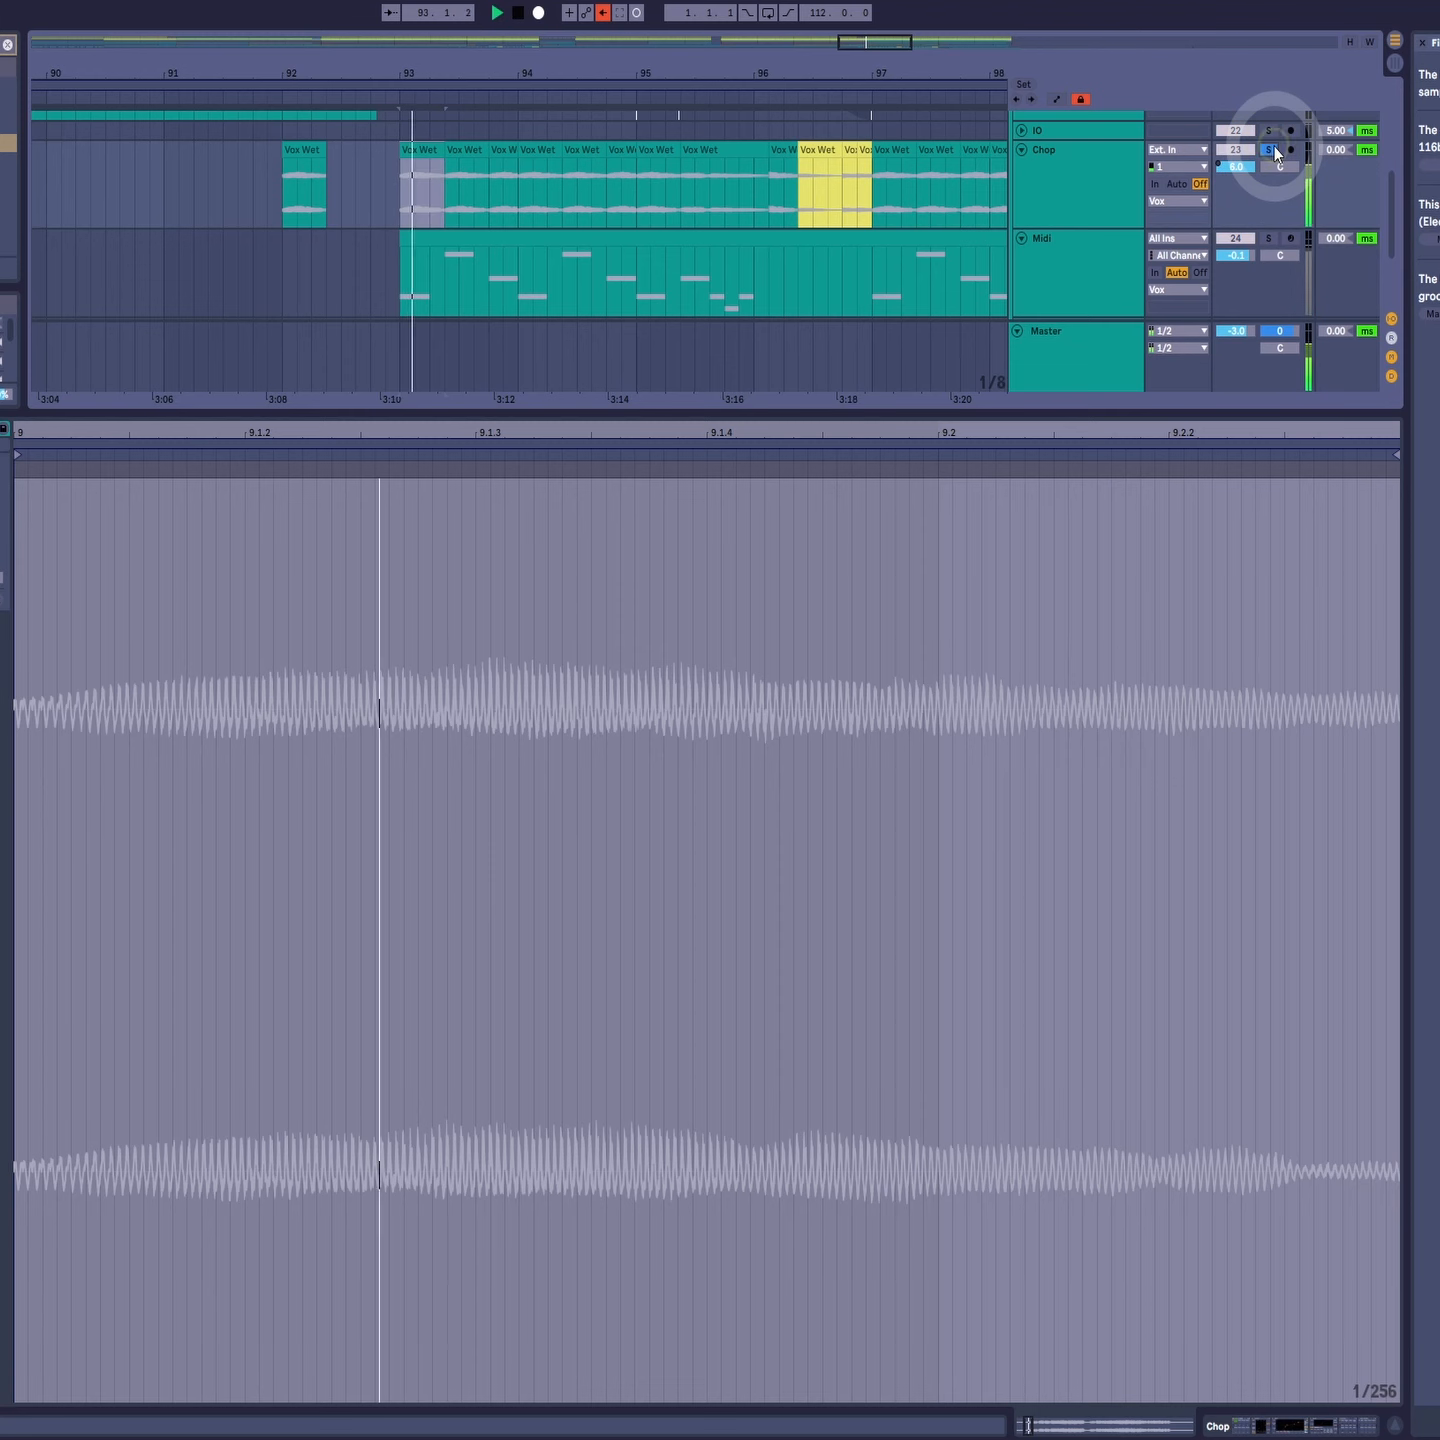
key(space)
Step: Step along the Midi clip's piano keys from C3 up to F#3 and select the first F#3 note
click(425, 239)
drag(141, 700, 205, 810)
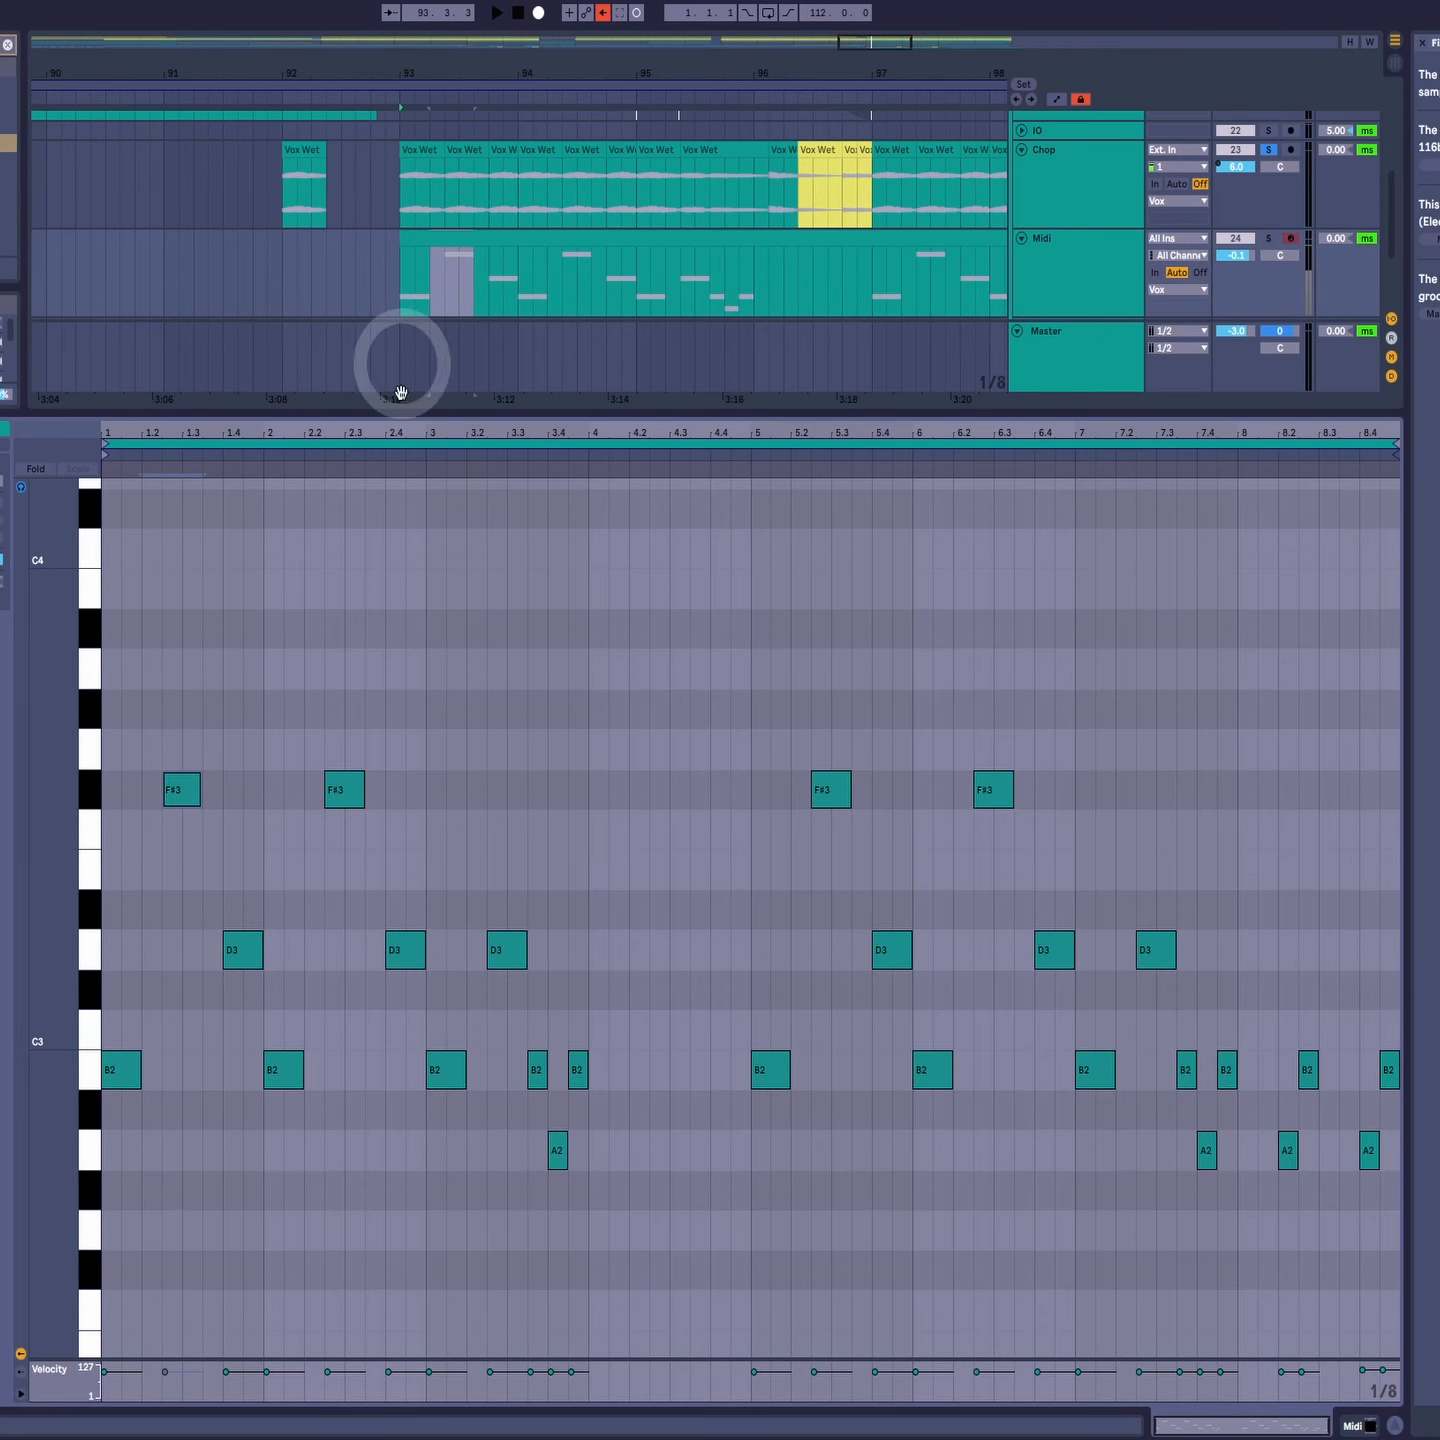
click(89, 1025)
click(94, 958)
click(95, 905)
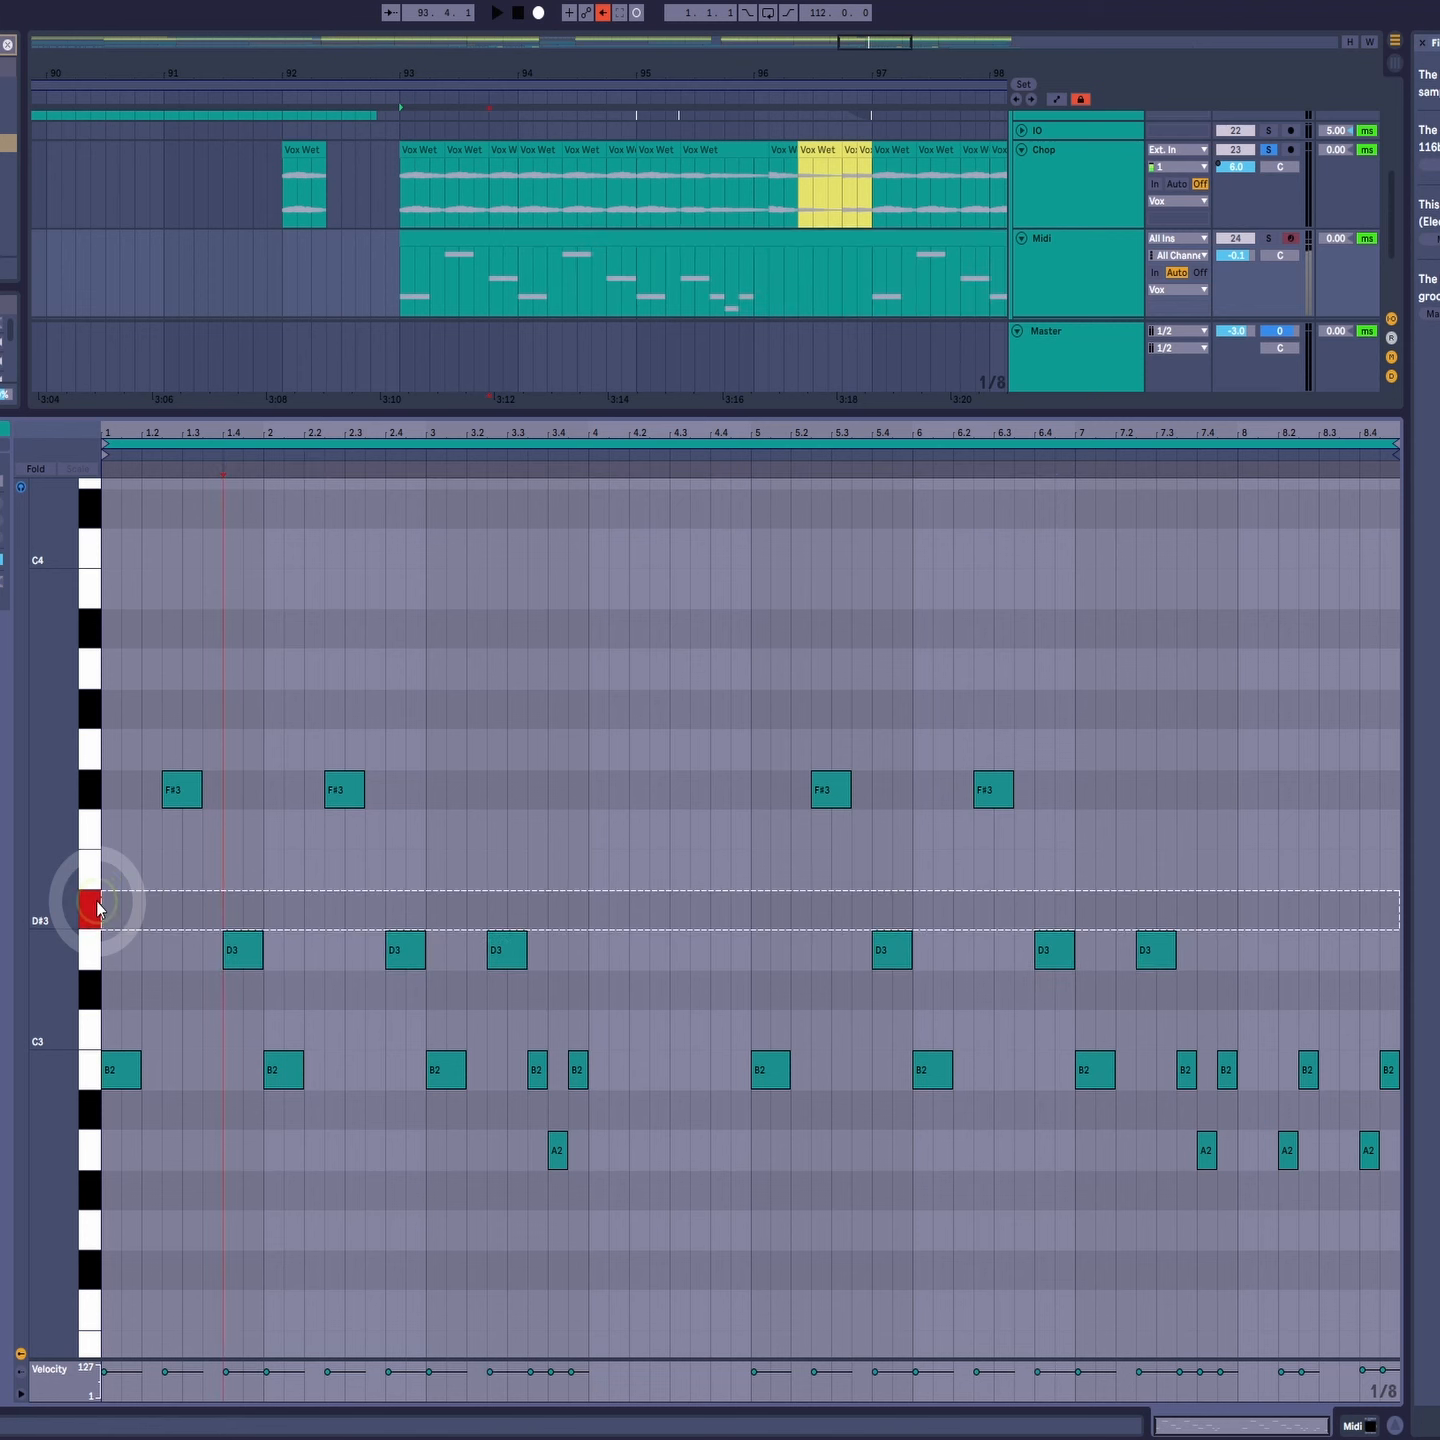
click(90, 790)
click(184, 789)
Step: Open the second Vox Wet clip and step along the Midi clip's piano keys from C3 to D3
click(463, 143)
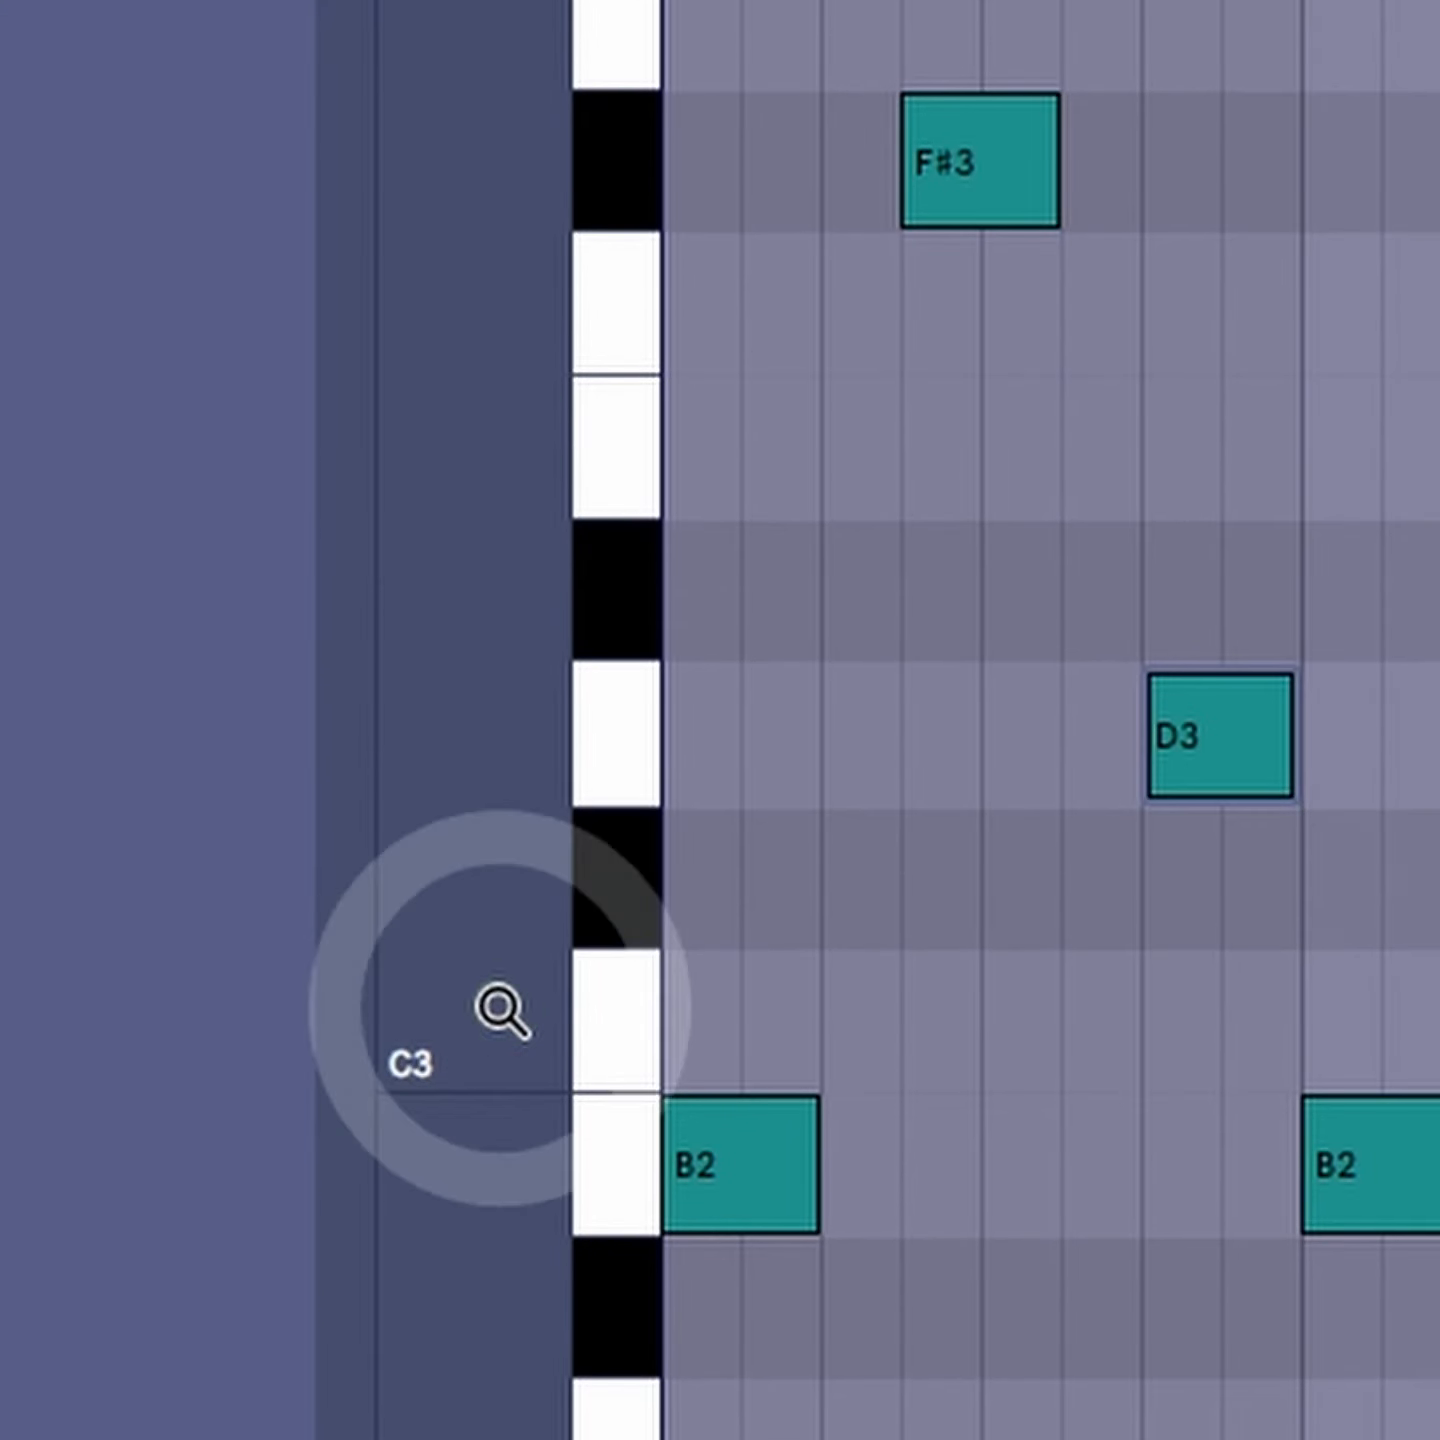
click(592, 962)
click(607, 796)
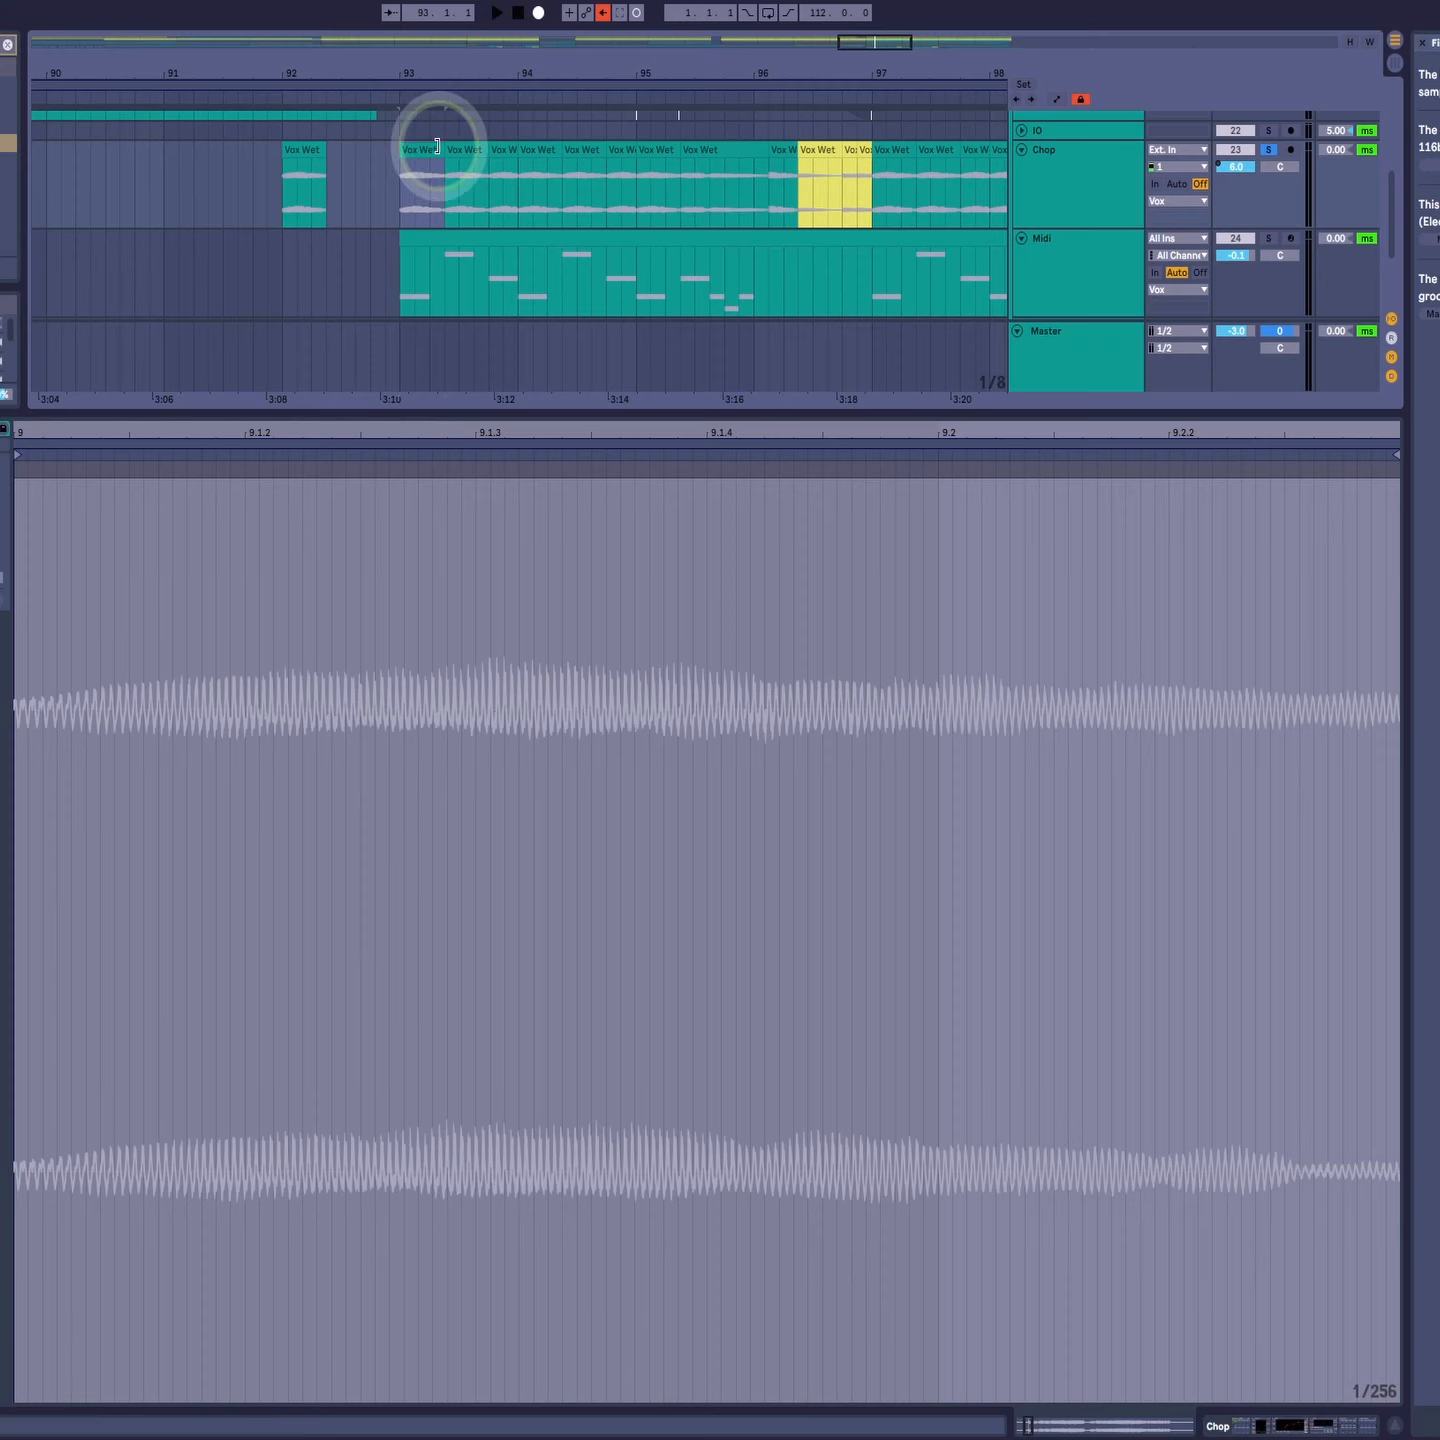
Step: Inspect the second, fourth and first Vox Wet clips on the Chop track
click(471, 152)
click(528, 153)
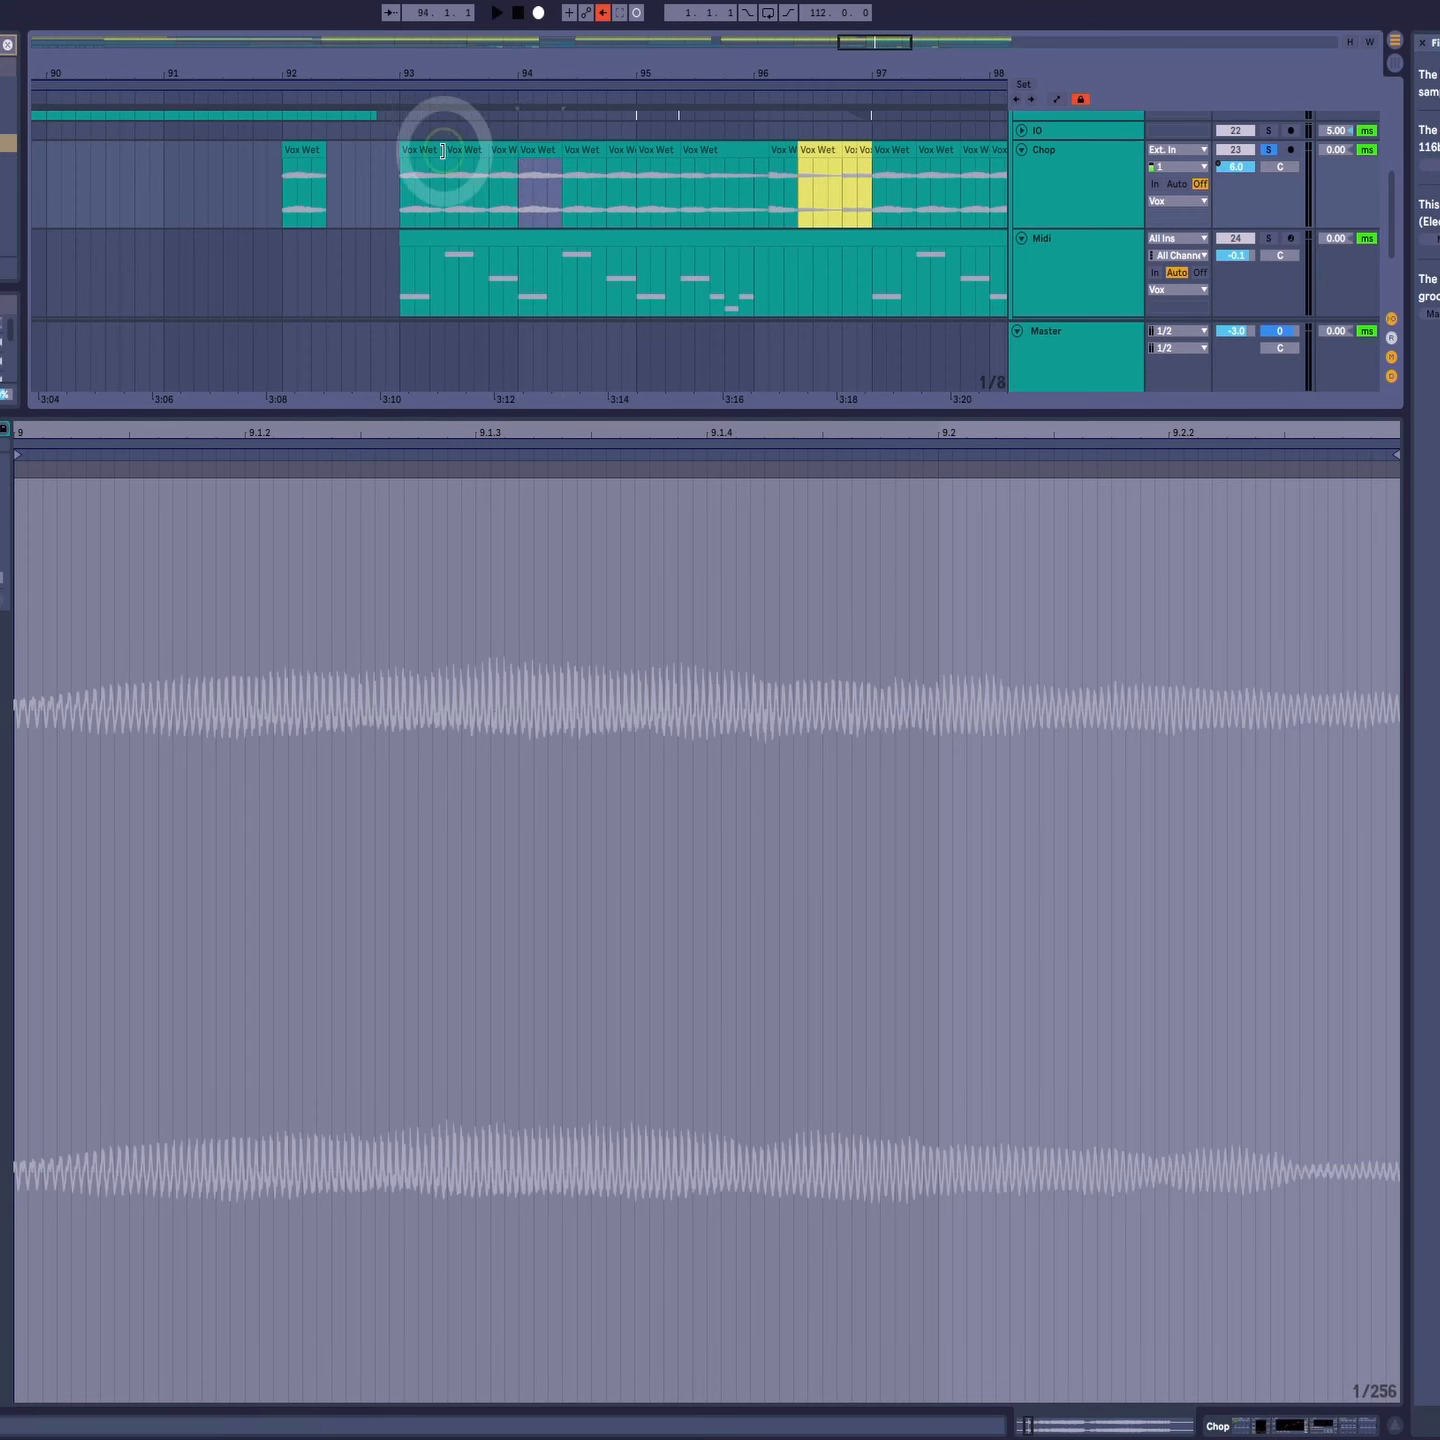
click(409, 200)
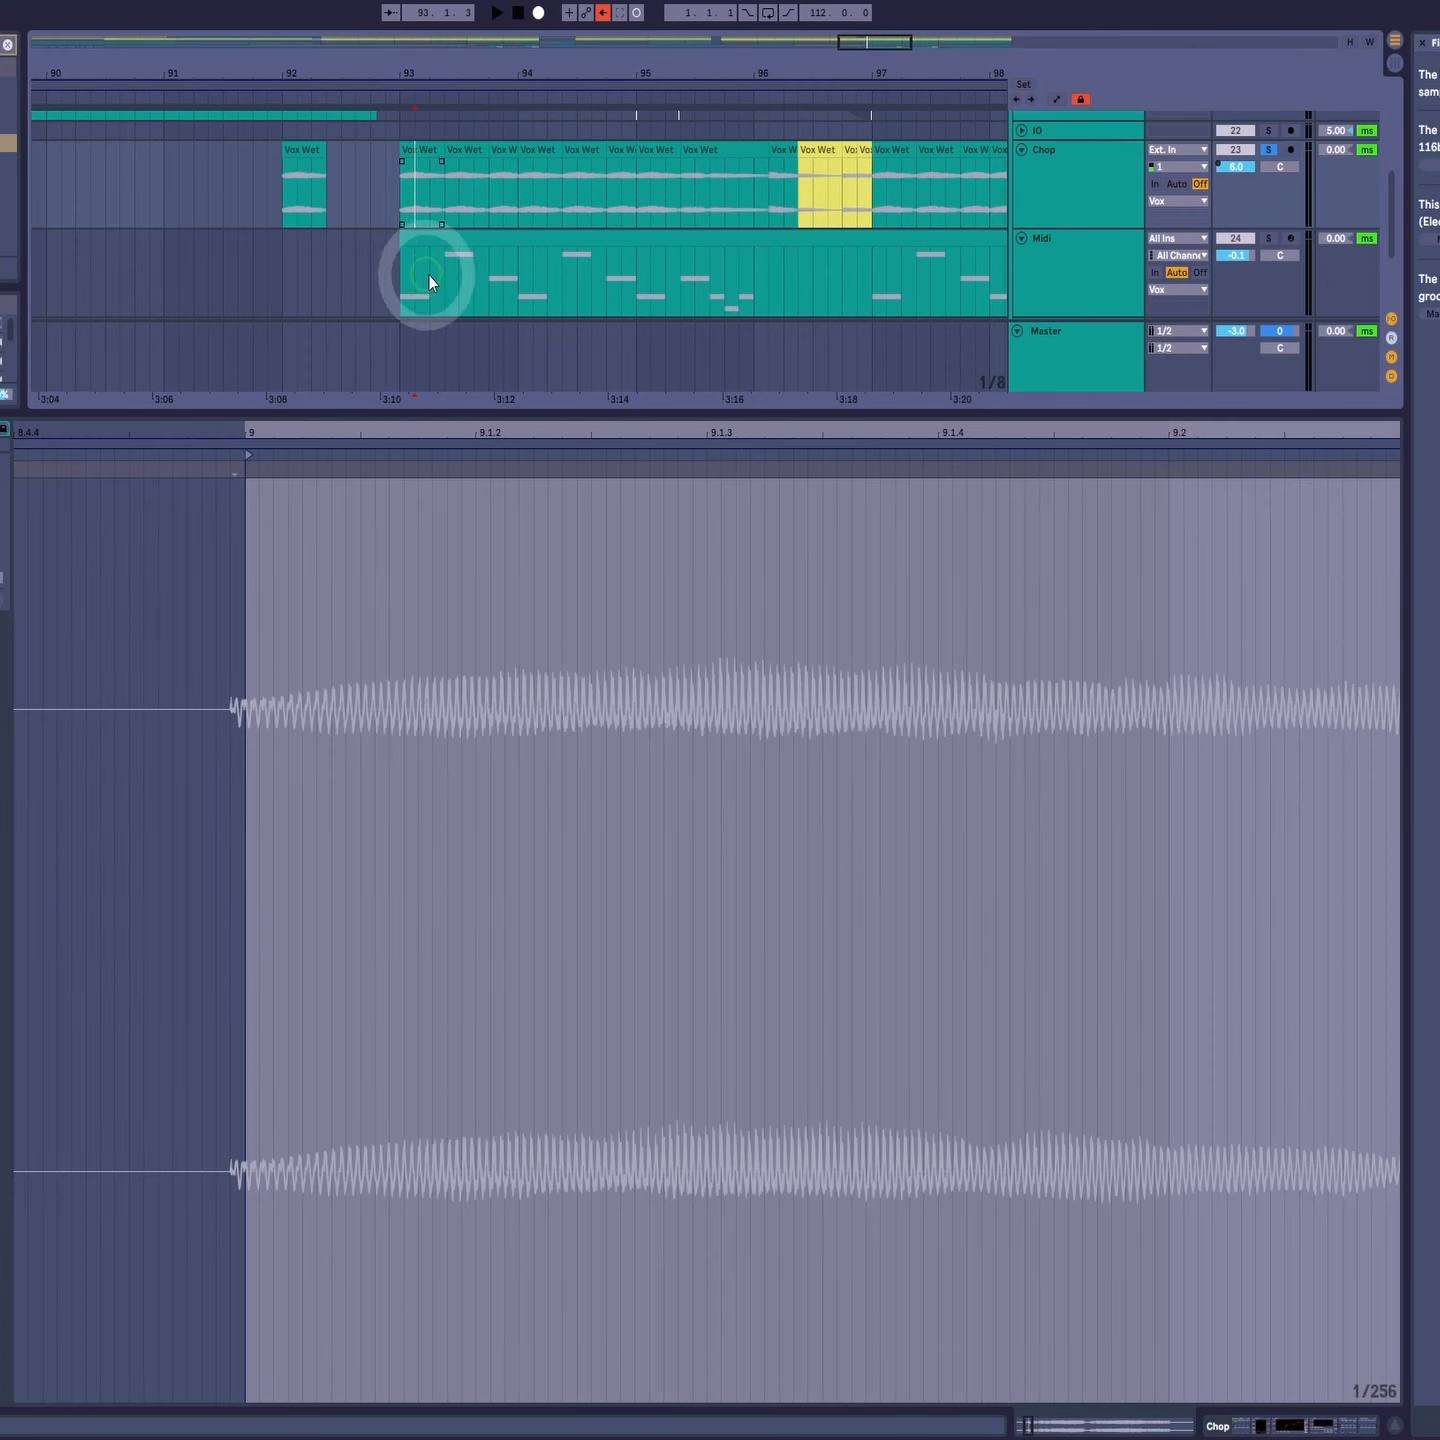
Step: Select the first B2 and D3 notes in the Midi clip and compare them with the second Vox Wet clip
click(428, 274)
click(140, 976)
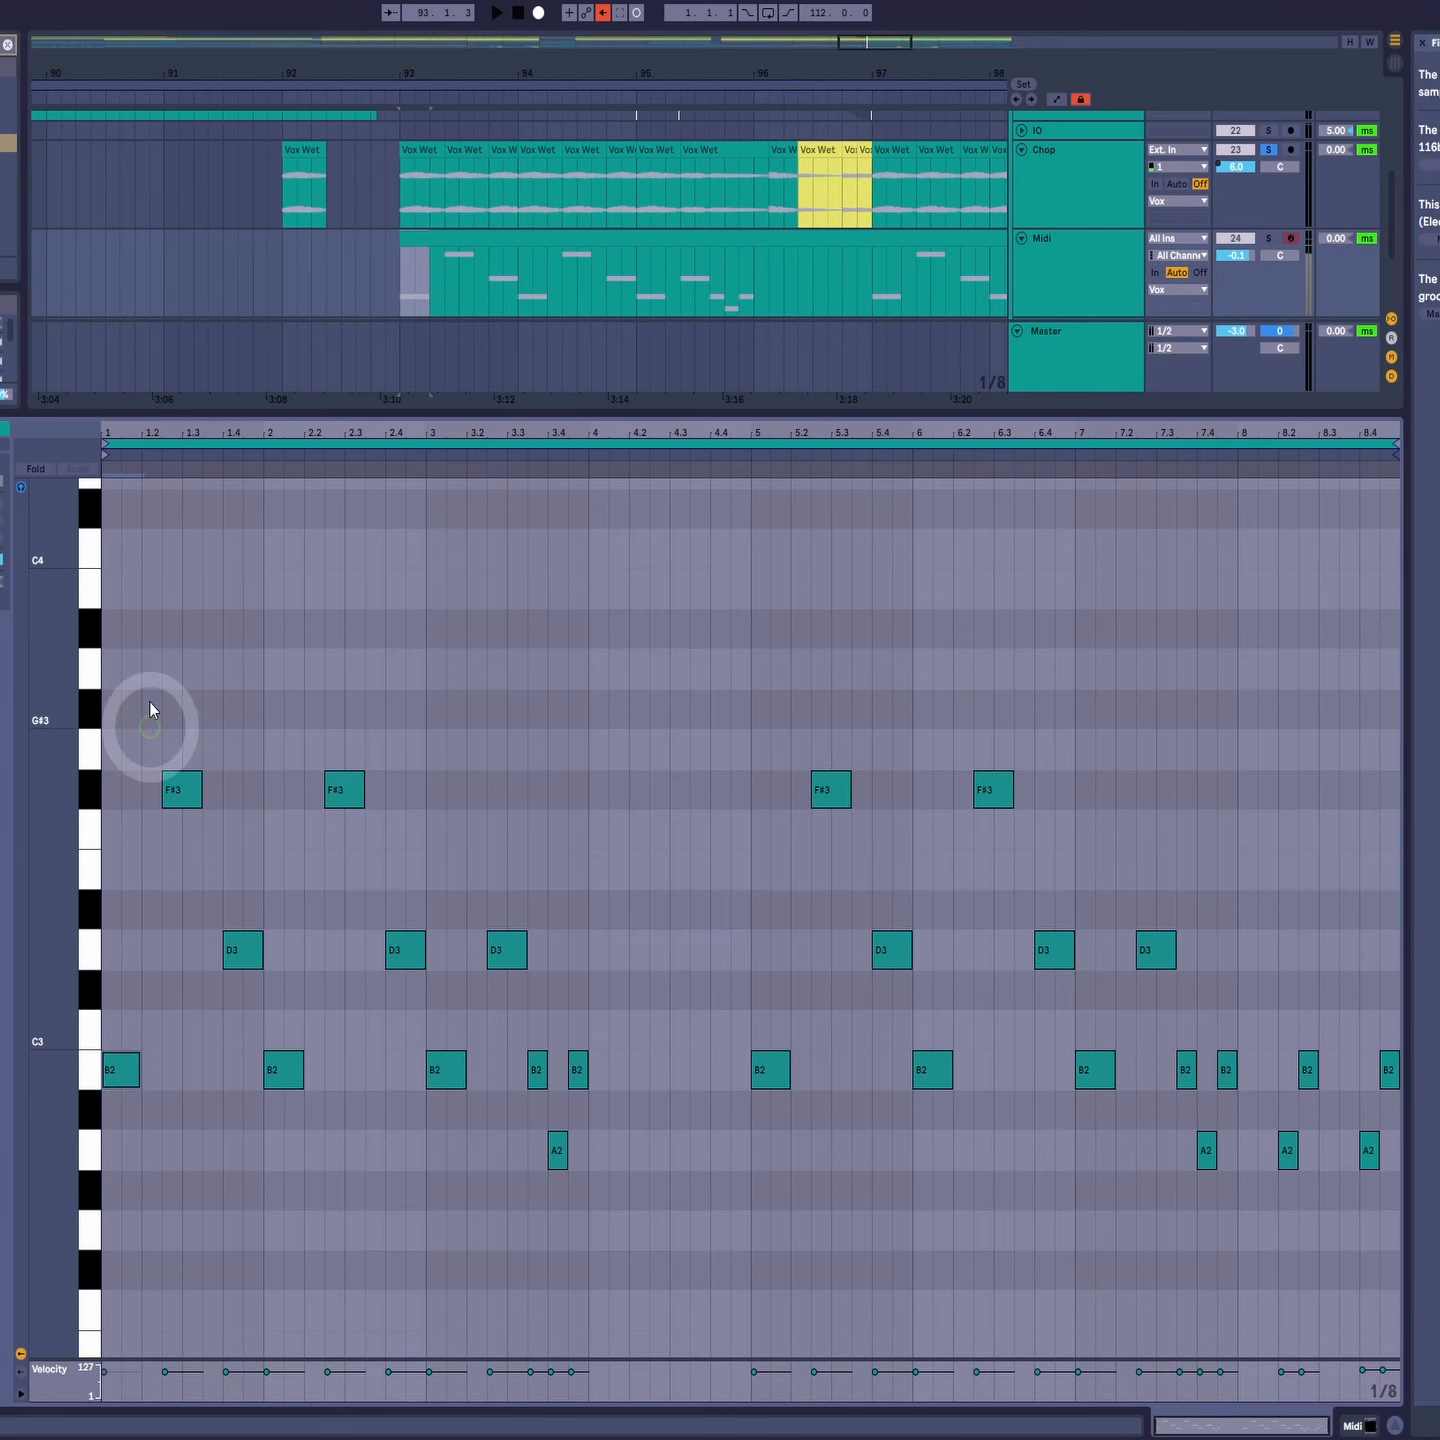
click(255, 960)
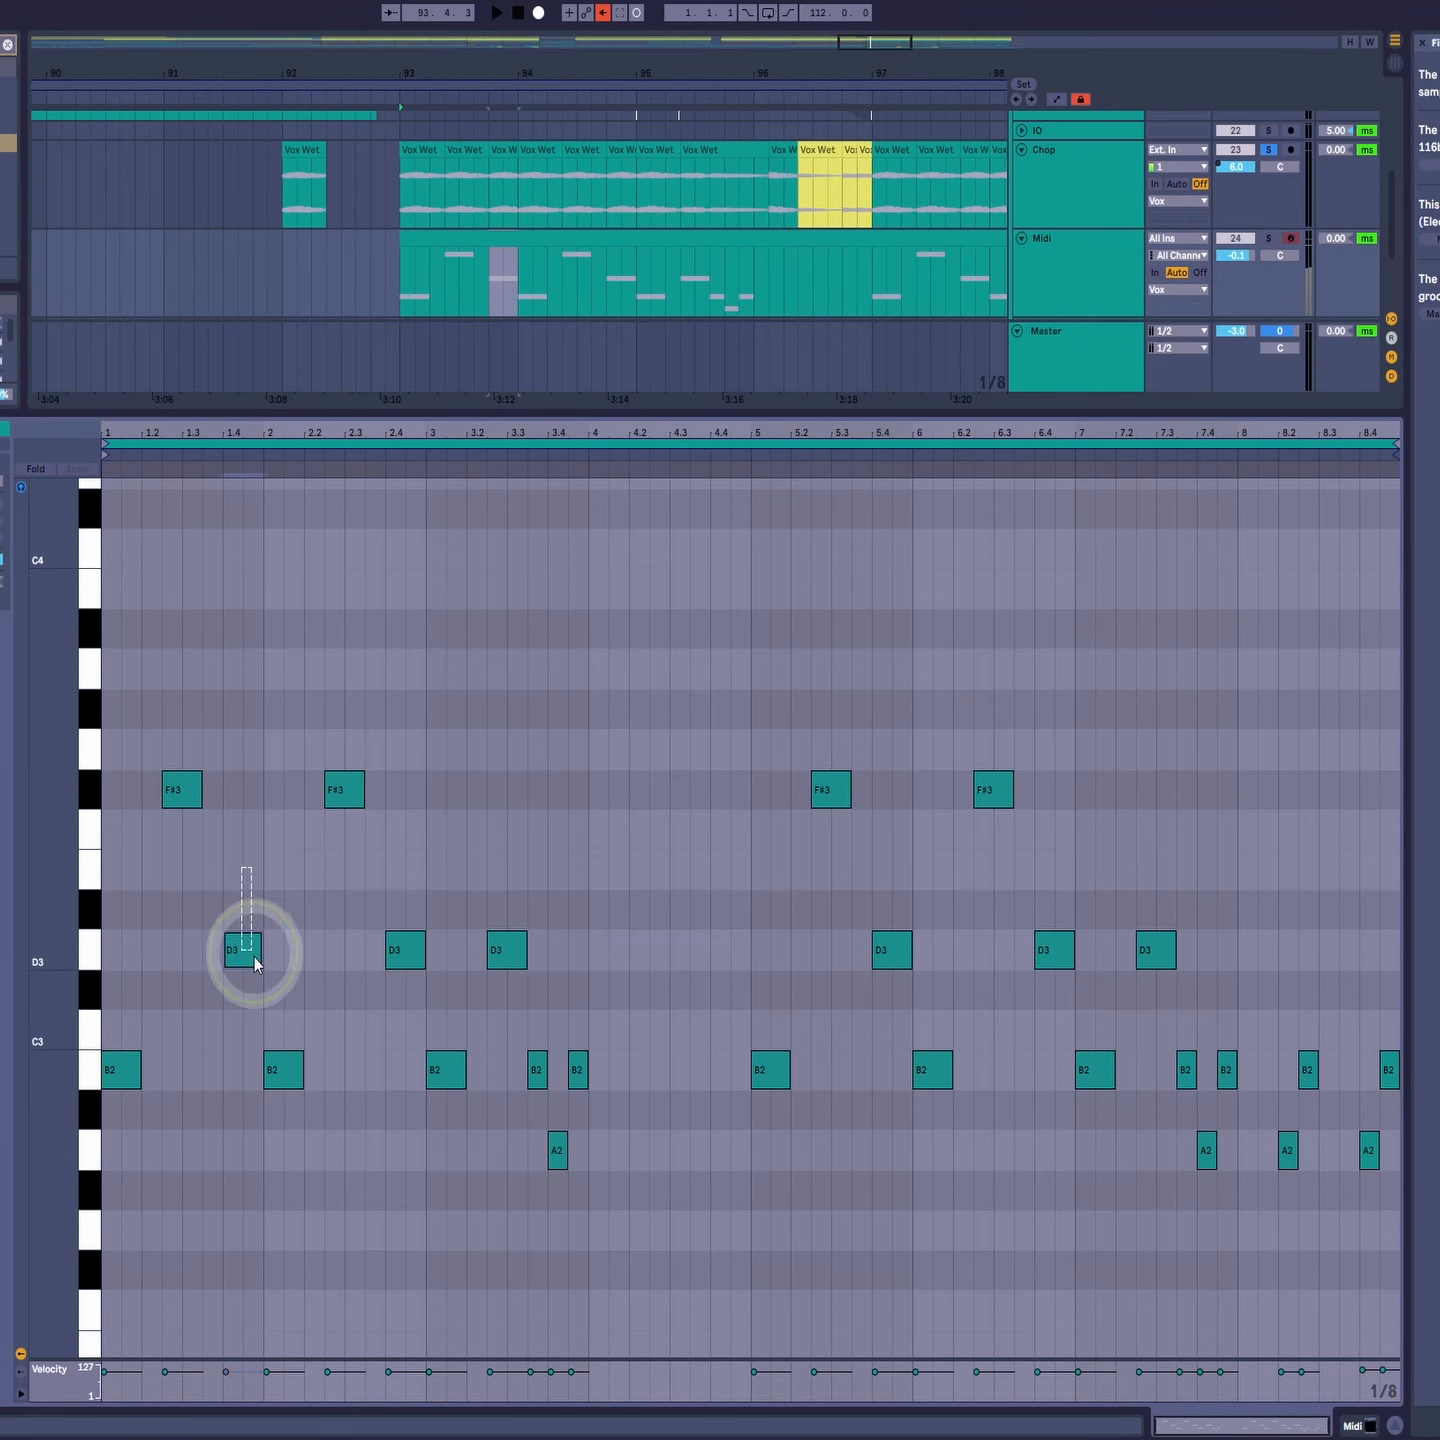
click(460, 148)
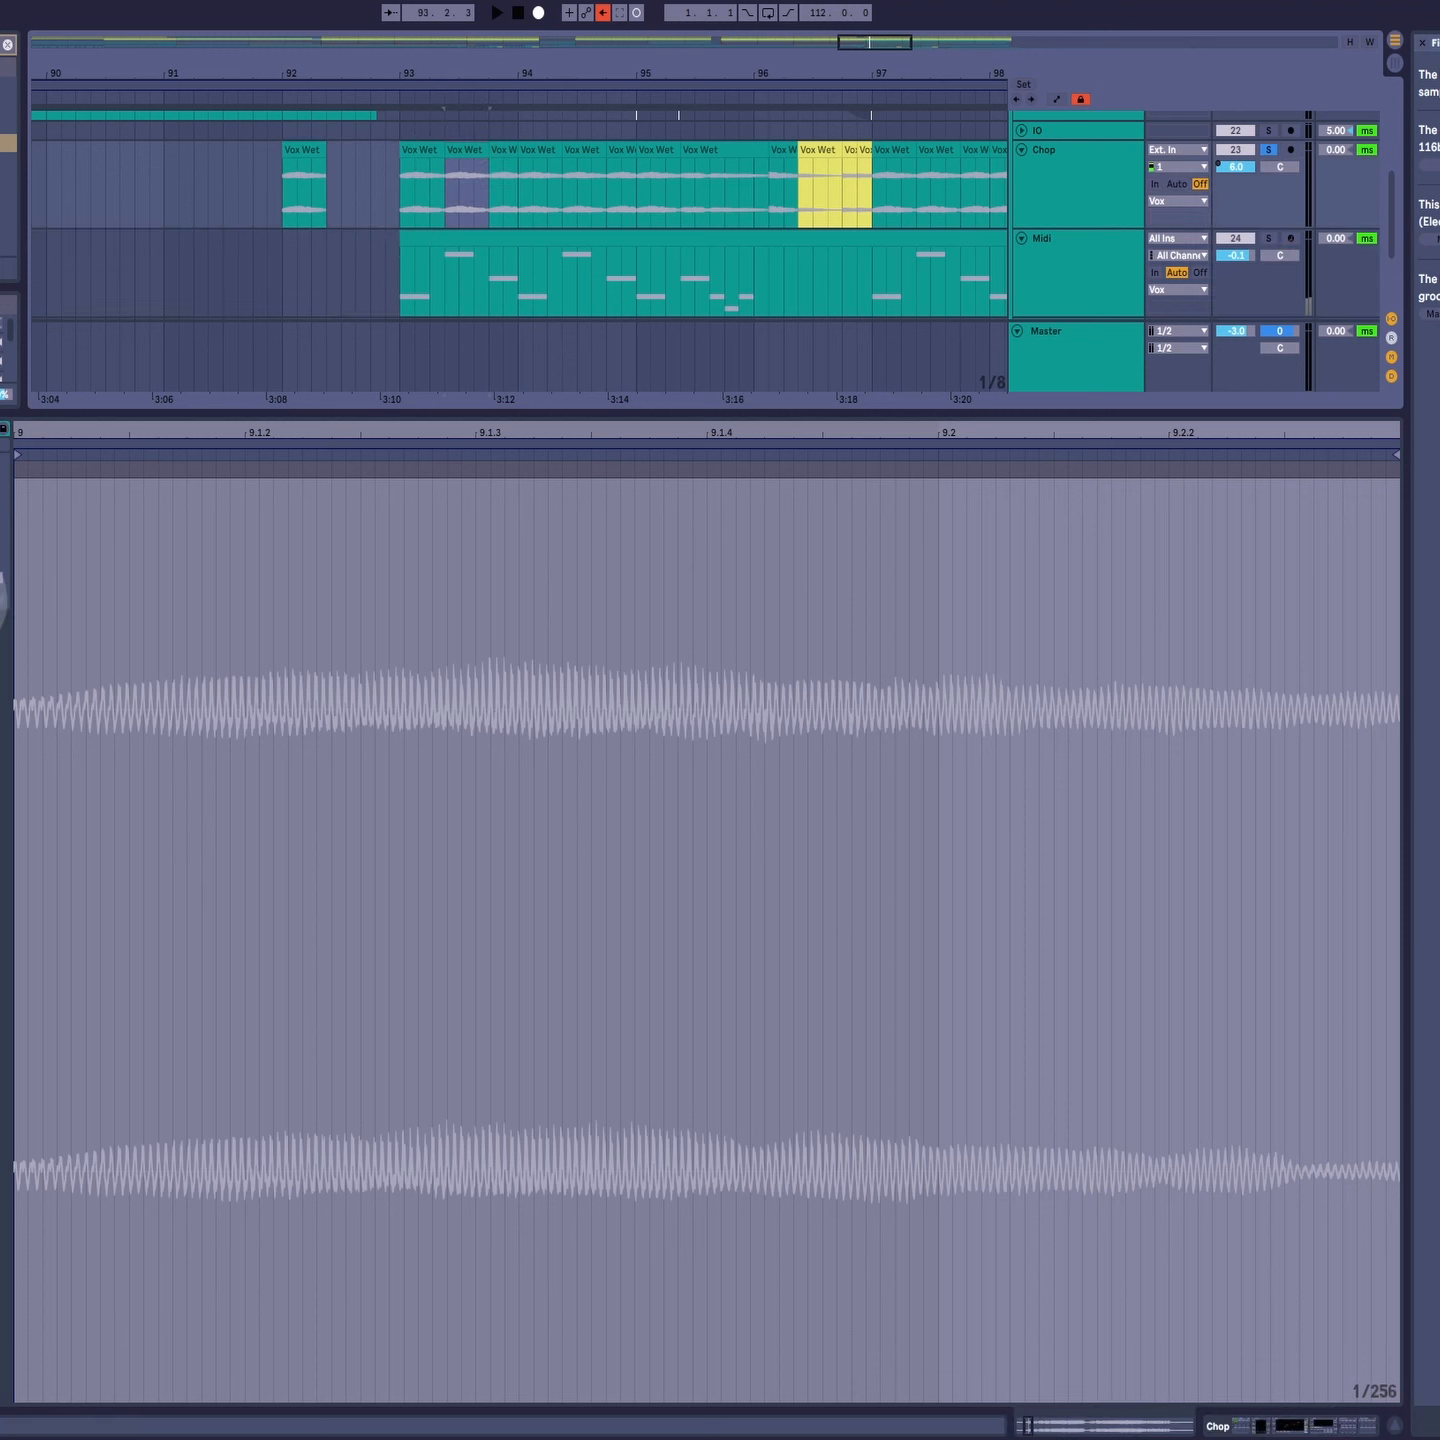
Step: Set the Midi clip's note grid to 1/4
click(0, 565)
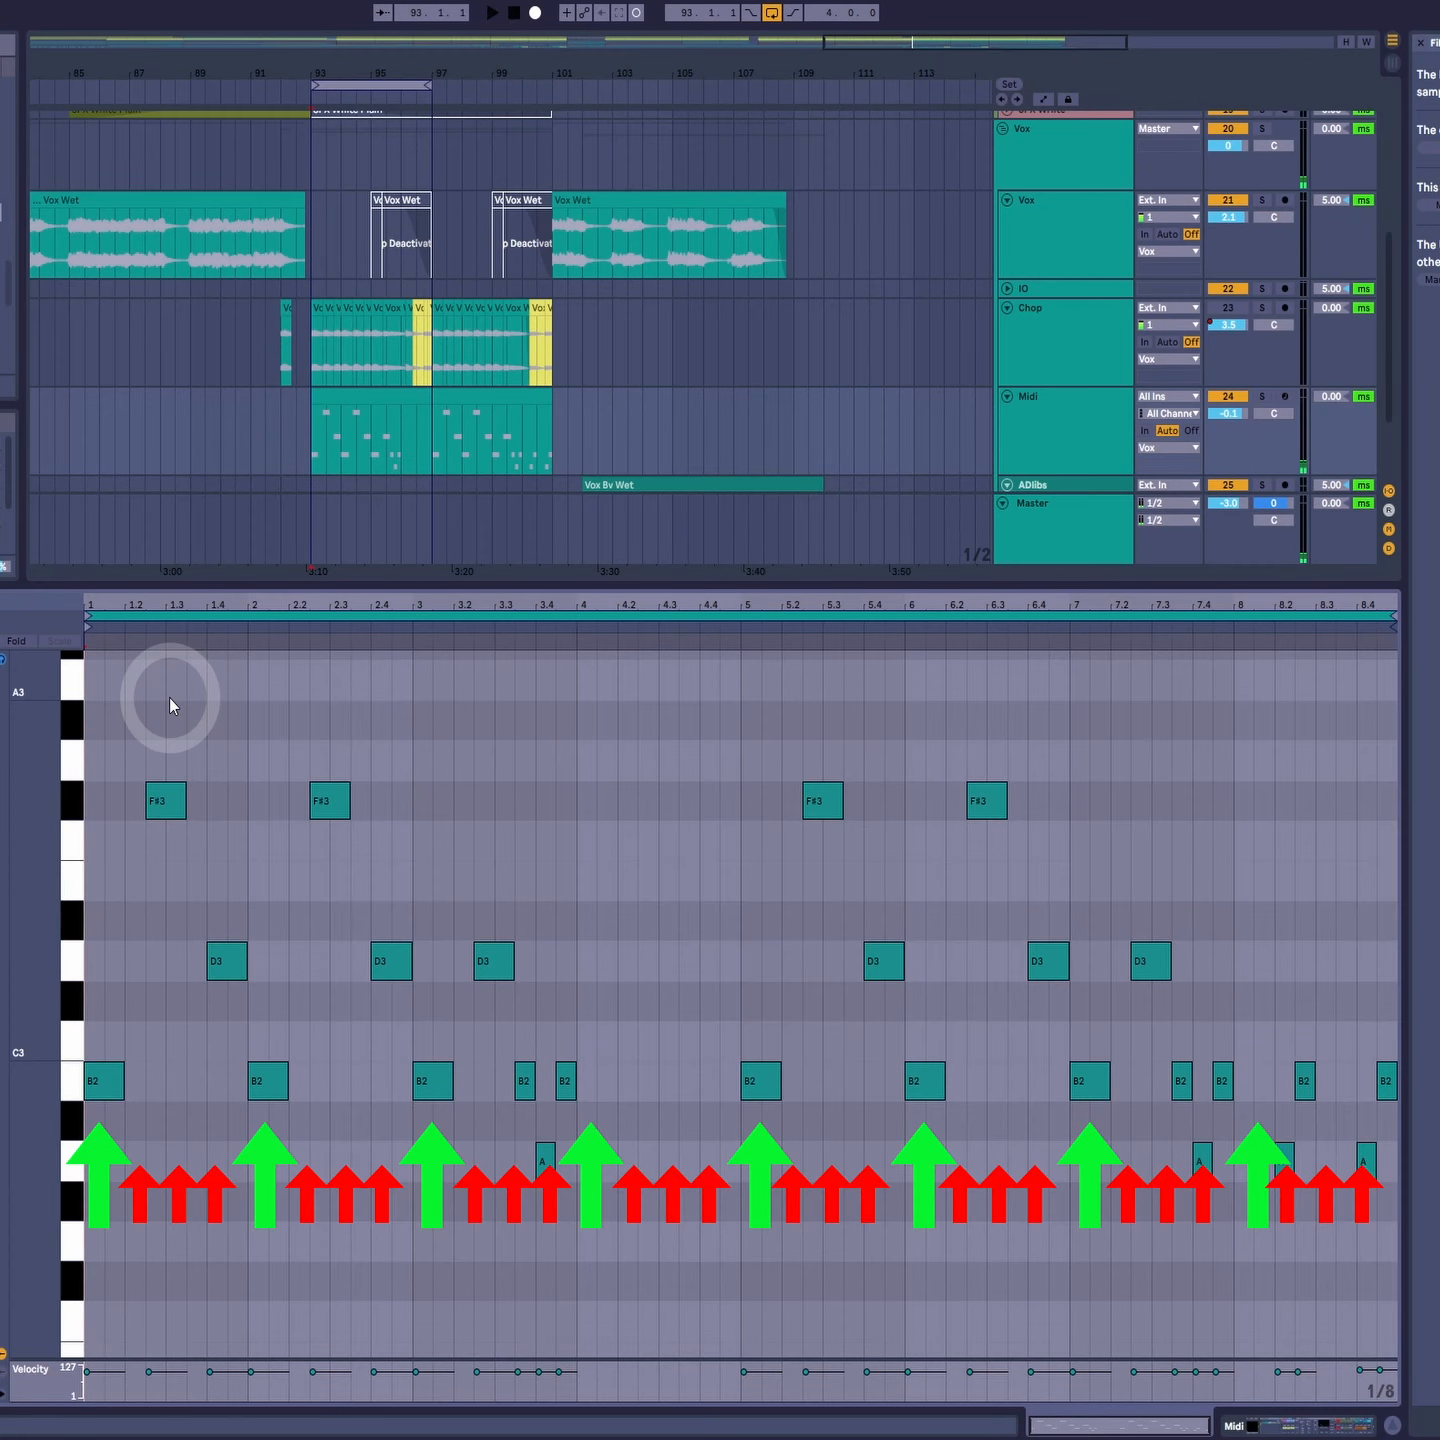
key(ctrl+2)
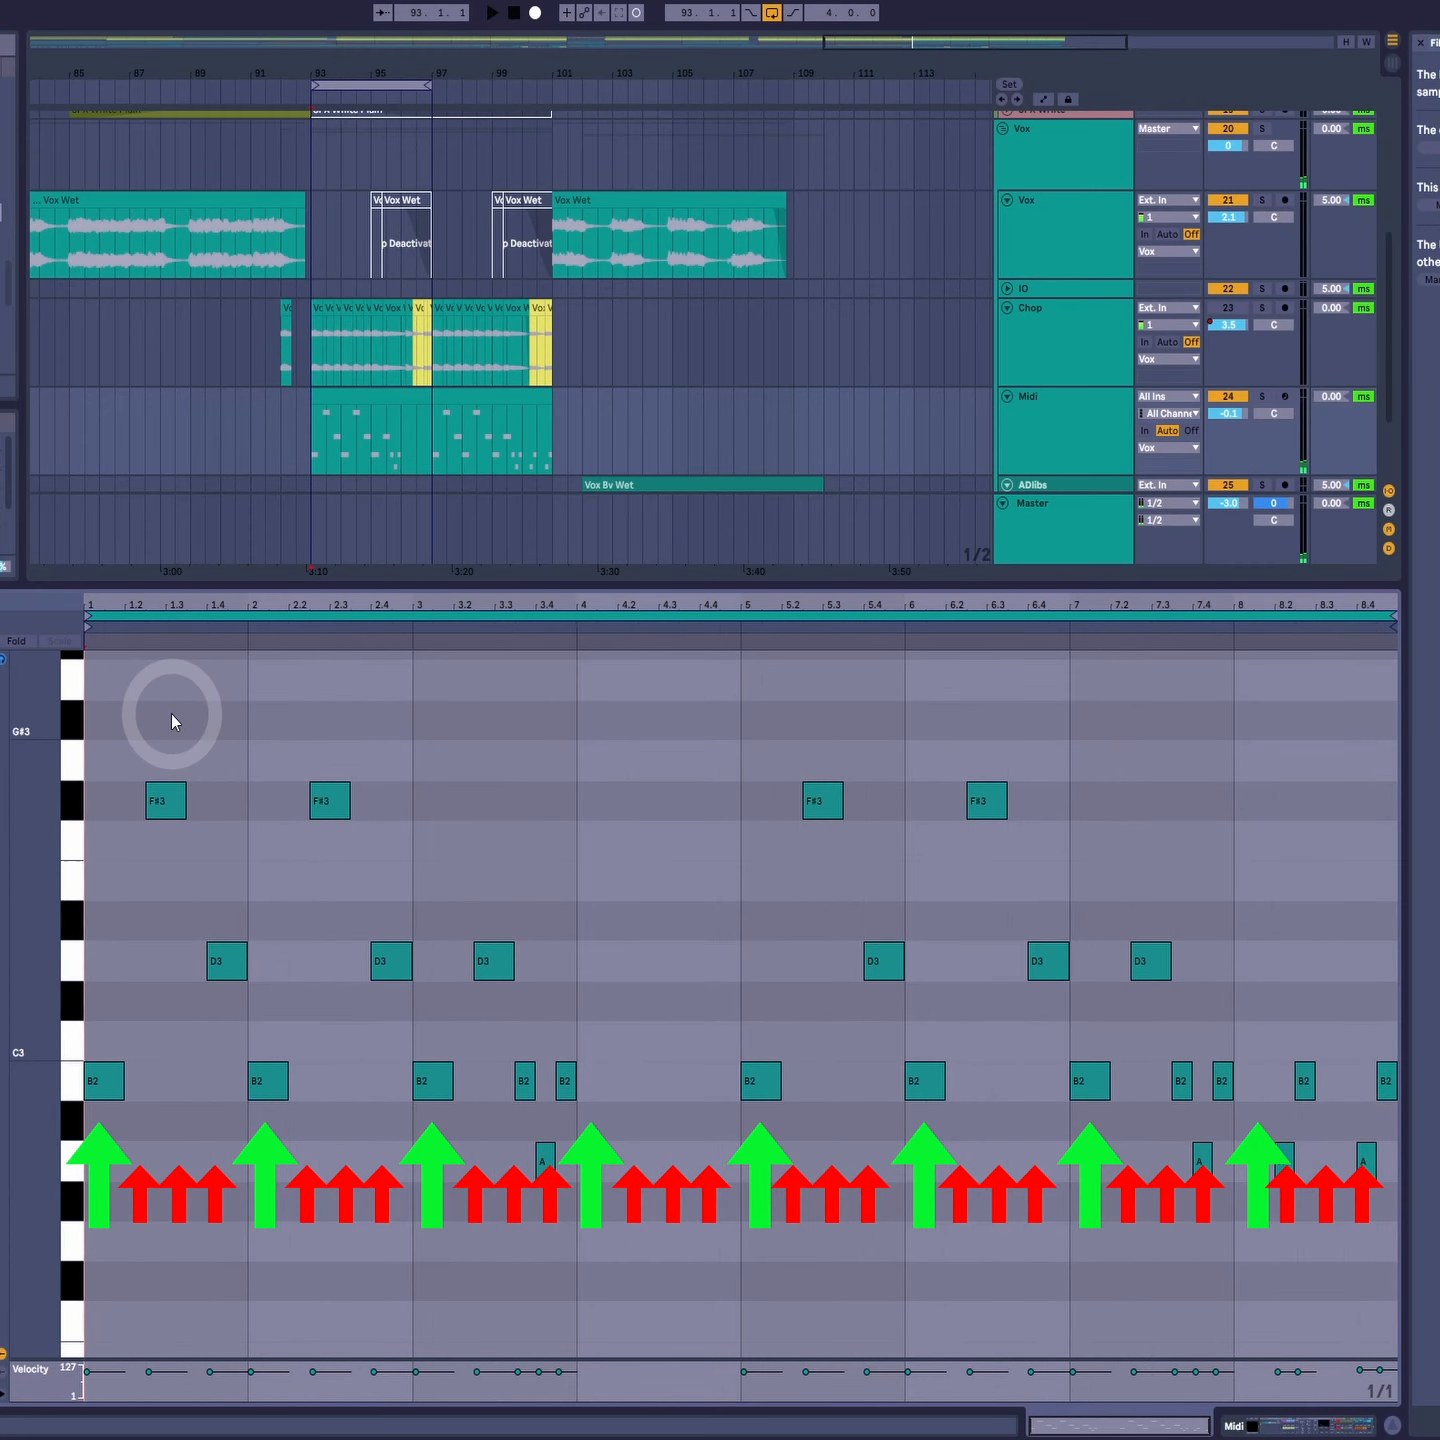
key(ctrl+1)
key(ctrl+1)
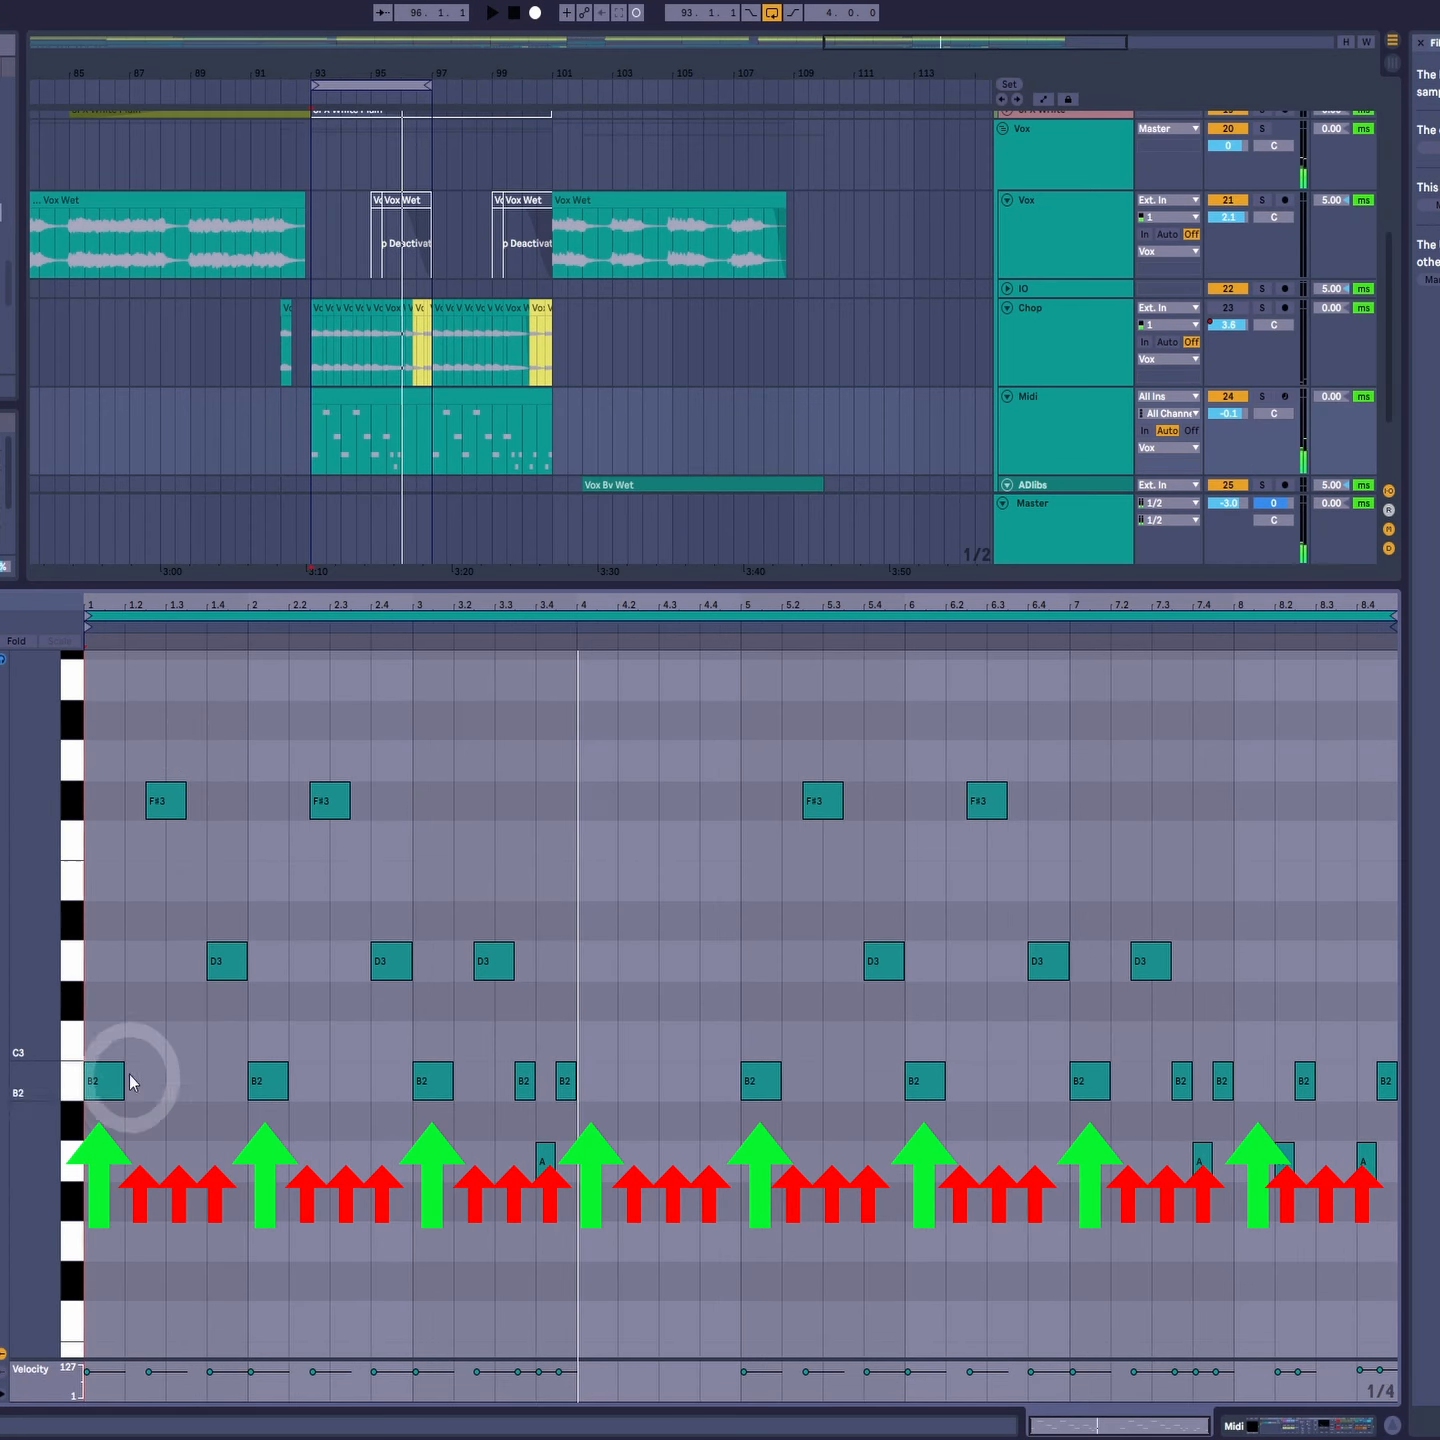
Step: Select the first B2 note in the Midi clip and play the melody from the start of the clip
drag(119, 1025, 136, 1120)
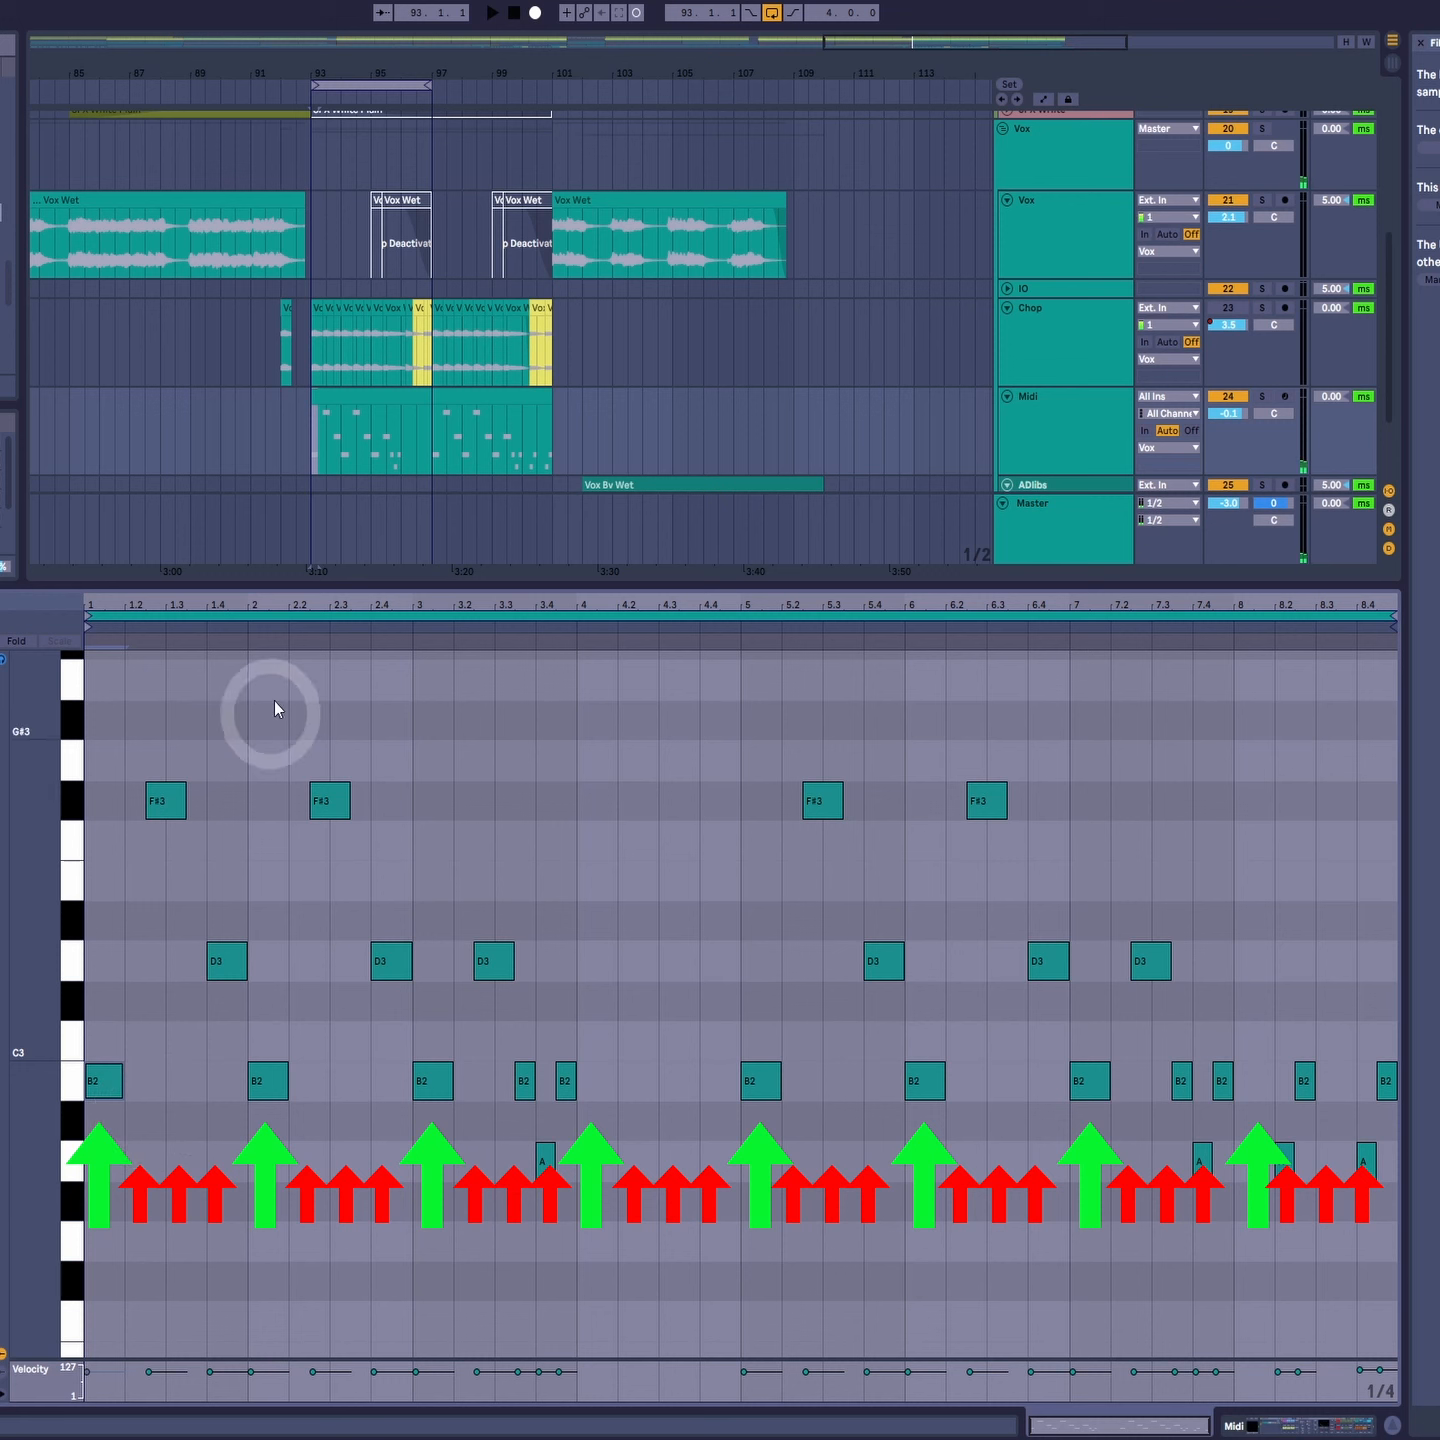
click(239, 907)
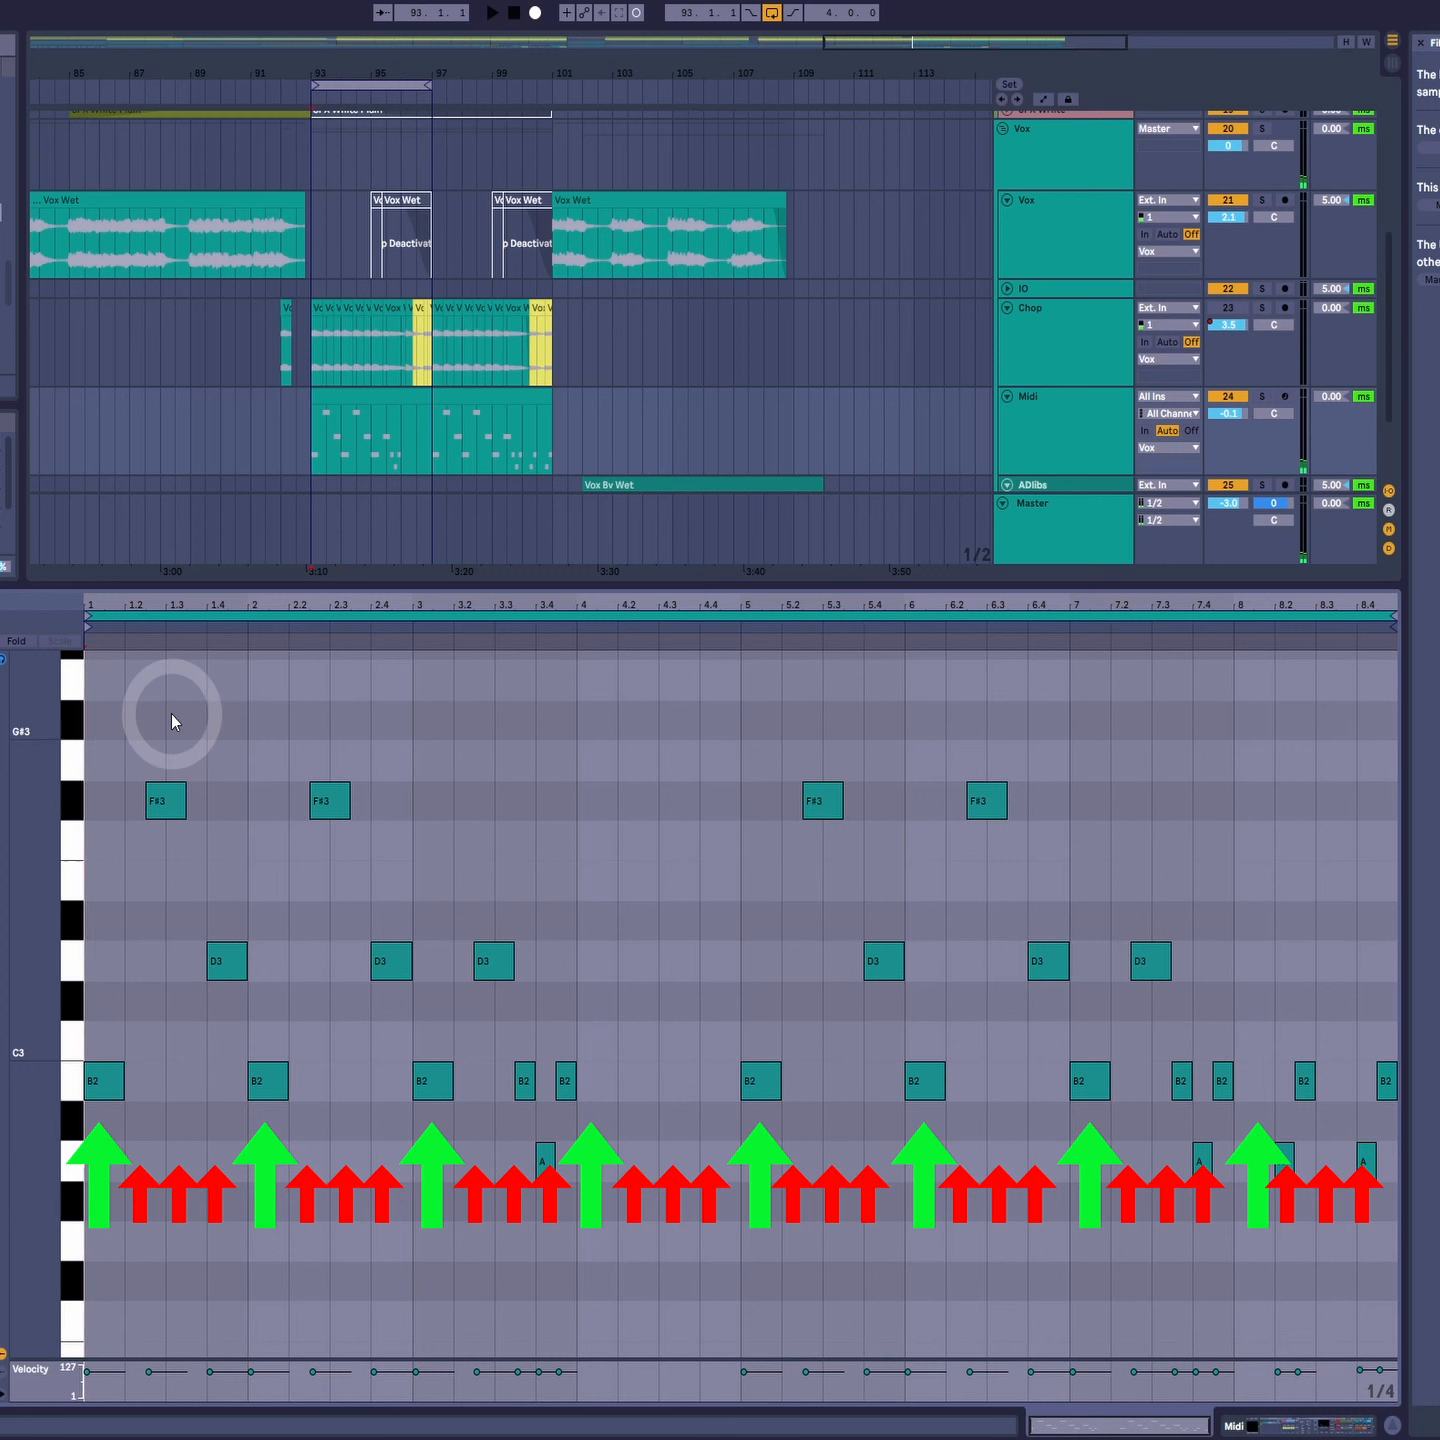
key(space)
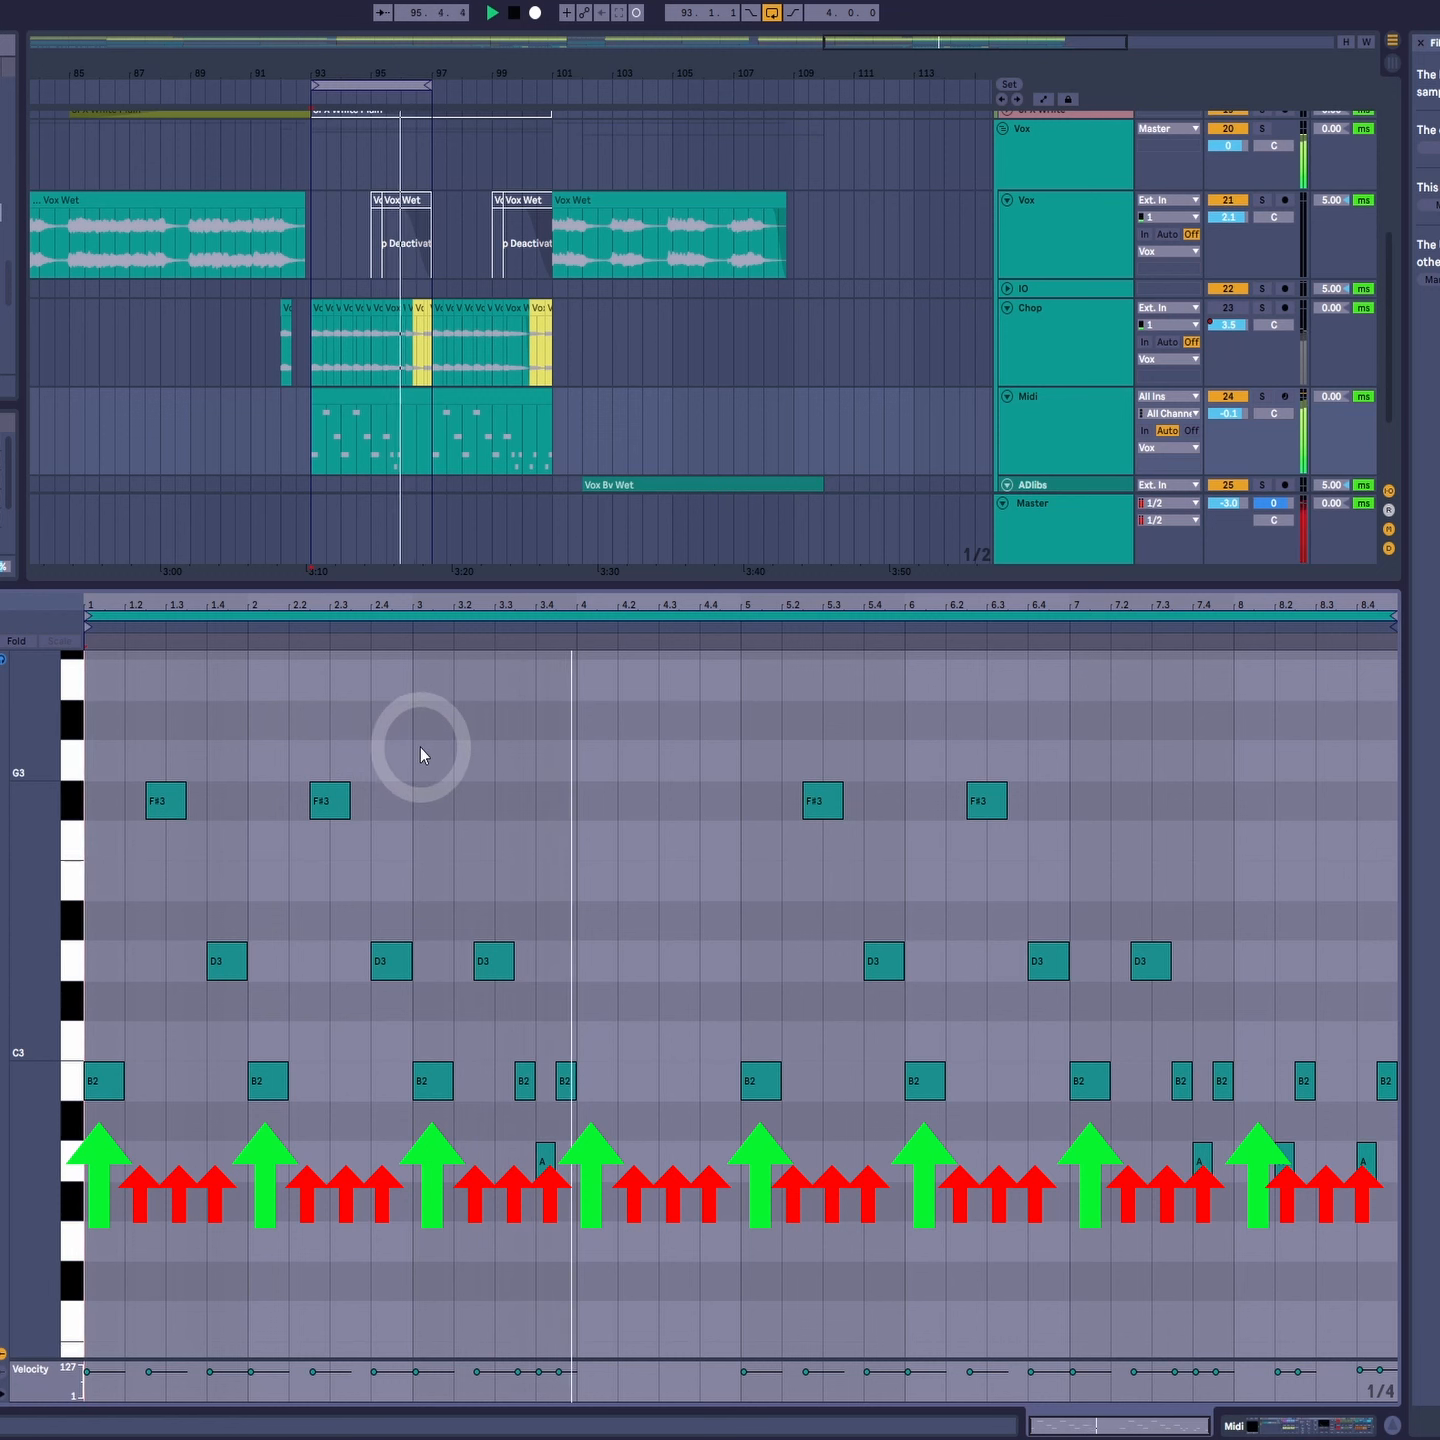
key(space)
click(248, 910)
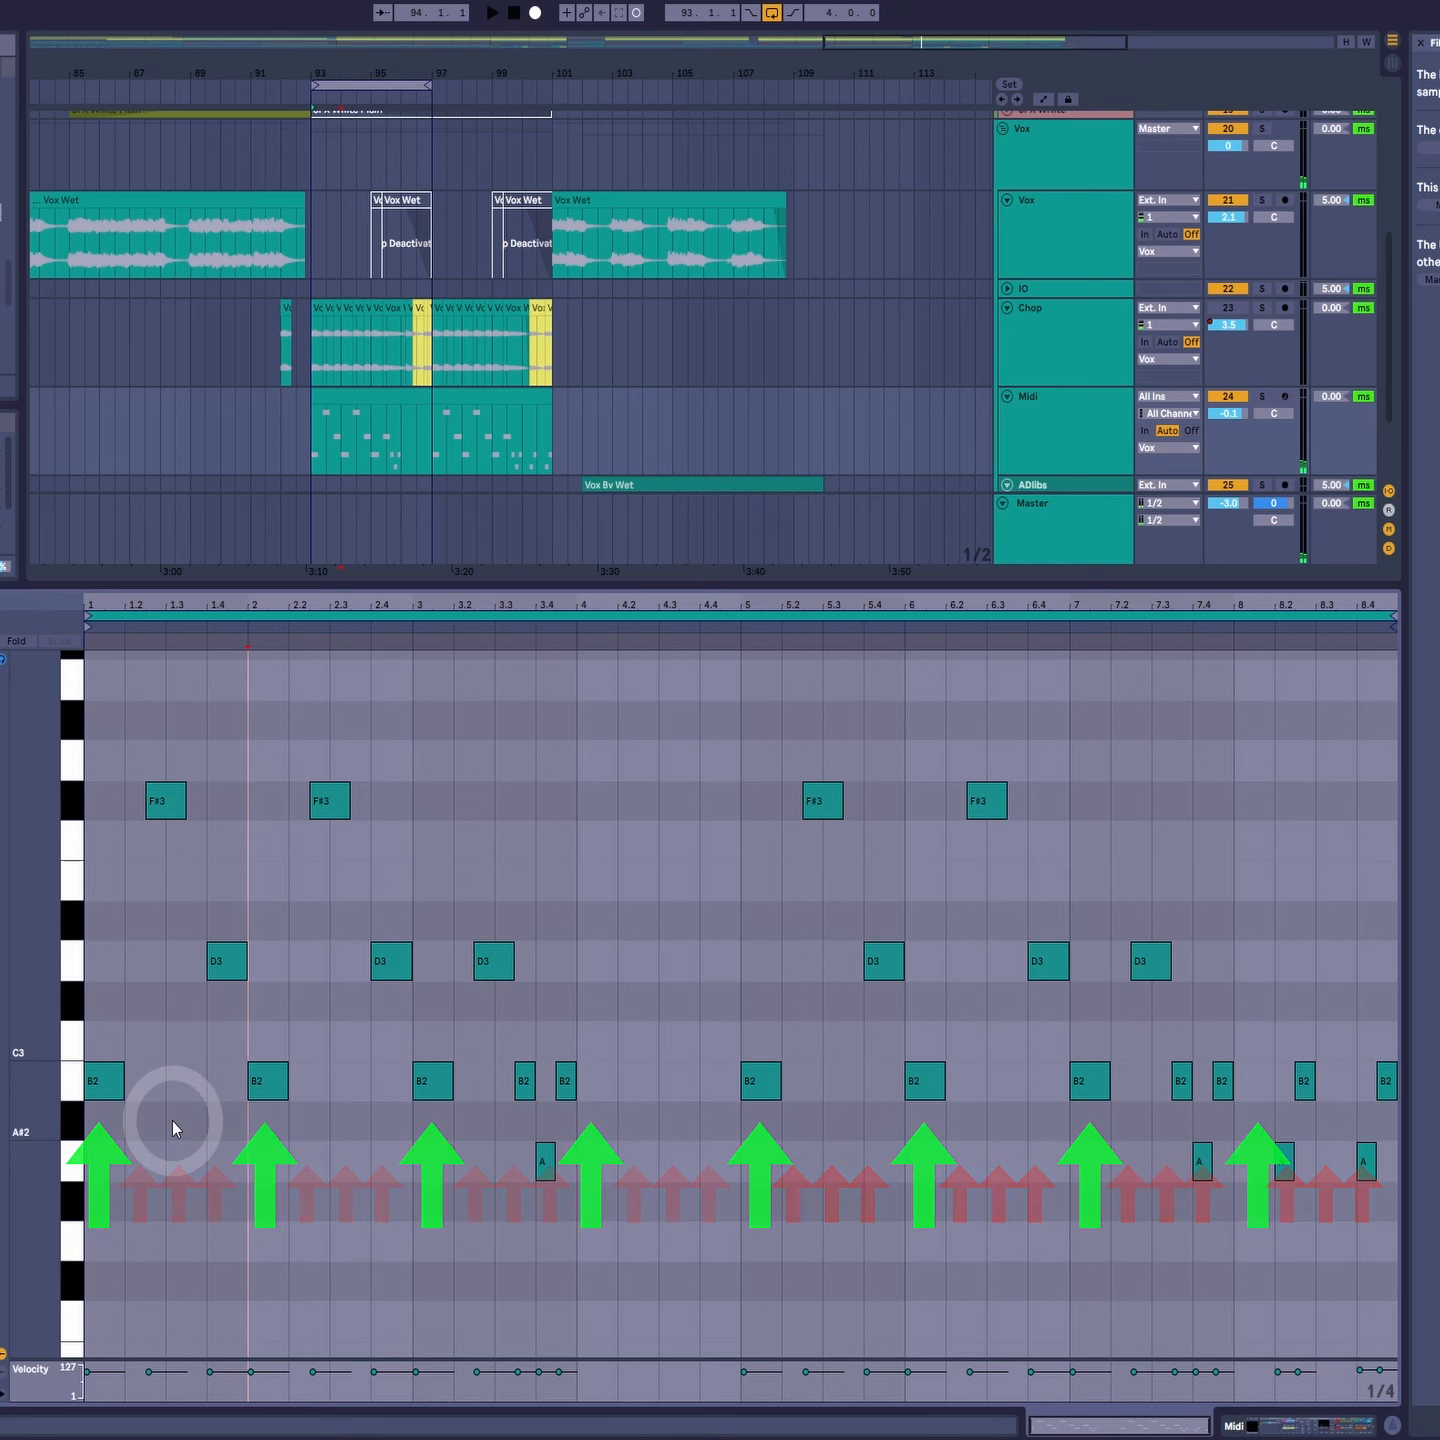
Step: Examine the rhythm of the clip's first bar by selecting the first D3 note and the first F#3 note
drag(157, 604, 158, 612)
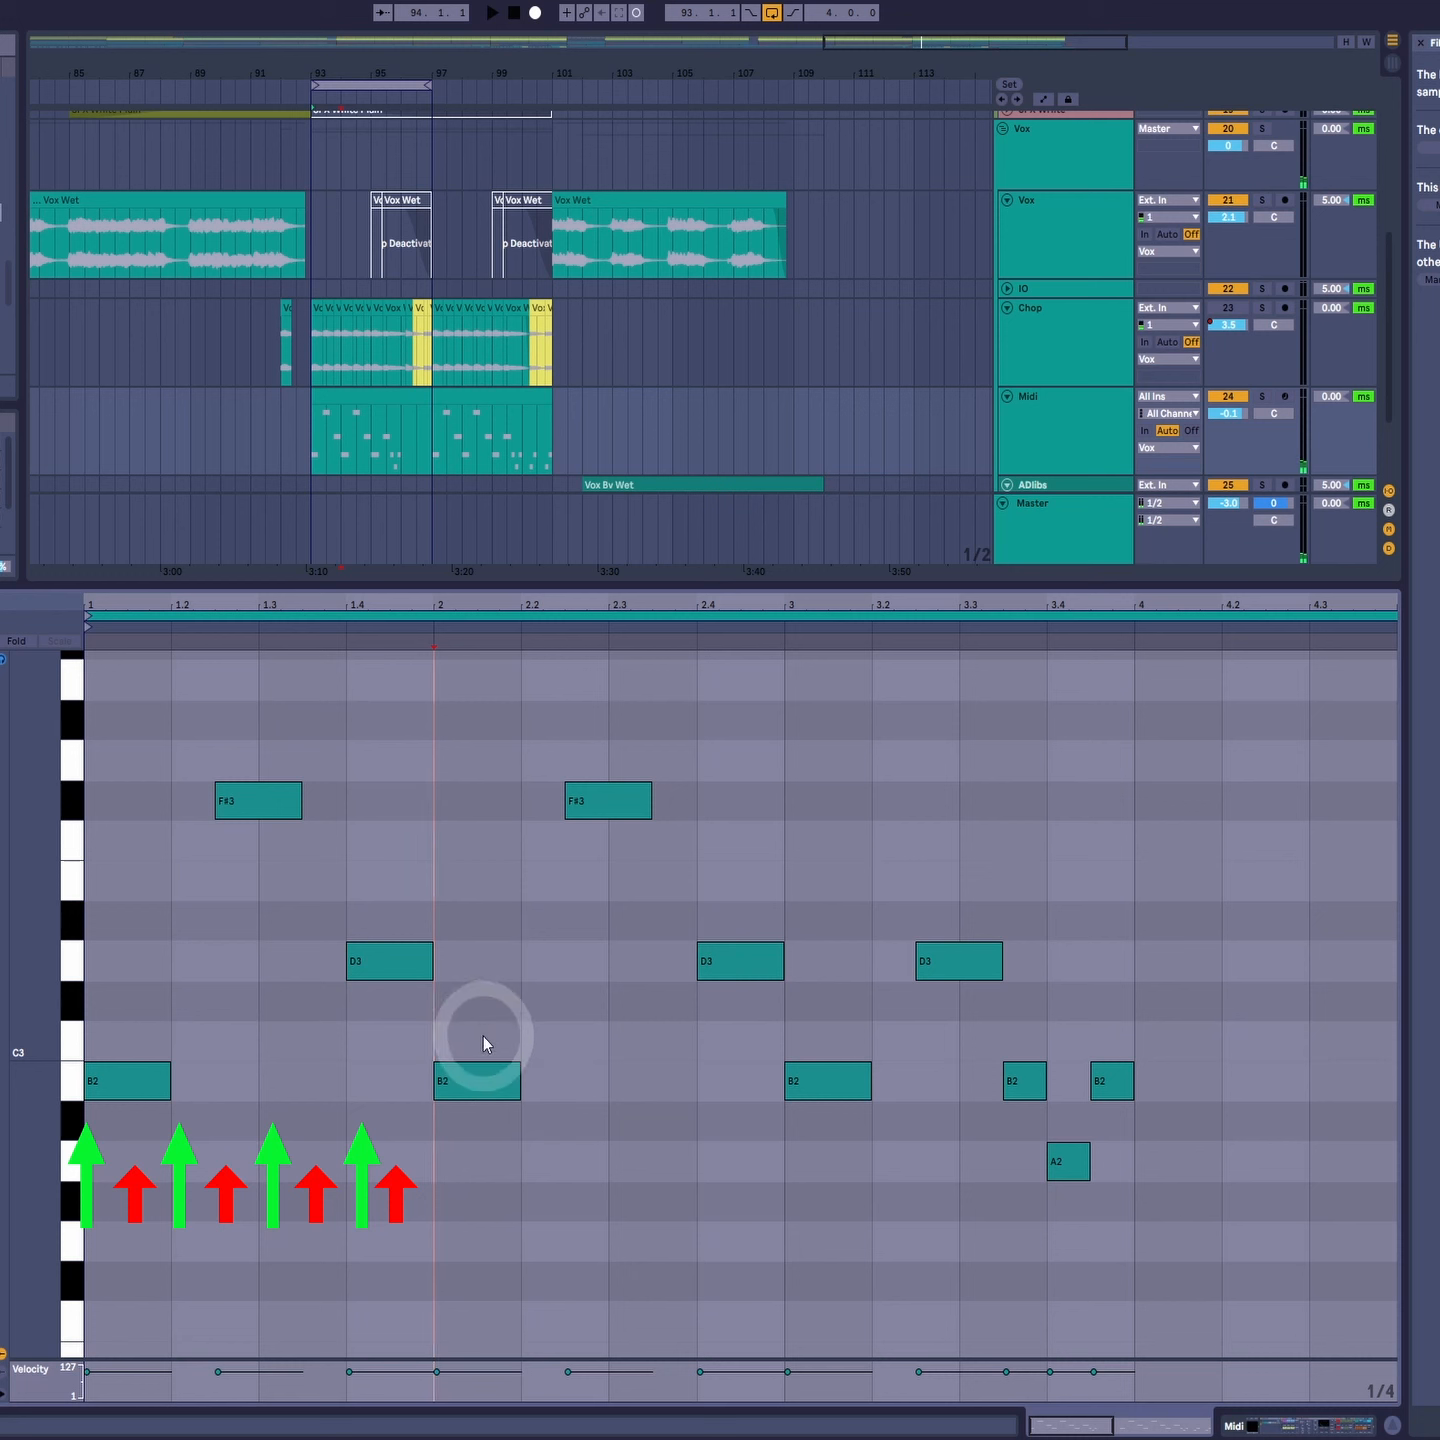
click(410, 960)
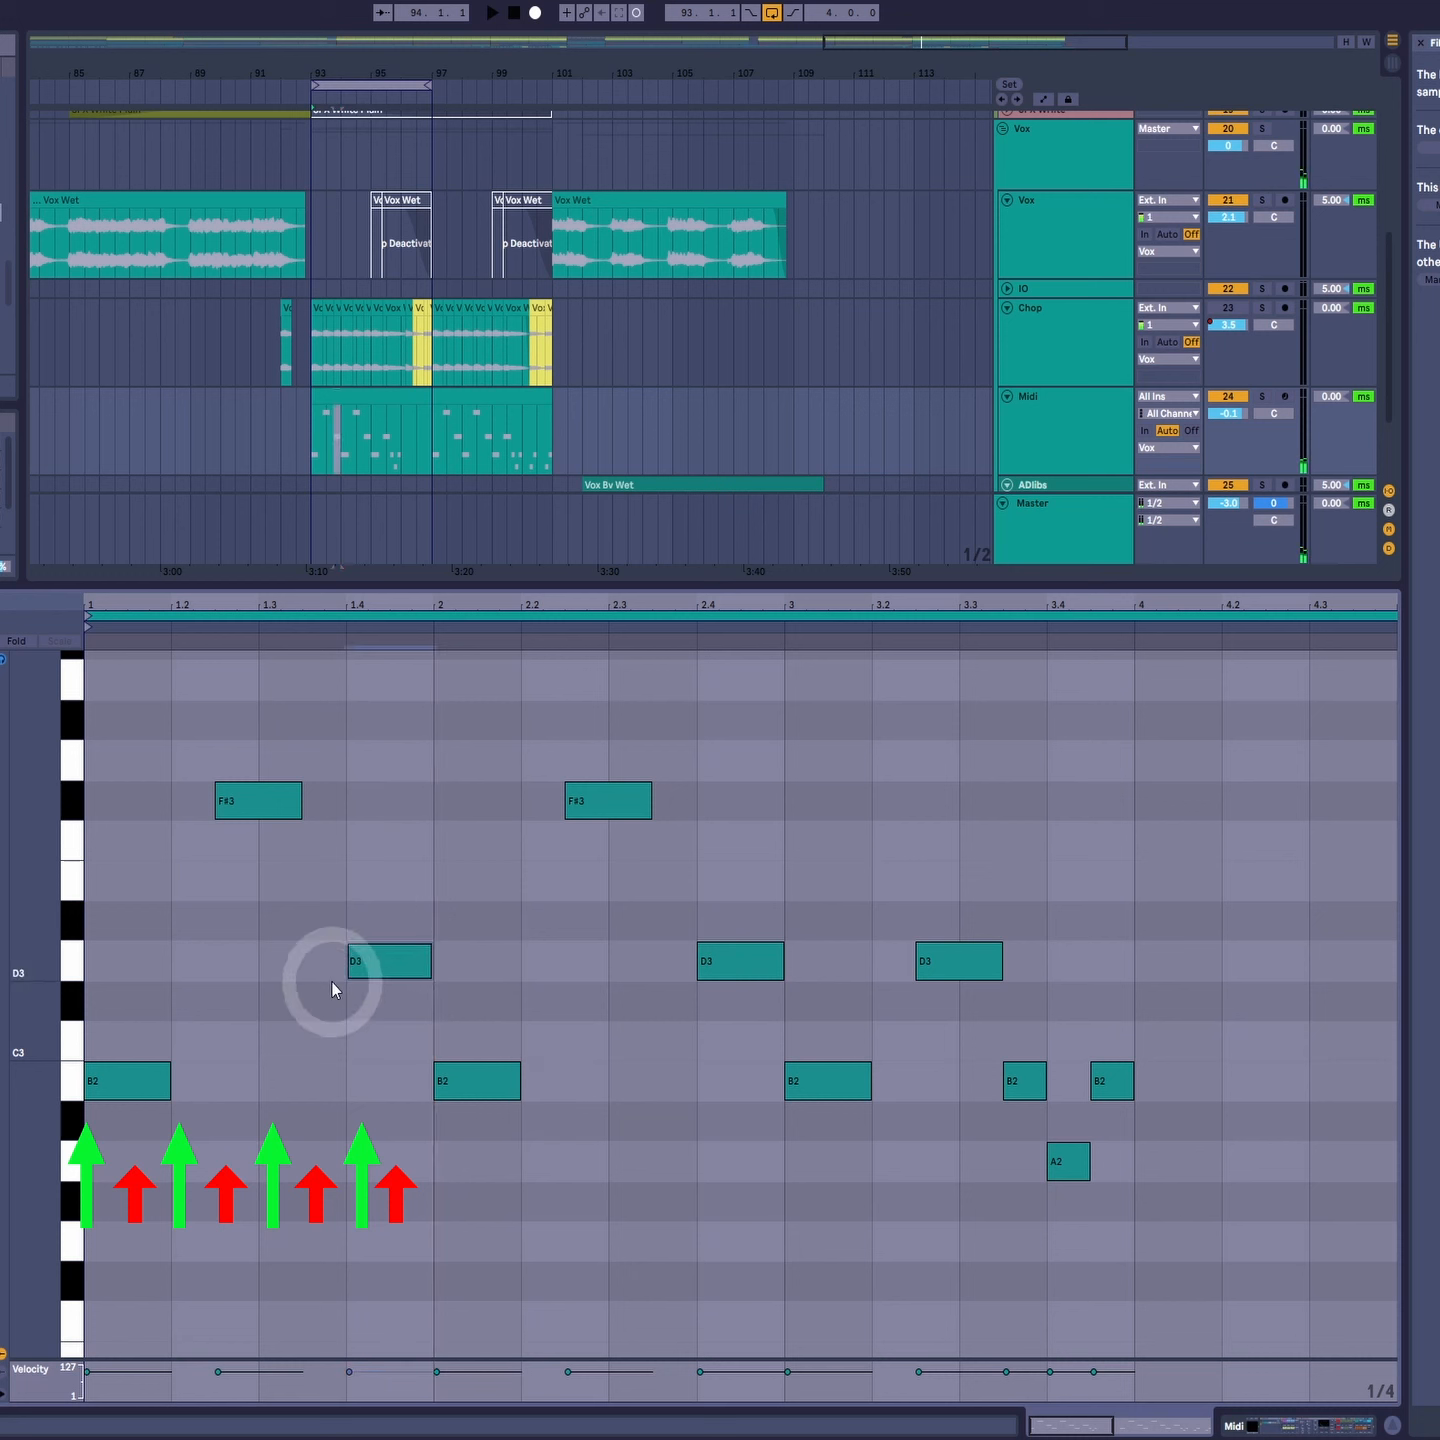
click(261, 745)
click(261, 889)
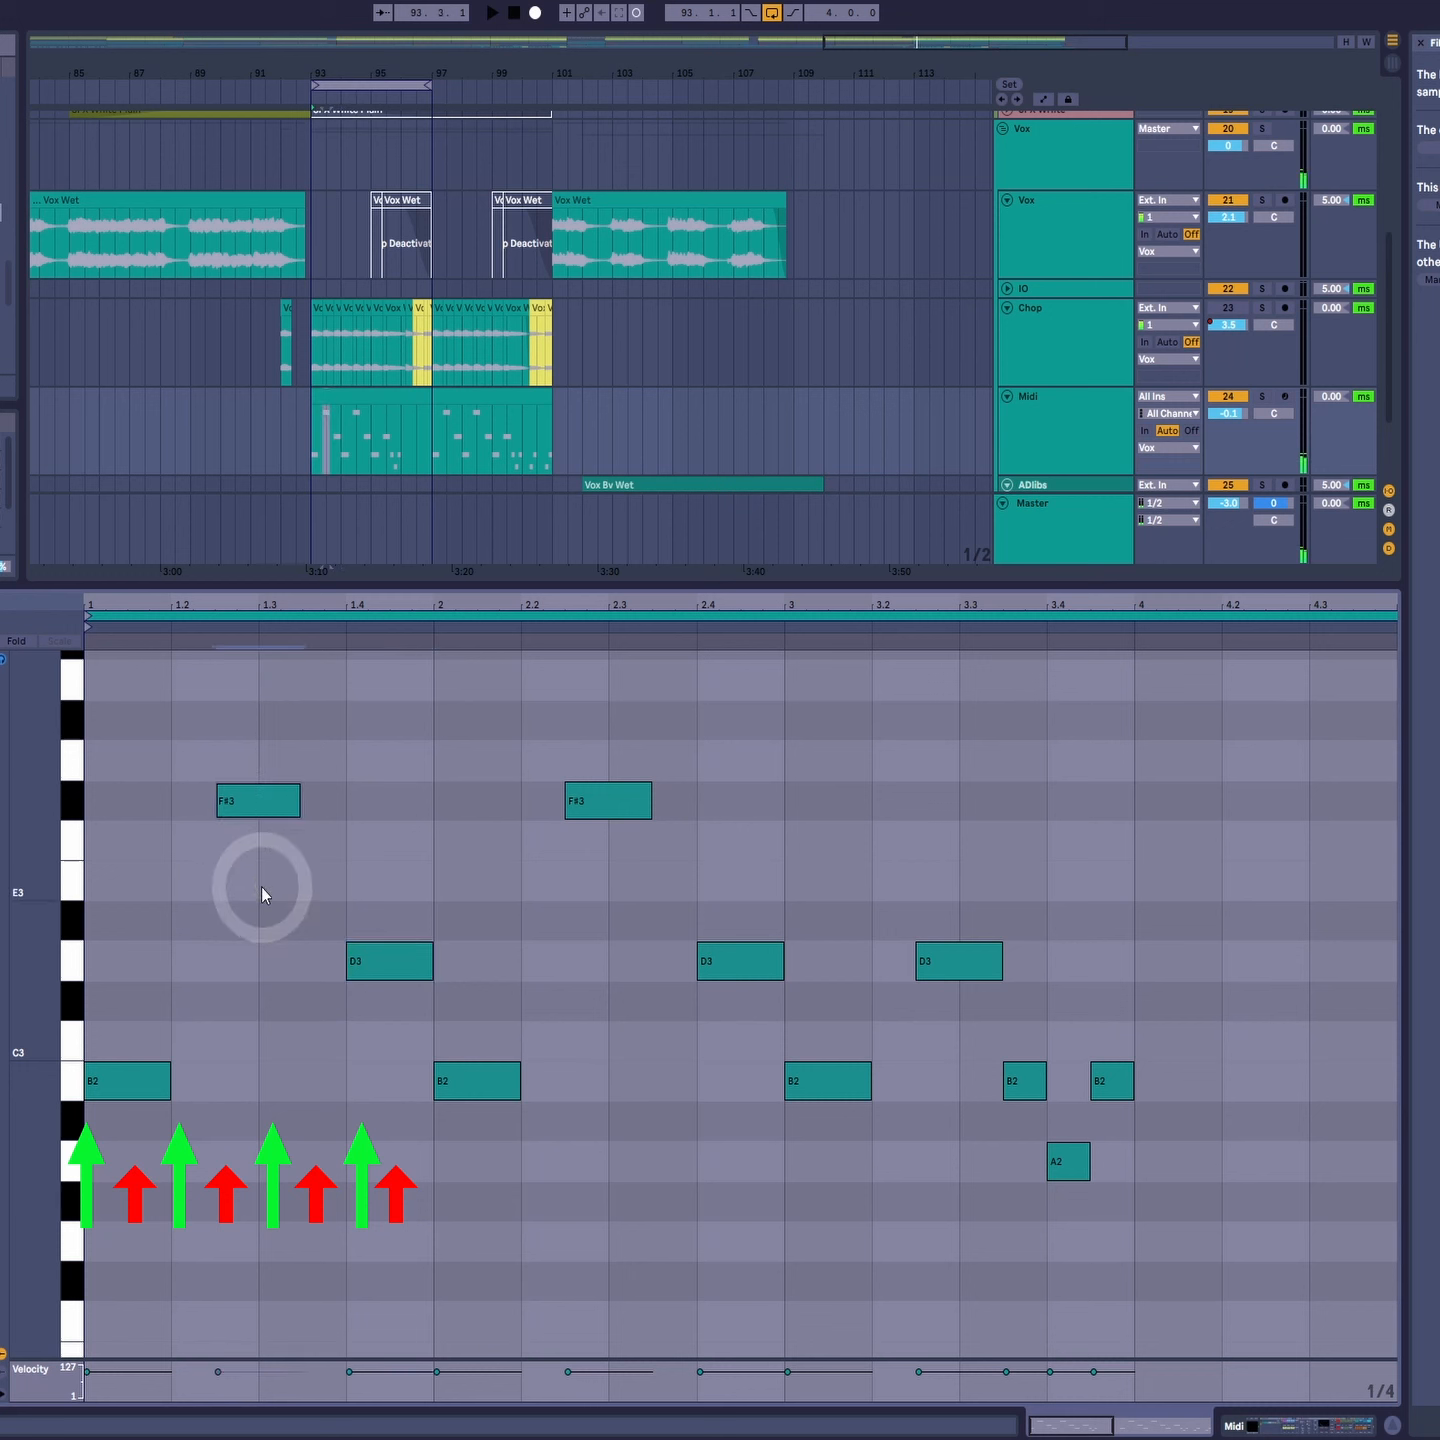
key(ctrl+2)
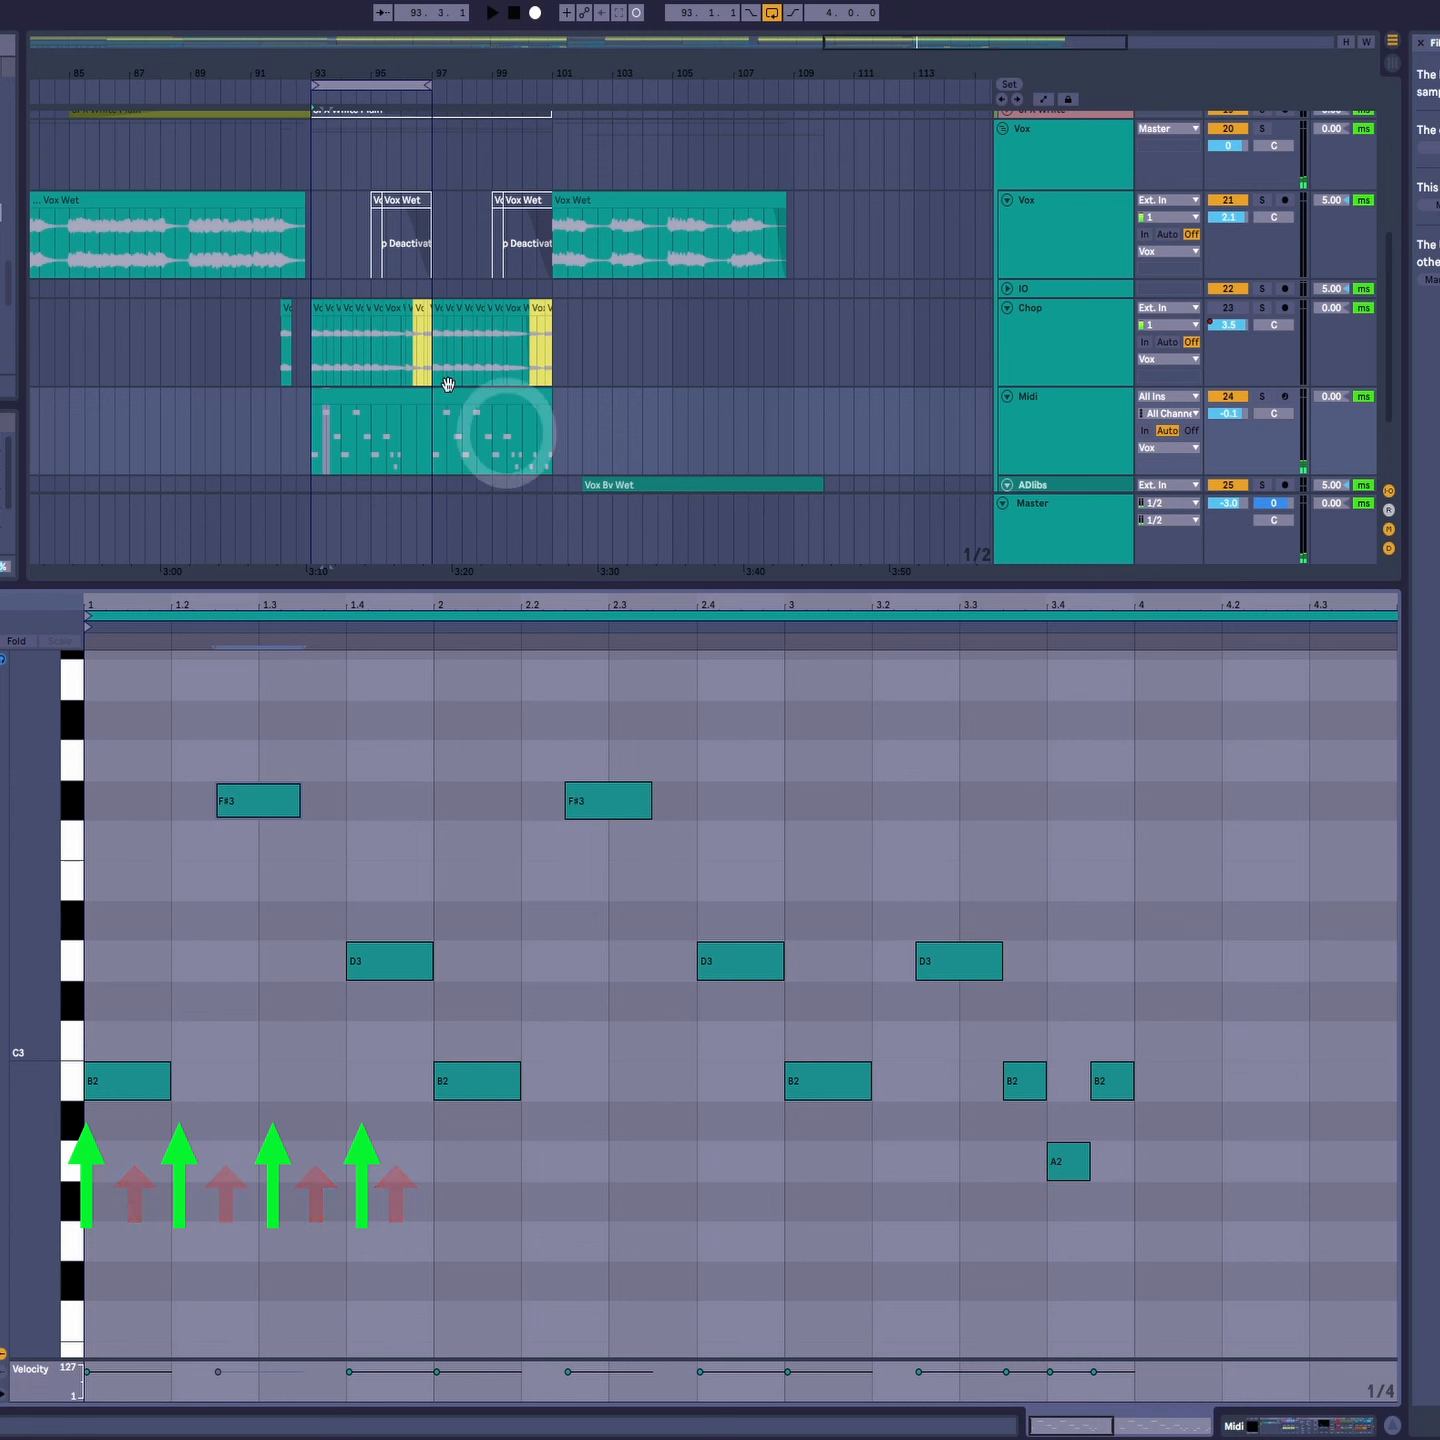
Step: Move the Midi melody clip to bar 109 and create an empty MIDI clip from bar 93 to bar 97
click(361, 398)
drag(360, 399, 836, 412)
click(370, 425)
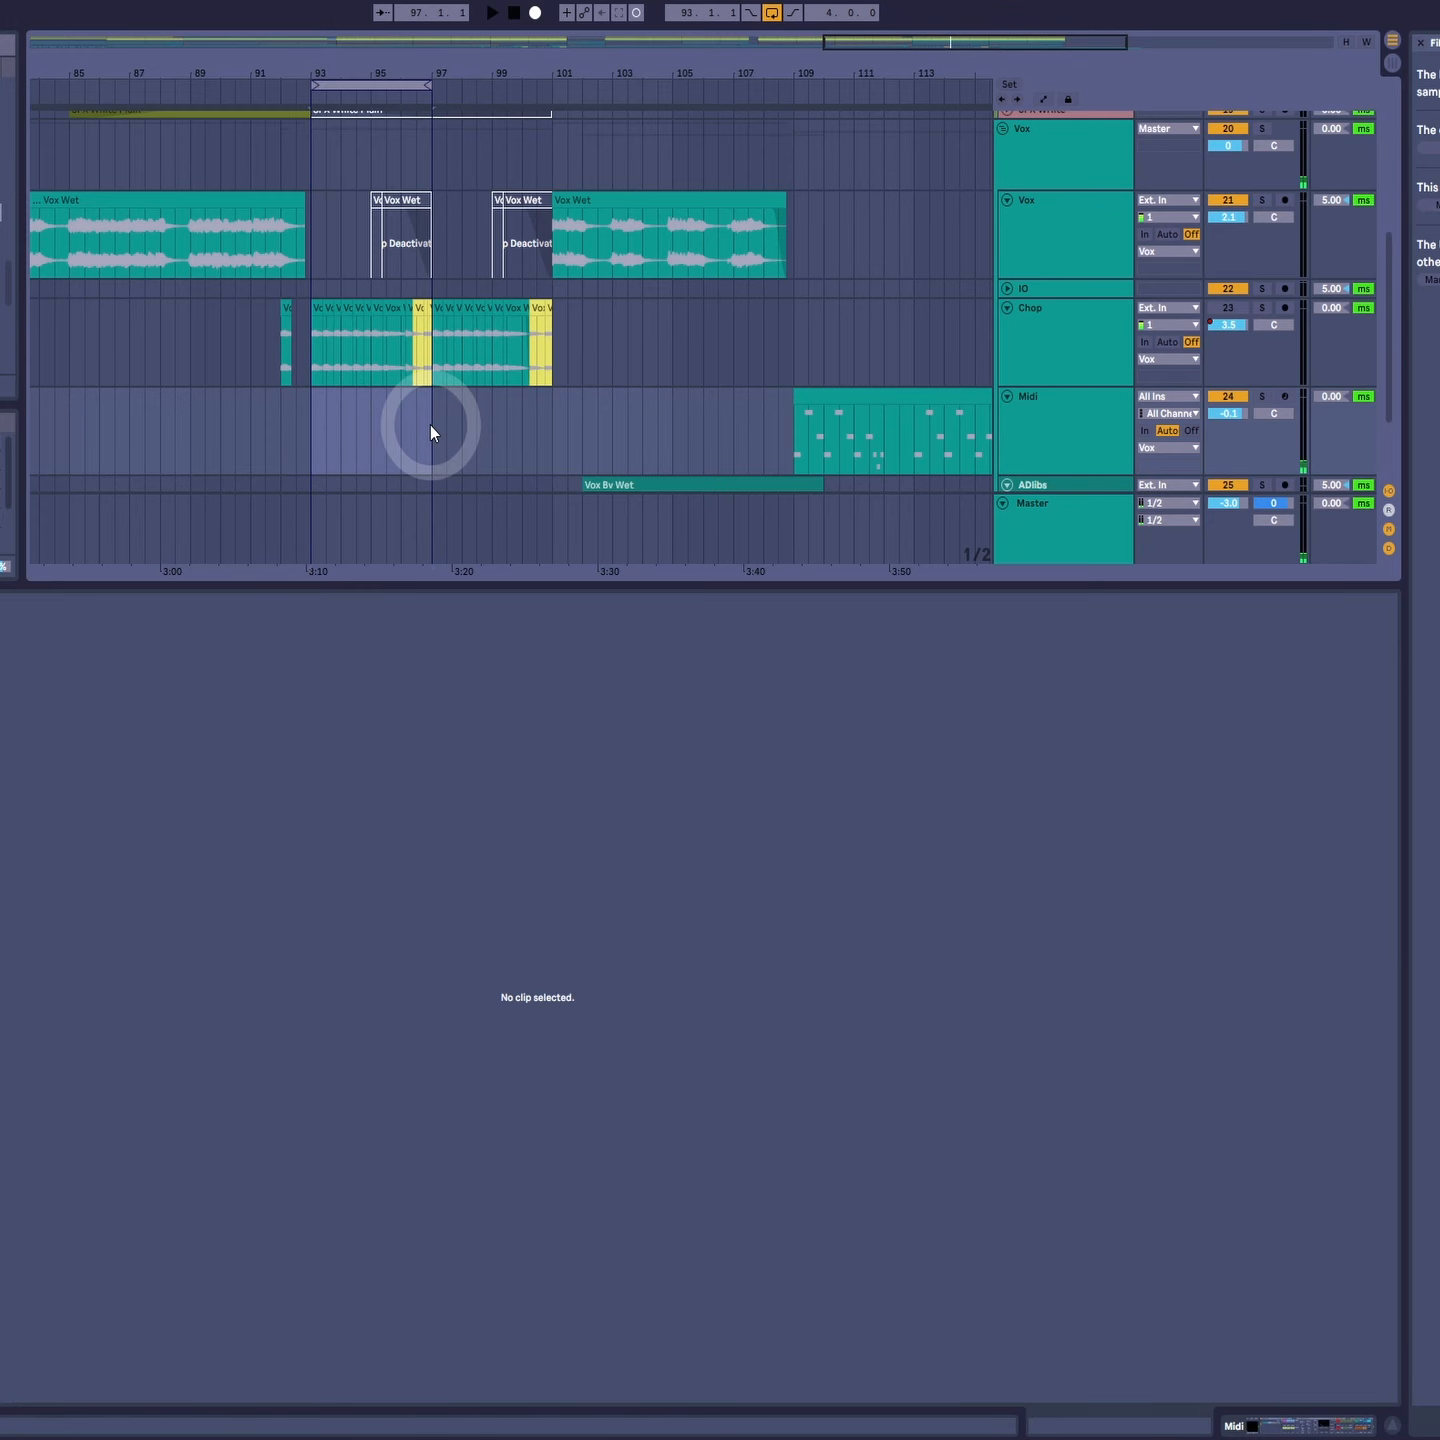
double_click(429, 425)
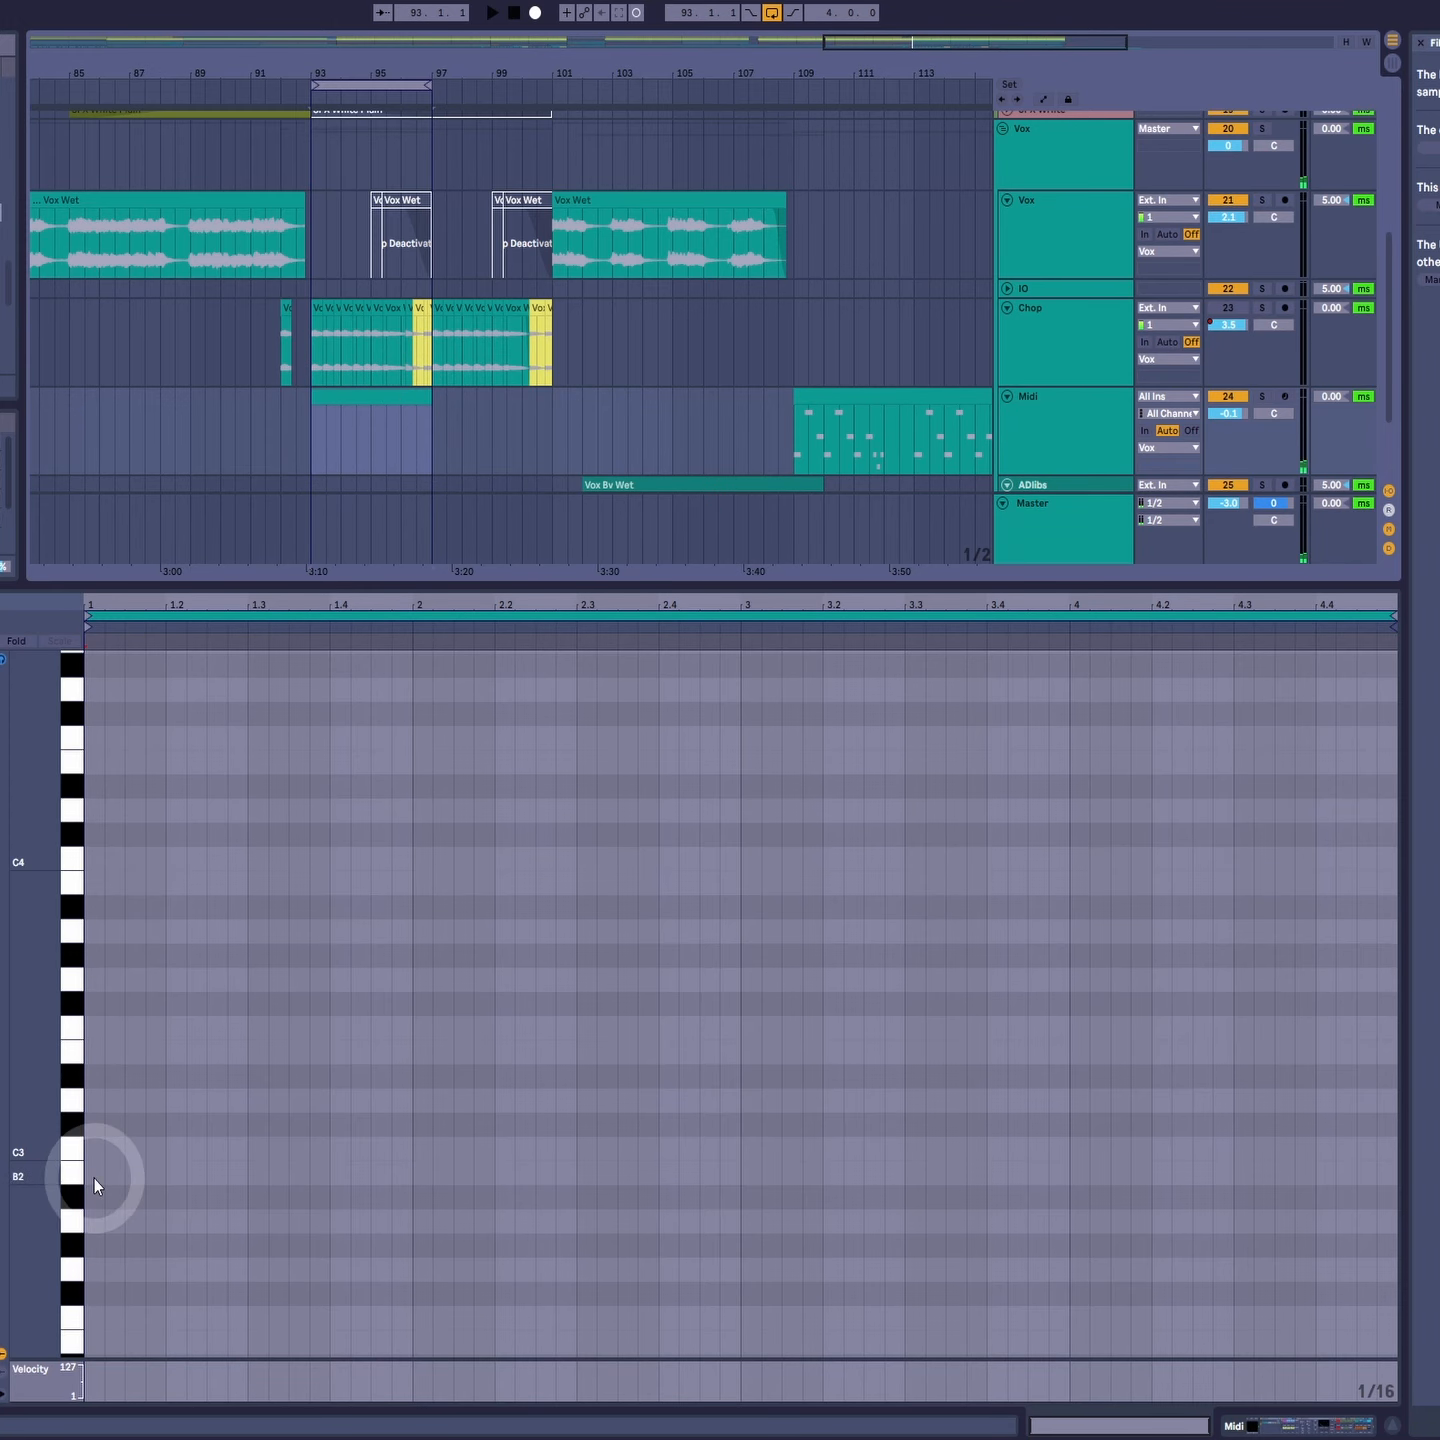
click(838, 406)
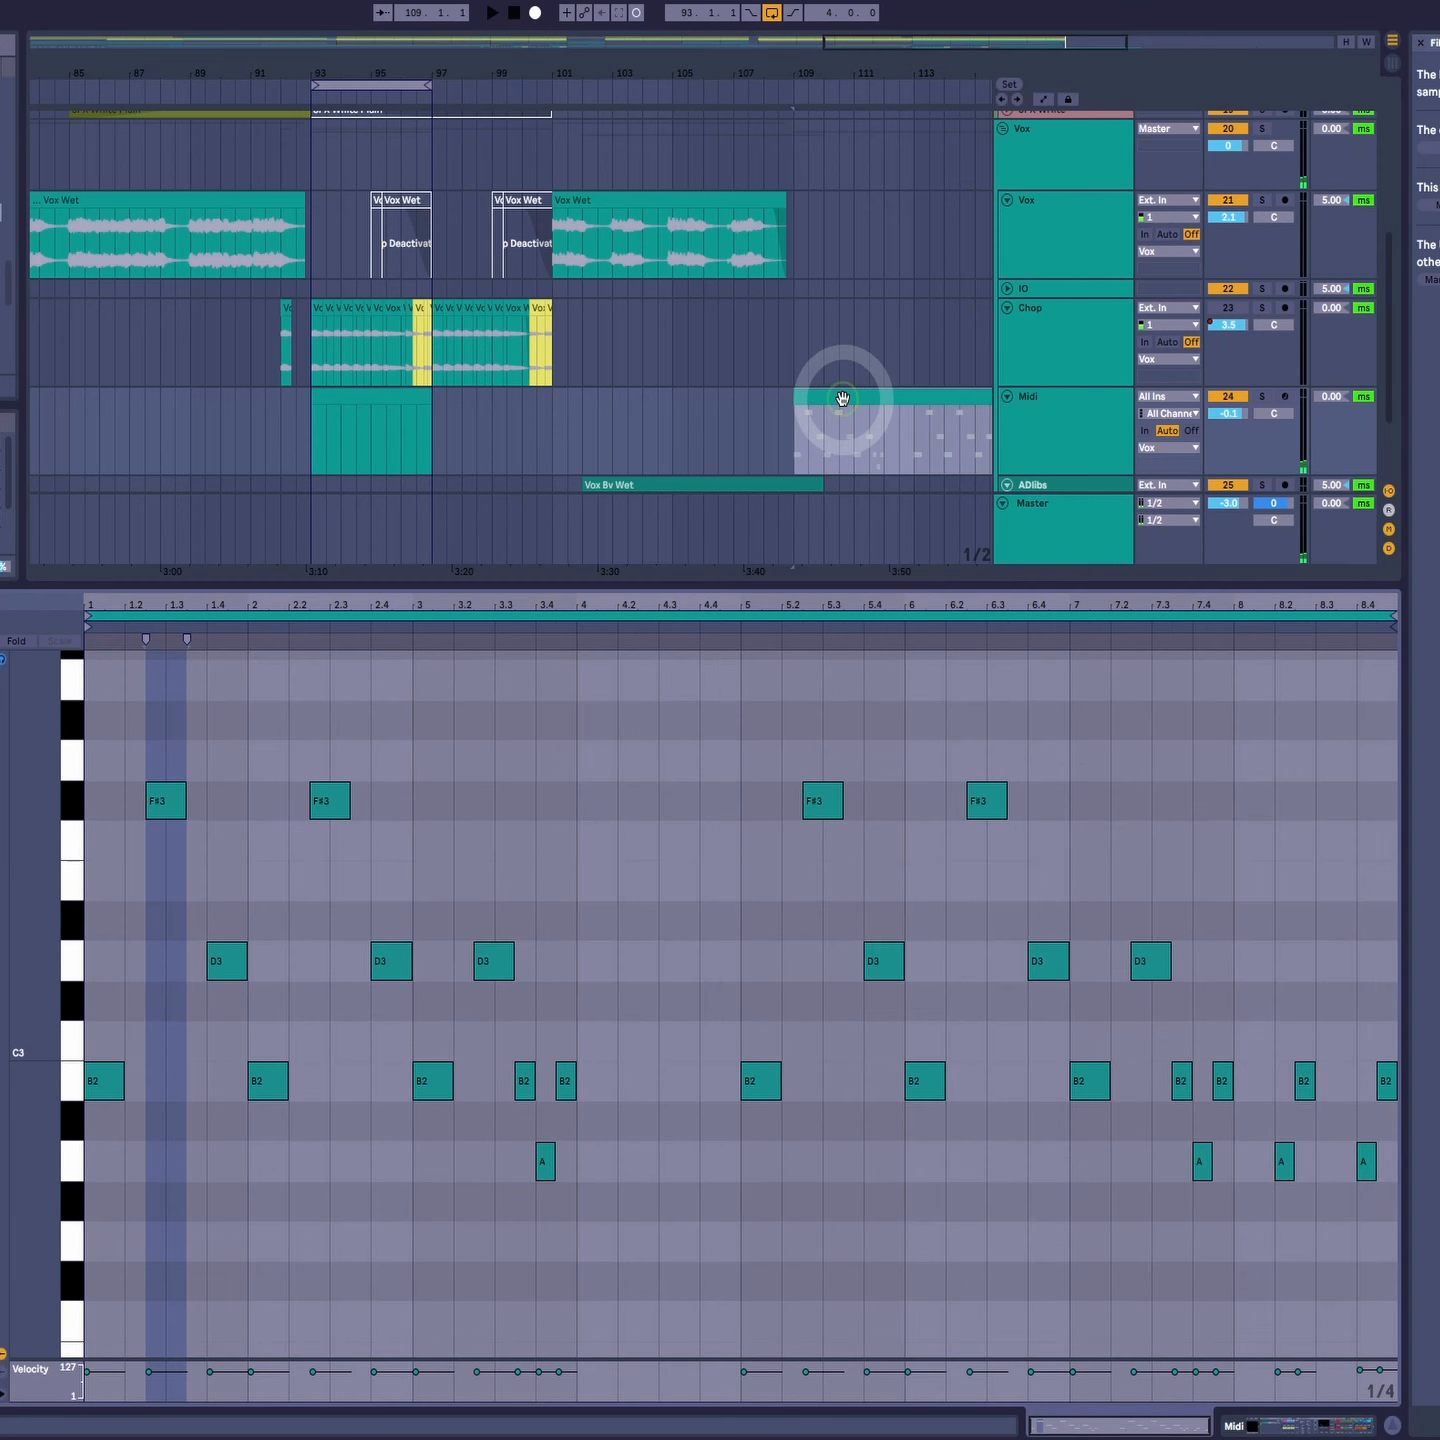
click(331, 419)
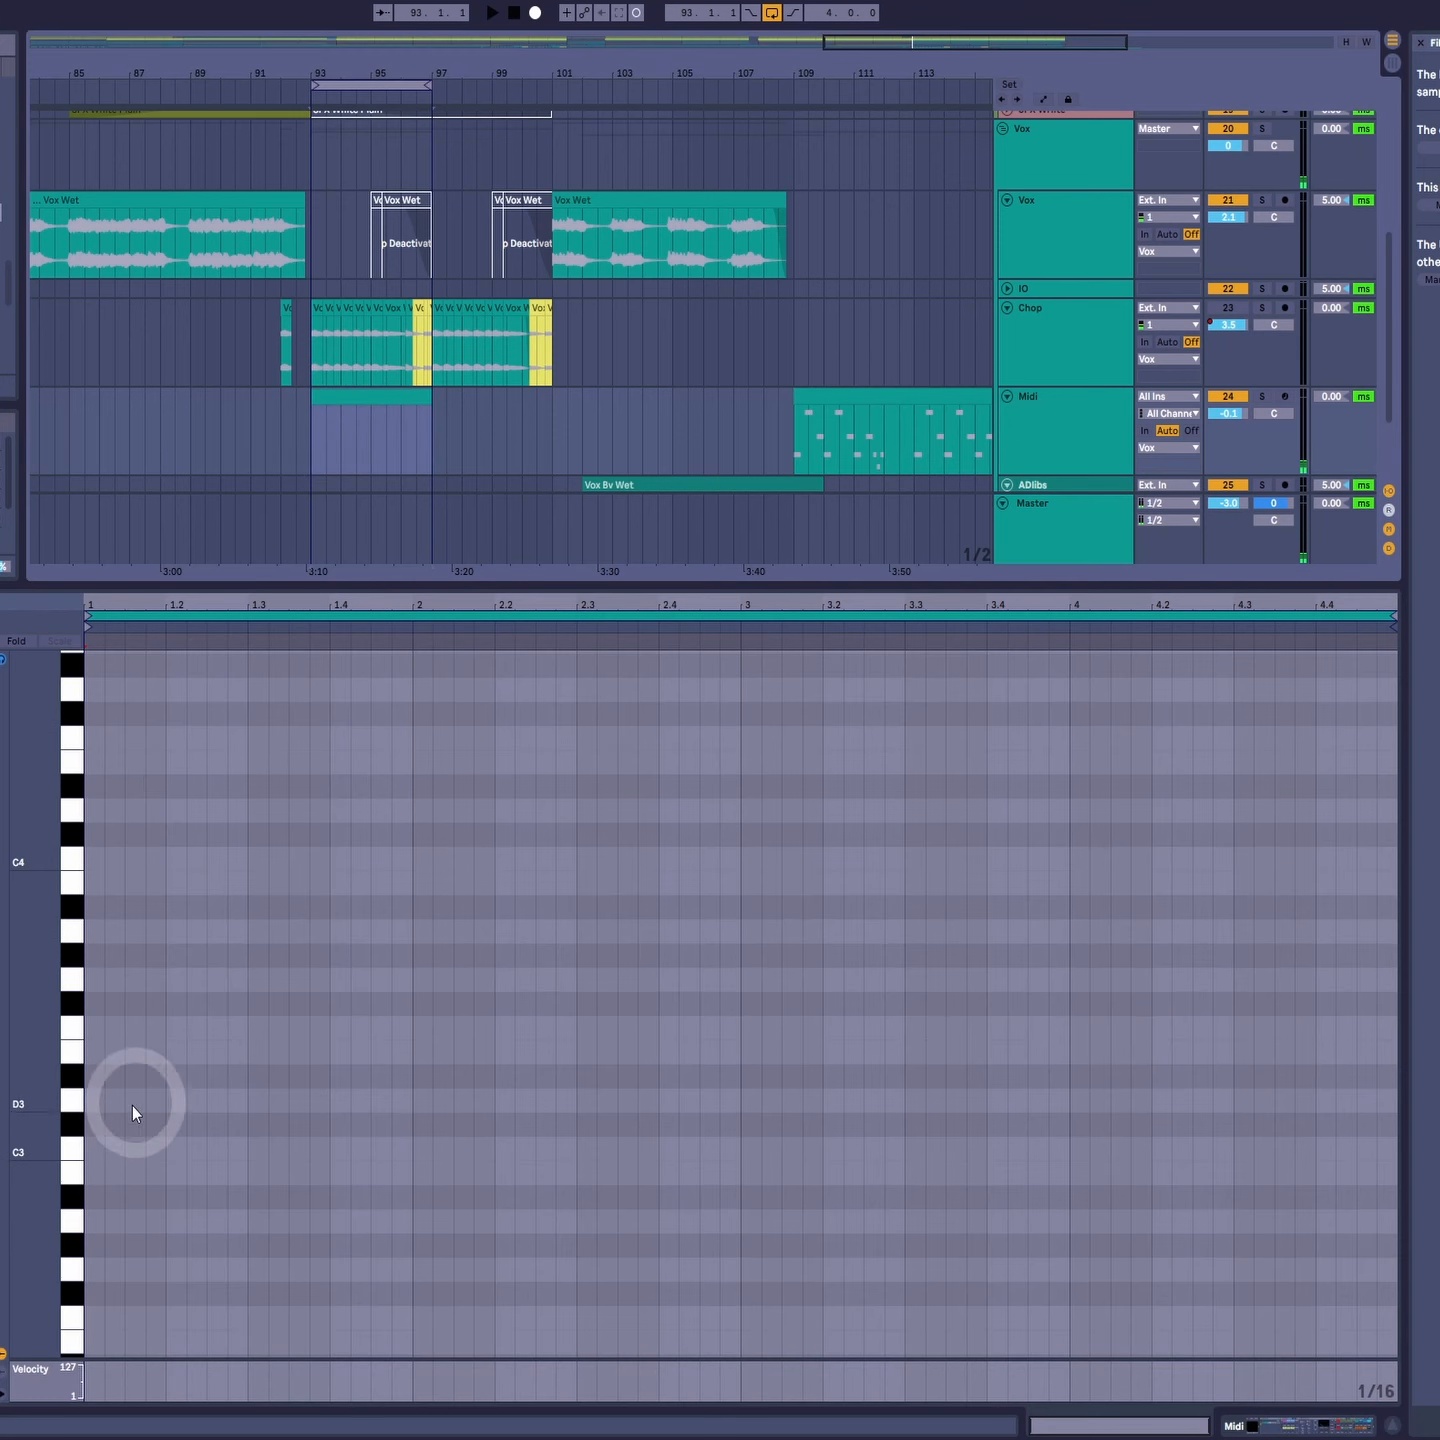
Step: Draw an eighth-length B2 note at 1.1.3 and a column of sixteenth notes B2, C#3, D3, E3, F#3, G3 and A3 at the clip start
double_click(98, 1172)
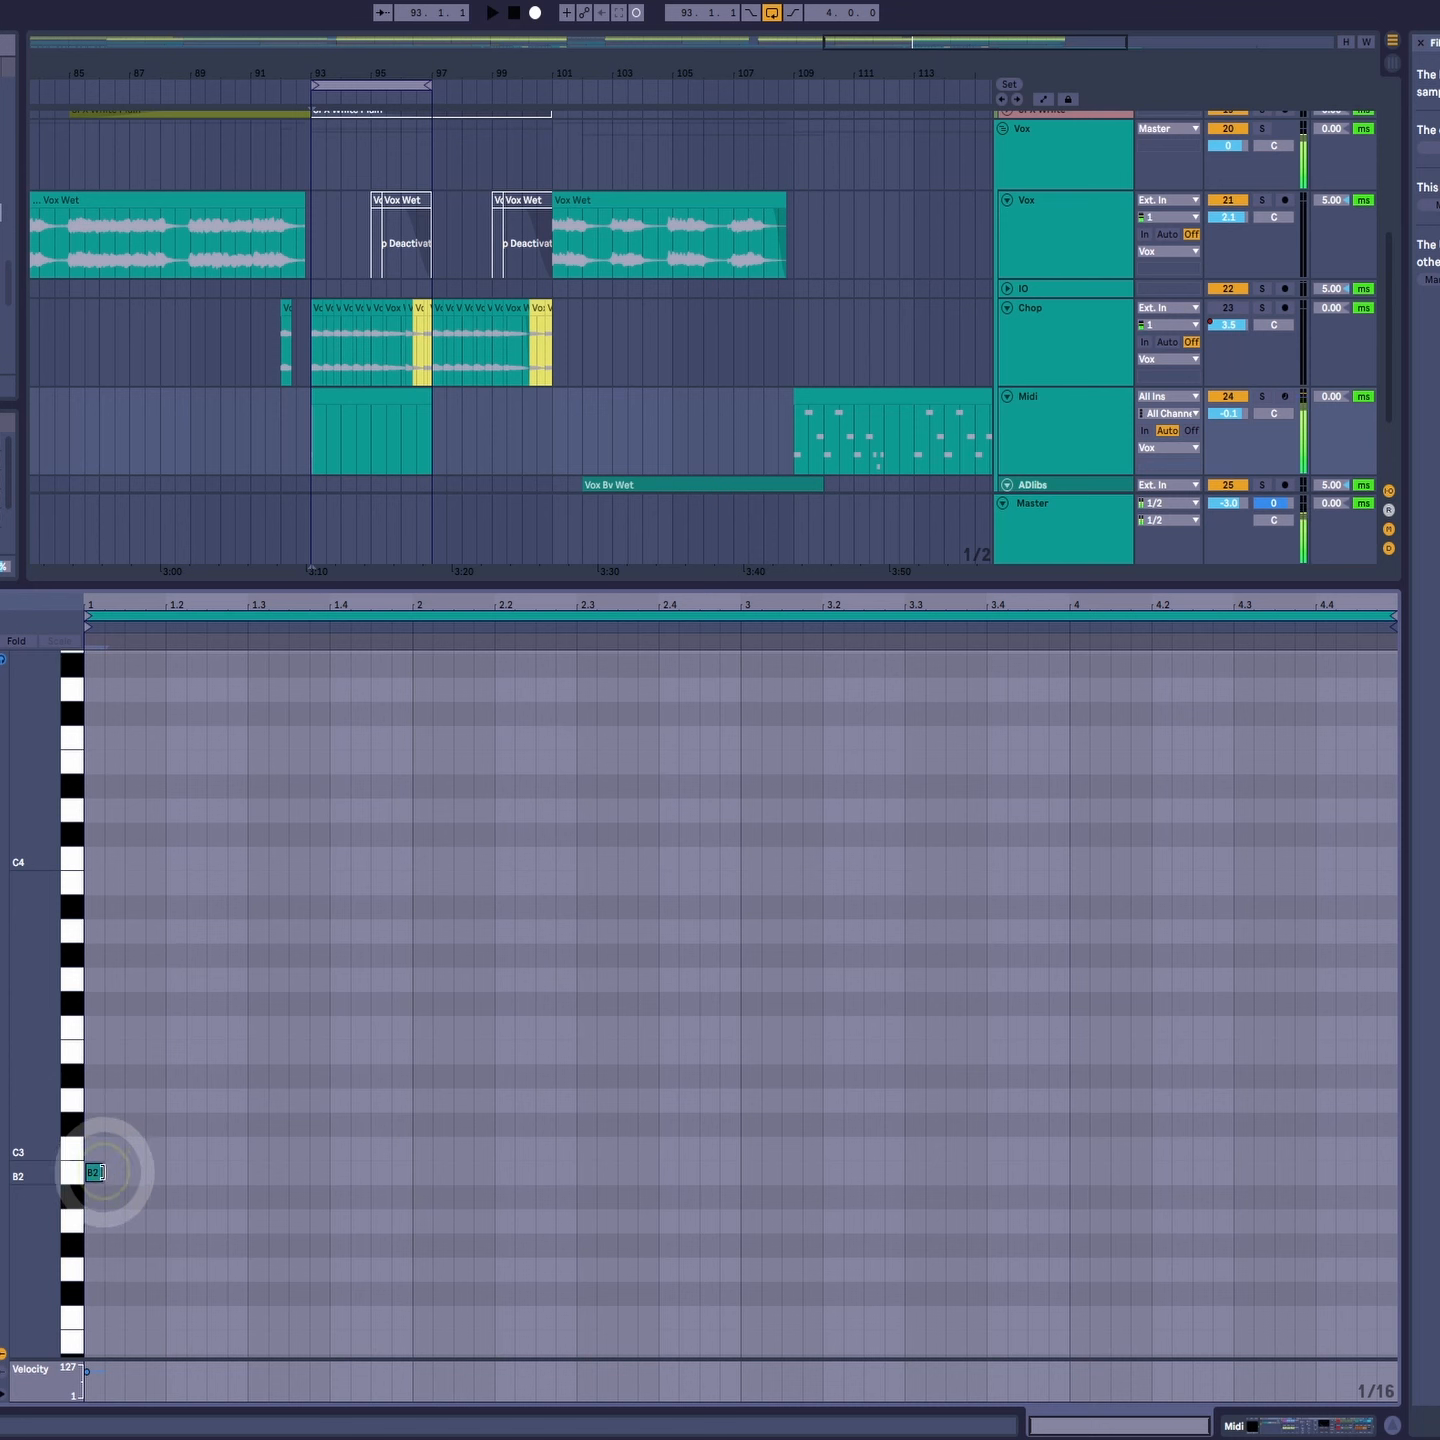
drag(104, 1172, 155, 1184)
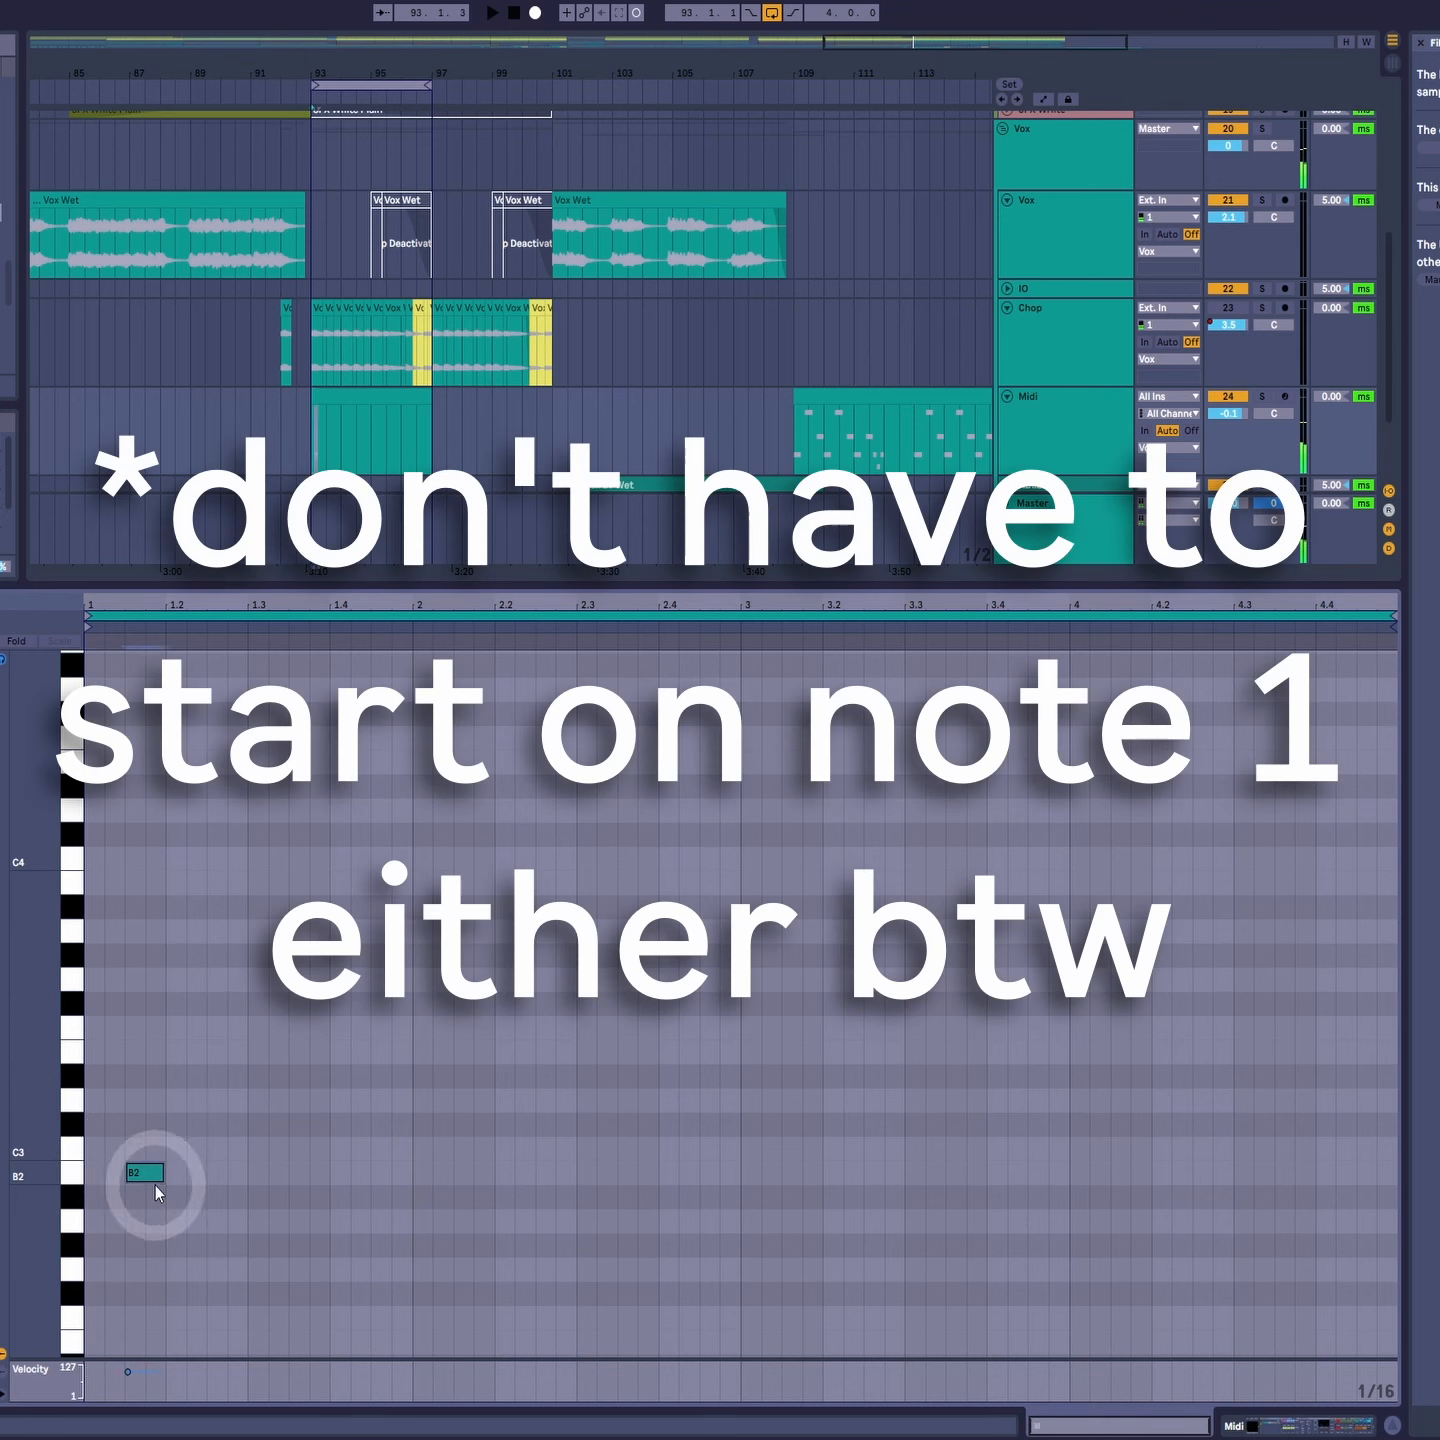
double_click(95, 1172)
double_click(93, 1124)
double_click(93, 1100)
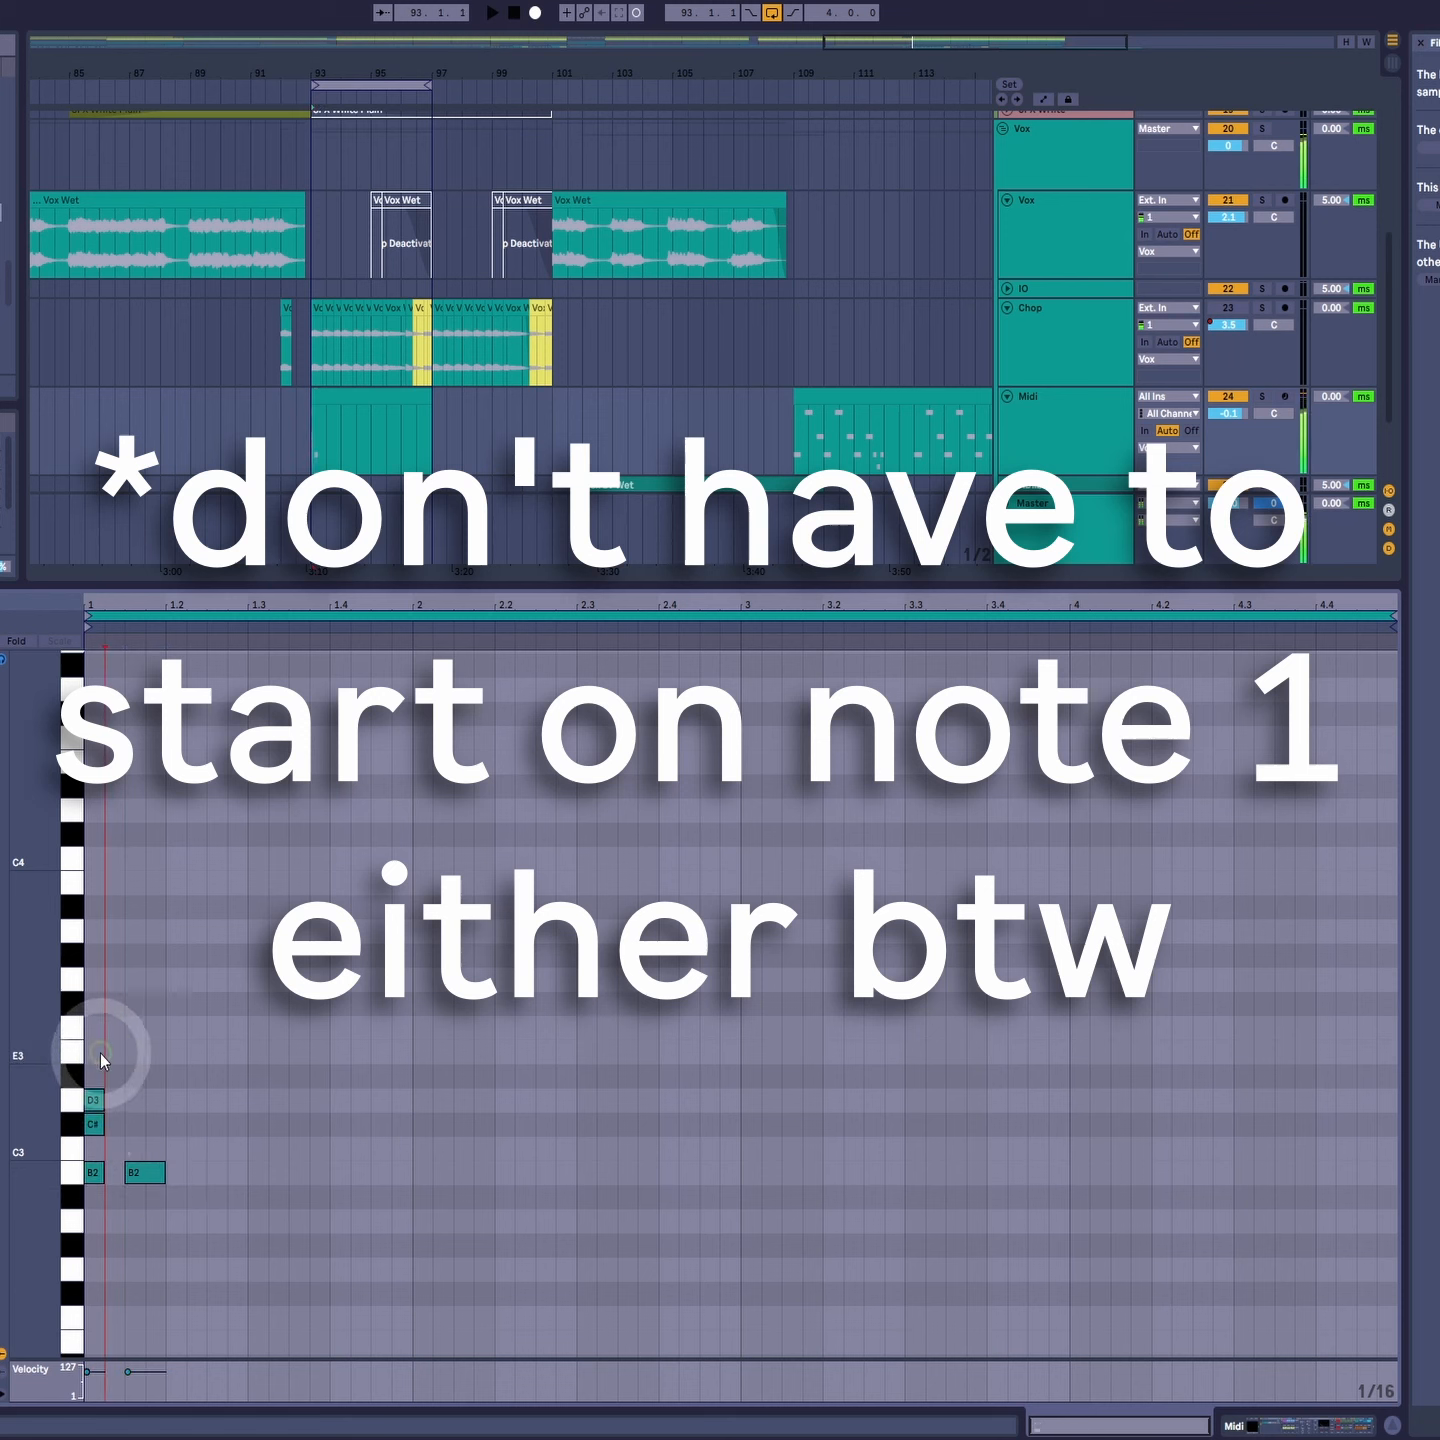
double_click(94, 1051)
double_click(93, 1003)
double_click(93, 979)
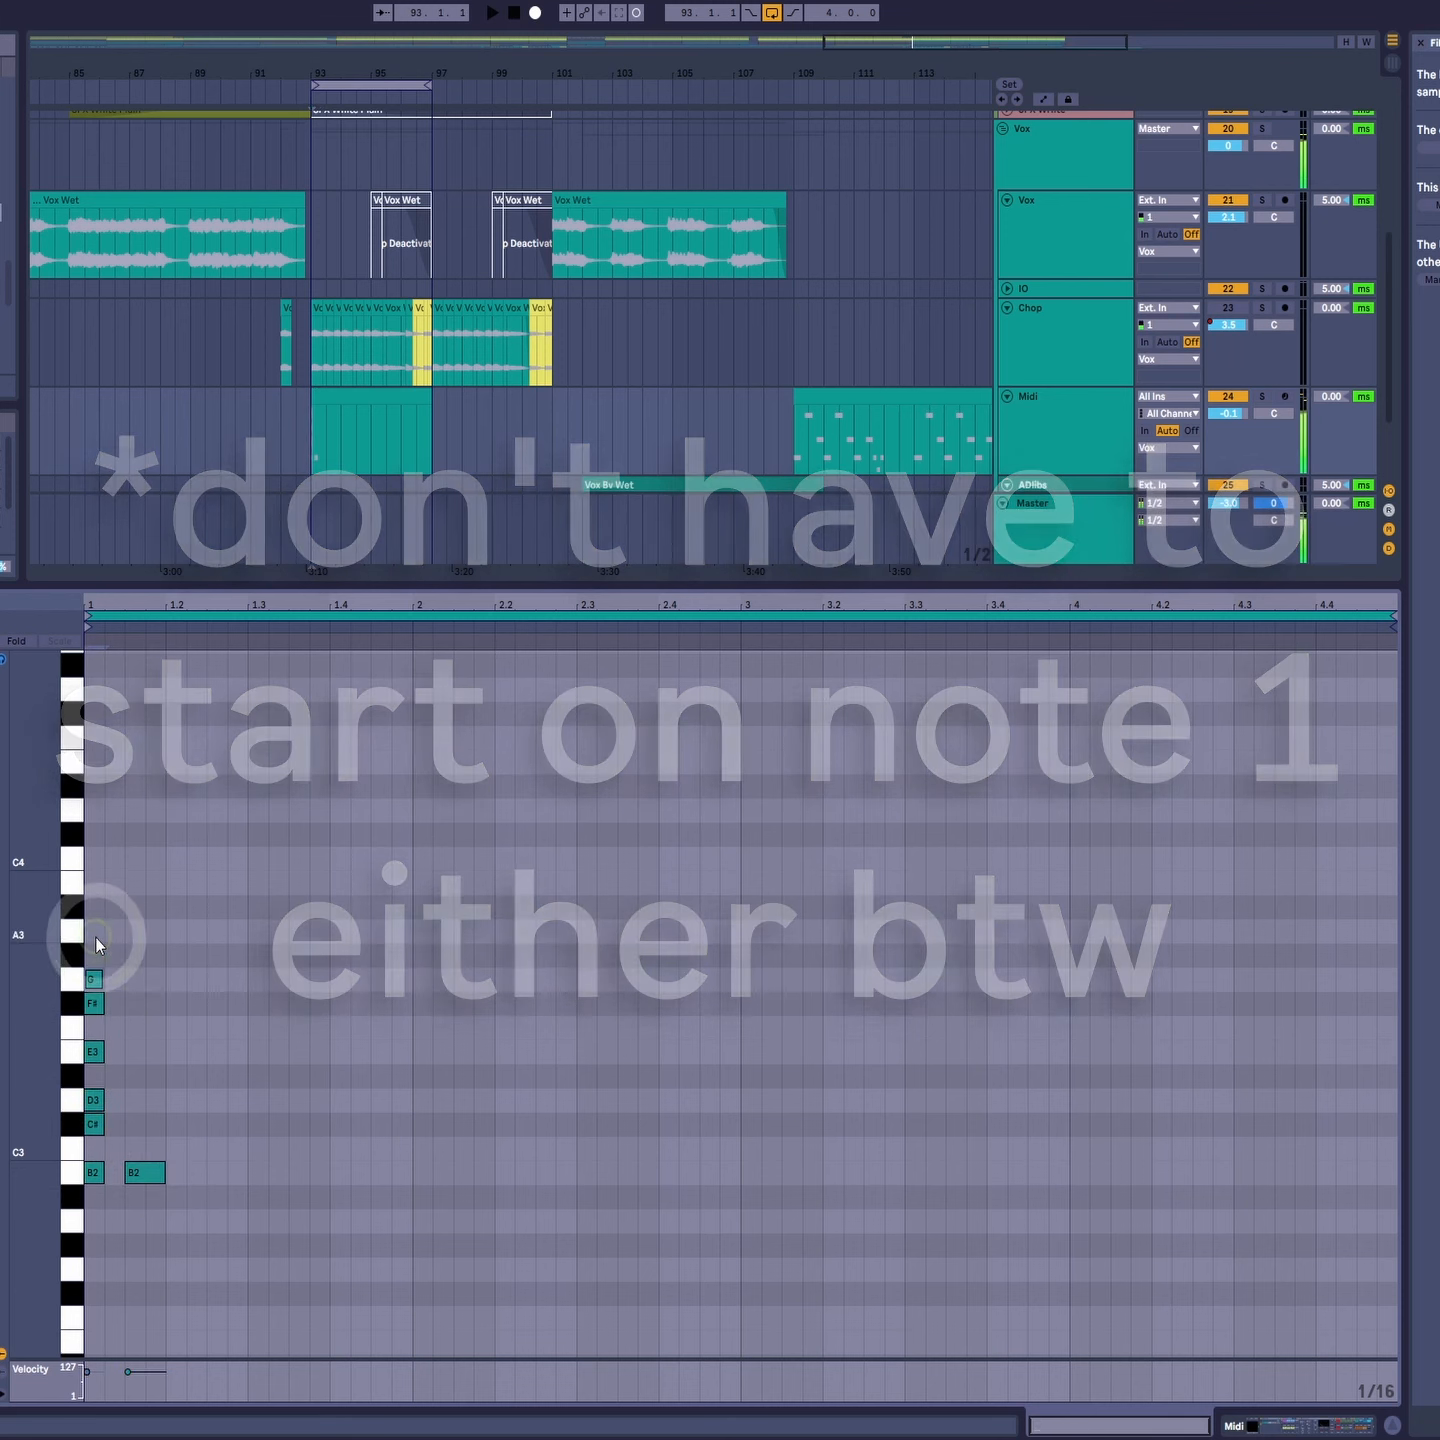
double_click(94, 930)
Step: Select the column of seven scale notes and move it just before the start of the clip
drag(99, 885, 97, 1212)
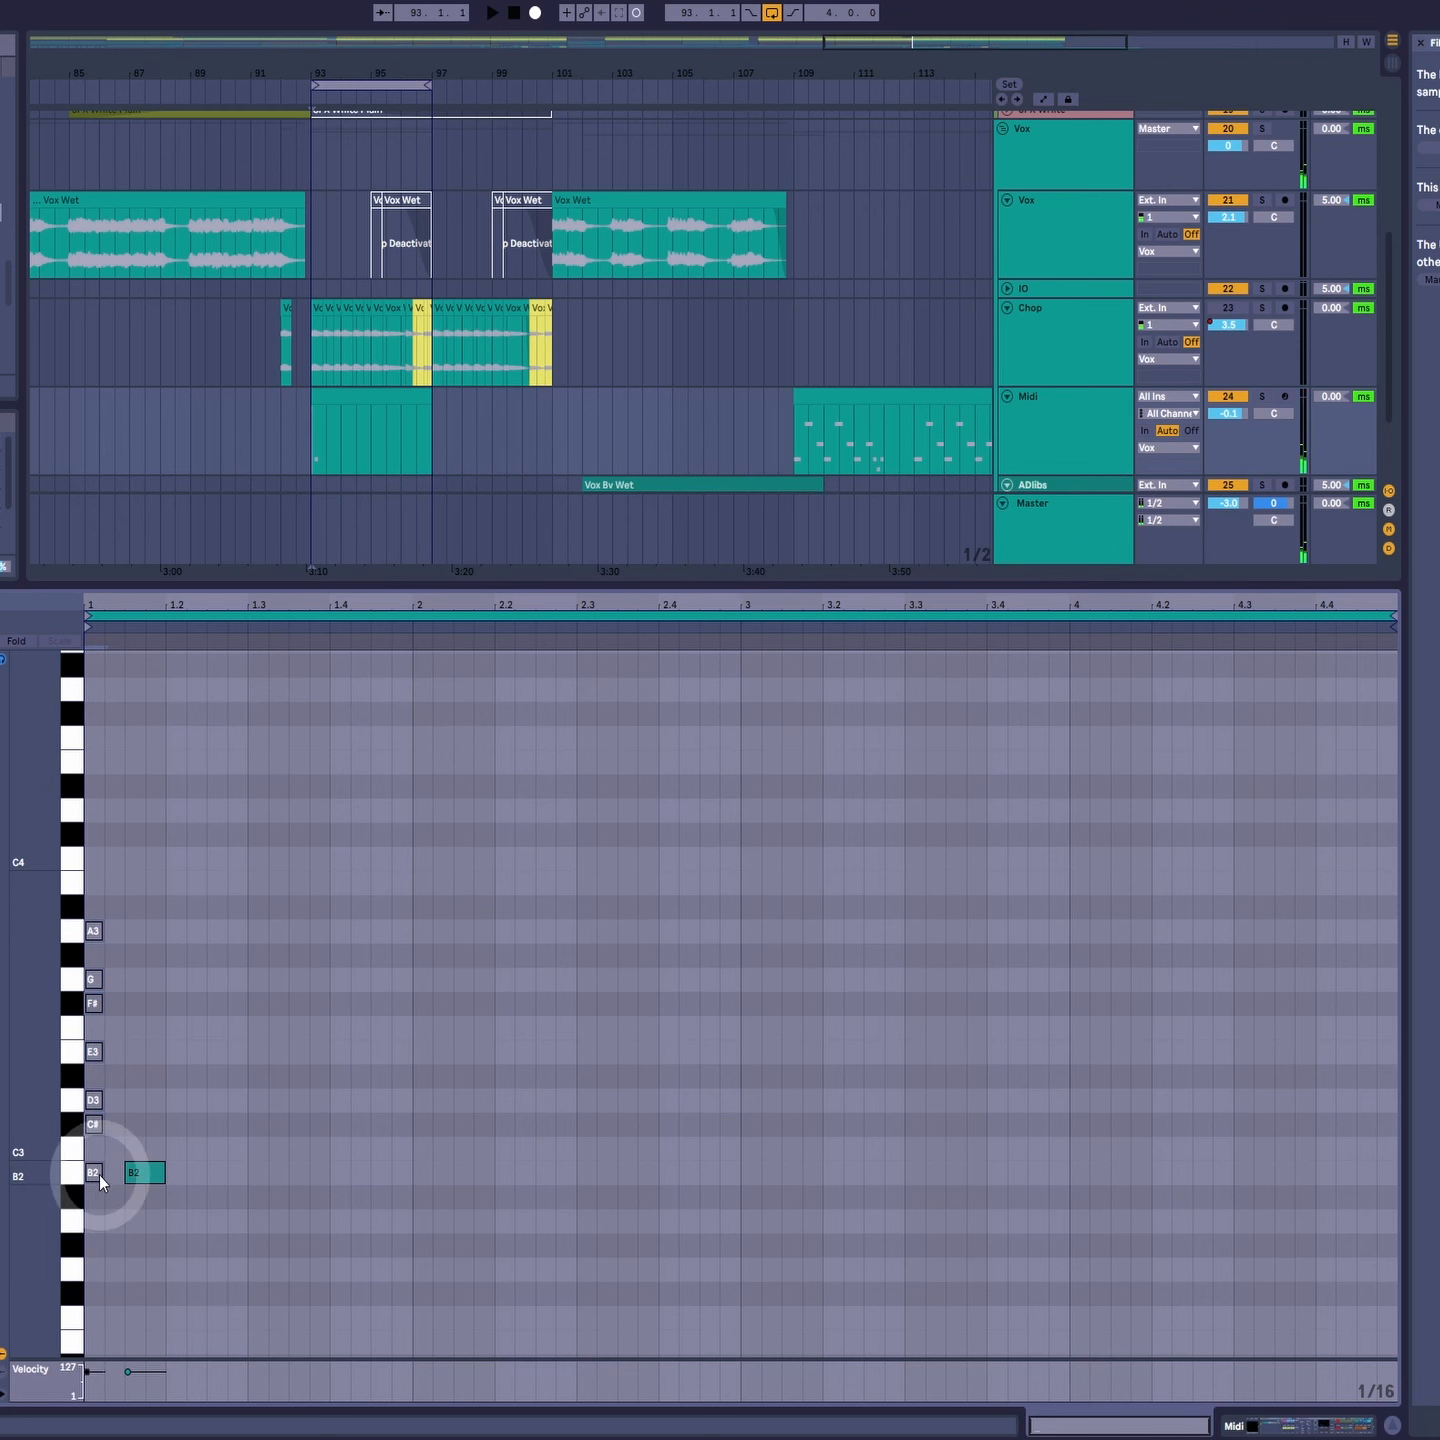
drag(99, 1175, 142, 1177)
click(143, 1177)
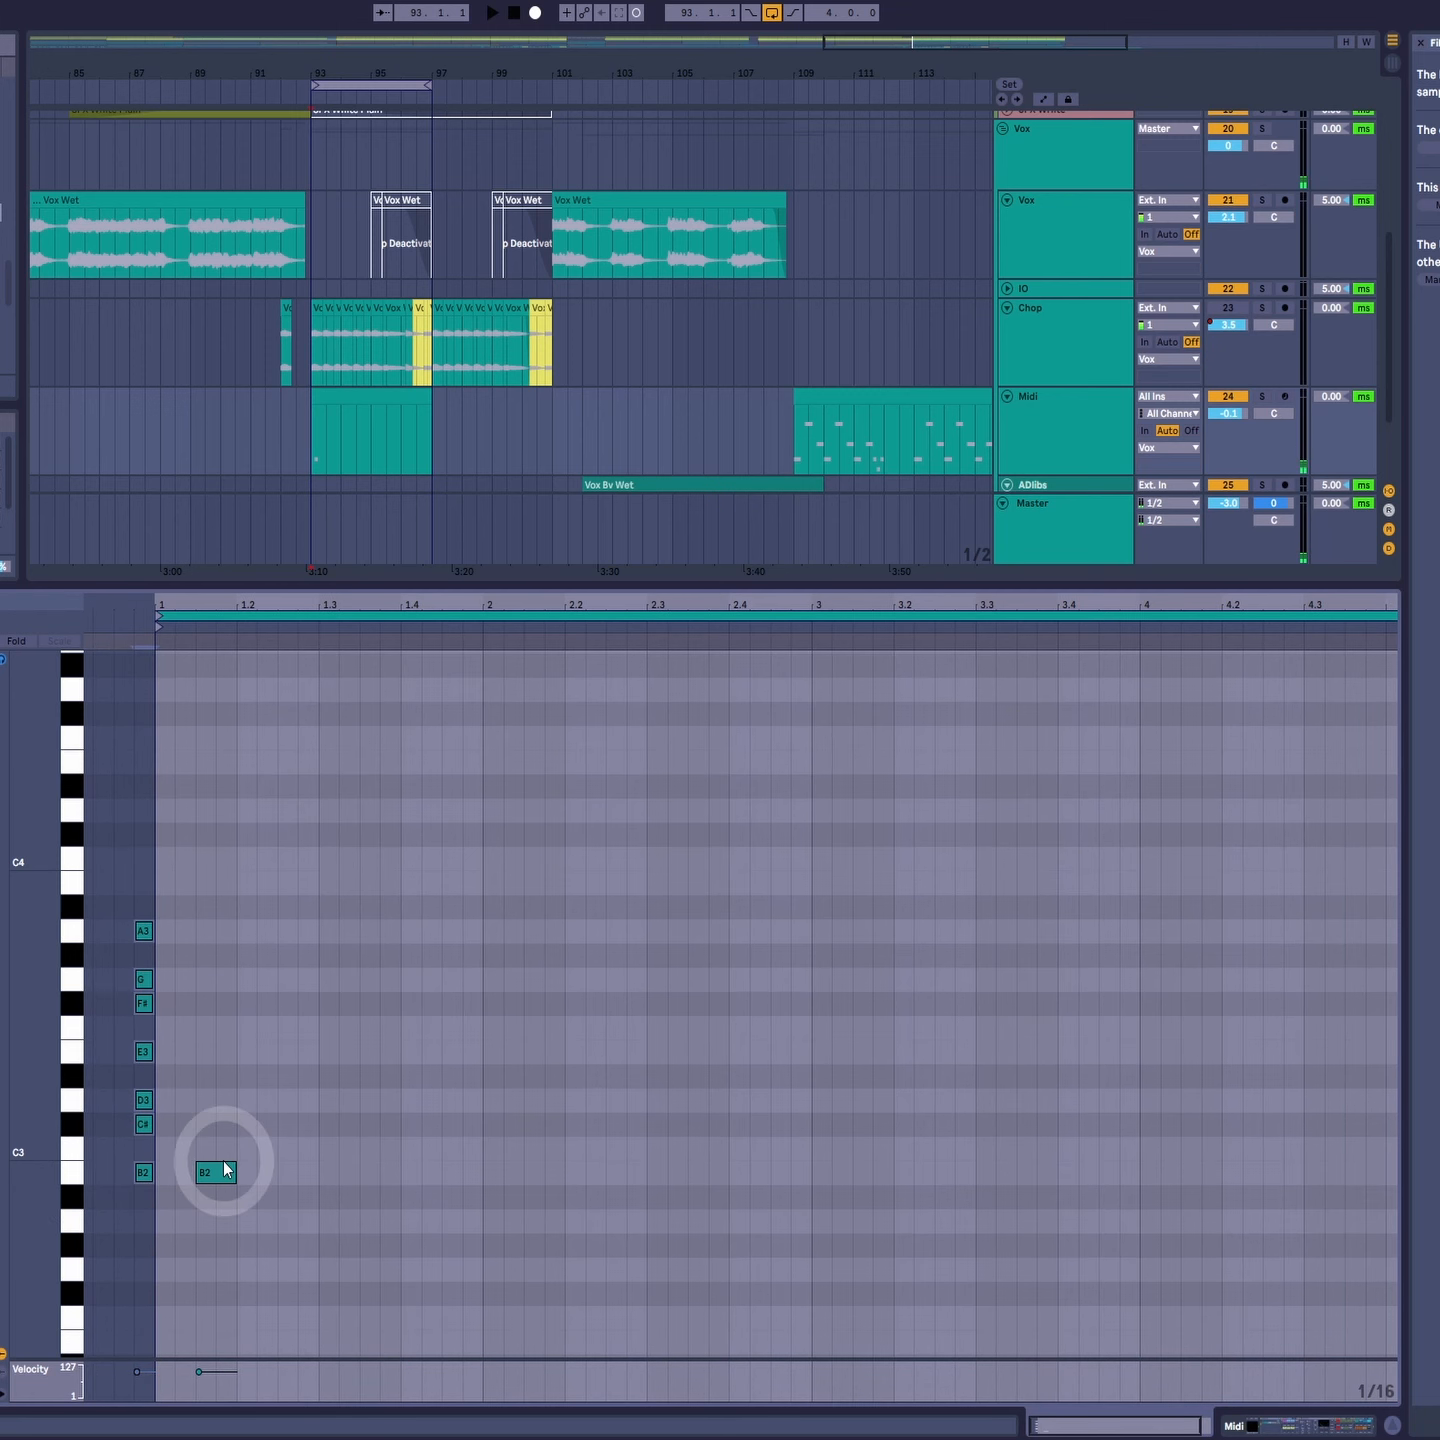
Step: Continue the melody after B2 with C#3 and D3 from 1.2, followed by D3, E3 and F#3 from 1.3.3
key(space)
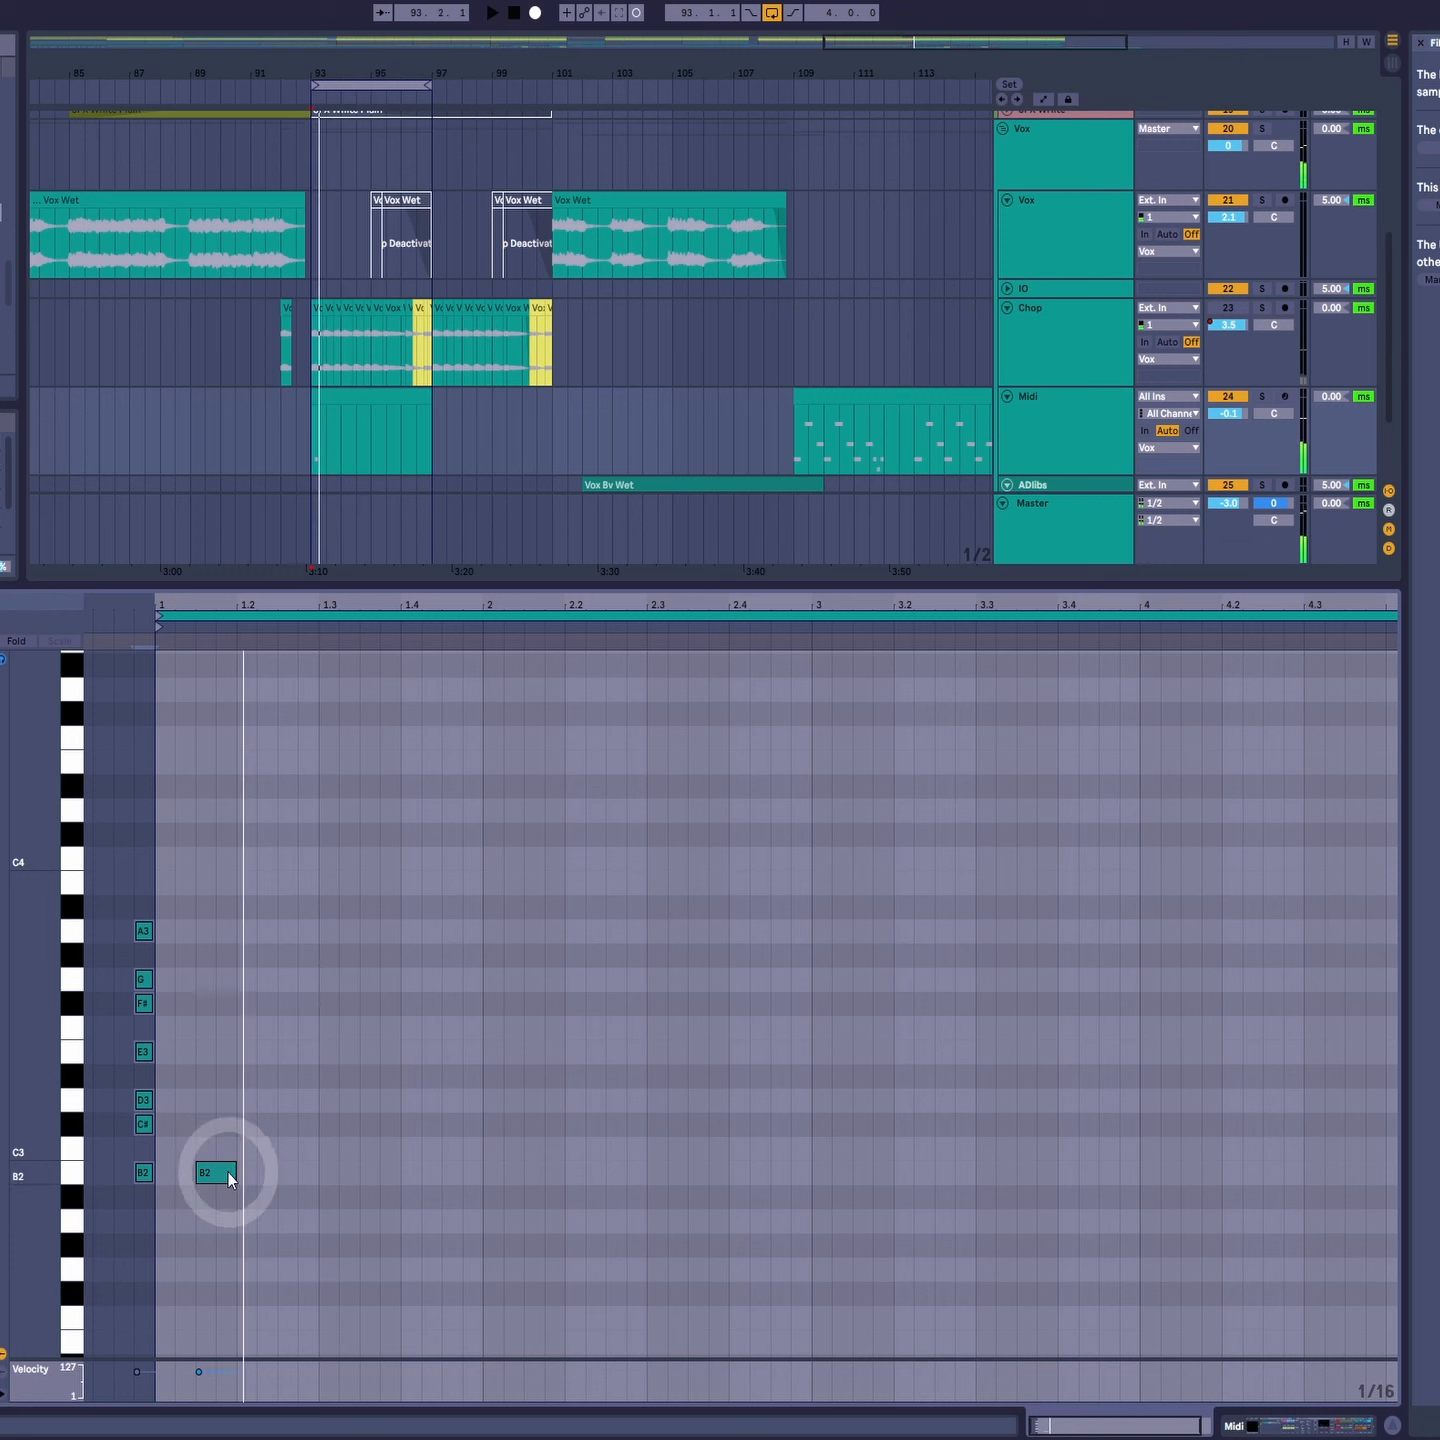
click(257, 1124)
click(305, 1104)
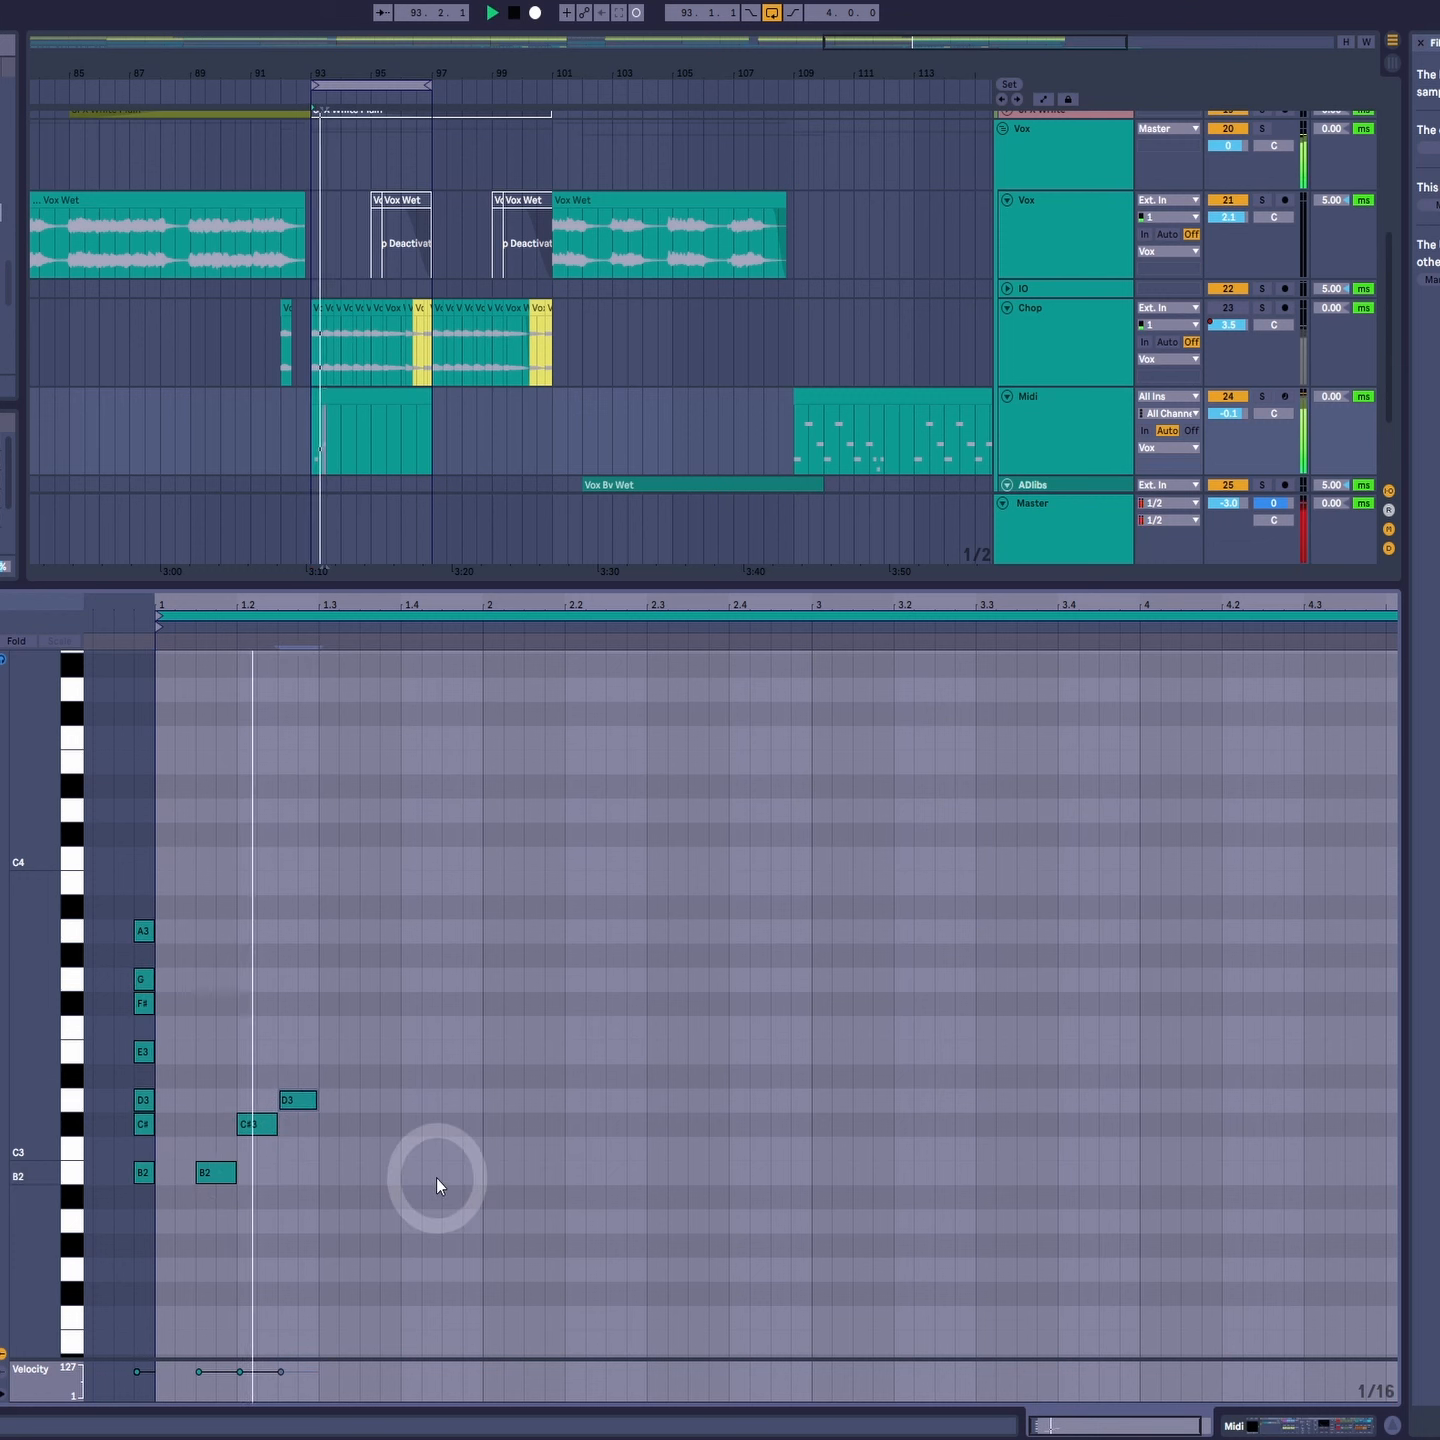
click(372, 1100)
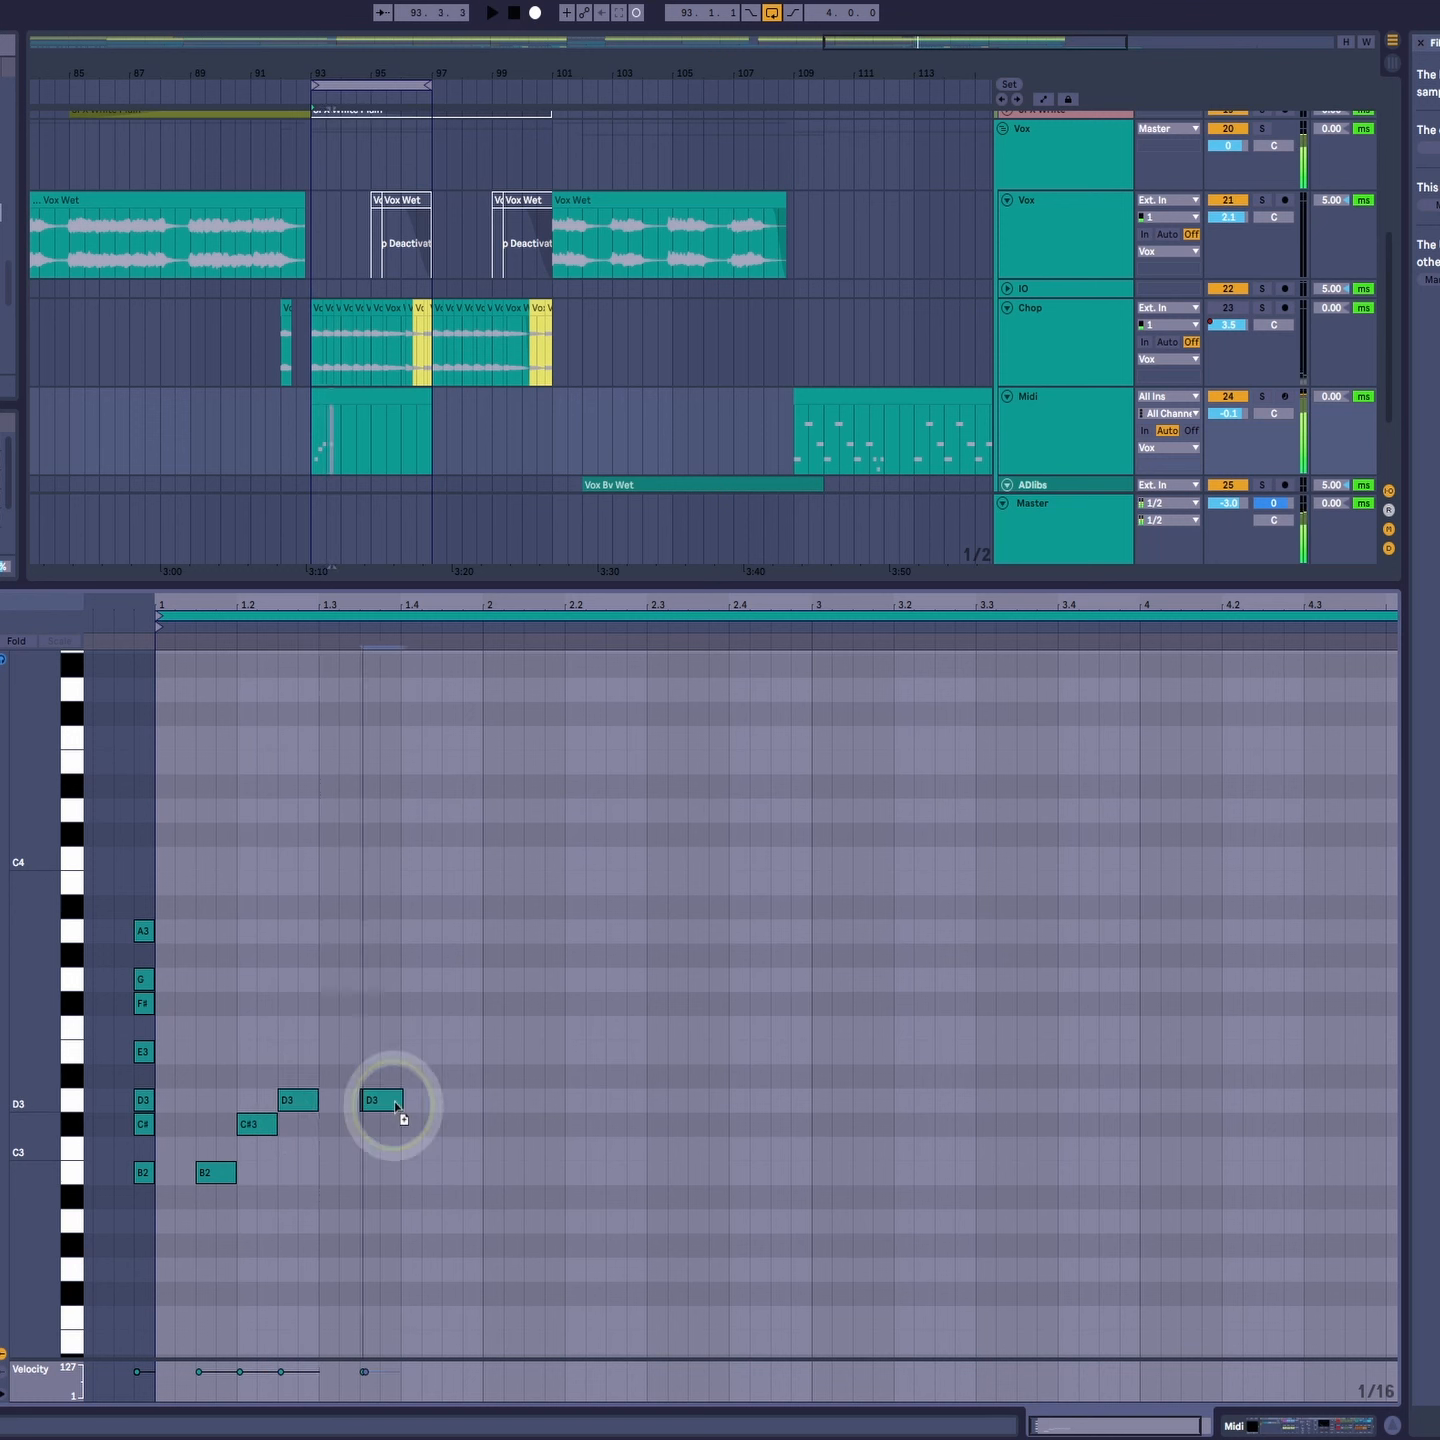
click(424, 1050)
click(470, 1004)
click(751, 1125)
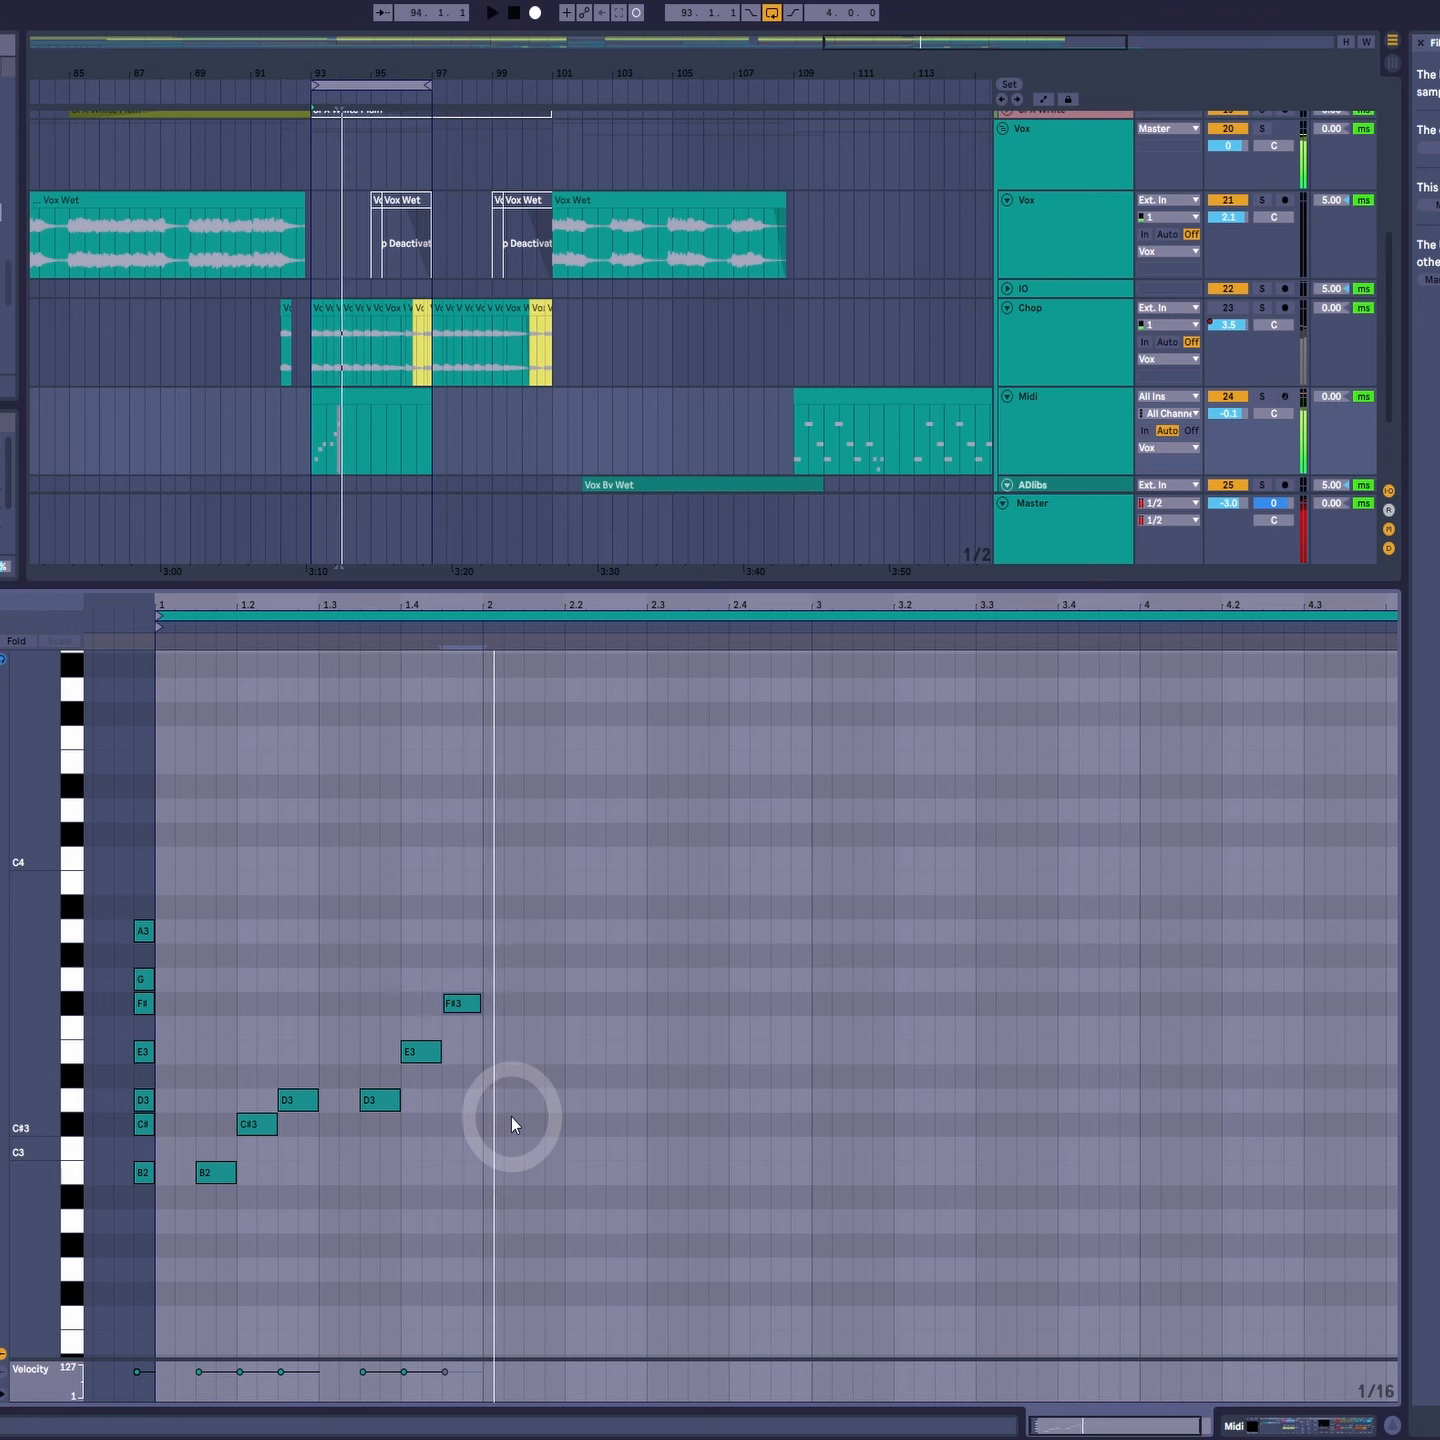
Step: Add F#3, G3 and A3 from 2.1.3, then A3, B3 and B2 from 2.3.3, and play the melody back
drag(468, 1006, 632, 929)
key(space)
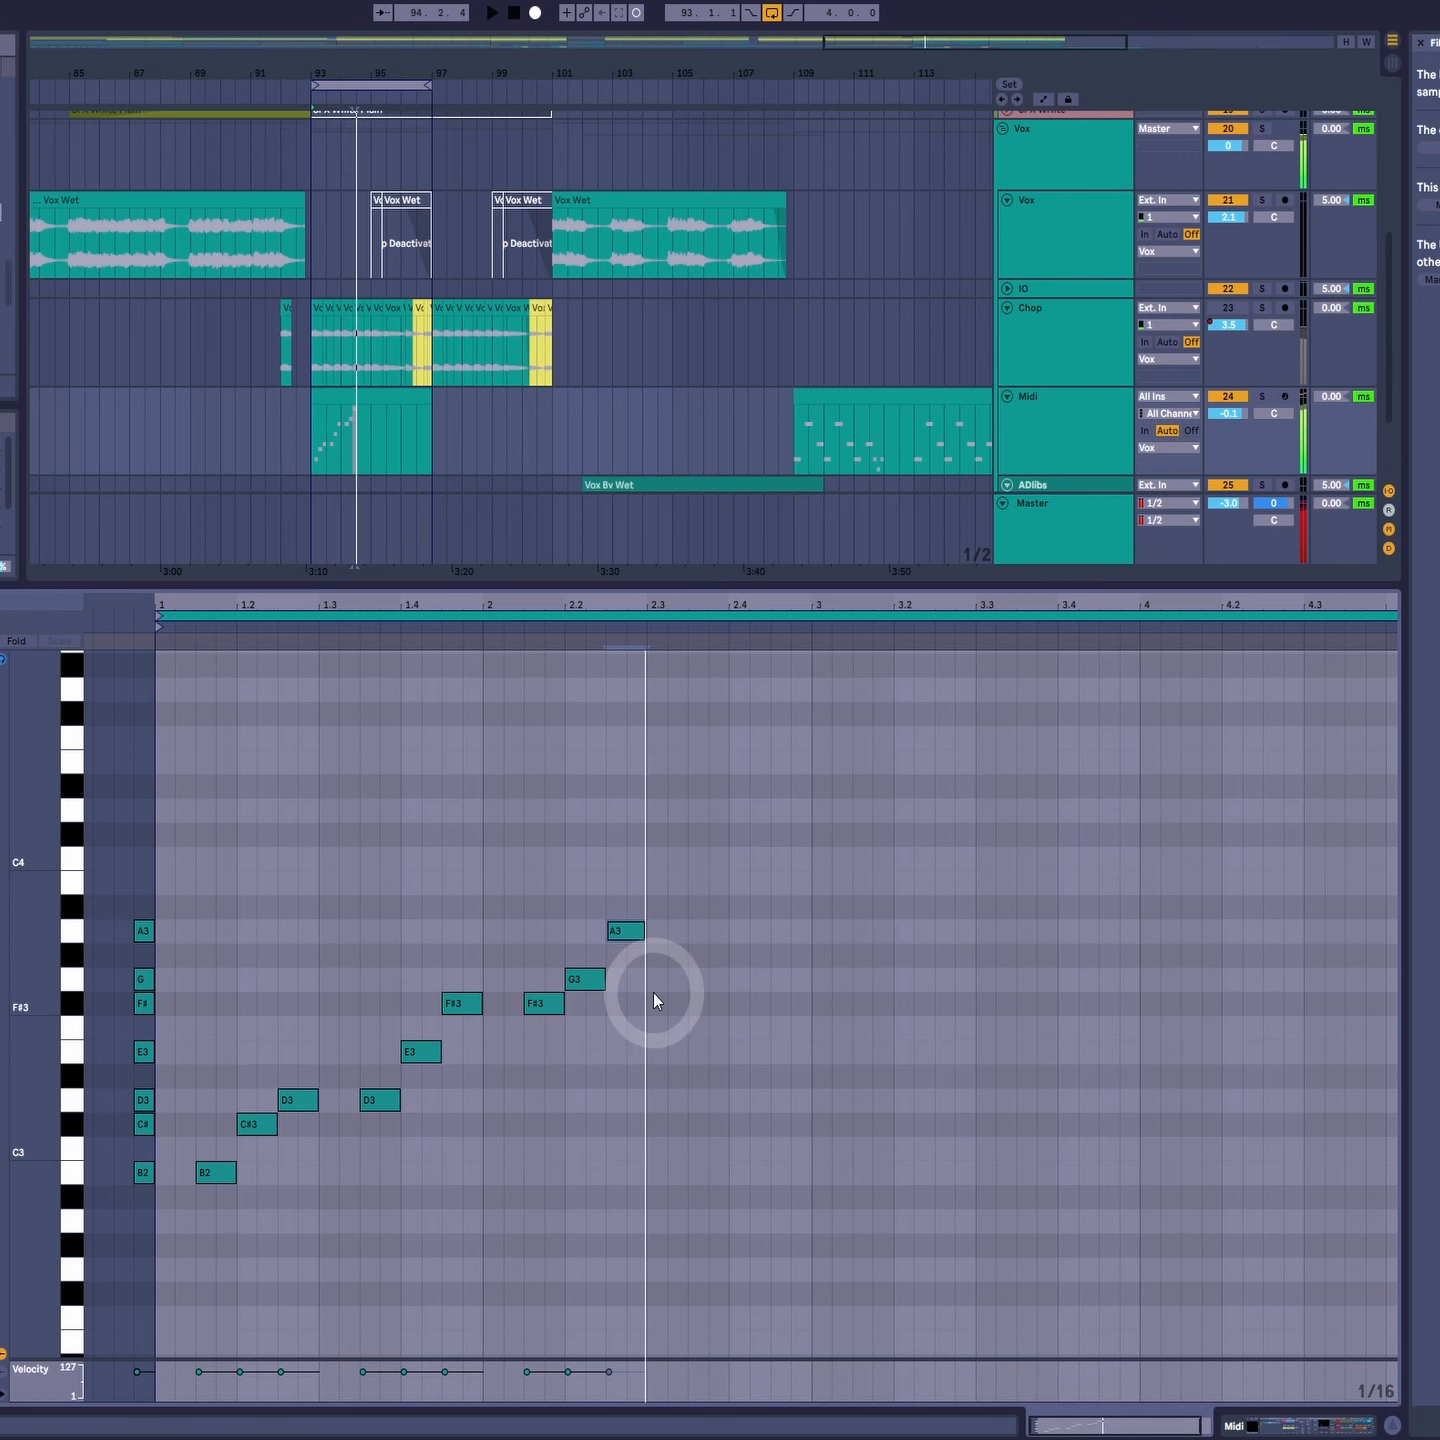
drag(637, 932, 796, 1175)
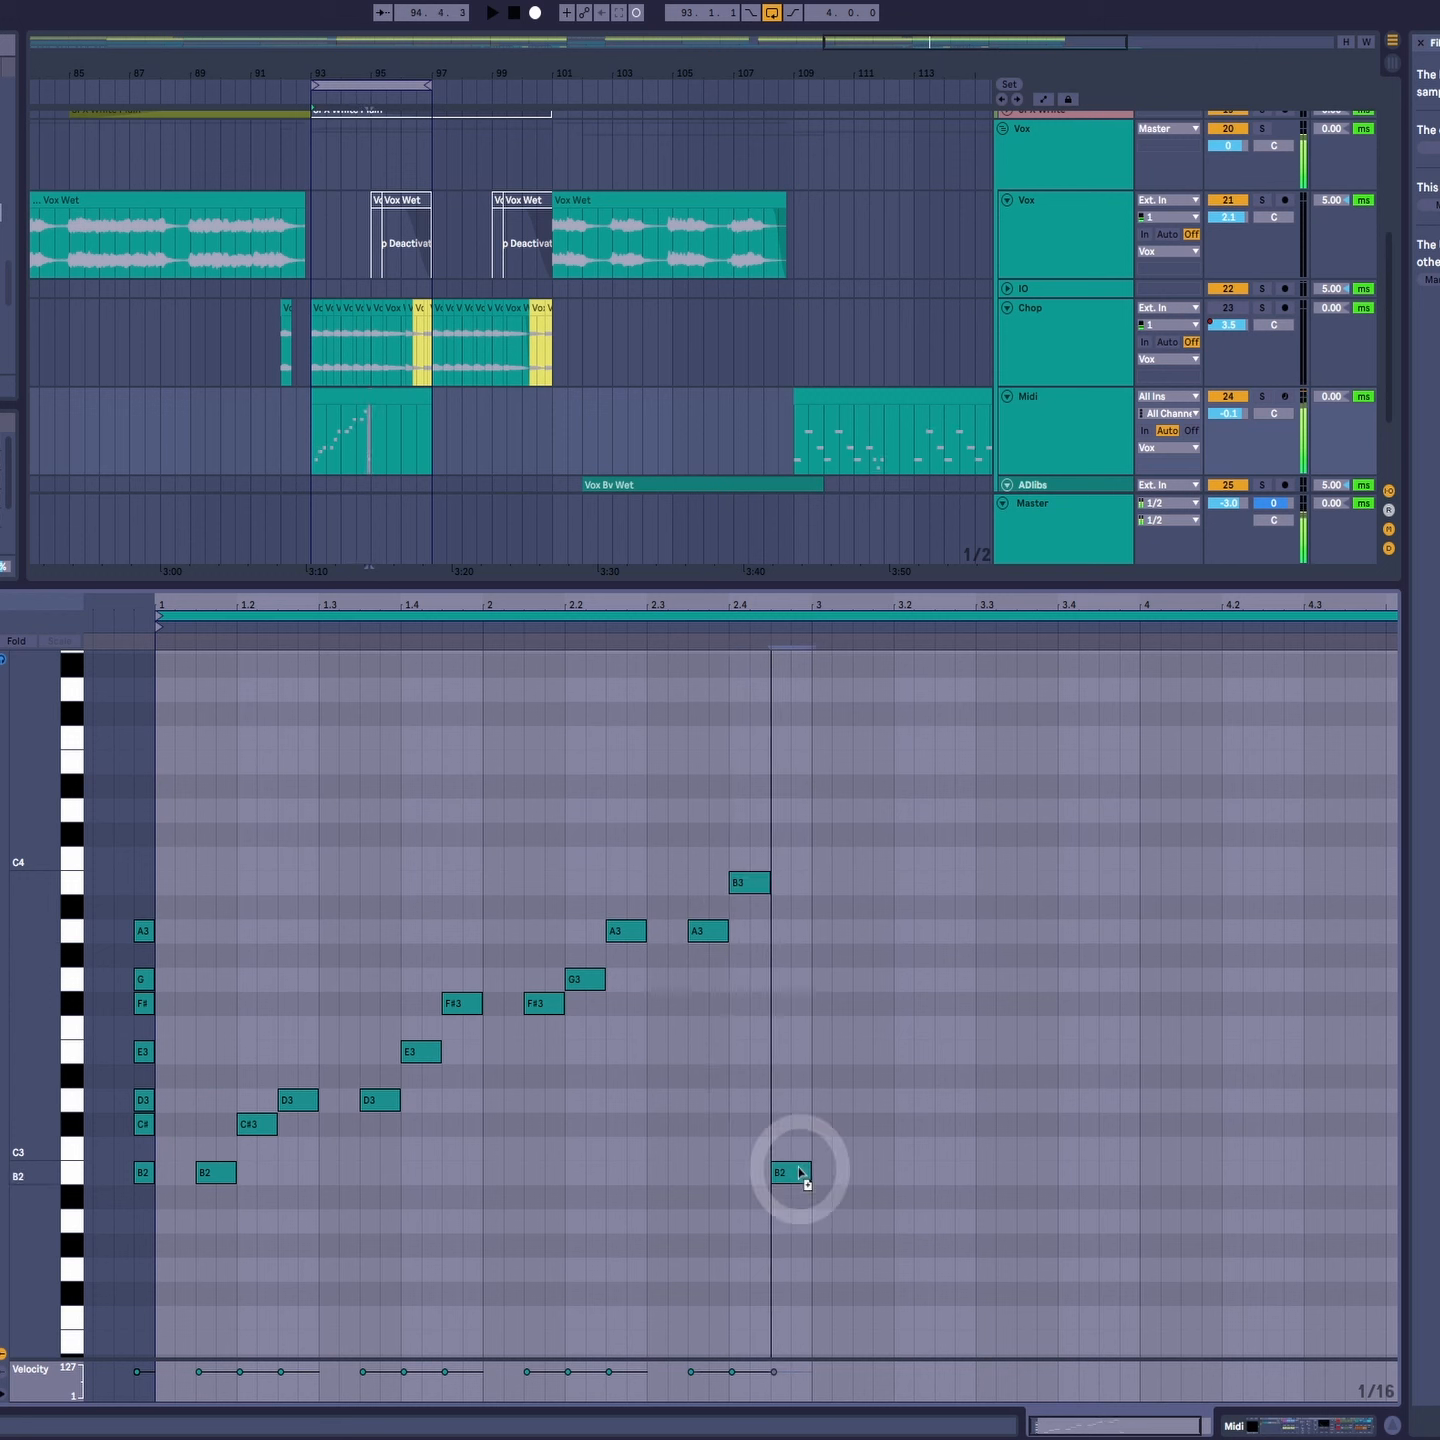
click(844, 1212)
key(space)
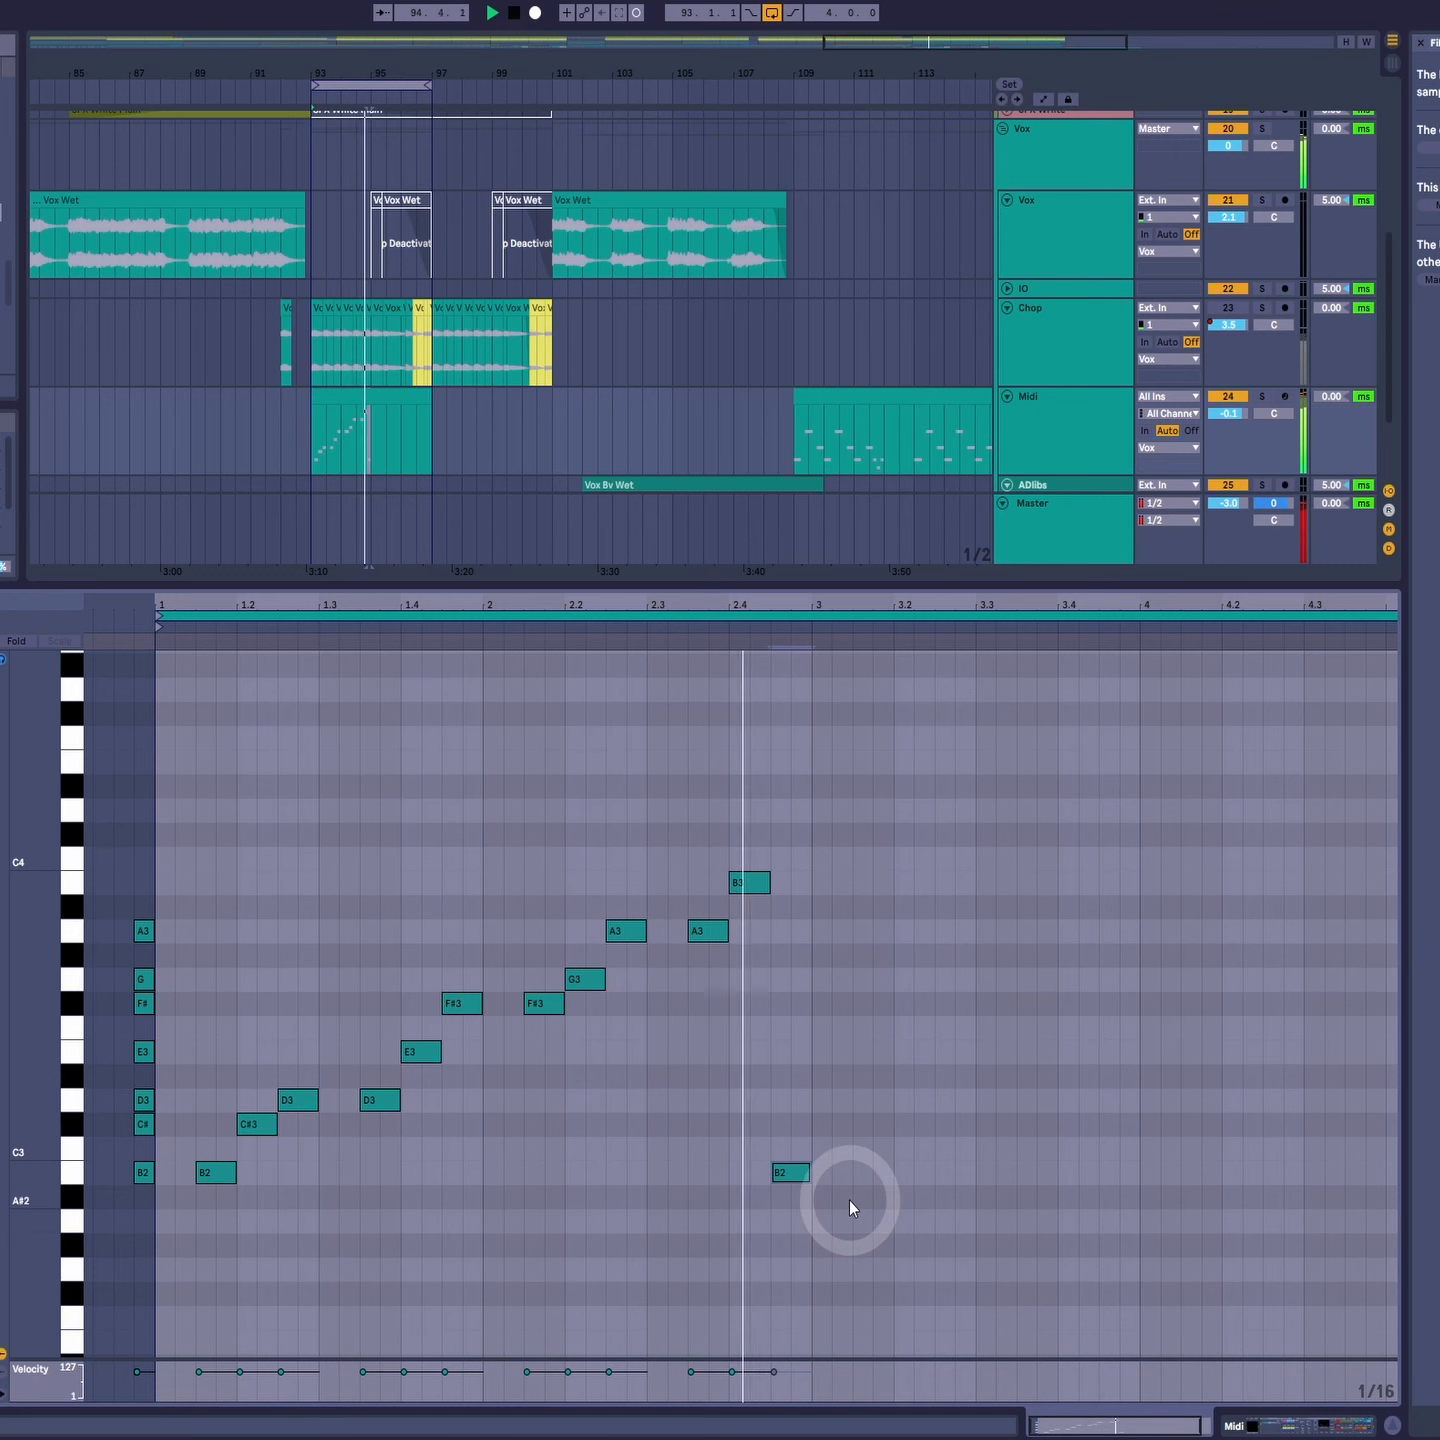
key(space)
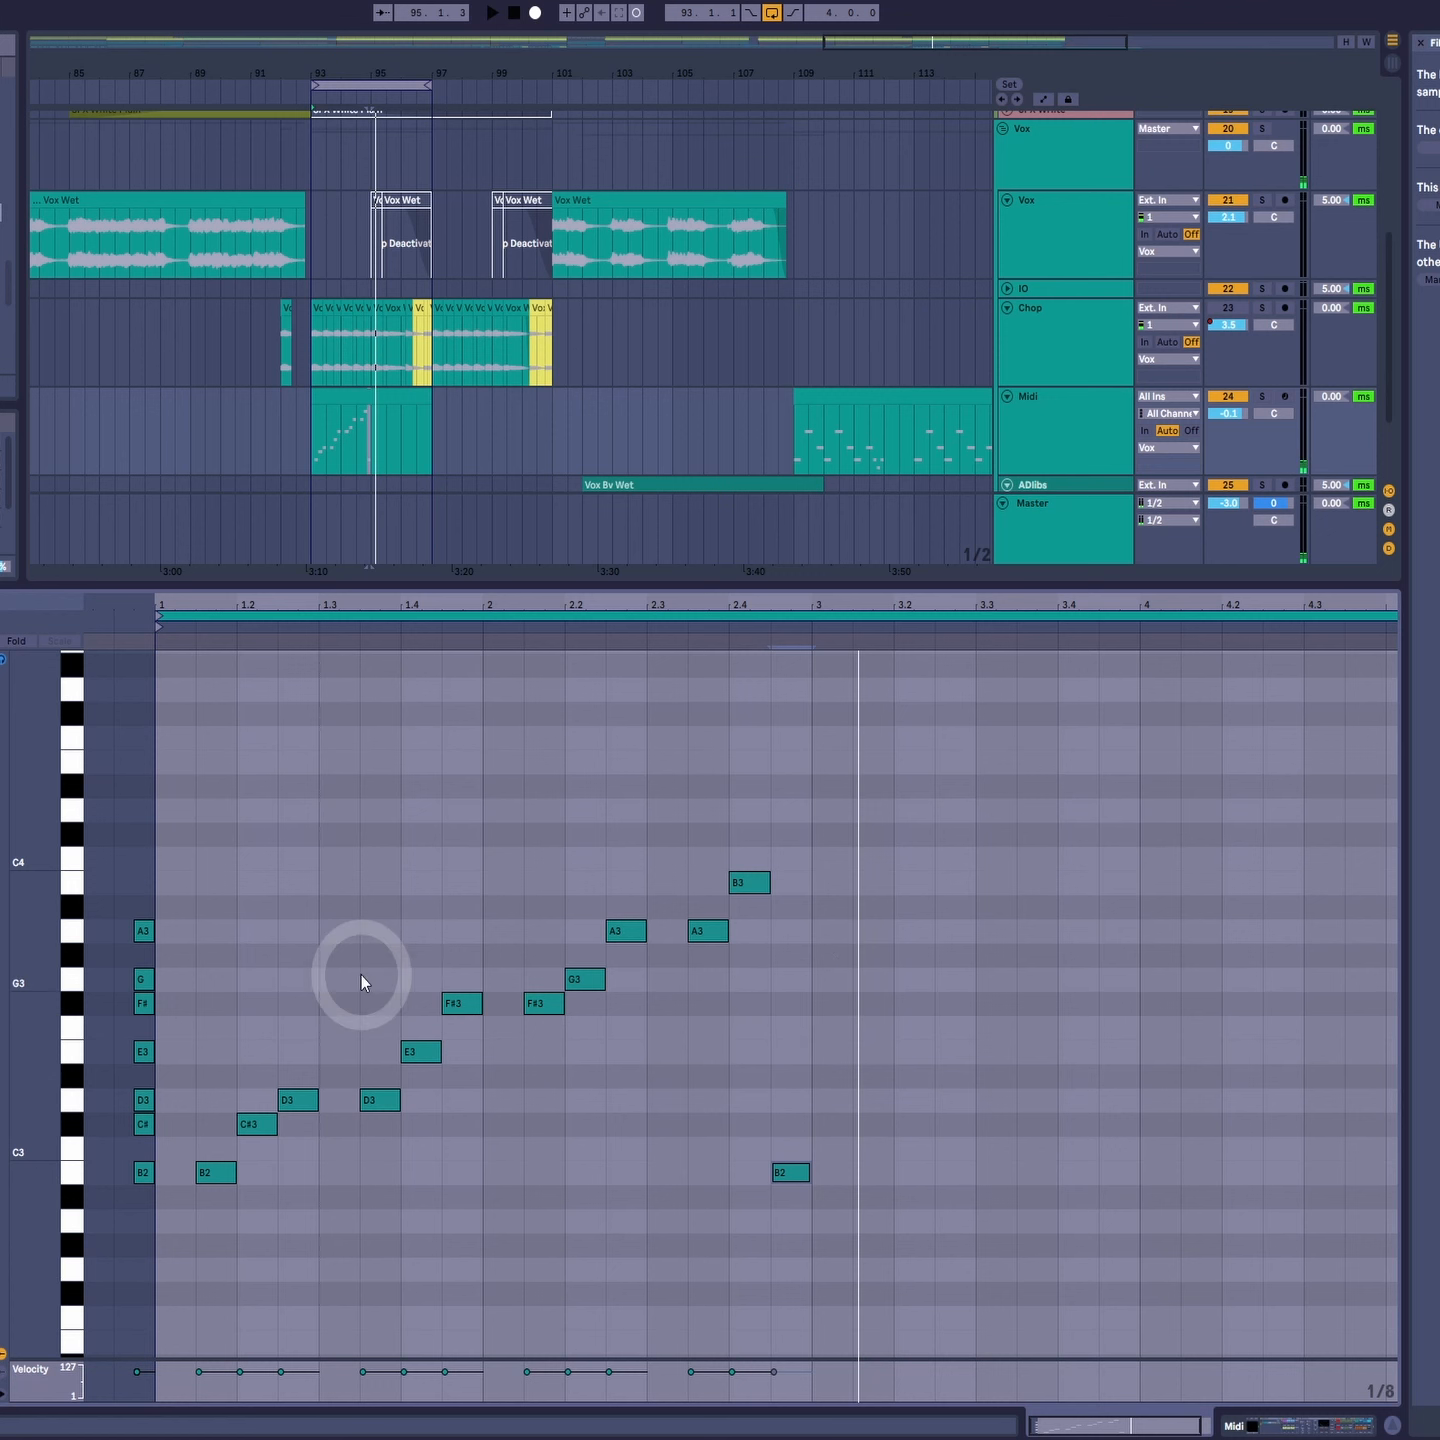
Step: Play the new melody, shorten its clip to end at bar 3 and repeat it at bar 95
key(space)
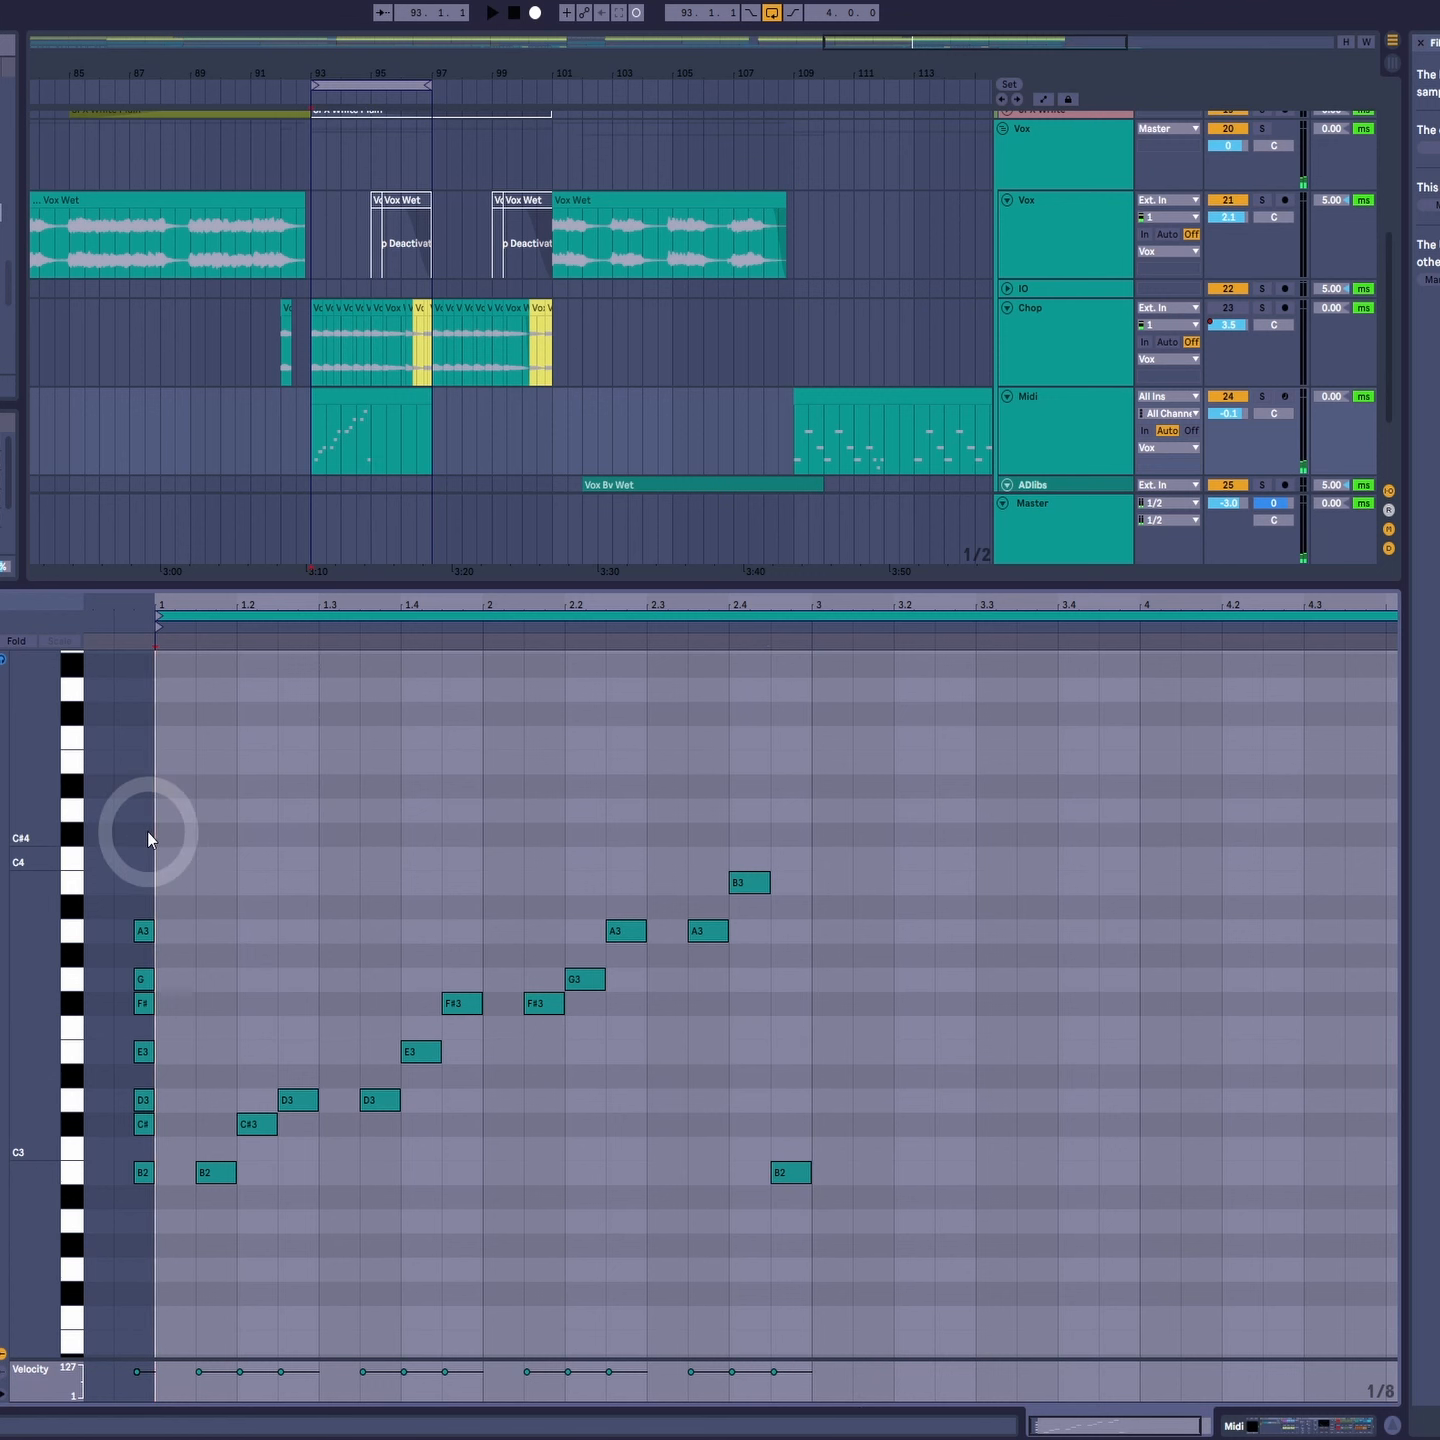
key(space)
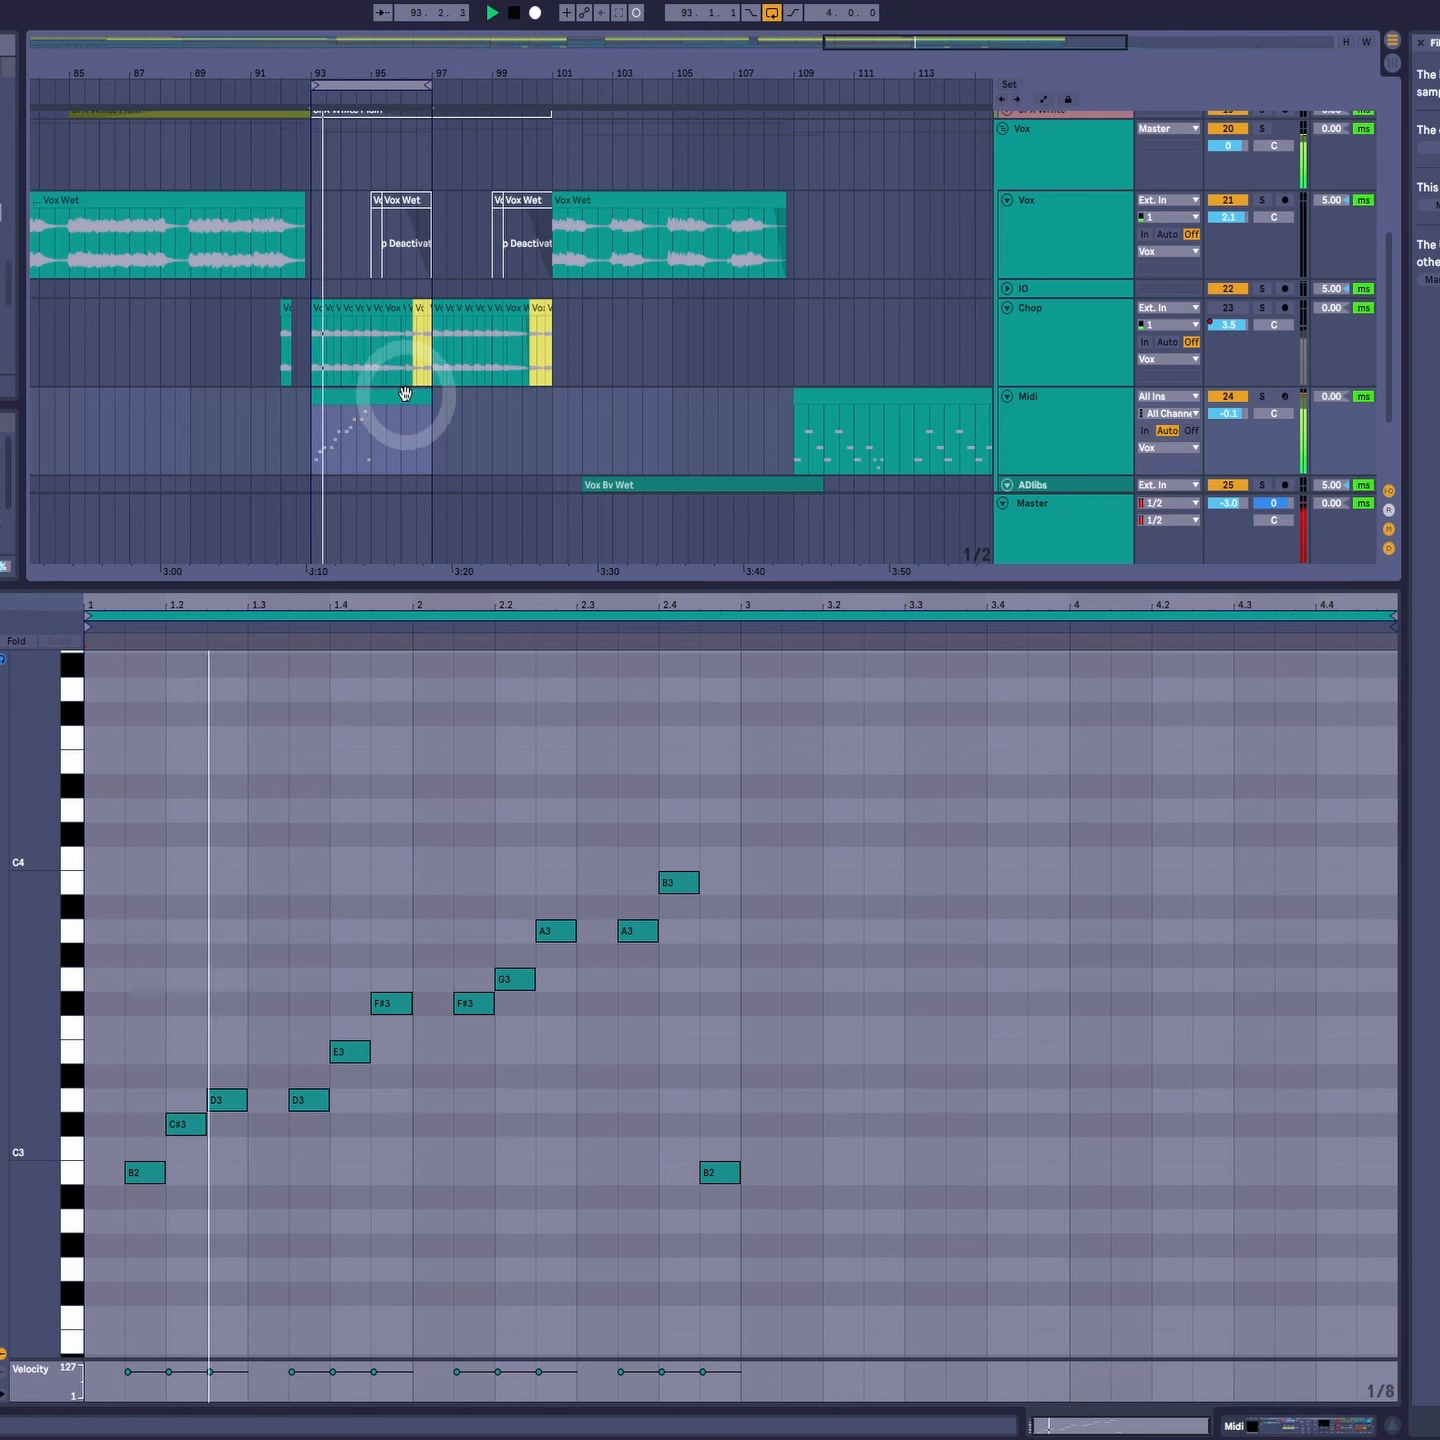
super+click(741, 616)
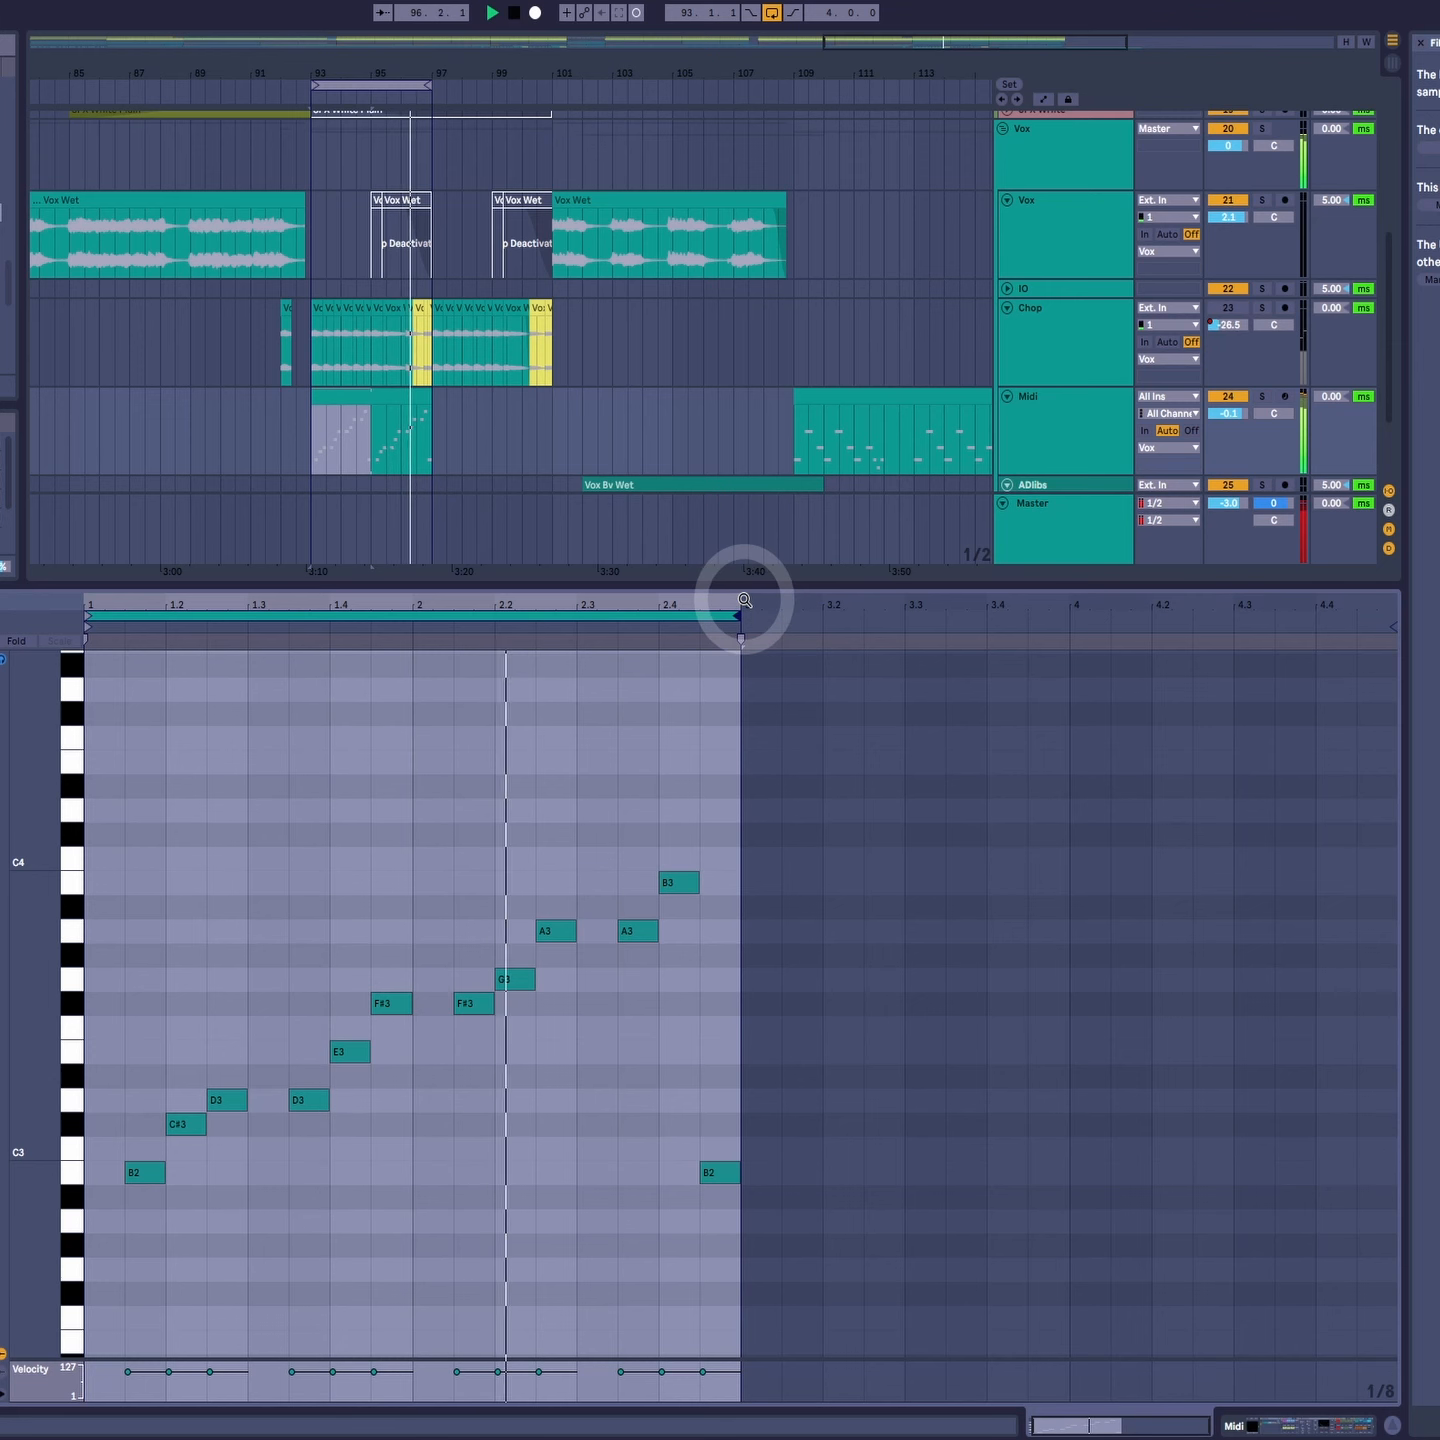
click(403, 392)
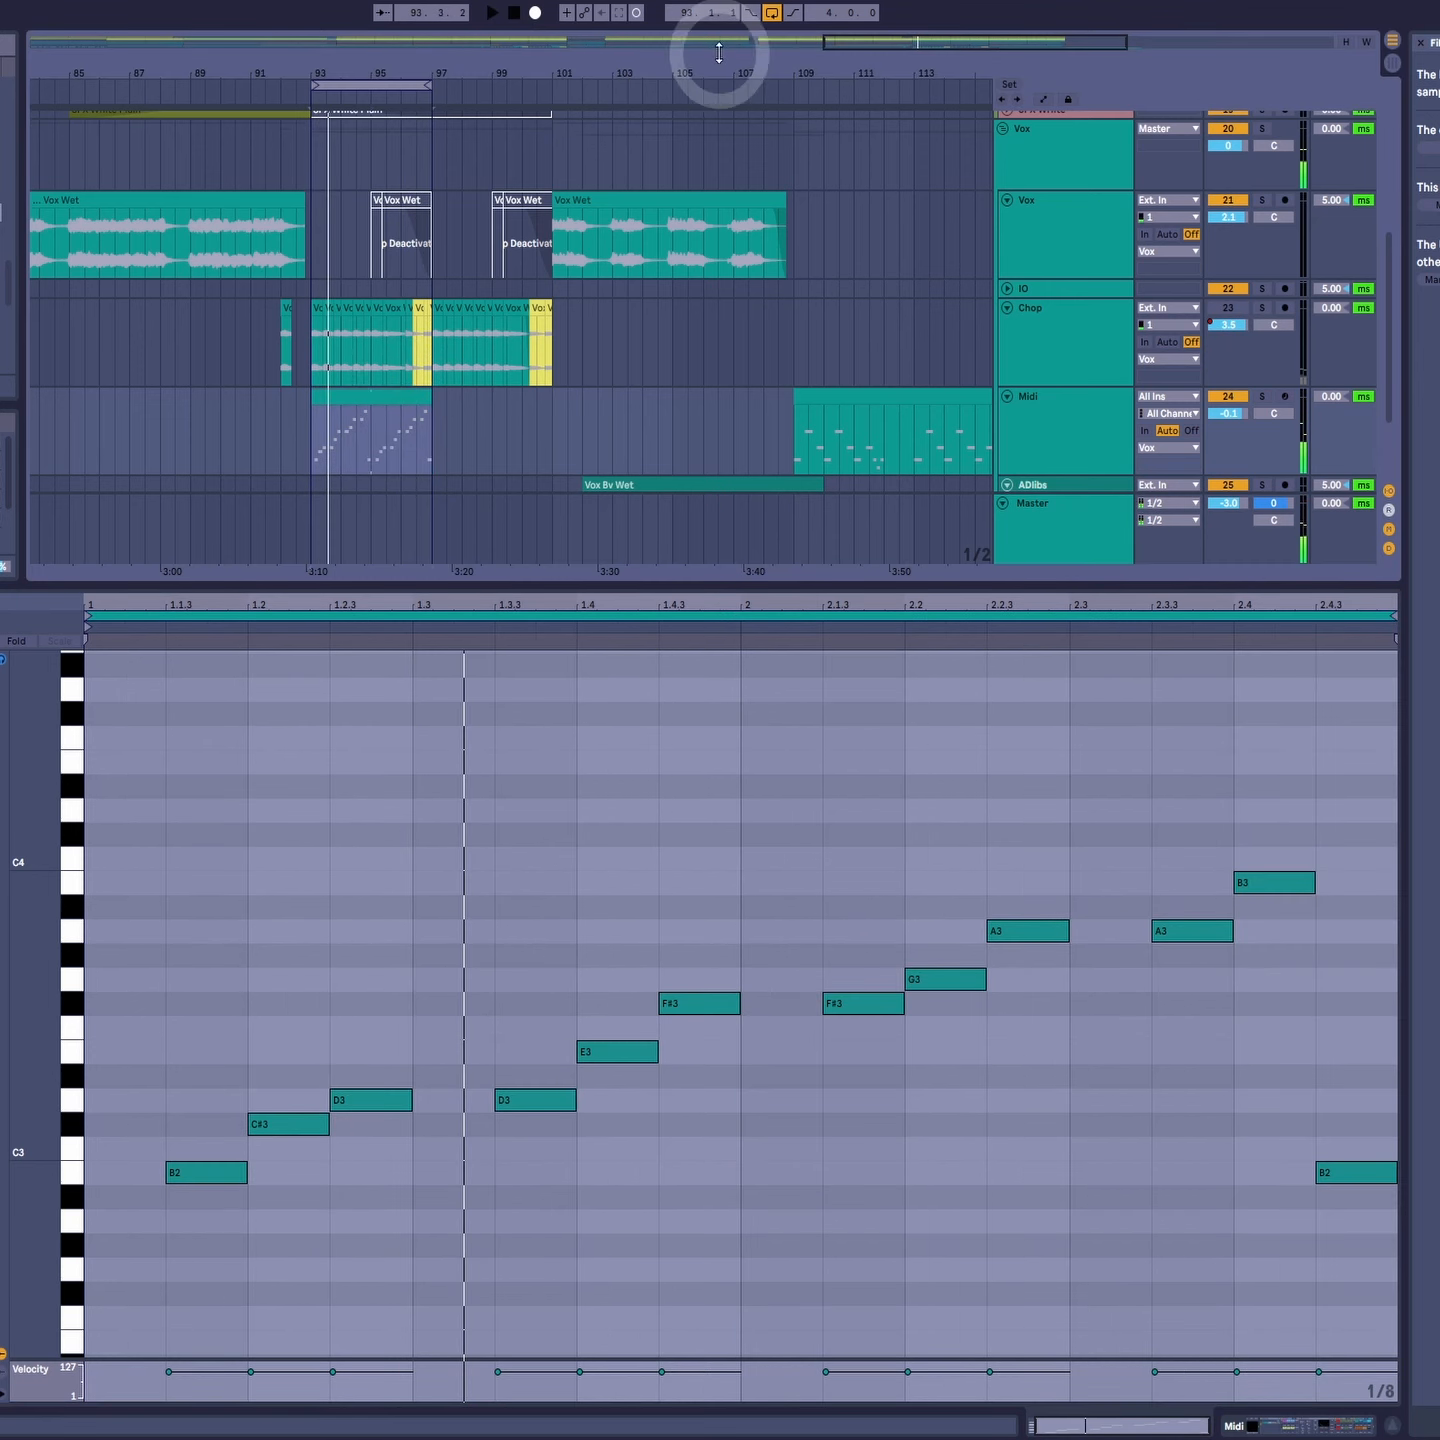
Step: Copy the original Midi melody clip from bar 109 to bar 117
drag(720, 62, 719, 61)
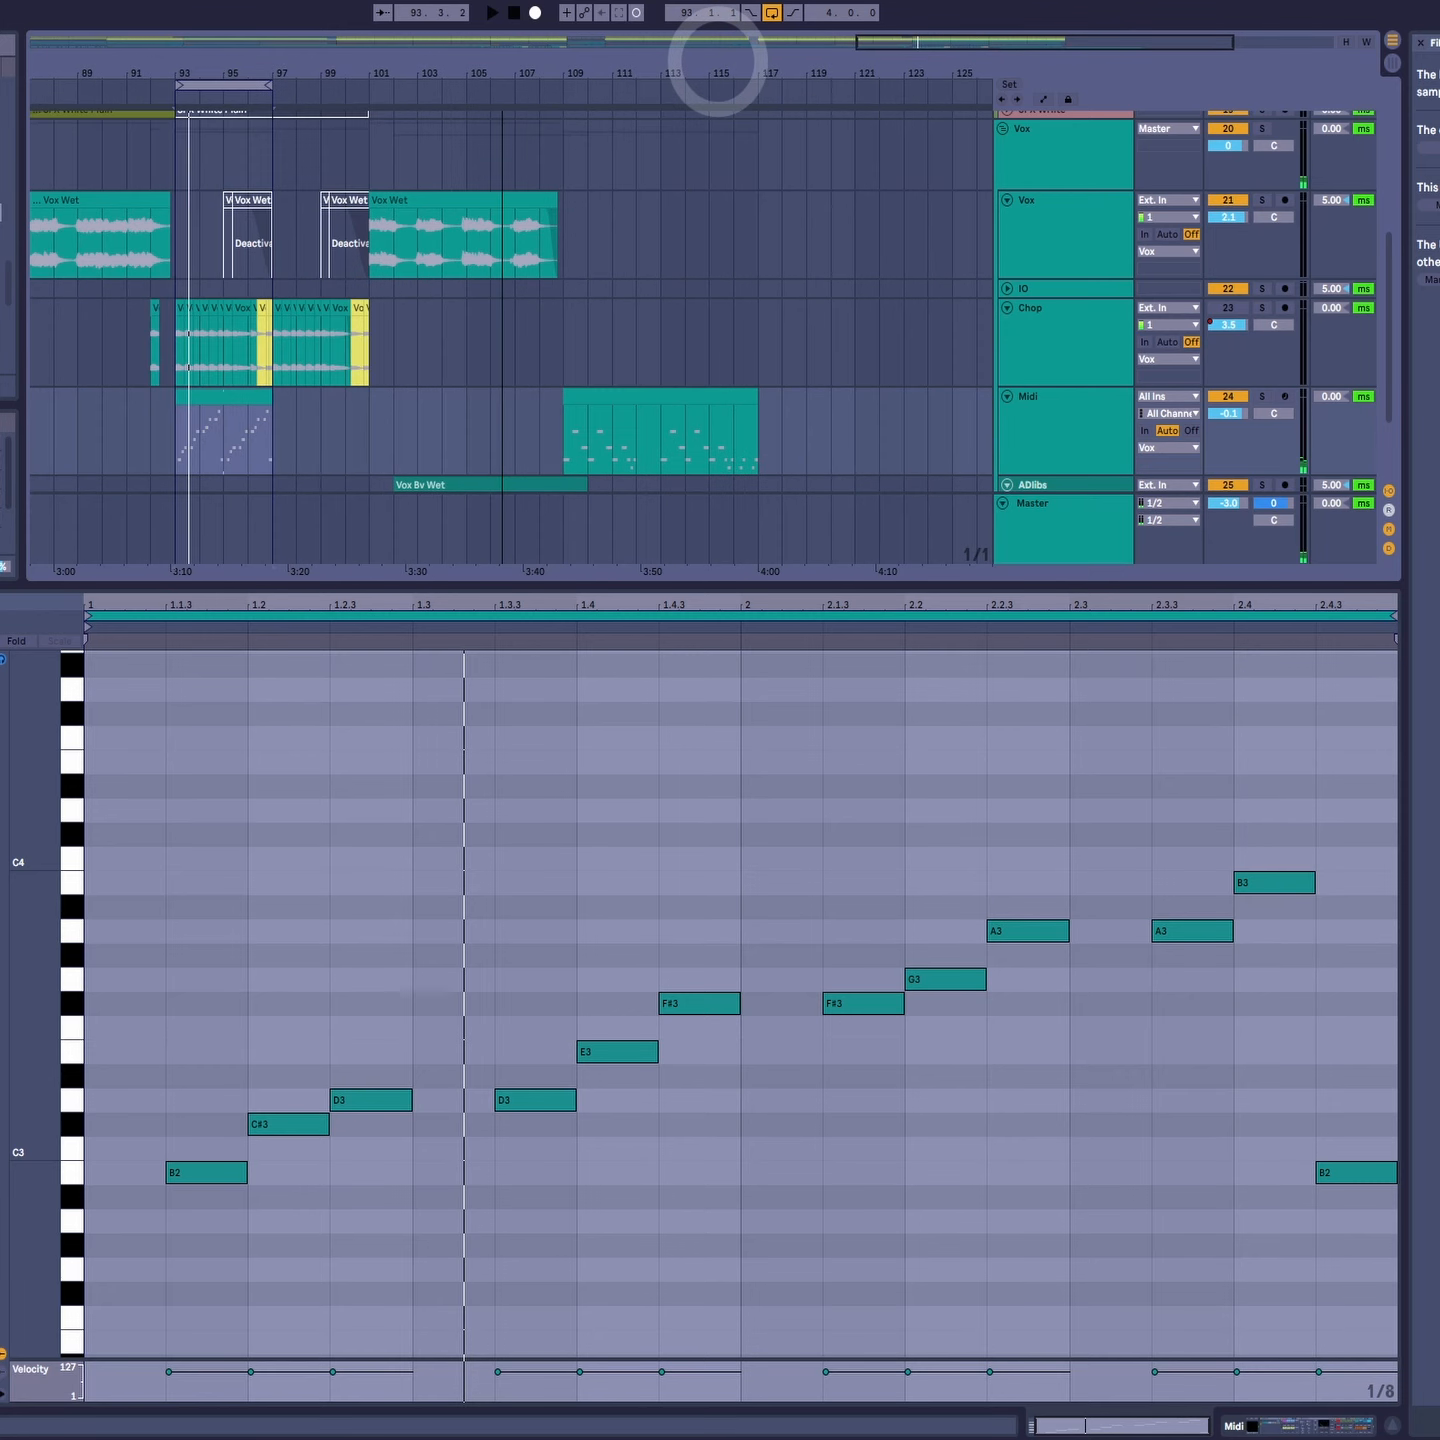
drag(581, 402, 777, 404)
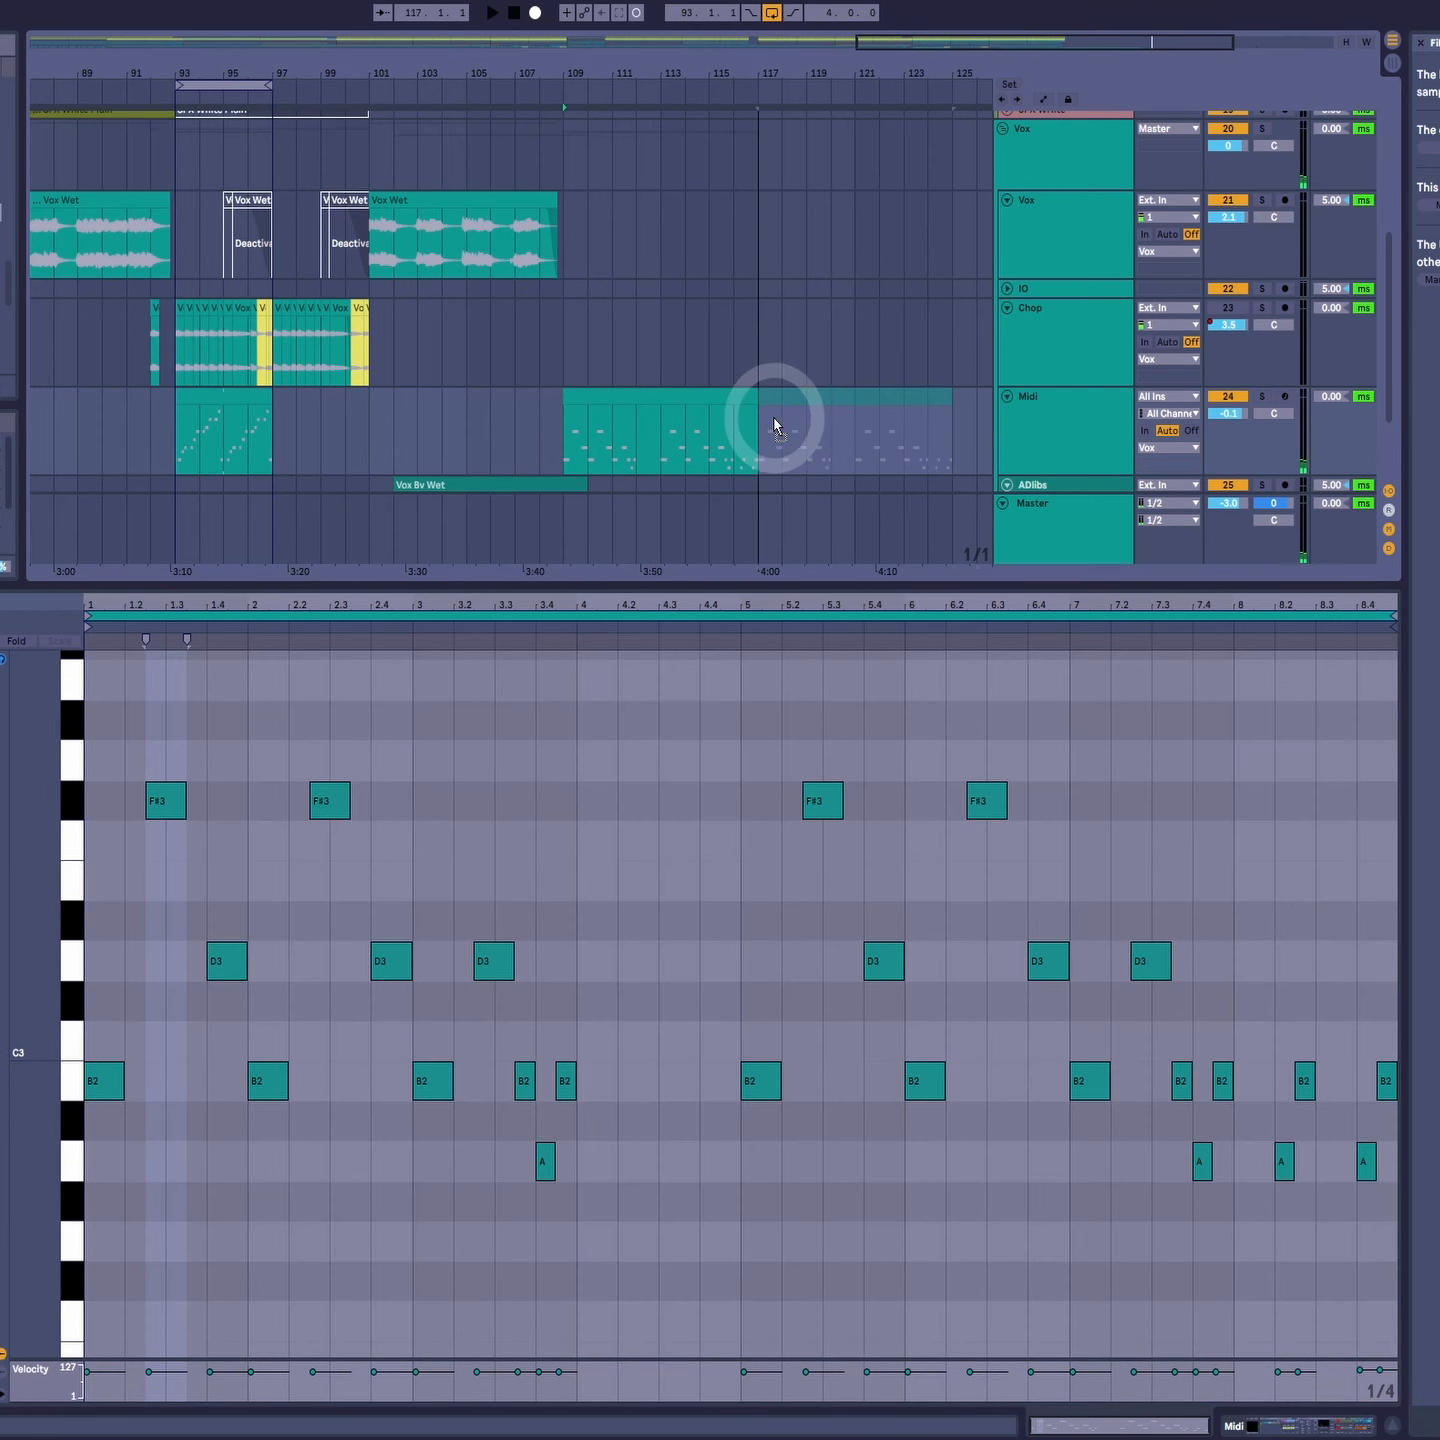
Step: Copy the new melody clips from bar 93 to bar 109 on the Midi track, and reopen the clip at bar 93
click(284, 400)
drag(285, 401, 608, 418)
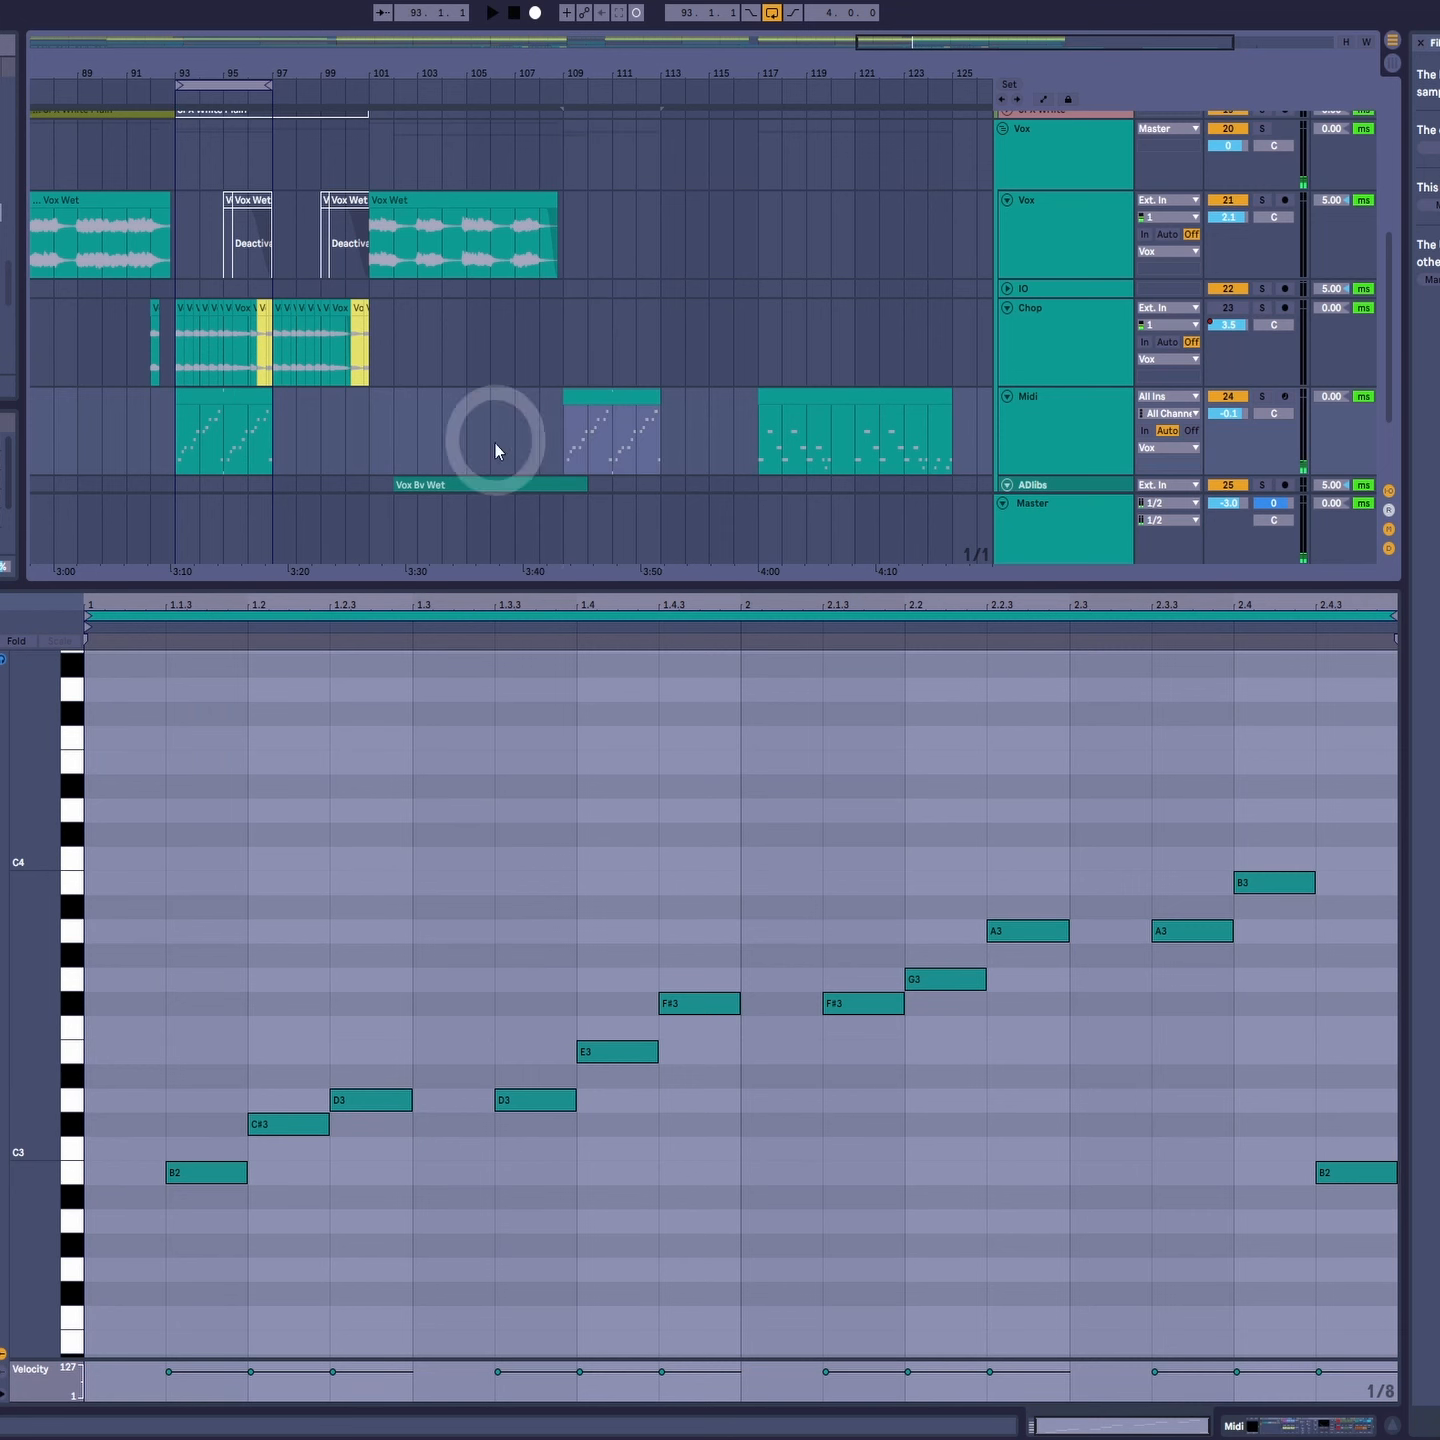
click(225, 411)
drag(184, 67, 184, 68)
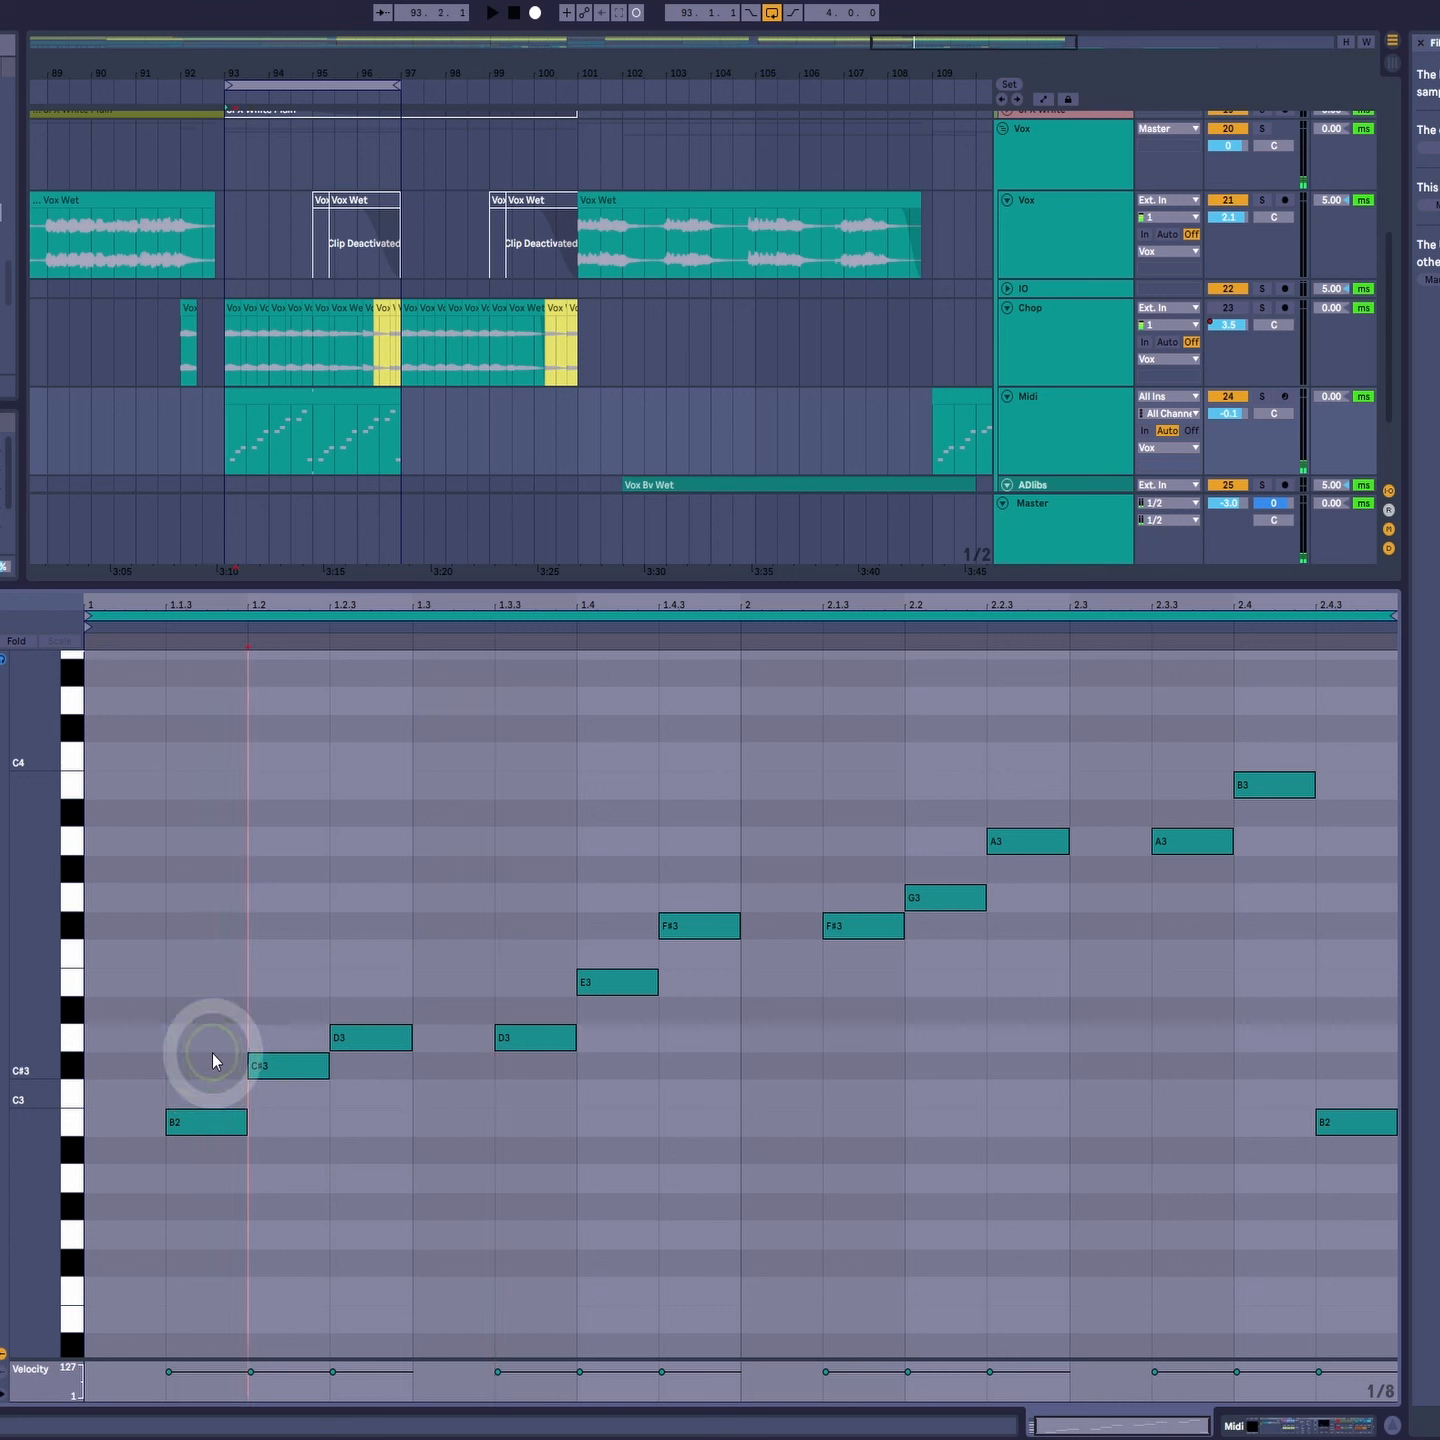
Step: Audition the B2, D3 and F#3 chord tones before the clip start and compare them with the melody's first-bar note groups
drag(211, 1054, 215, 1158)
drag(380, 978, 386, 1099)
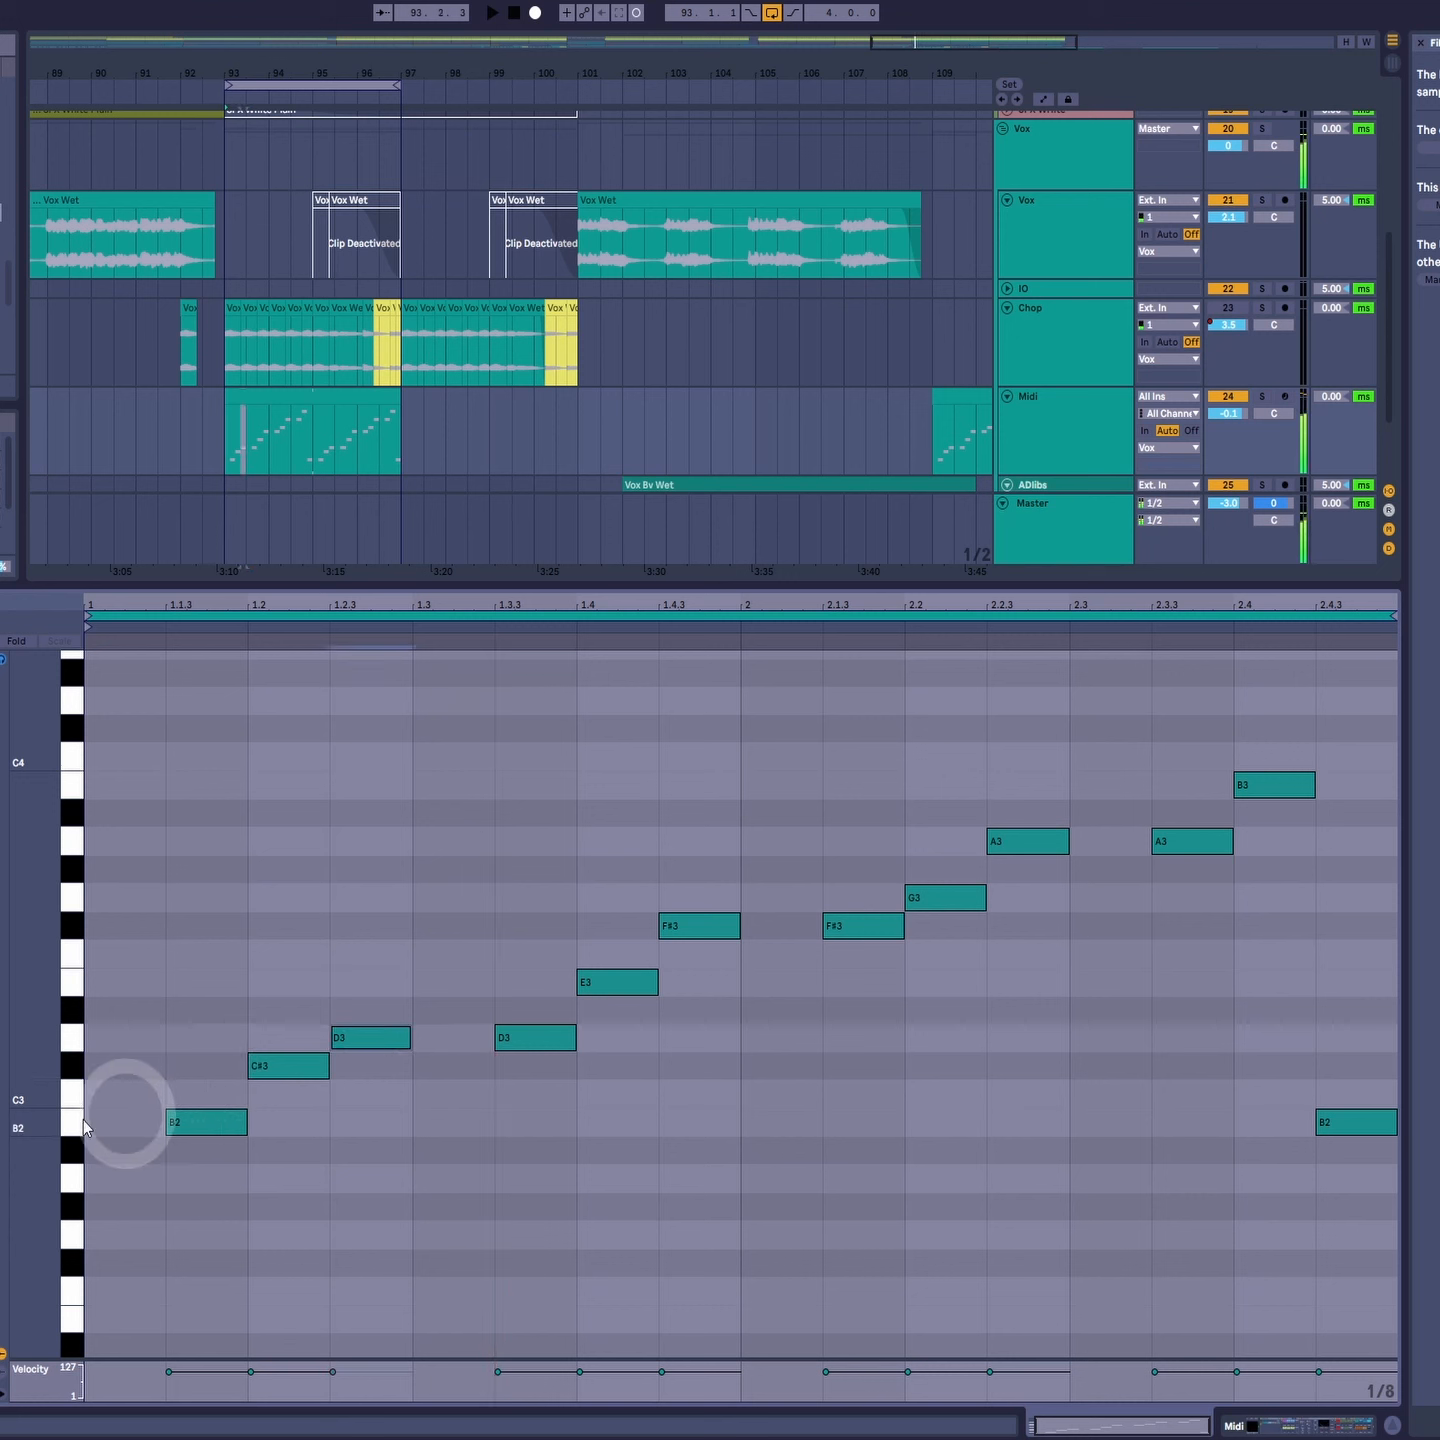
drag(145, 606, 150, 730)
click(124, 1130)
click(111, 1034)
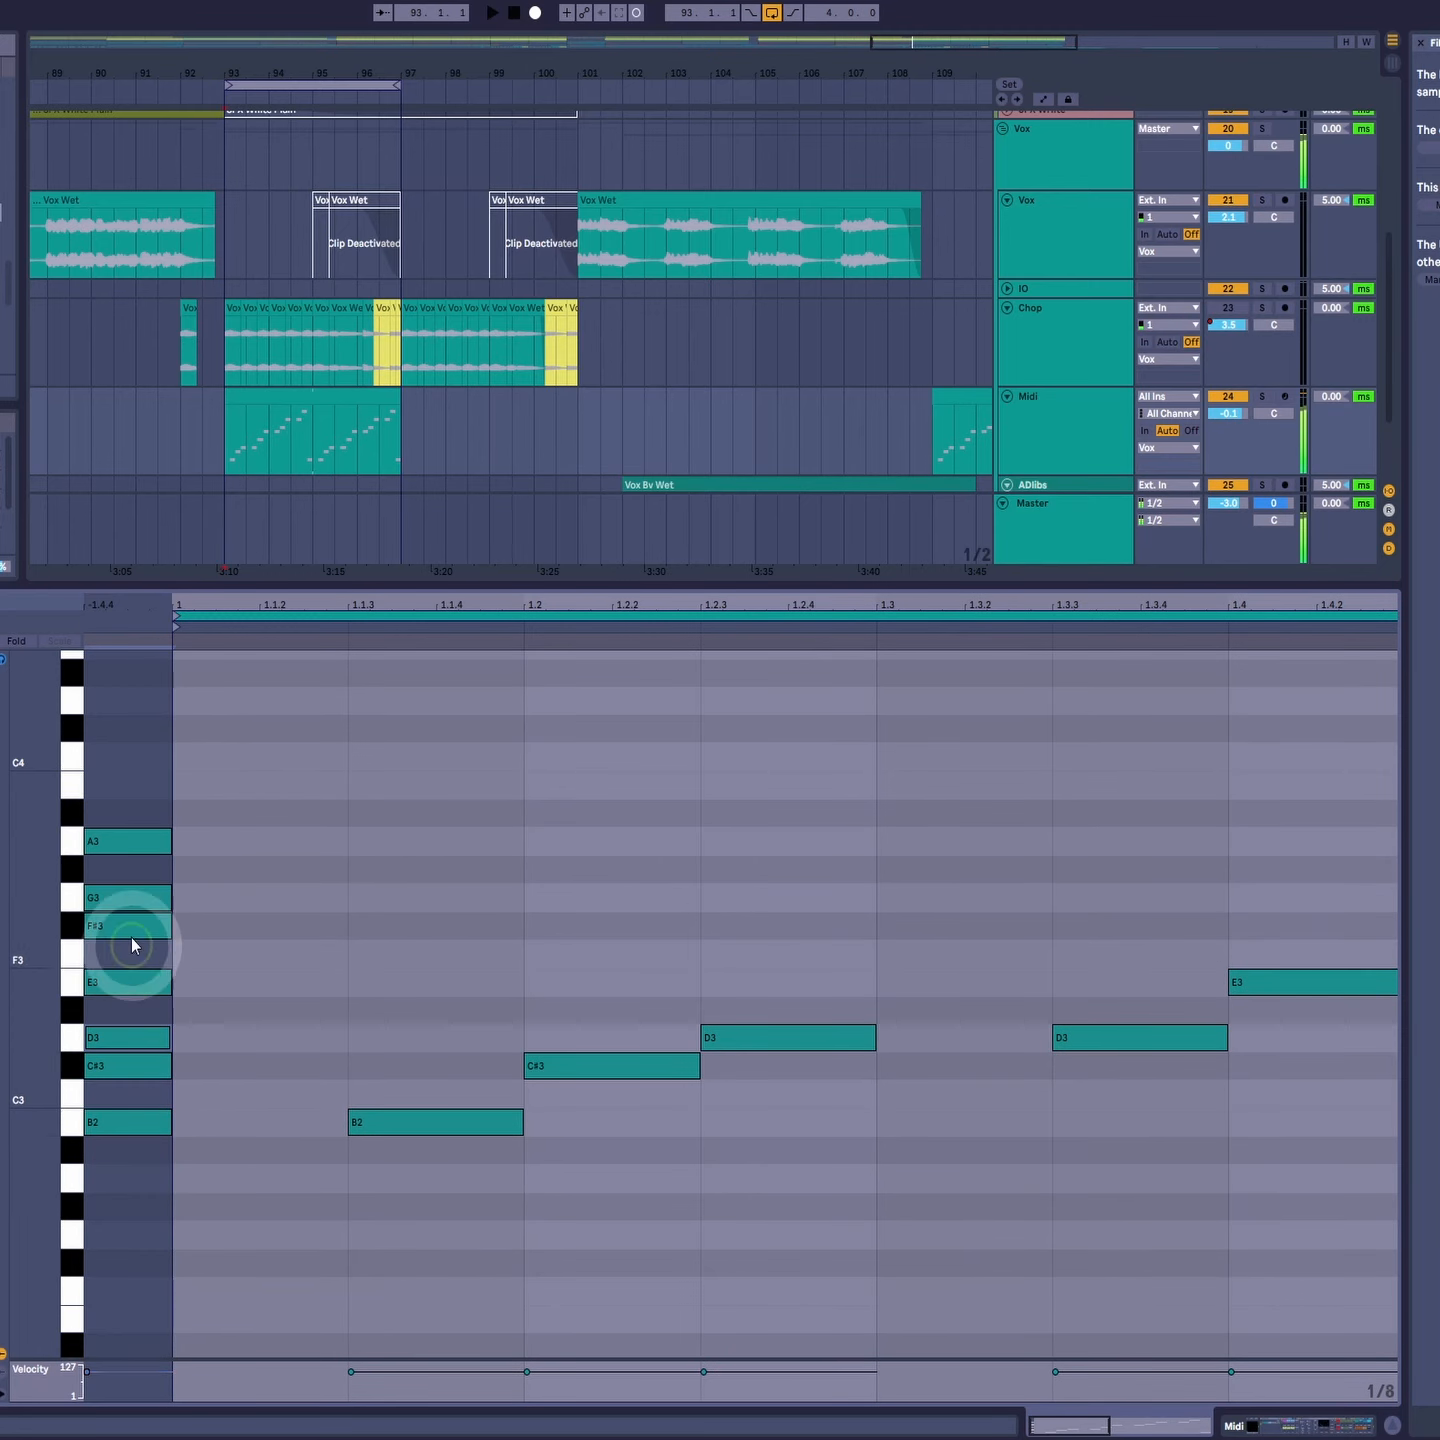
click(131, 923)
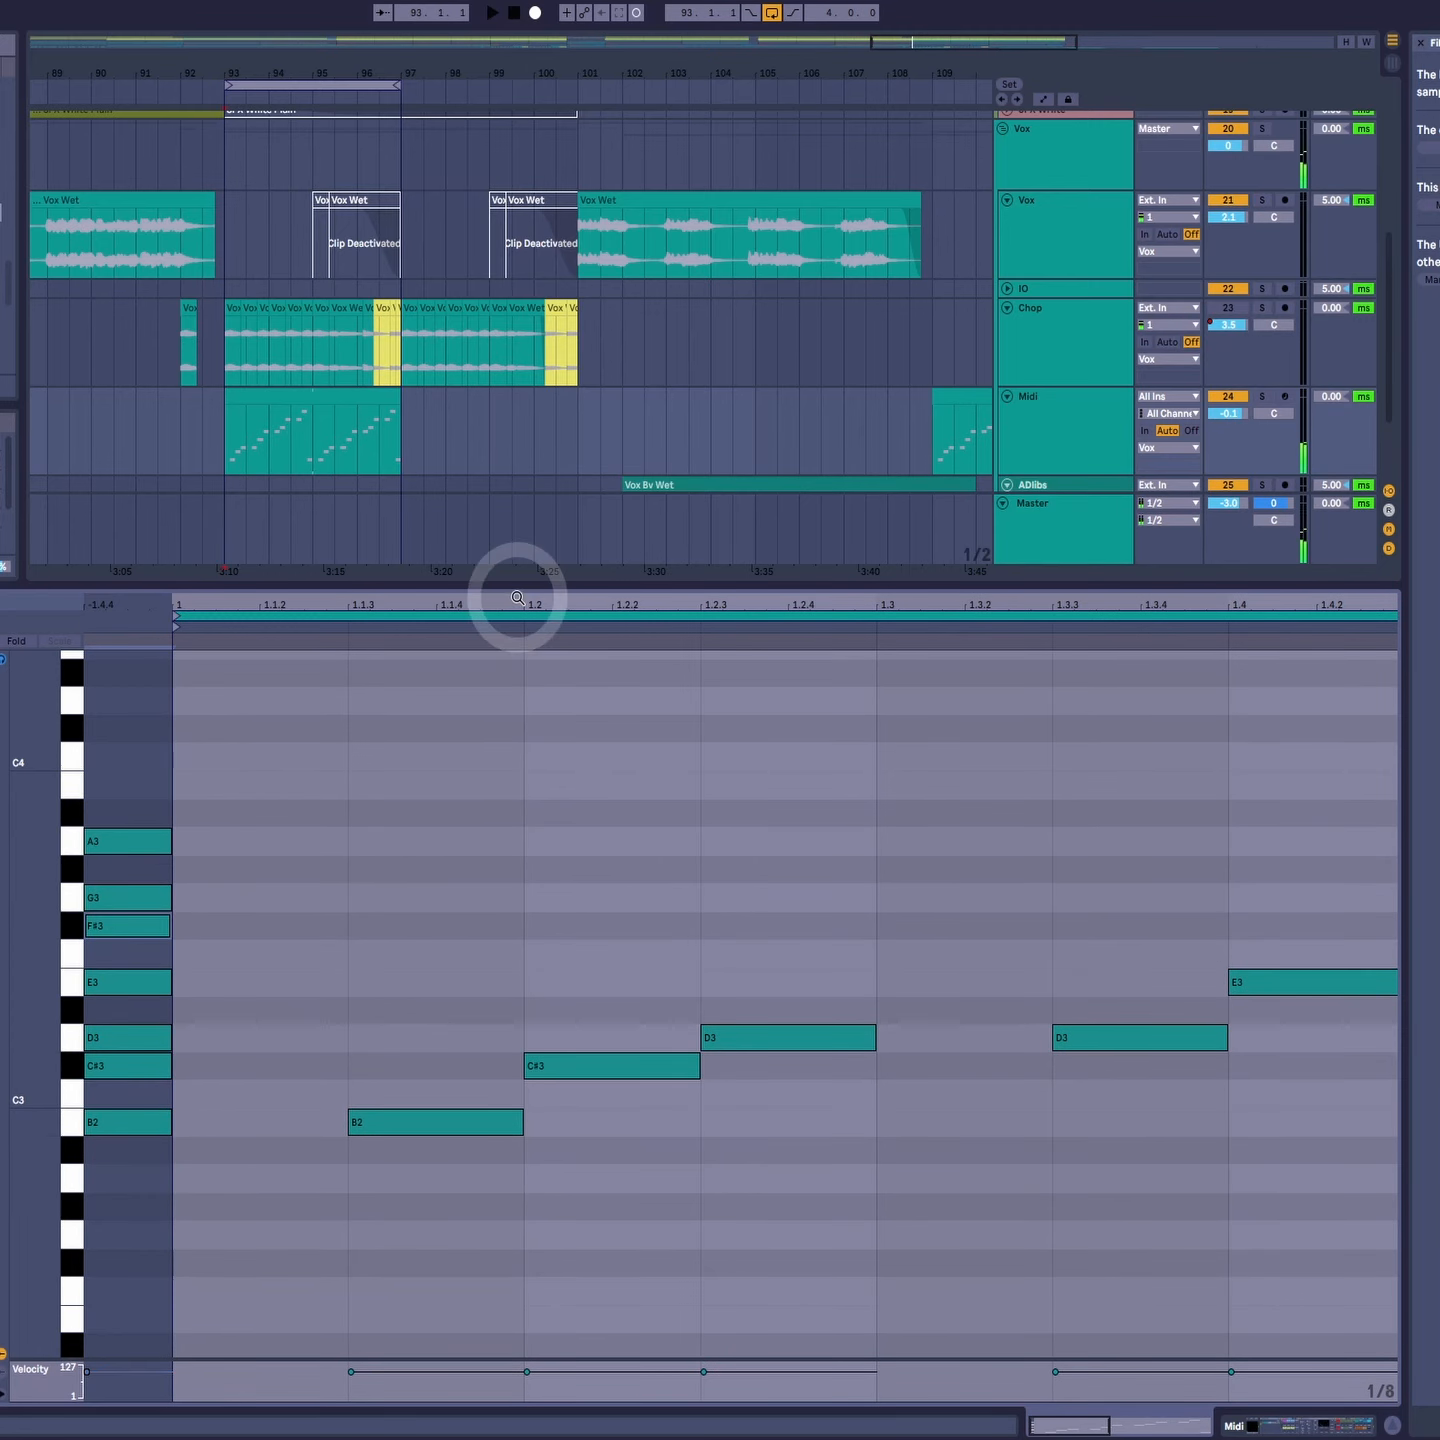
drag(515, 602, 516, 538)
drag(277, 952, 285, 1101)
drag(437, 937, 464, 1055)
drag(641, 937, 636, 1092)
drag(835, 860, 837, 989)
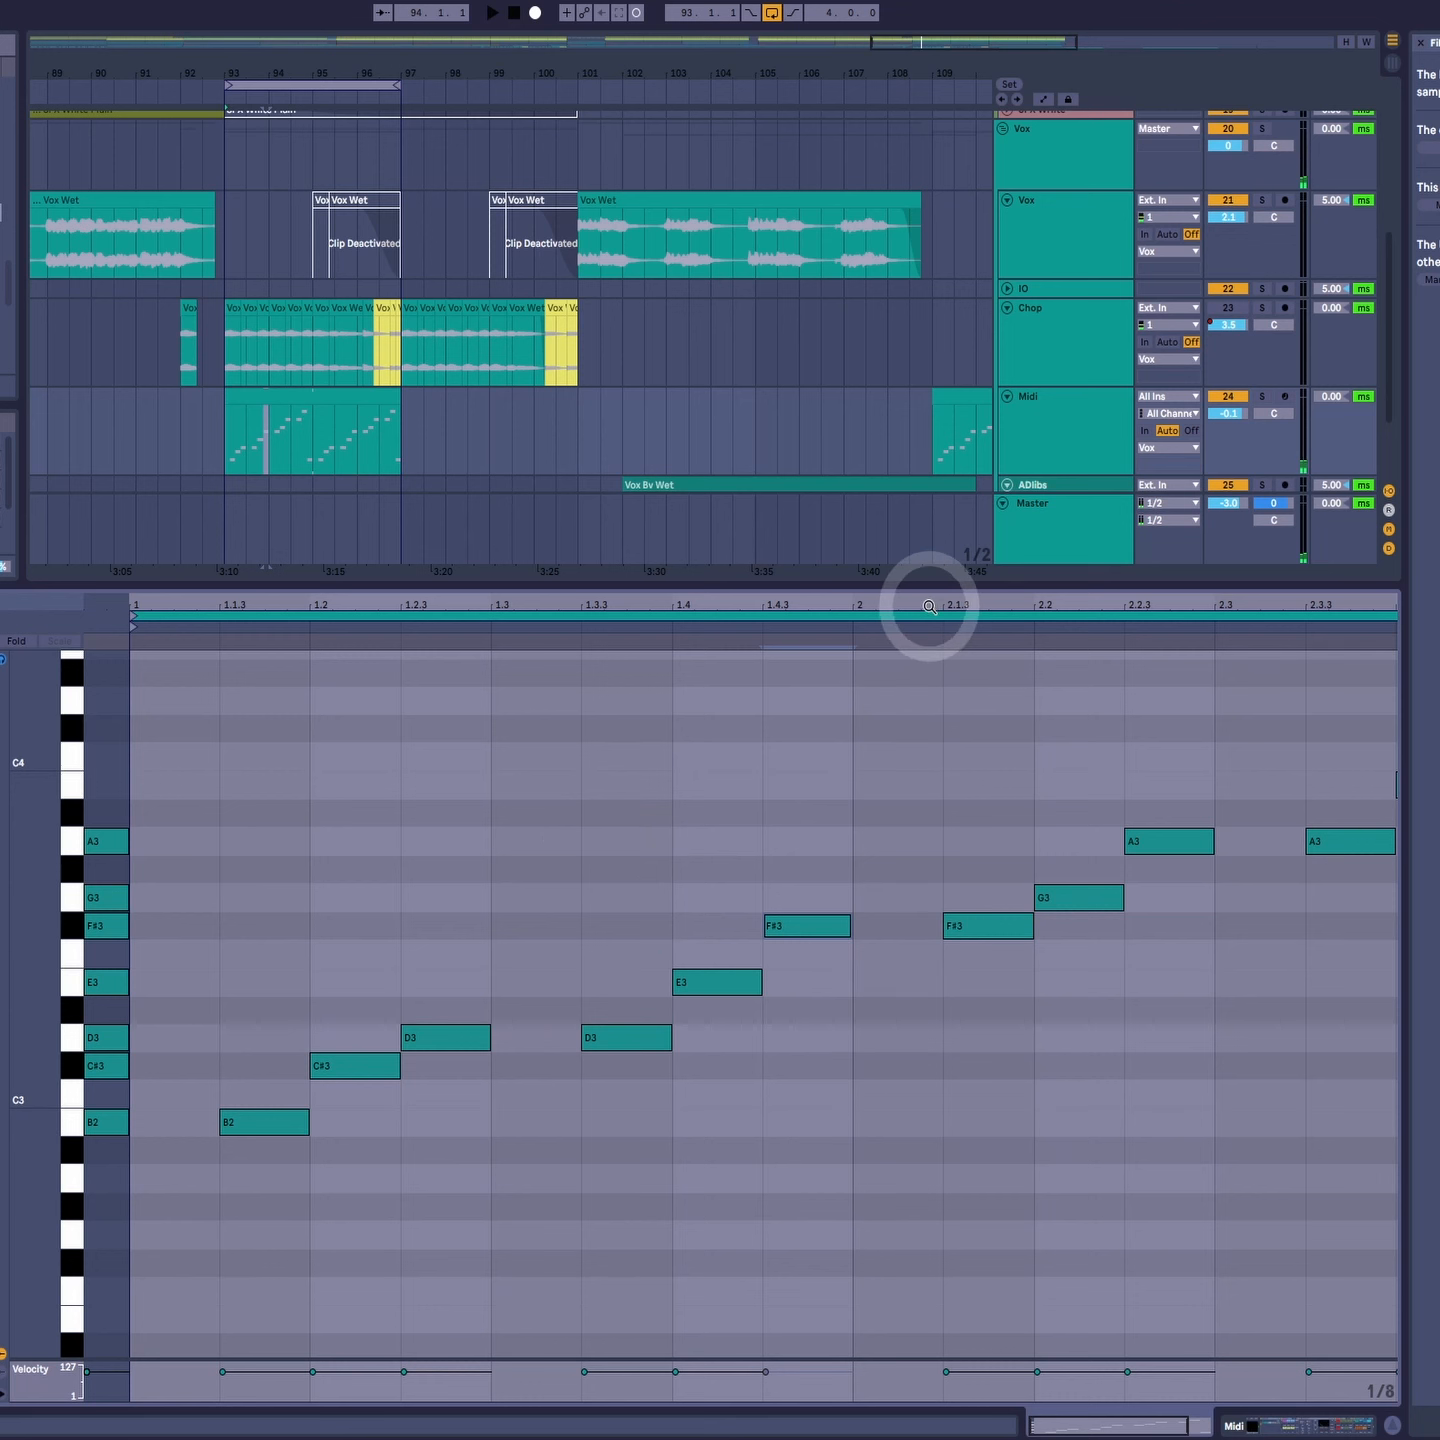
Step: Examine the second bar's rise from F#3 to B3 and audition its closing B3 at 2.4 and B2 at 2.4.3
drag(929, 607, 928, 603)
drag(862, 859, 887, 949)
drag(1003, 760, 1034, 899)
drag(1215, 769, 1280, 847)
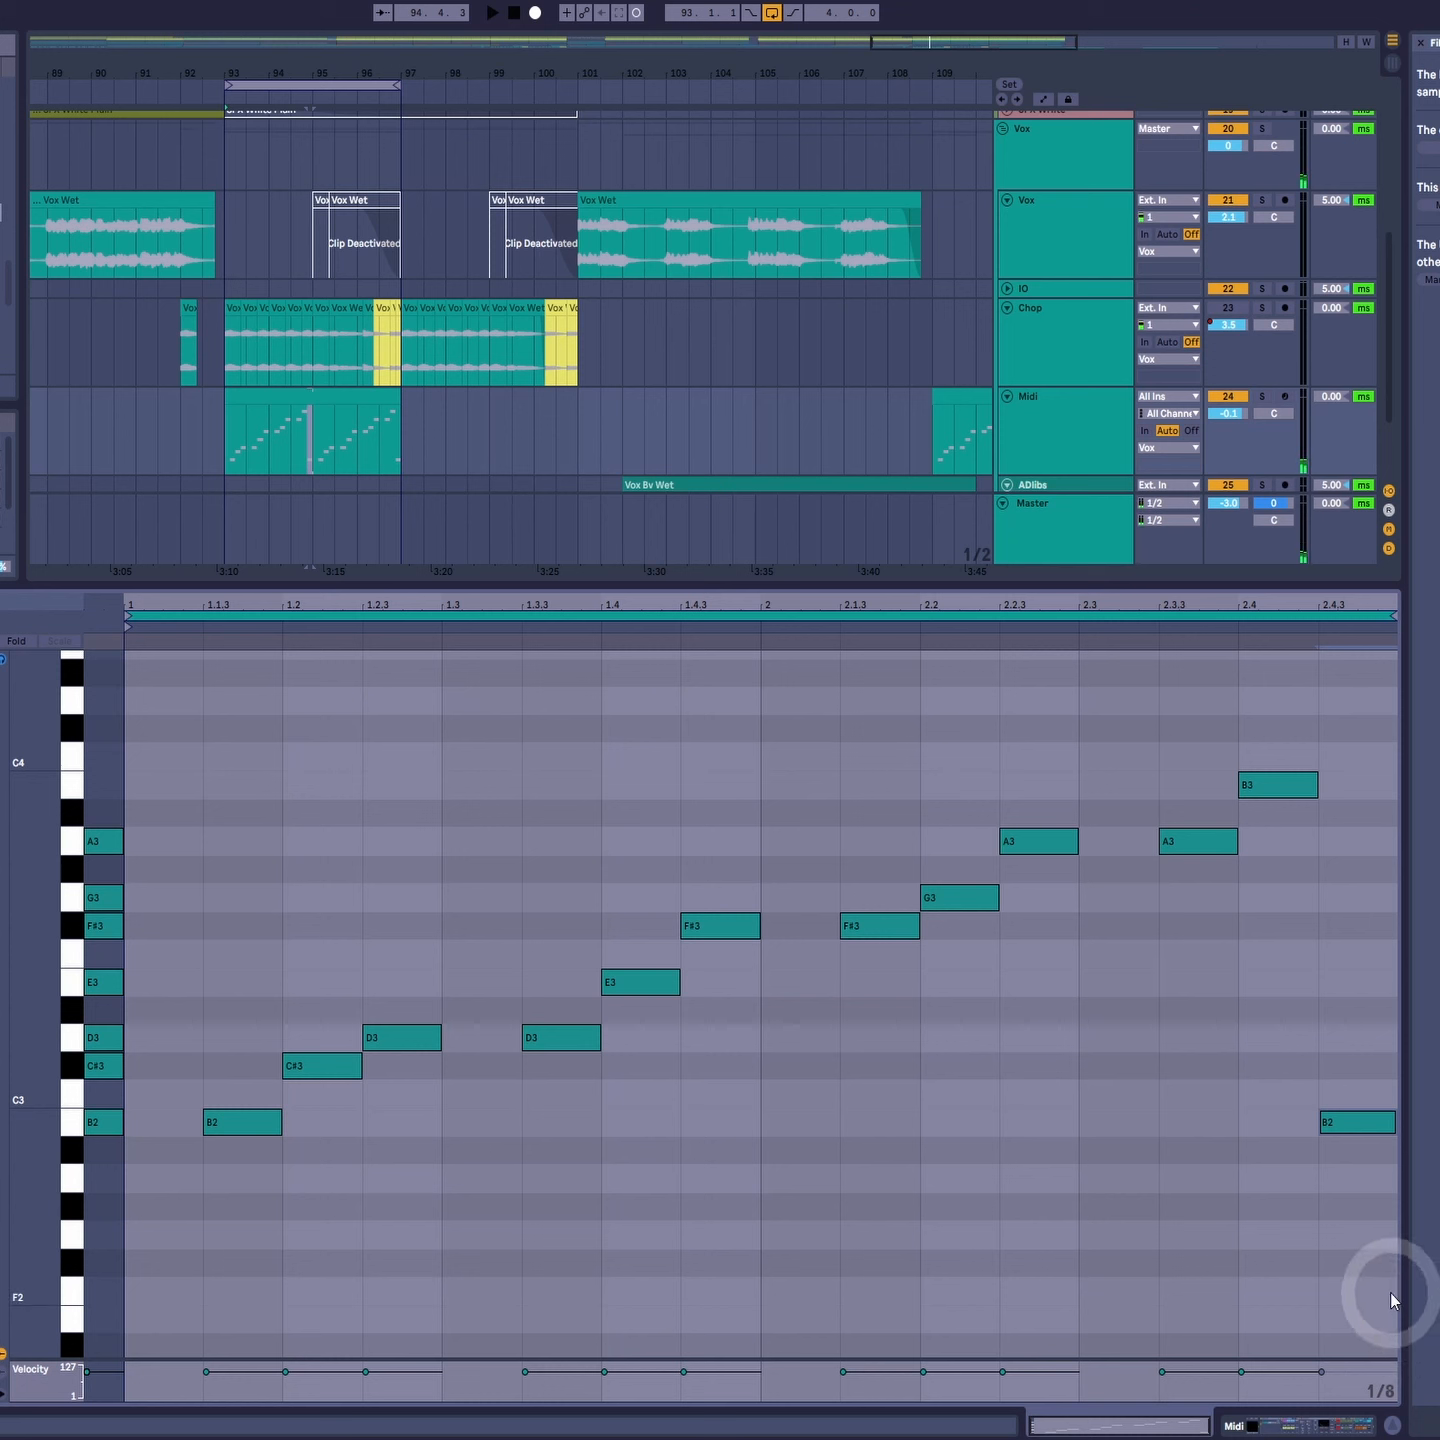
click(1346, 1021)
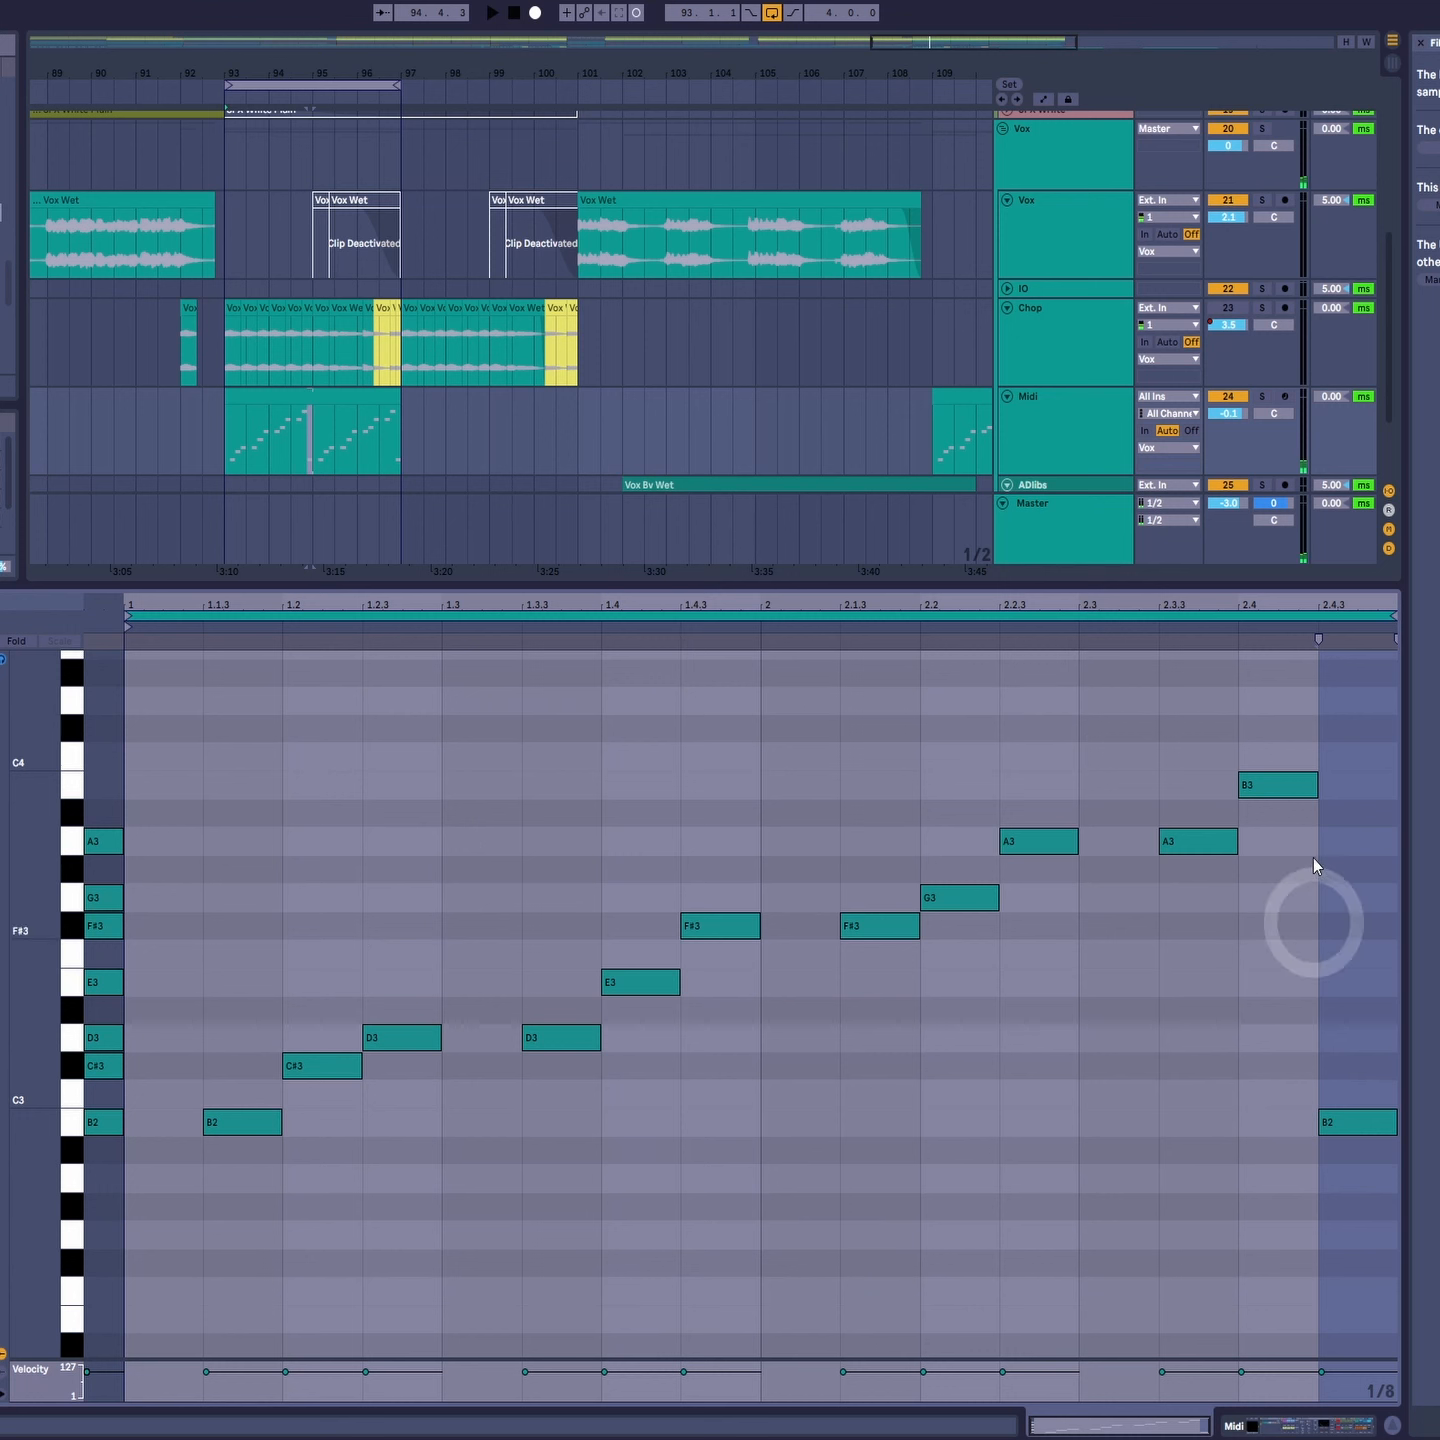
click(1271, 1300)
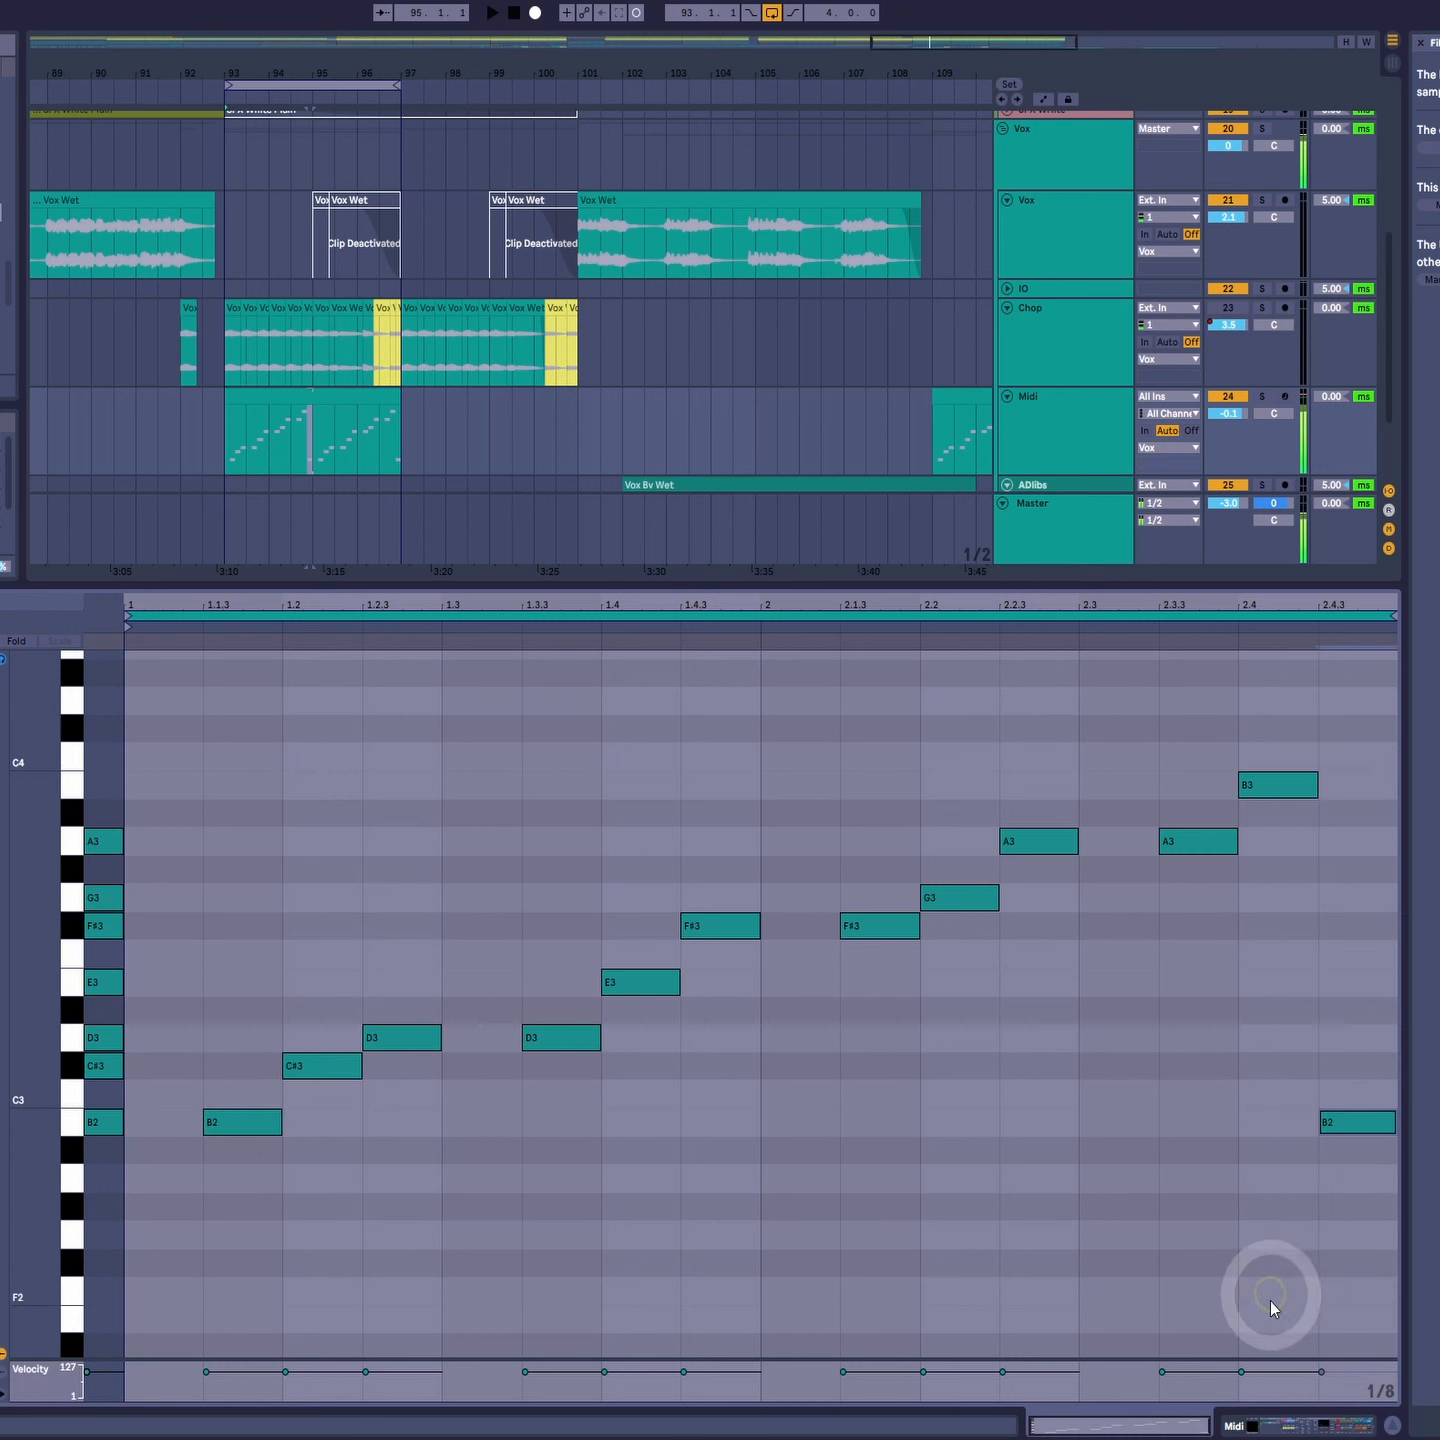
click(1278, 785)
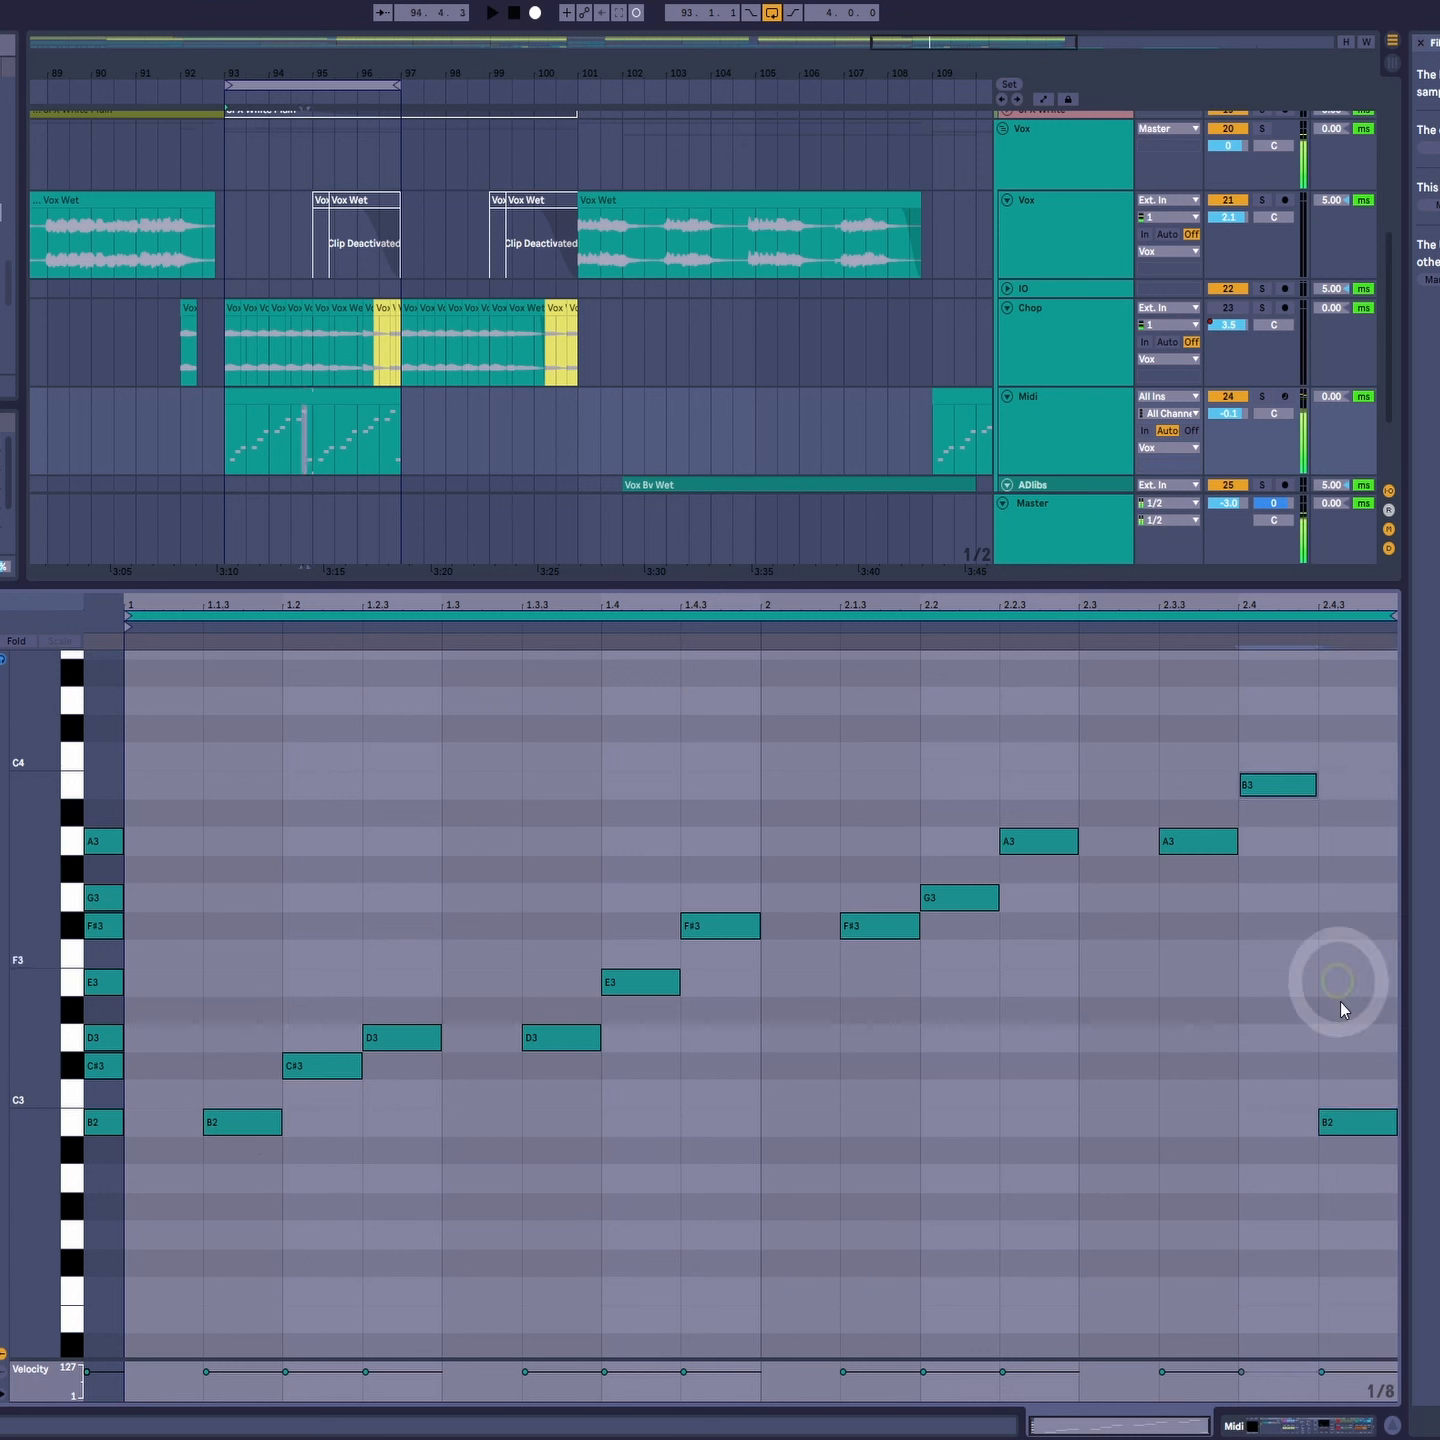
click(1339, 983)
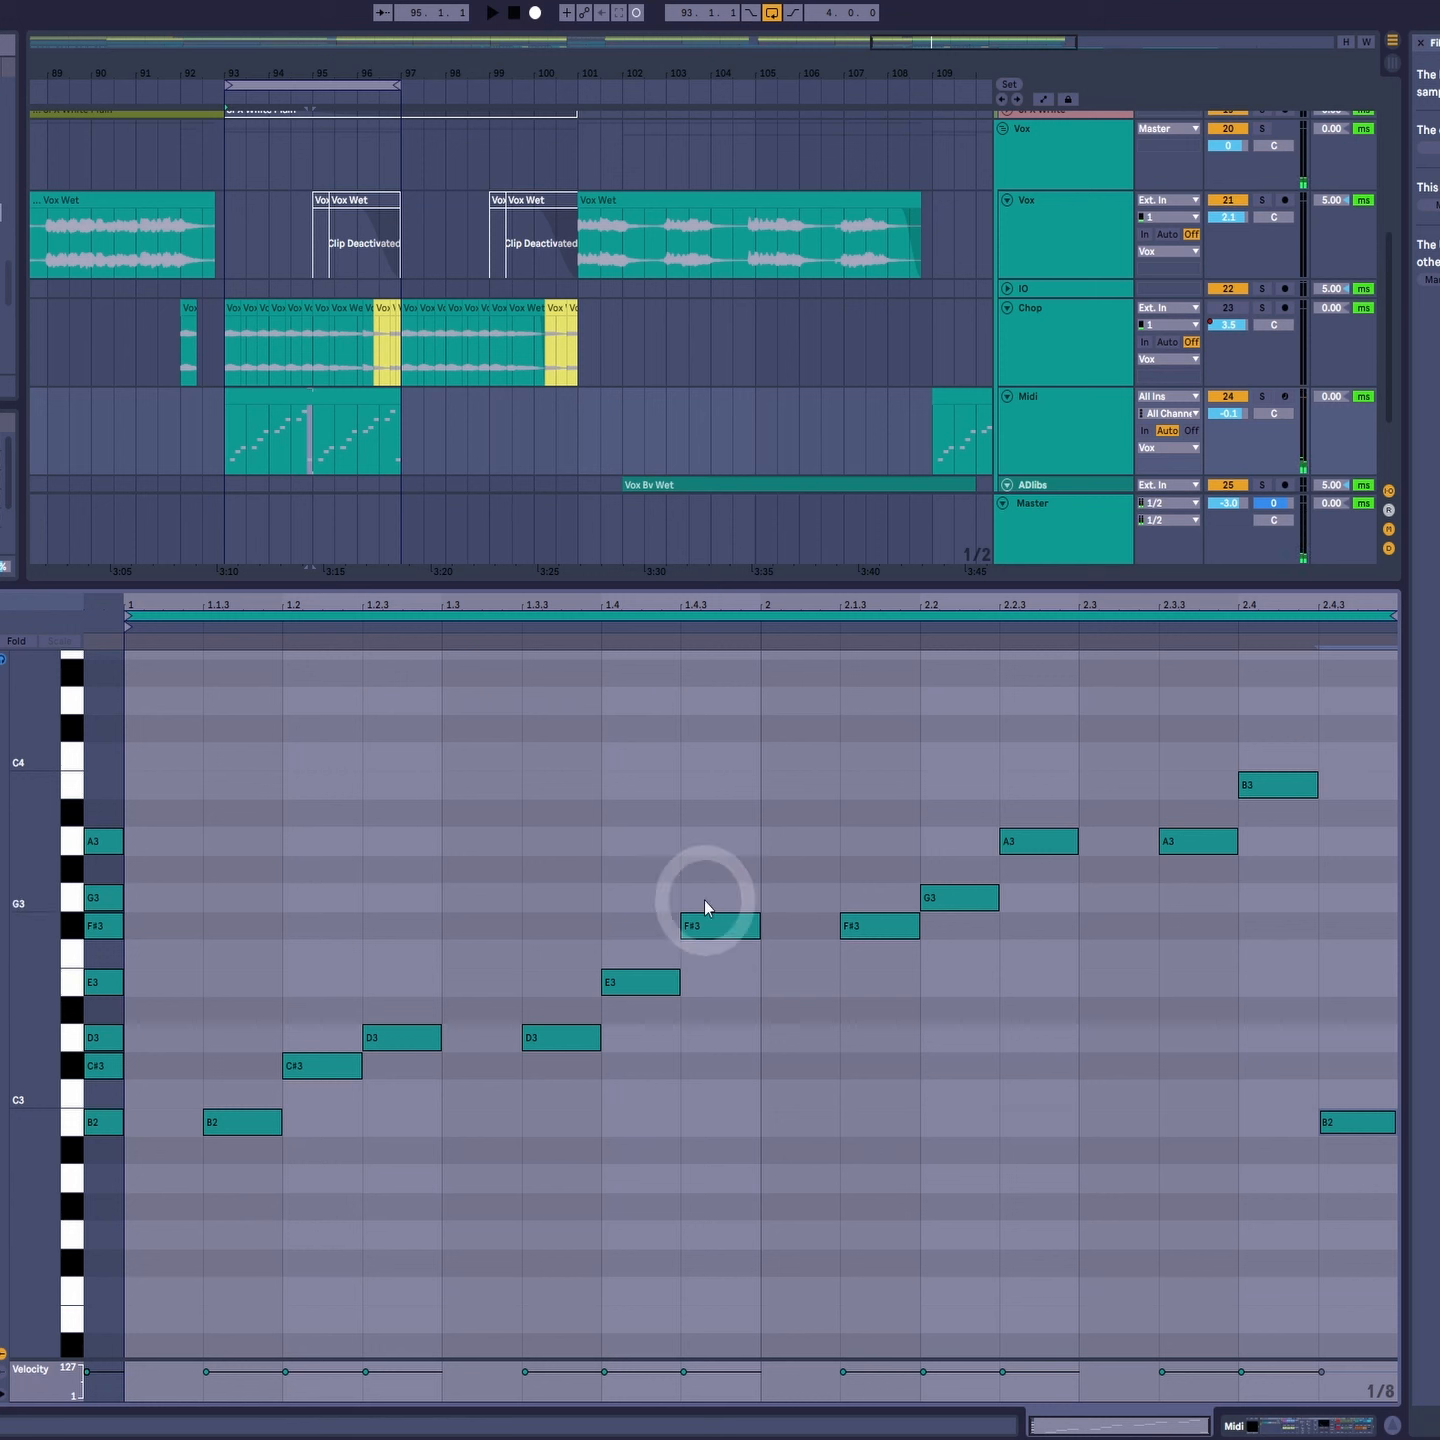
click(1120, 929)
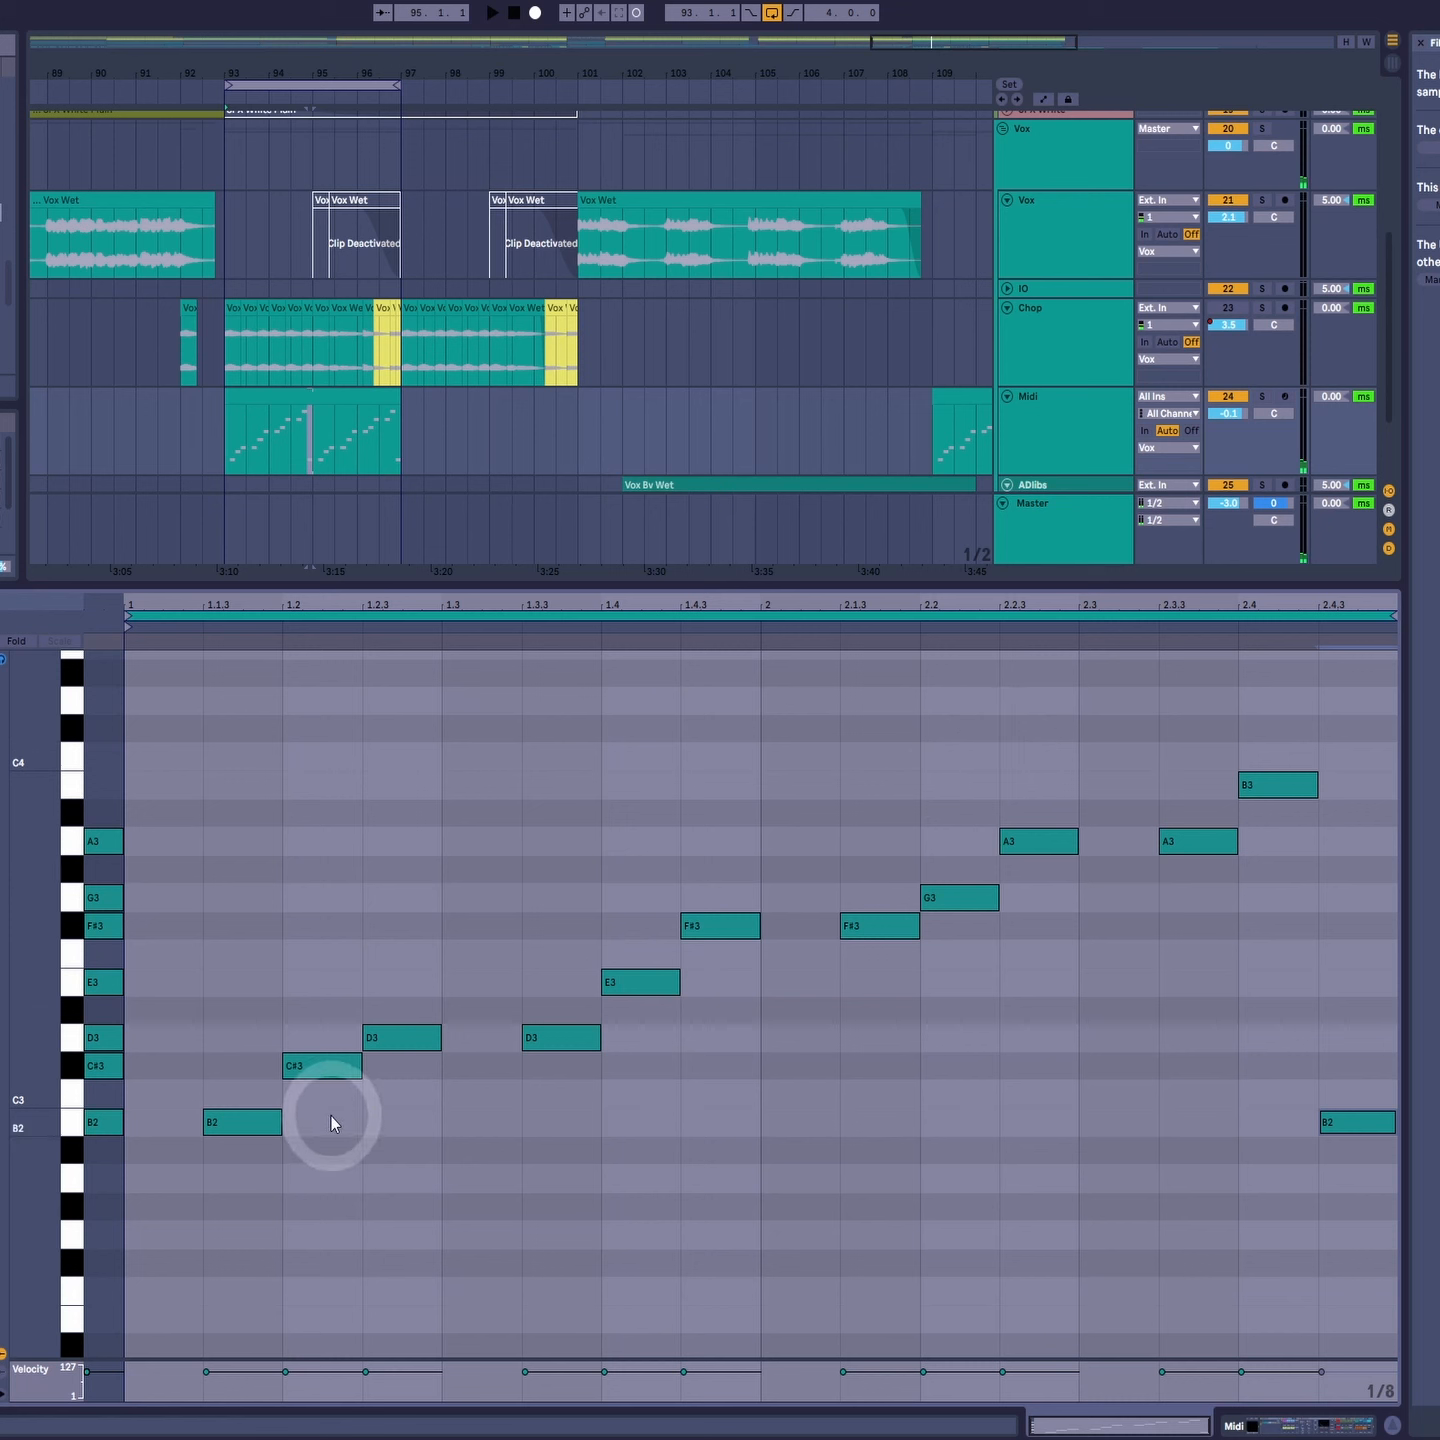
Step: Move the D3 at 1.2.3 to 1.3 and deactivate the D3 at 1.3.3, playing the melody to check
drag(407, 1056, 489, 1039)
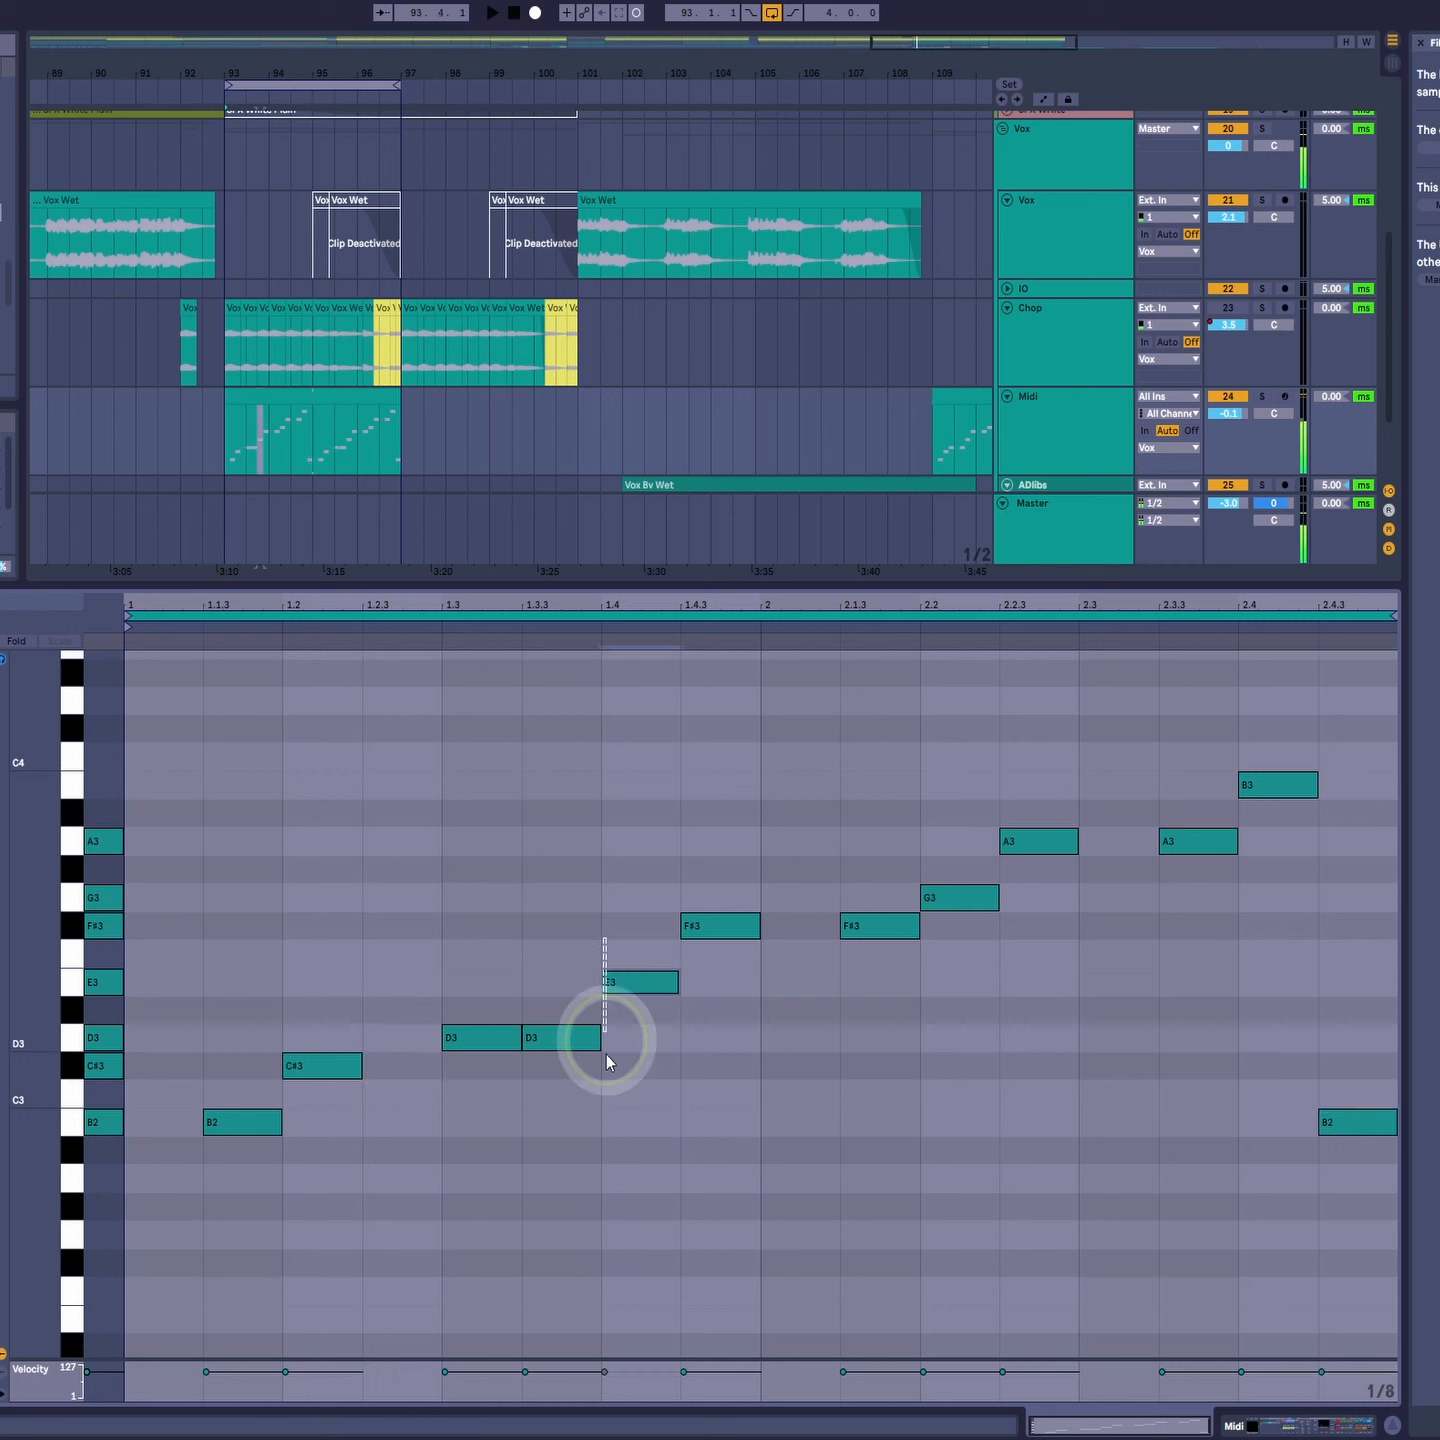
key(0)
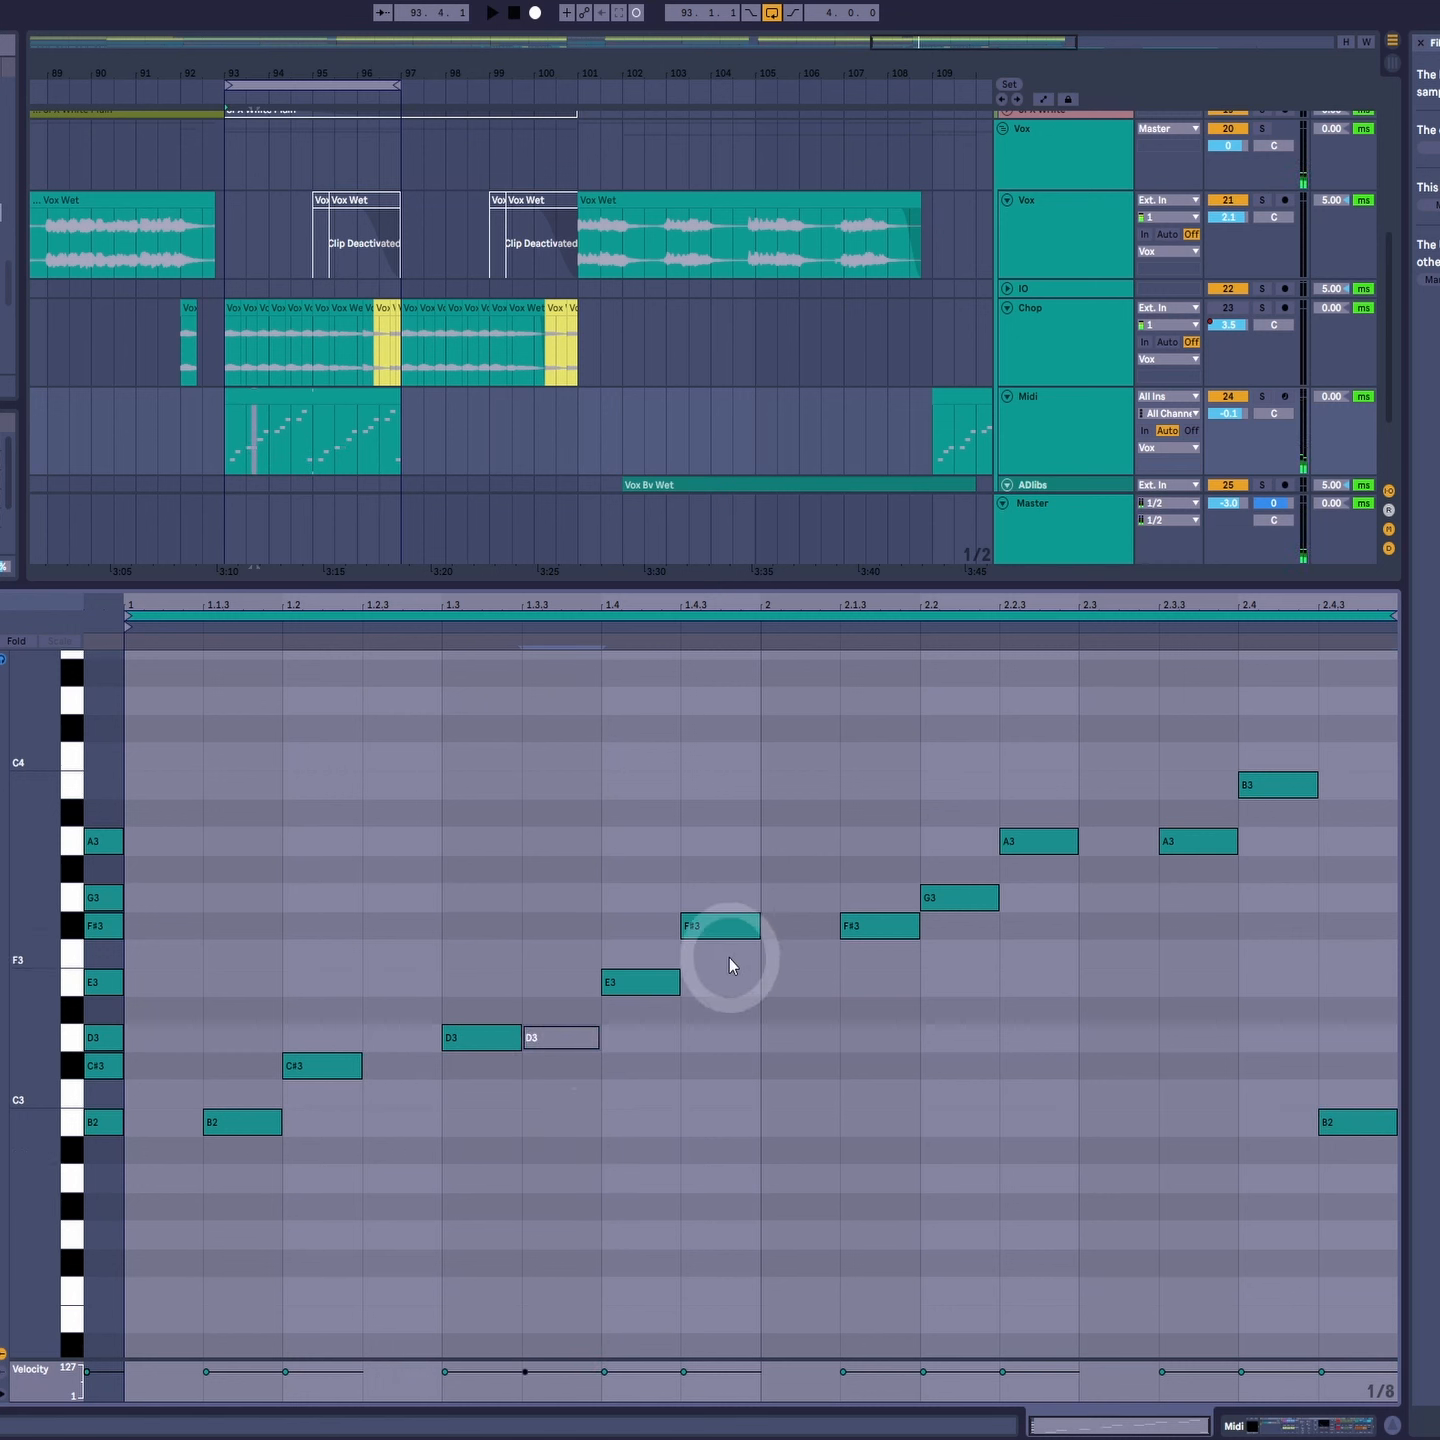
key(space)
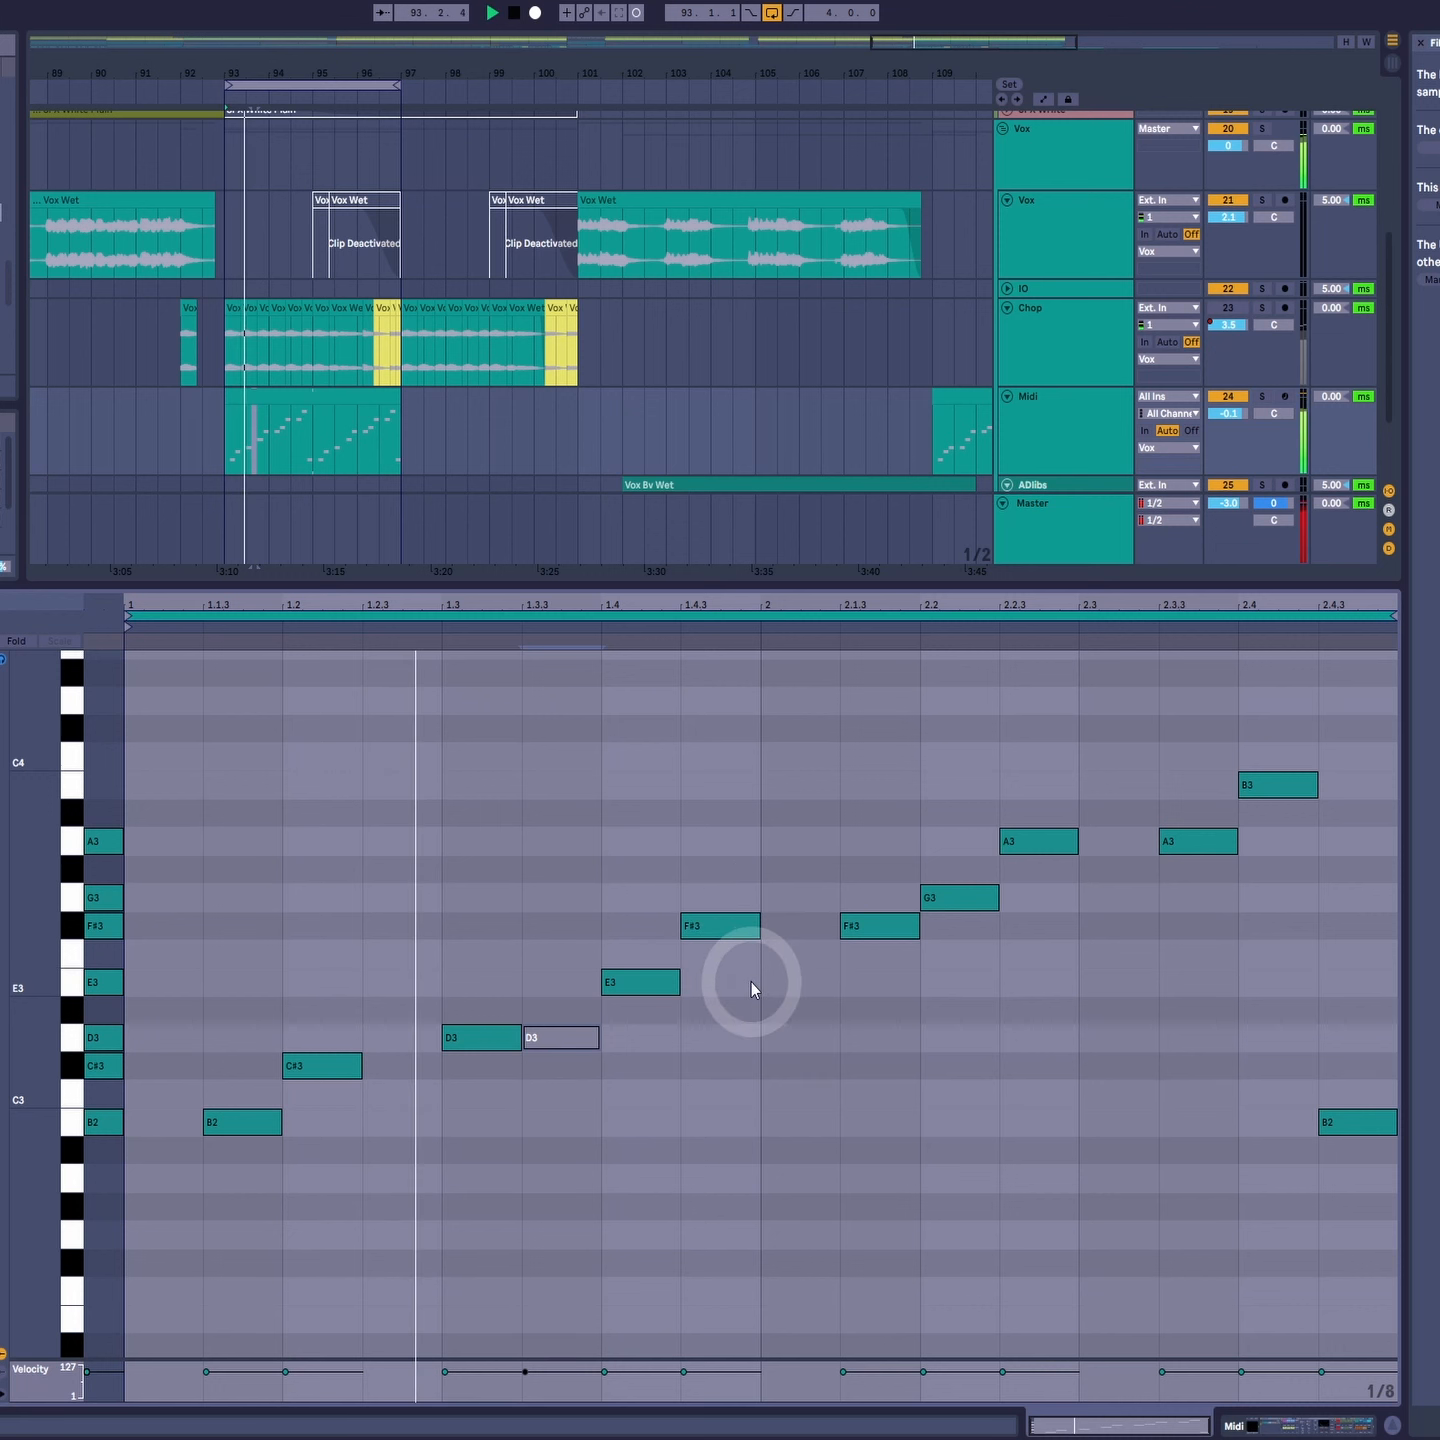
key(space)
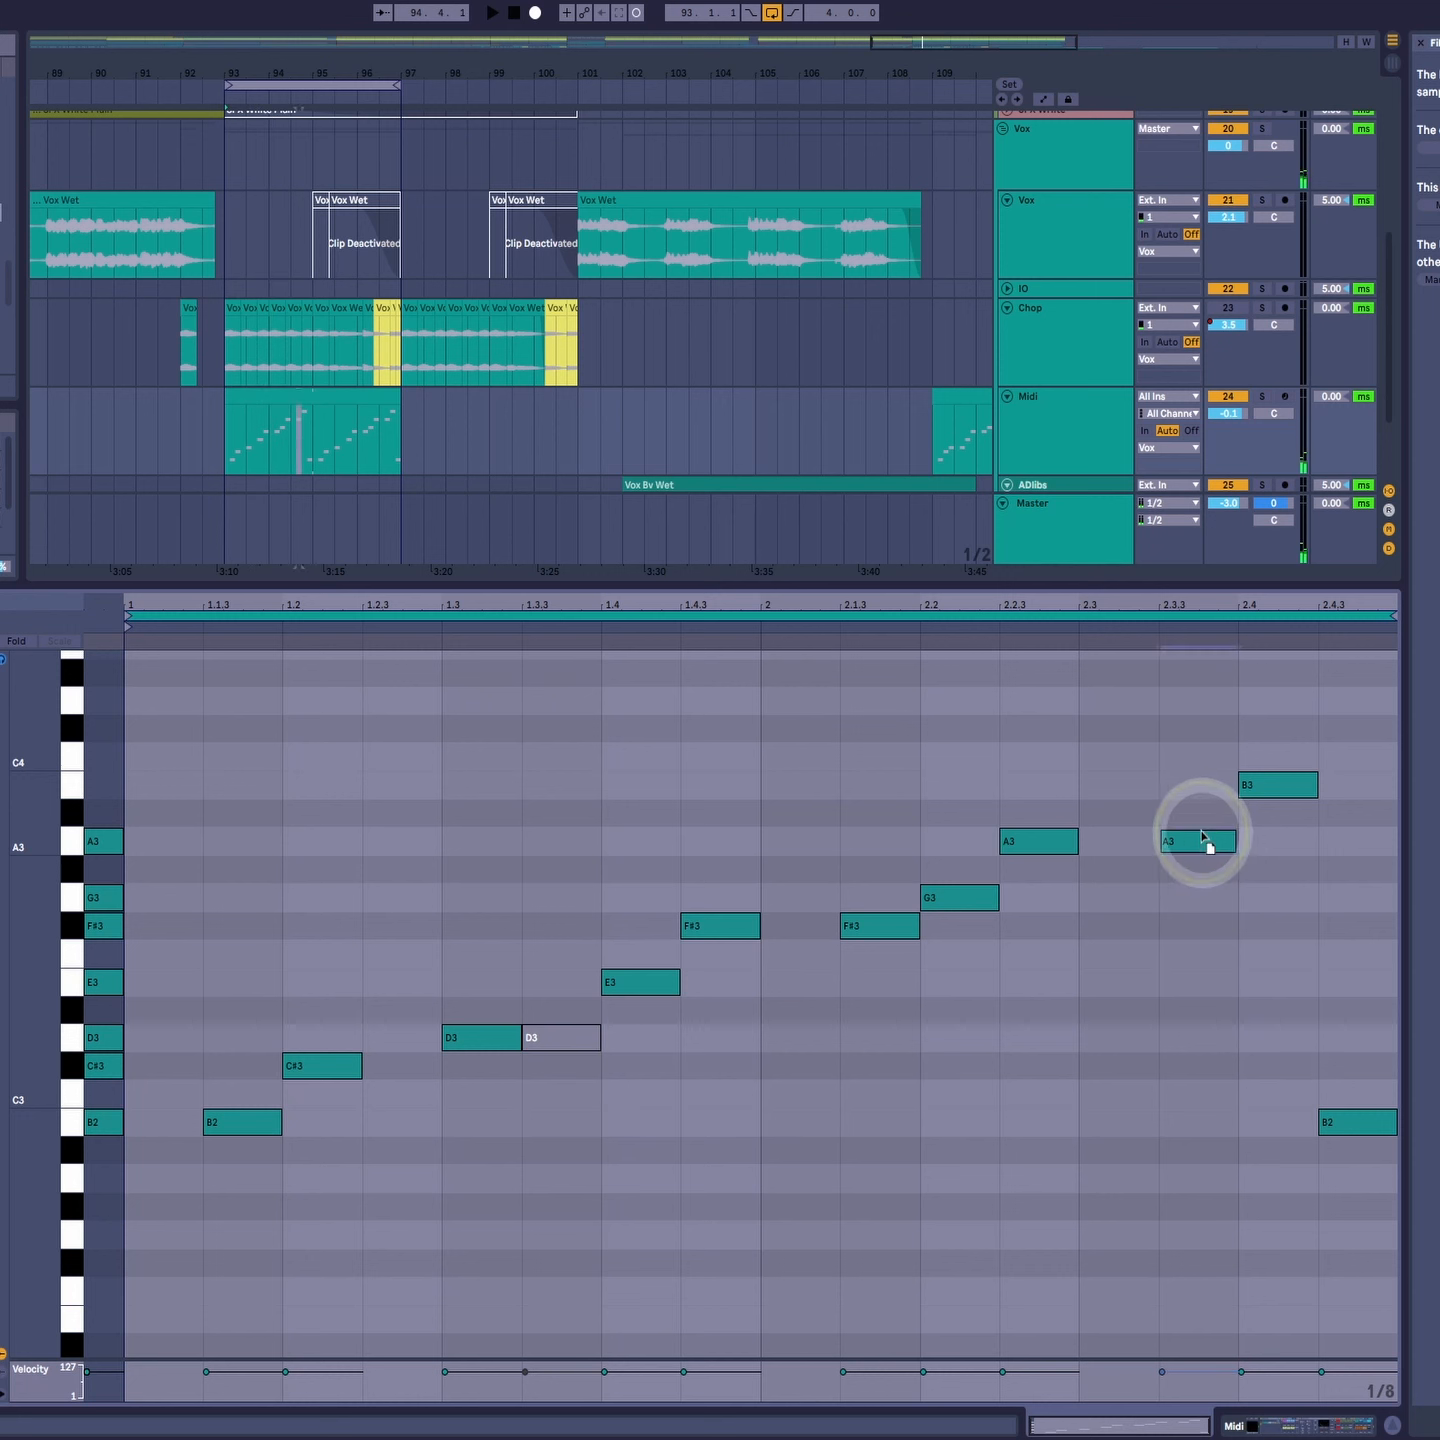
Step: Shift the A3 at 2.3.3 to 2.4 and the B3 to 2.4.3, and deactivate the B2 at 2.4.3 before playing back
drag(1200, 842, 1358, 787)
click(1354, 1183)
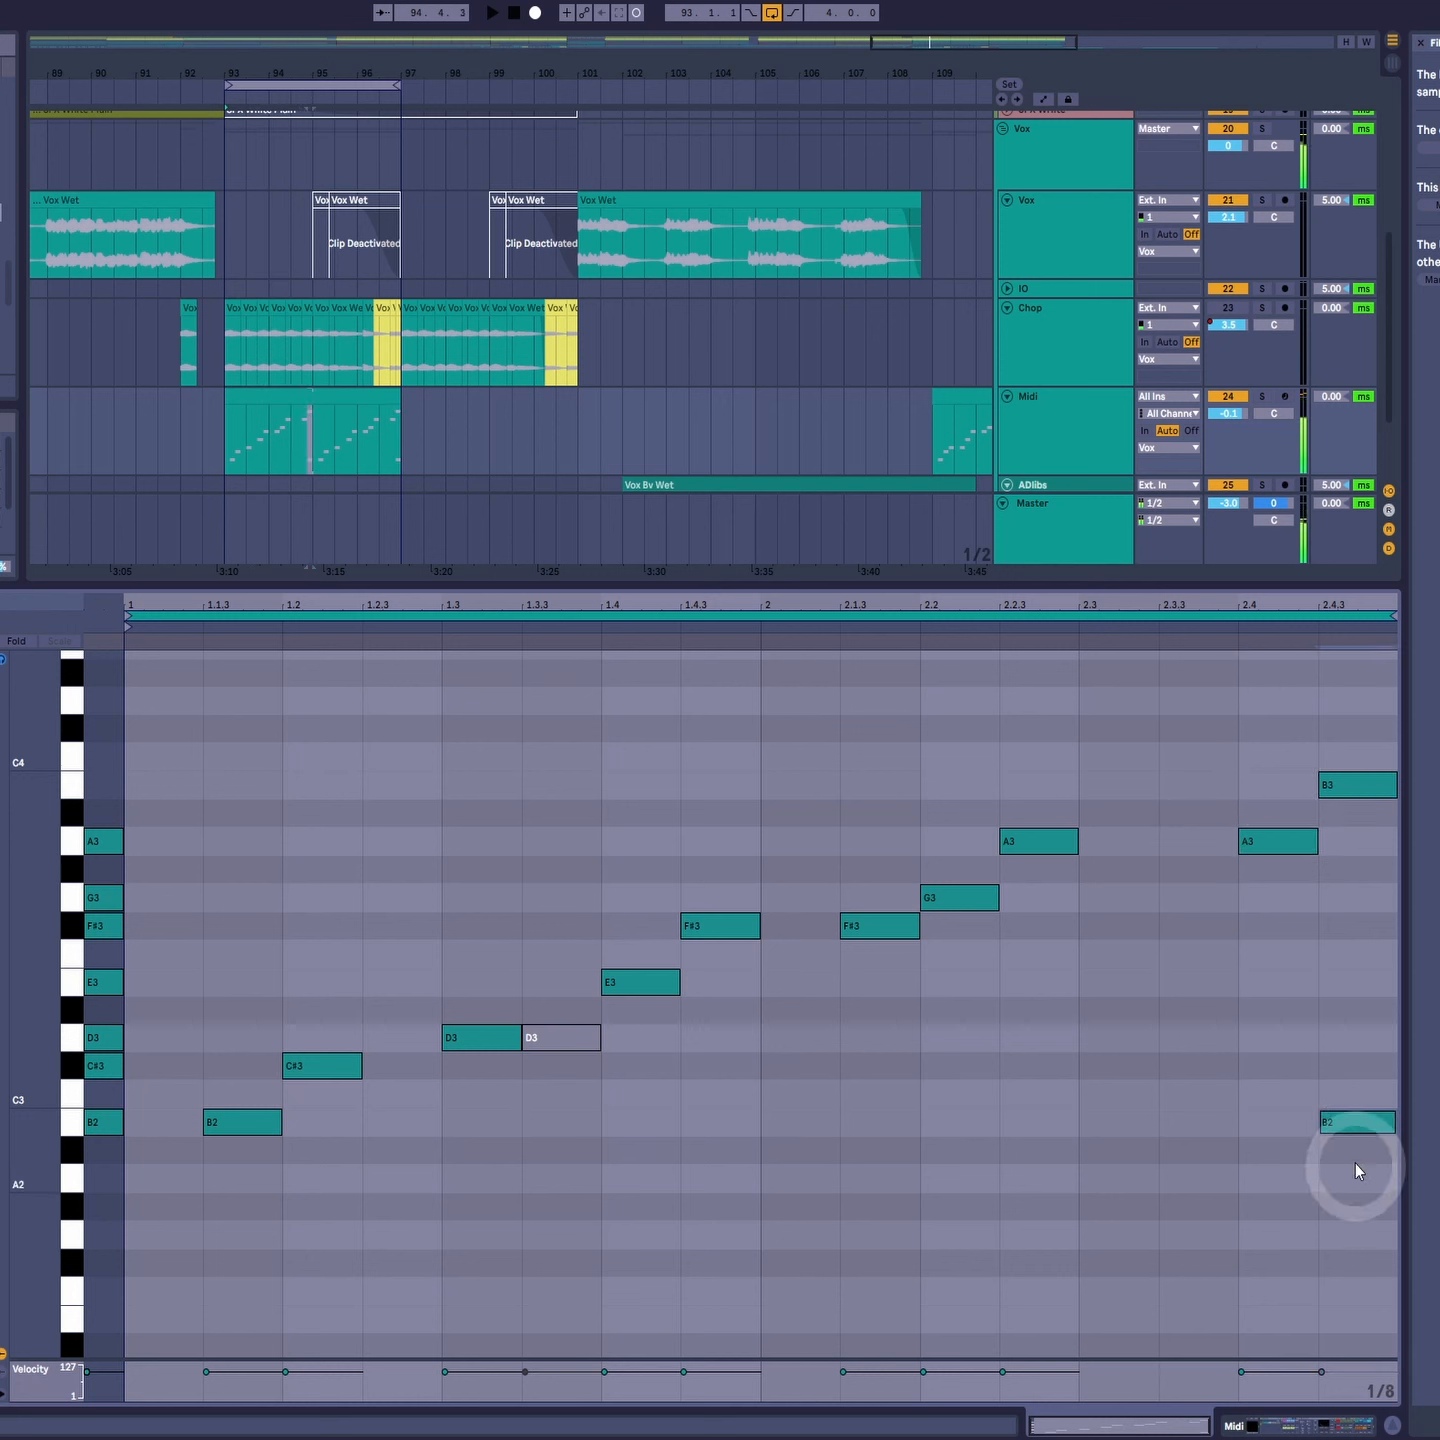
key(0)
key(space)
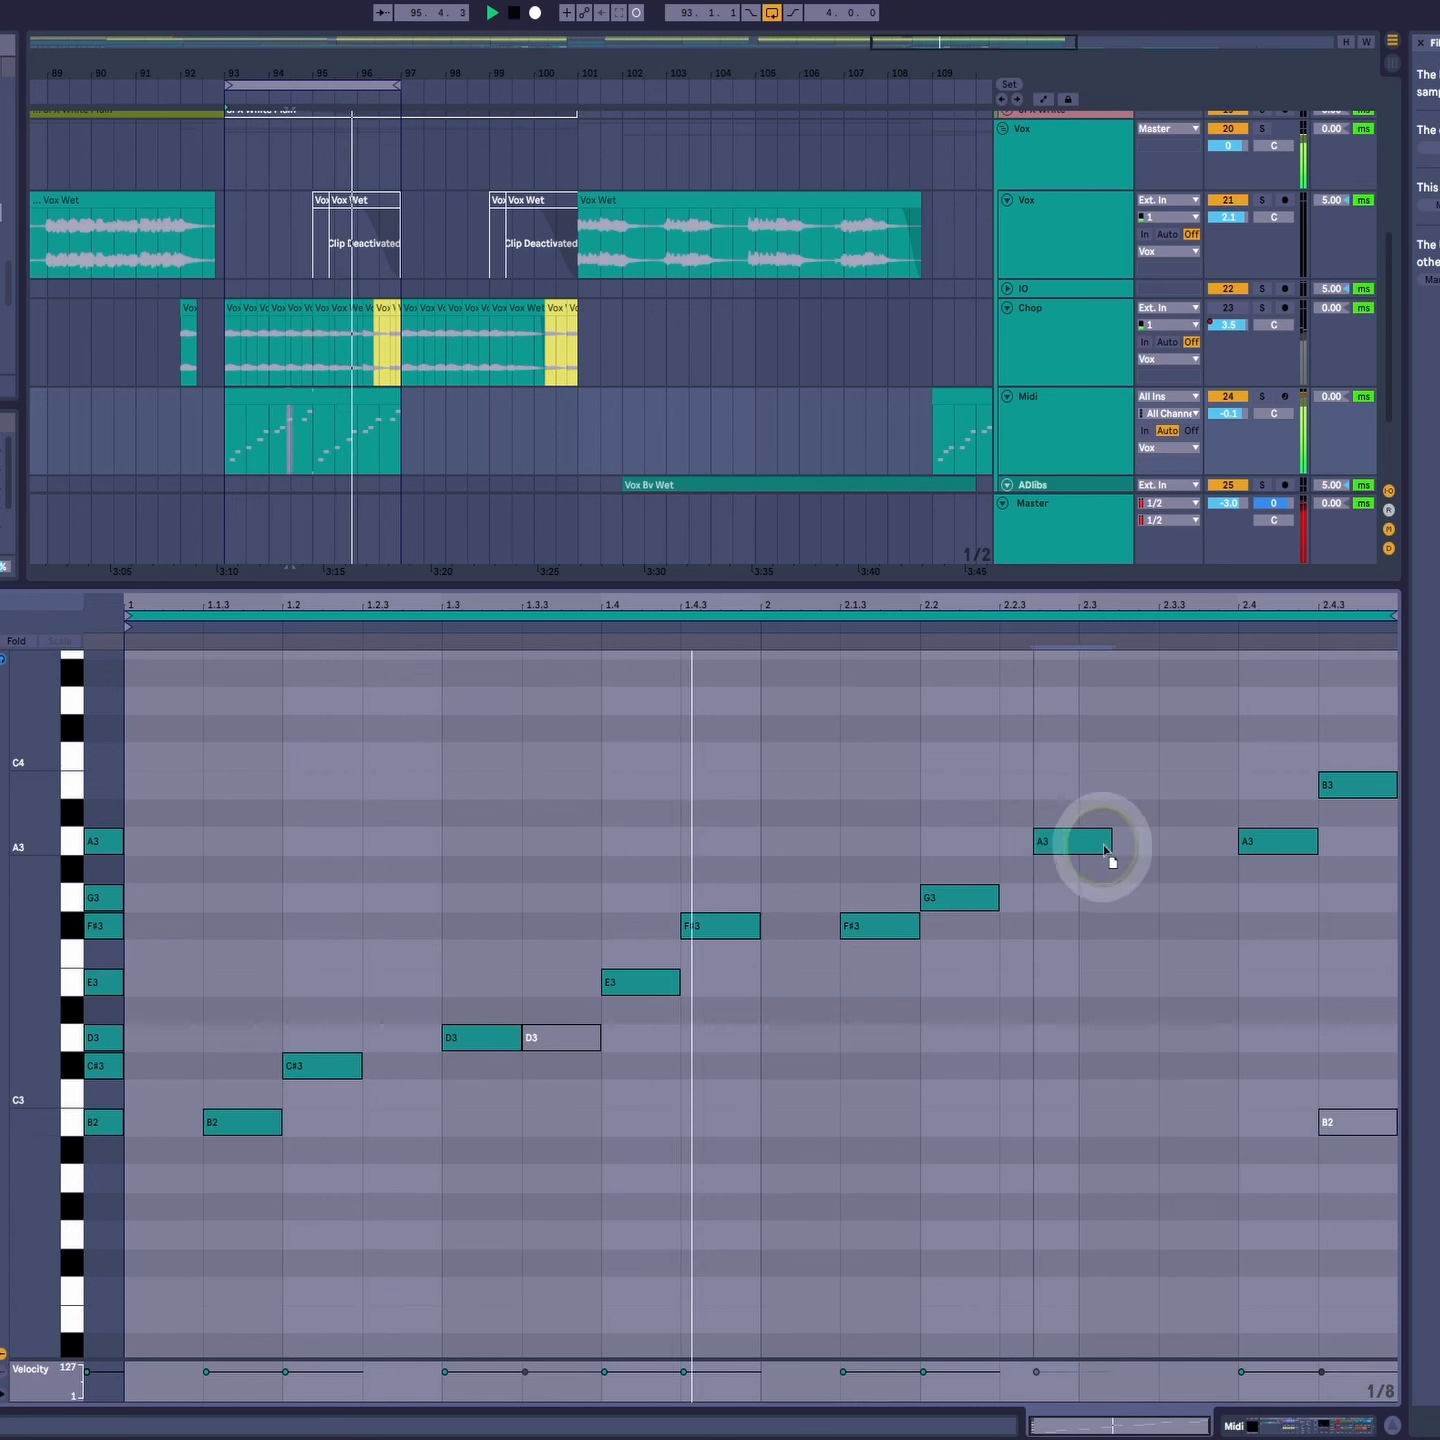
Step: Move the A3 at 2.2.3 to 2.3 and raise the A3 at 2.4 to B3 during playback
drag(1049, 845, 1118, 852)
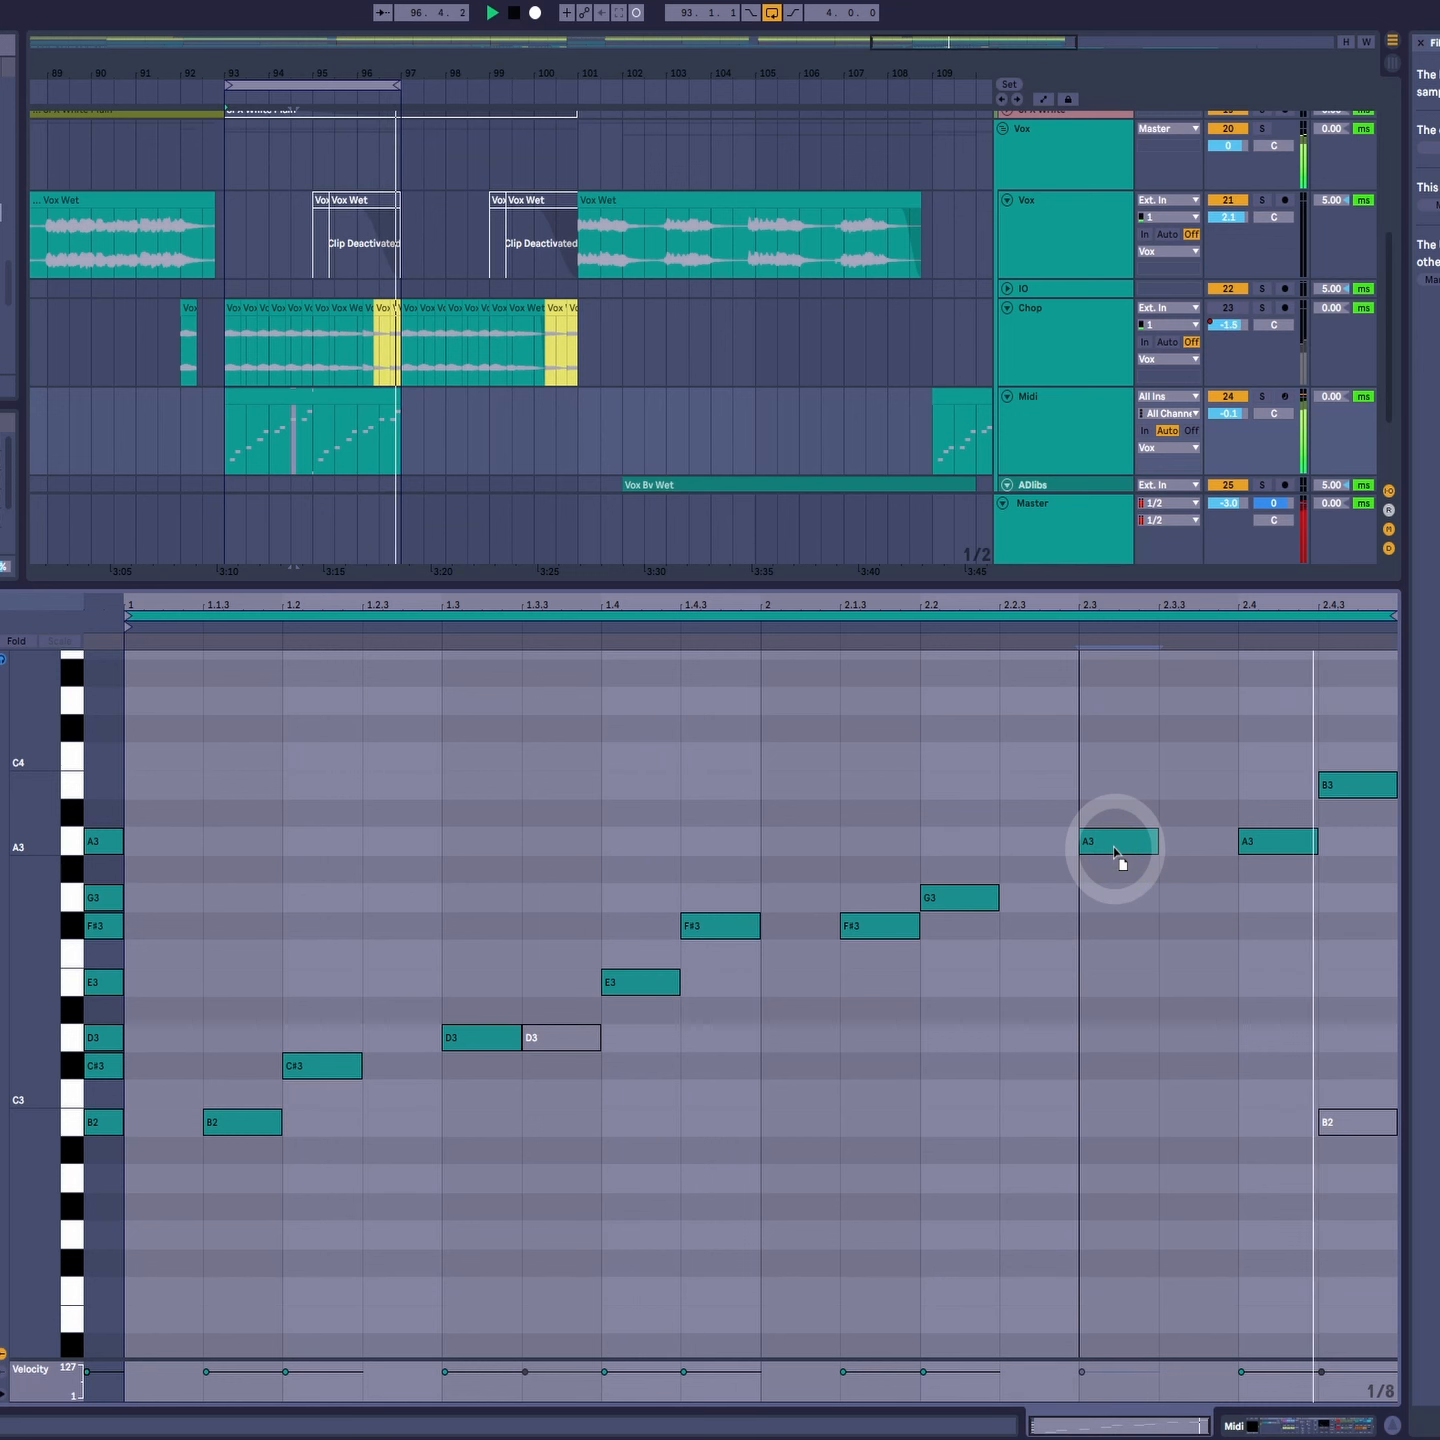
click(1190, 857)
drag(1266, 846, 1263, 780)
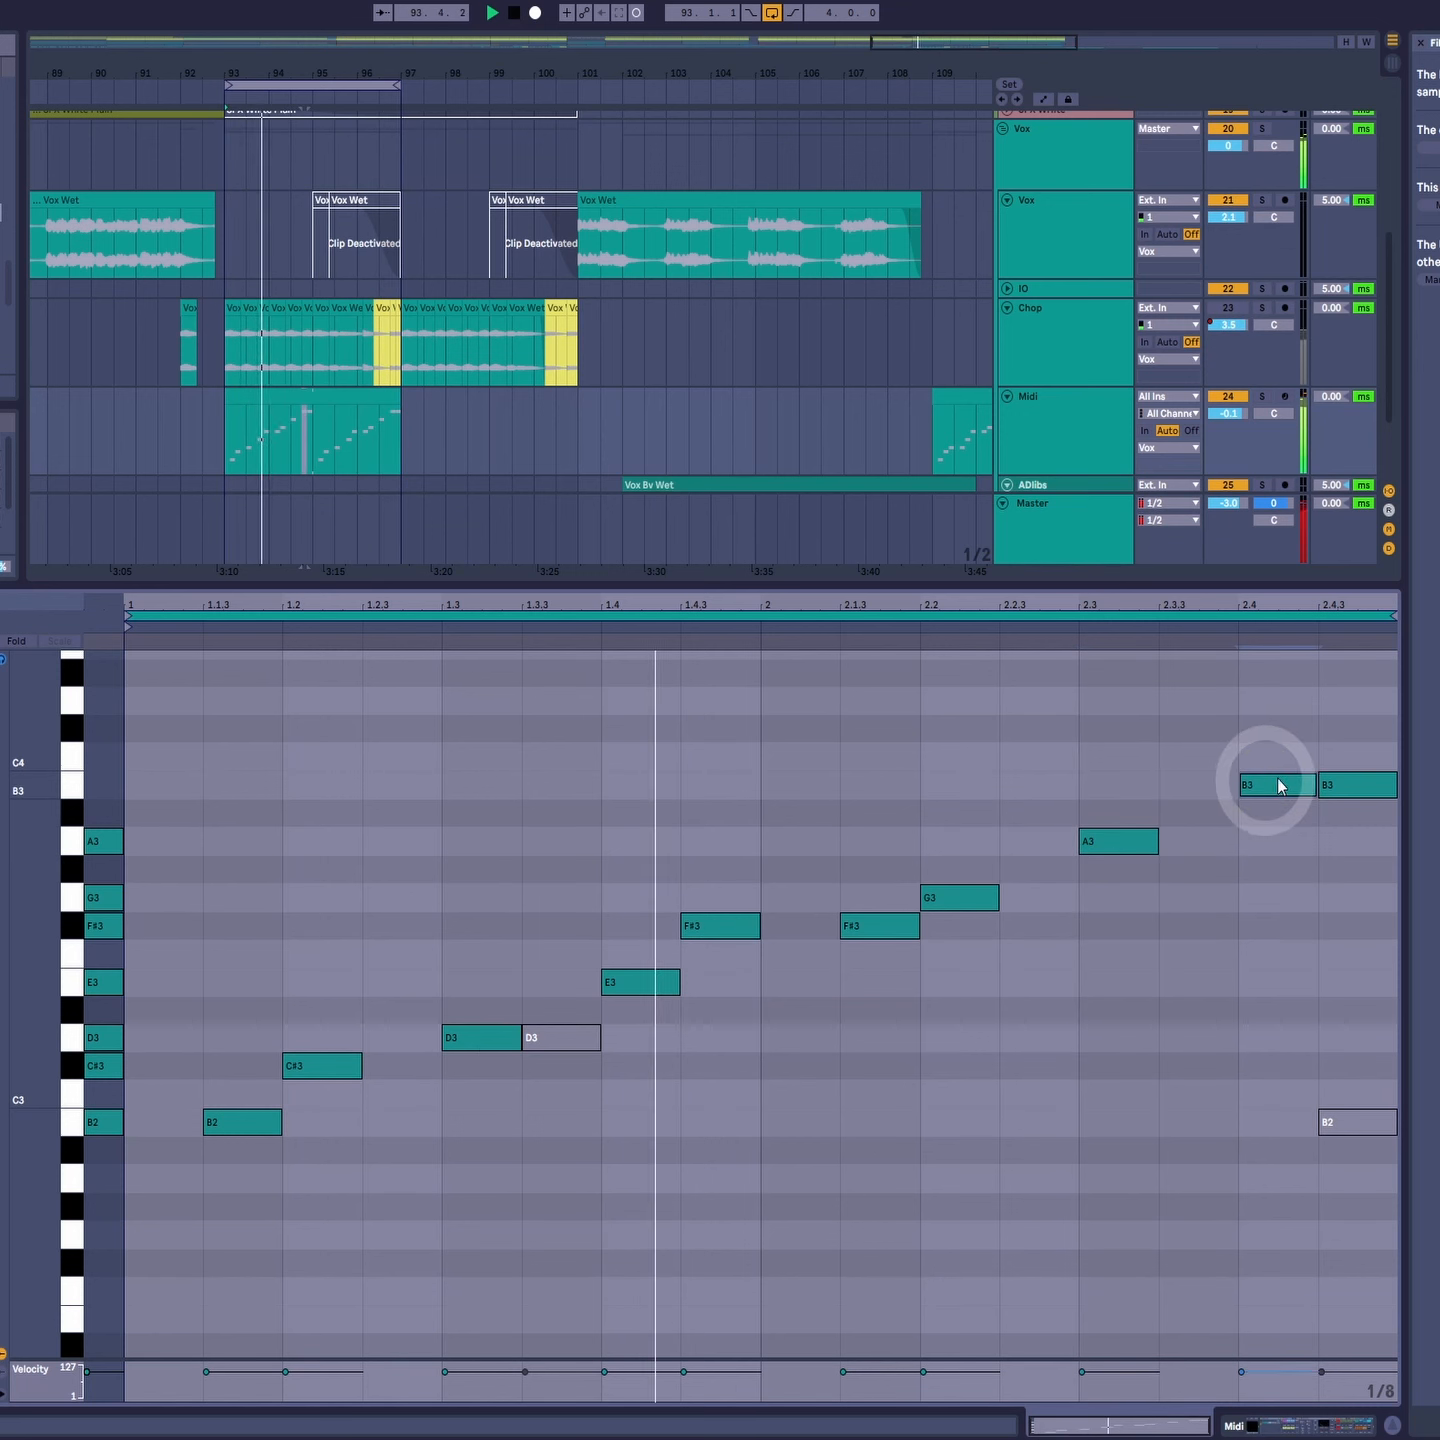
click(1316, 766)
click(1346, 756)
click(1292, 787)
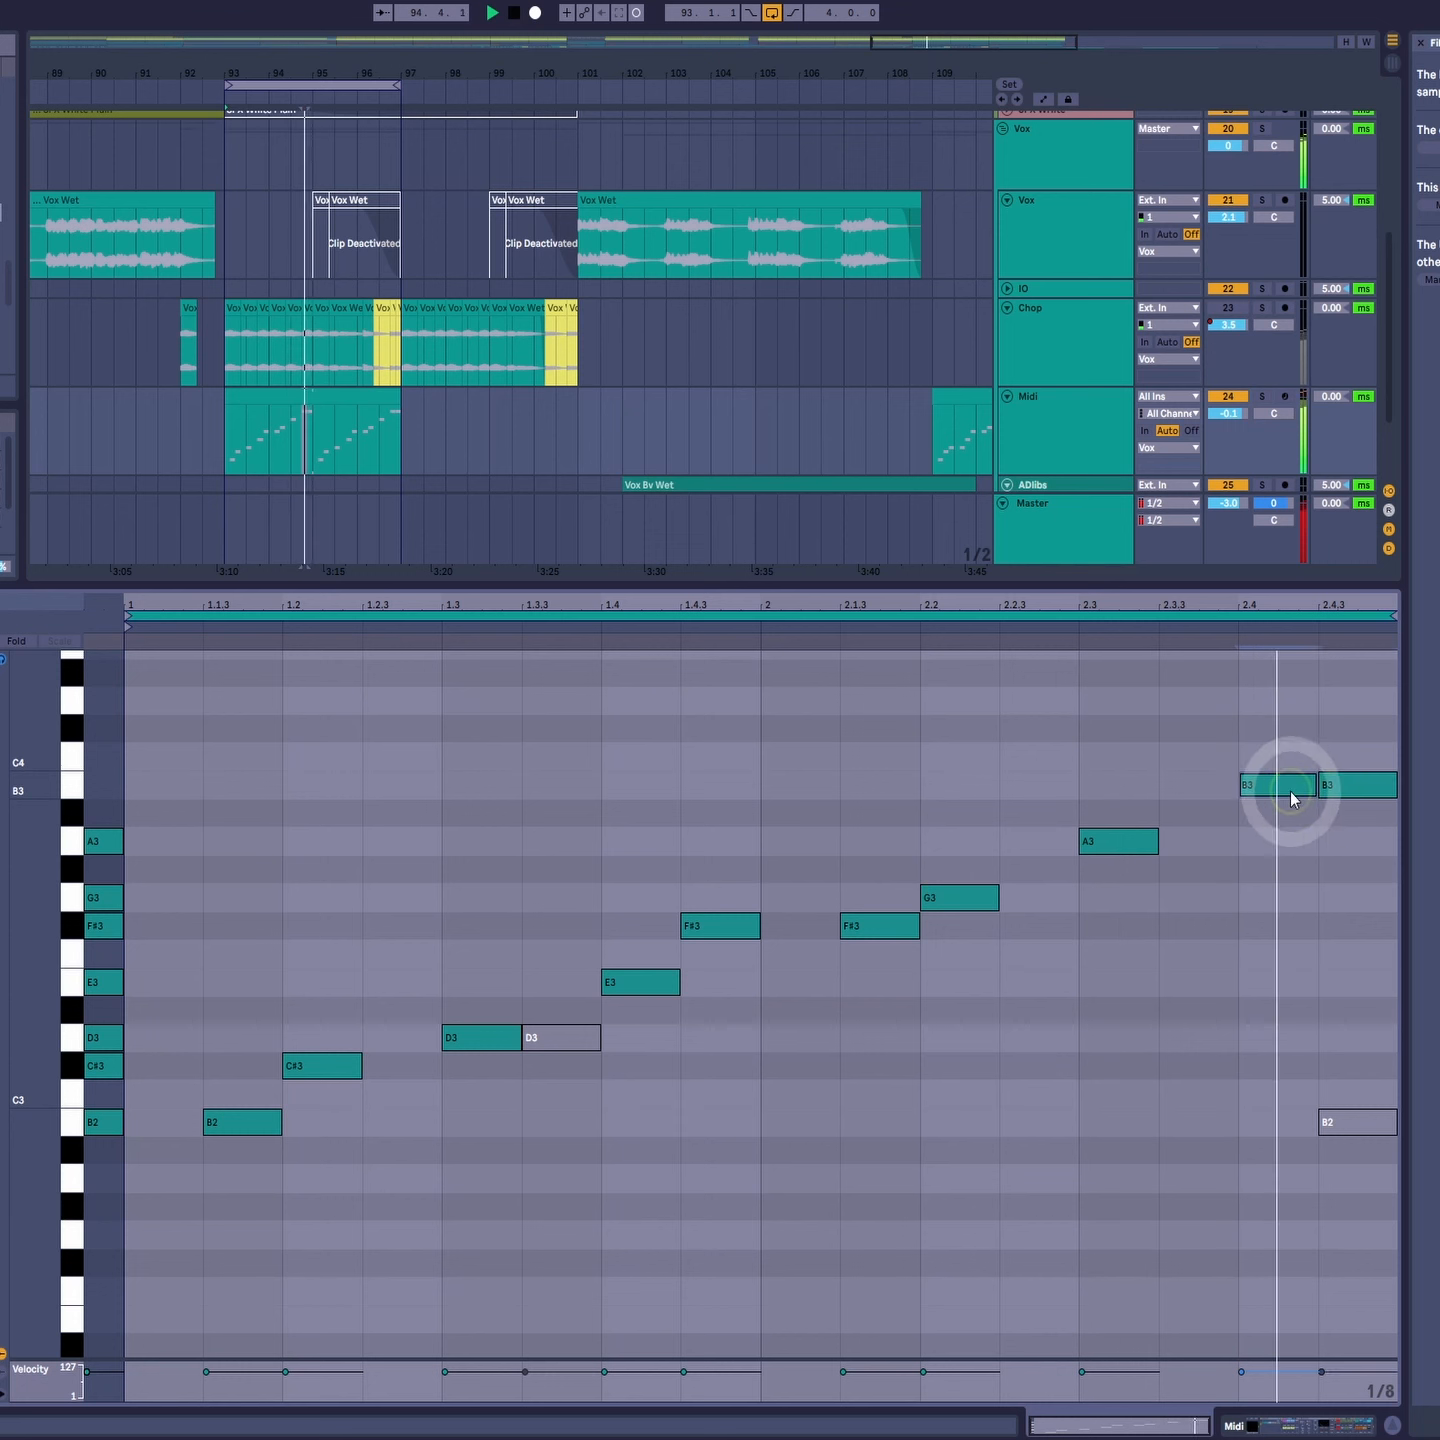
Step: Deactivate the B3 at 2.4.3 and reactivate the B2 at the same position while the melody plays
click(1333, 787)
key(0)
click(1343, 1123)
key(0)
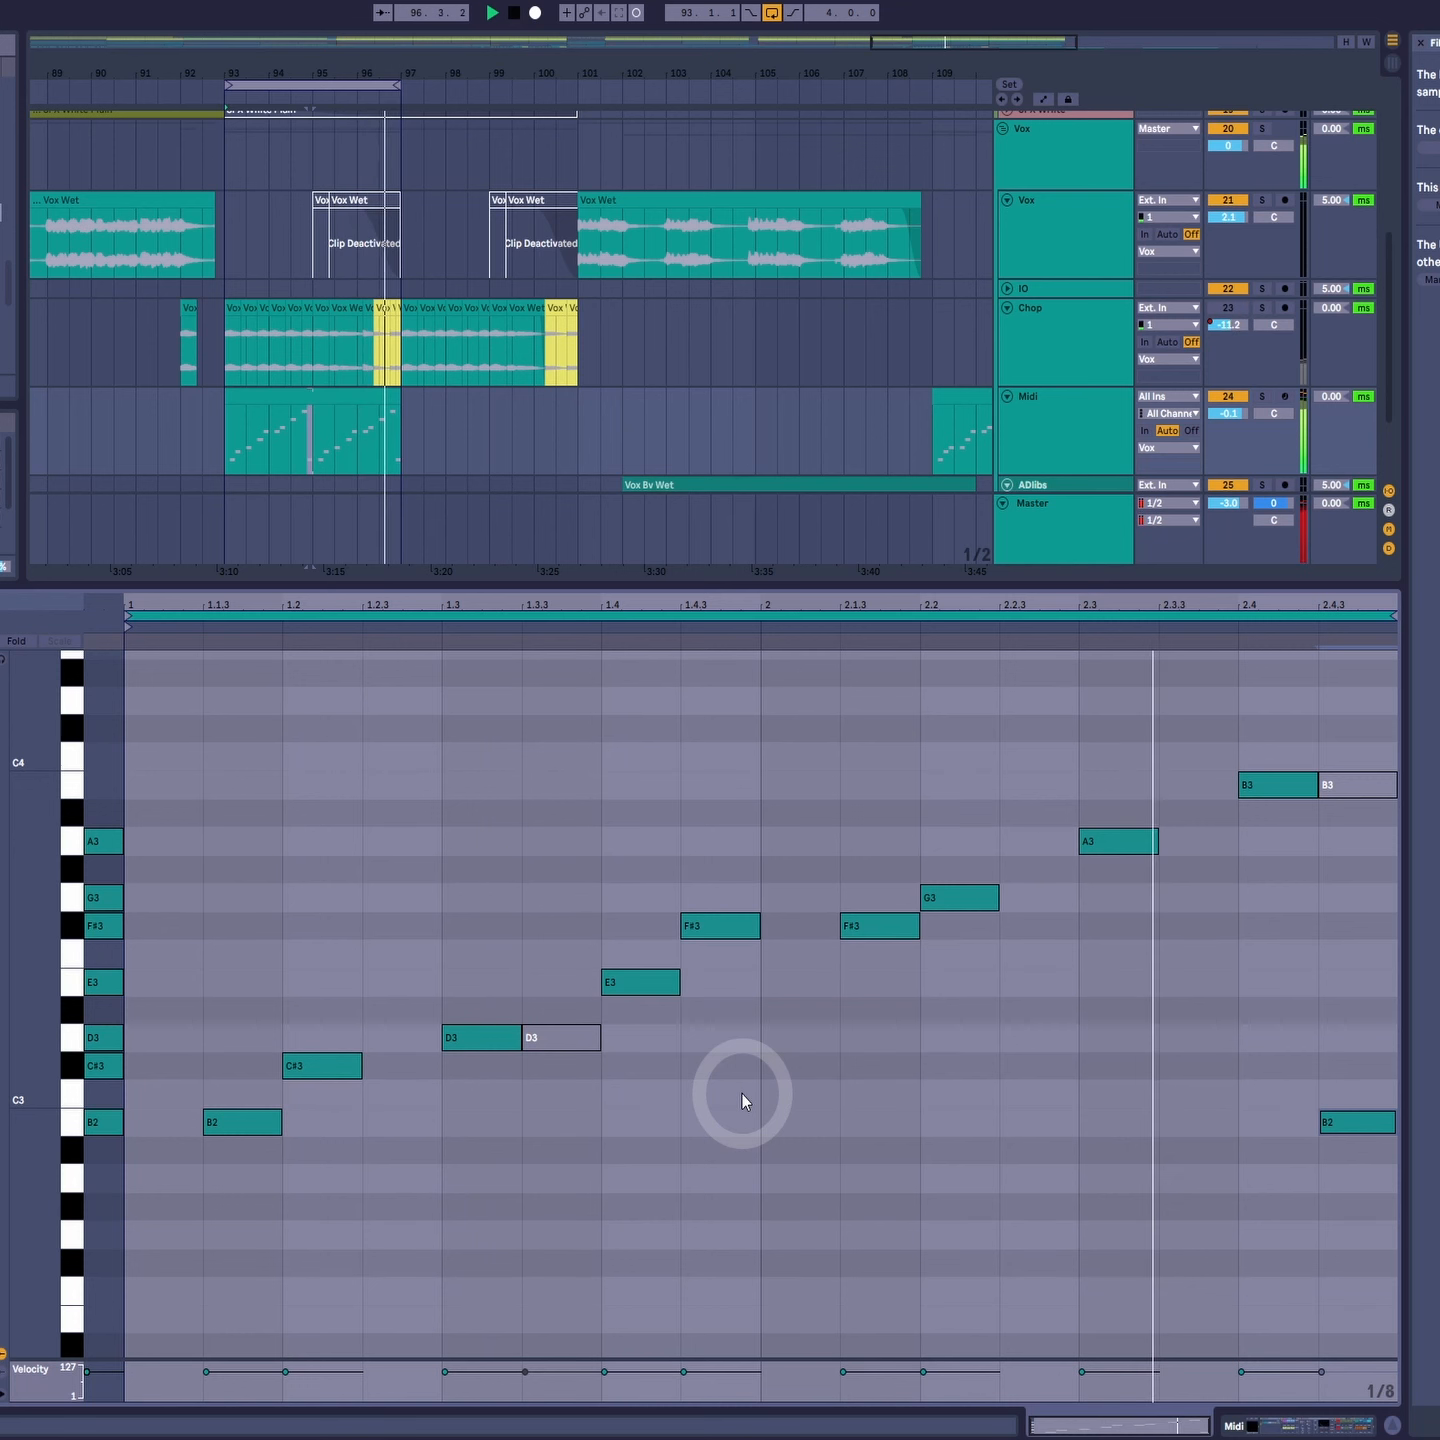
key(space)
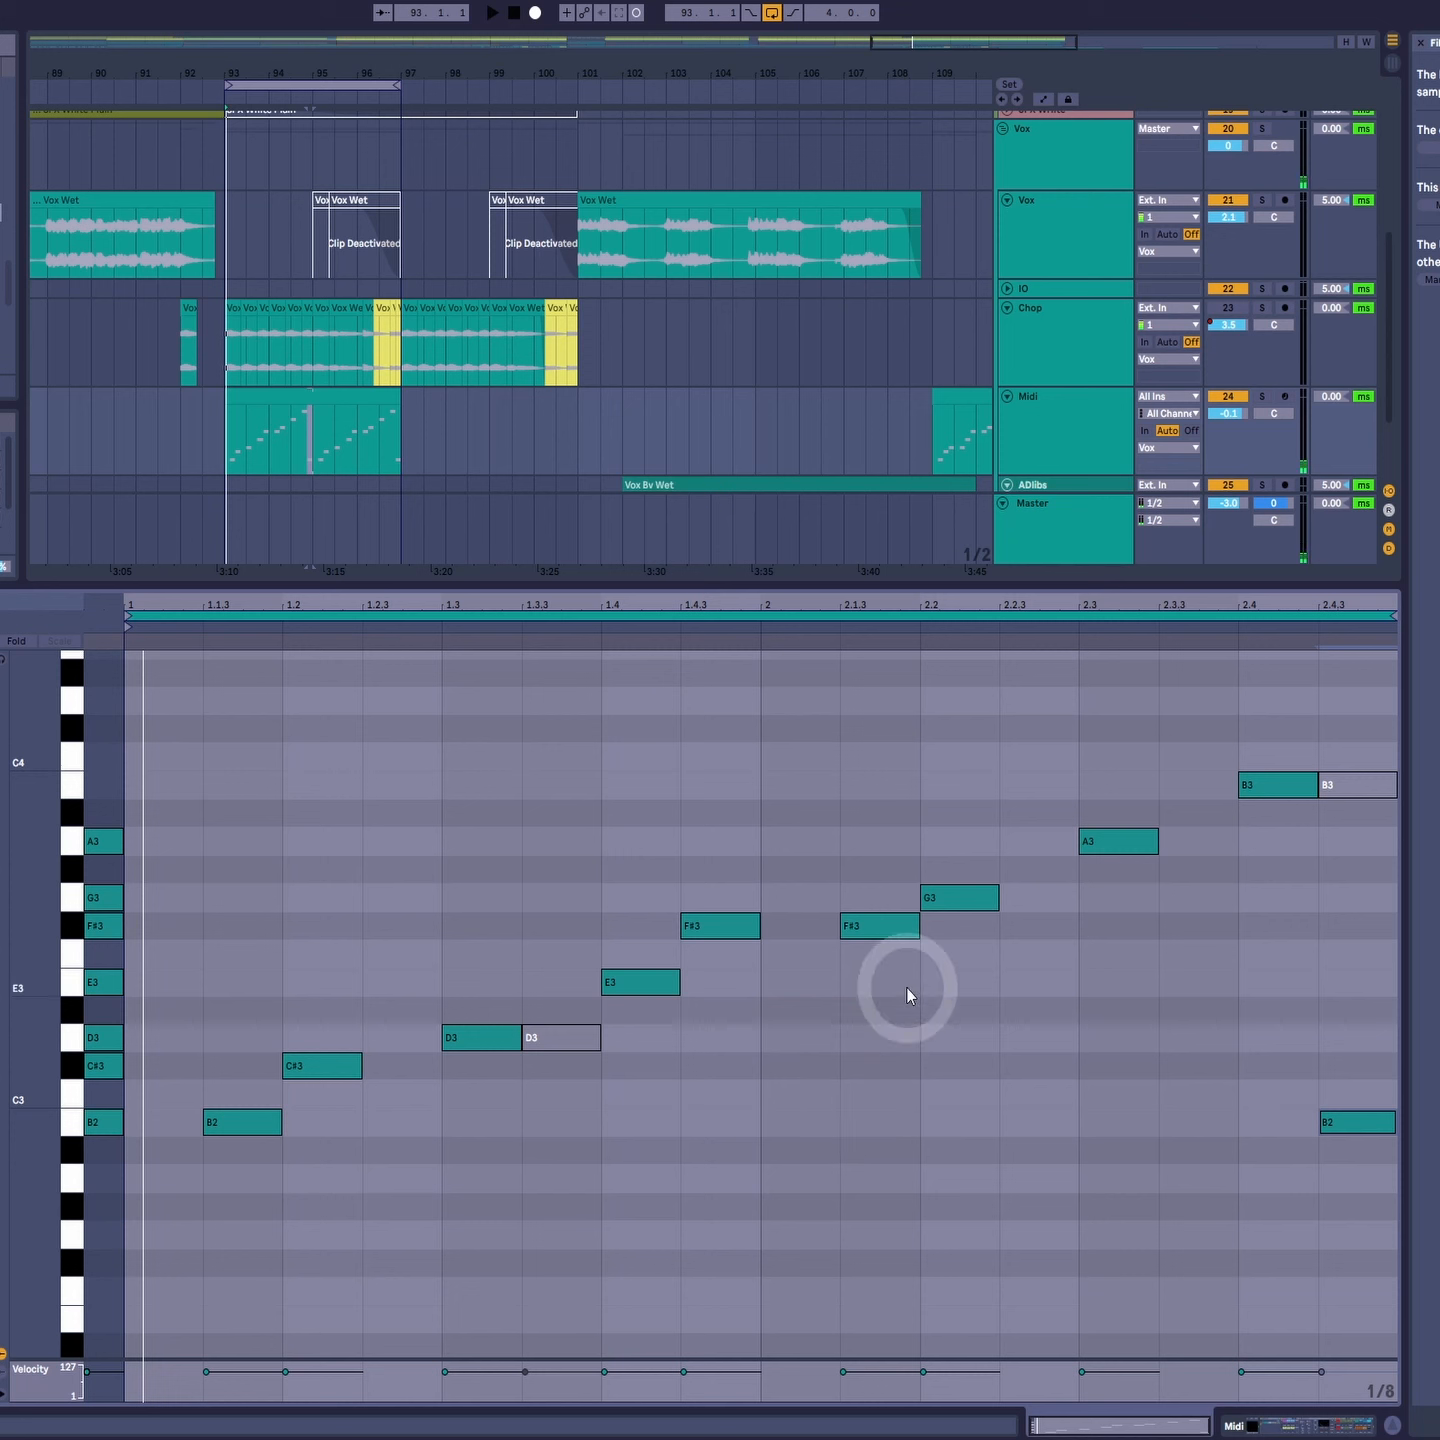
Step: Swap the F#3 at 2.1.3 and the G3 at 2.2 so that G3 comes first
click(949, 832)
key(space)
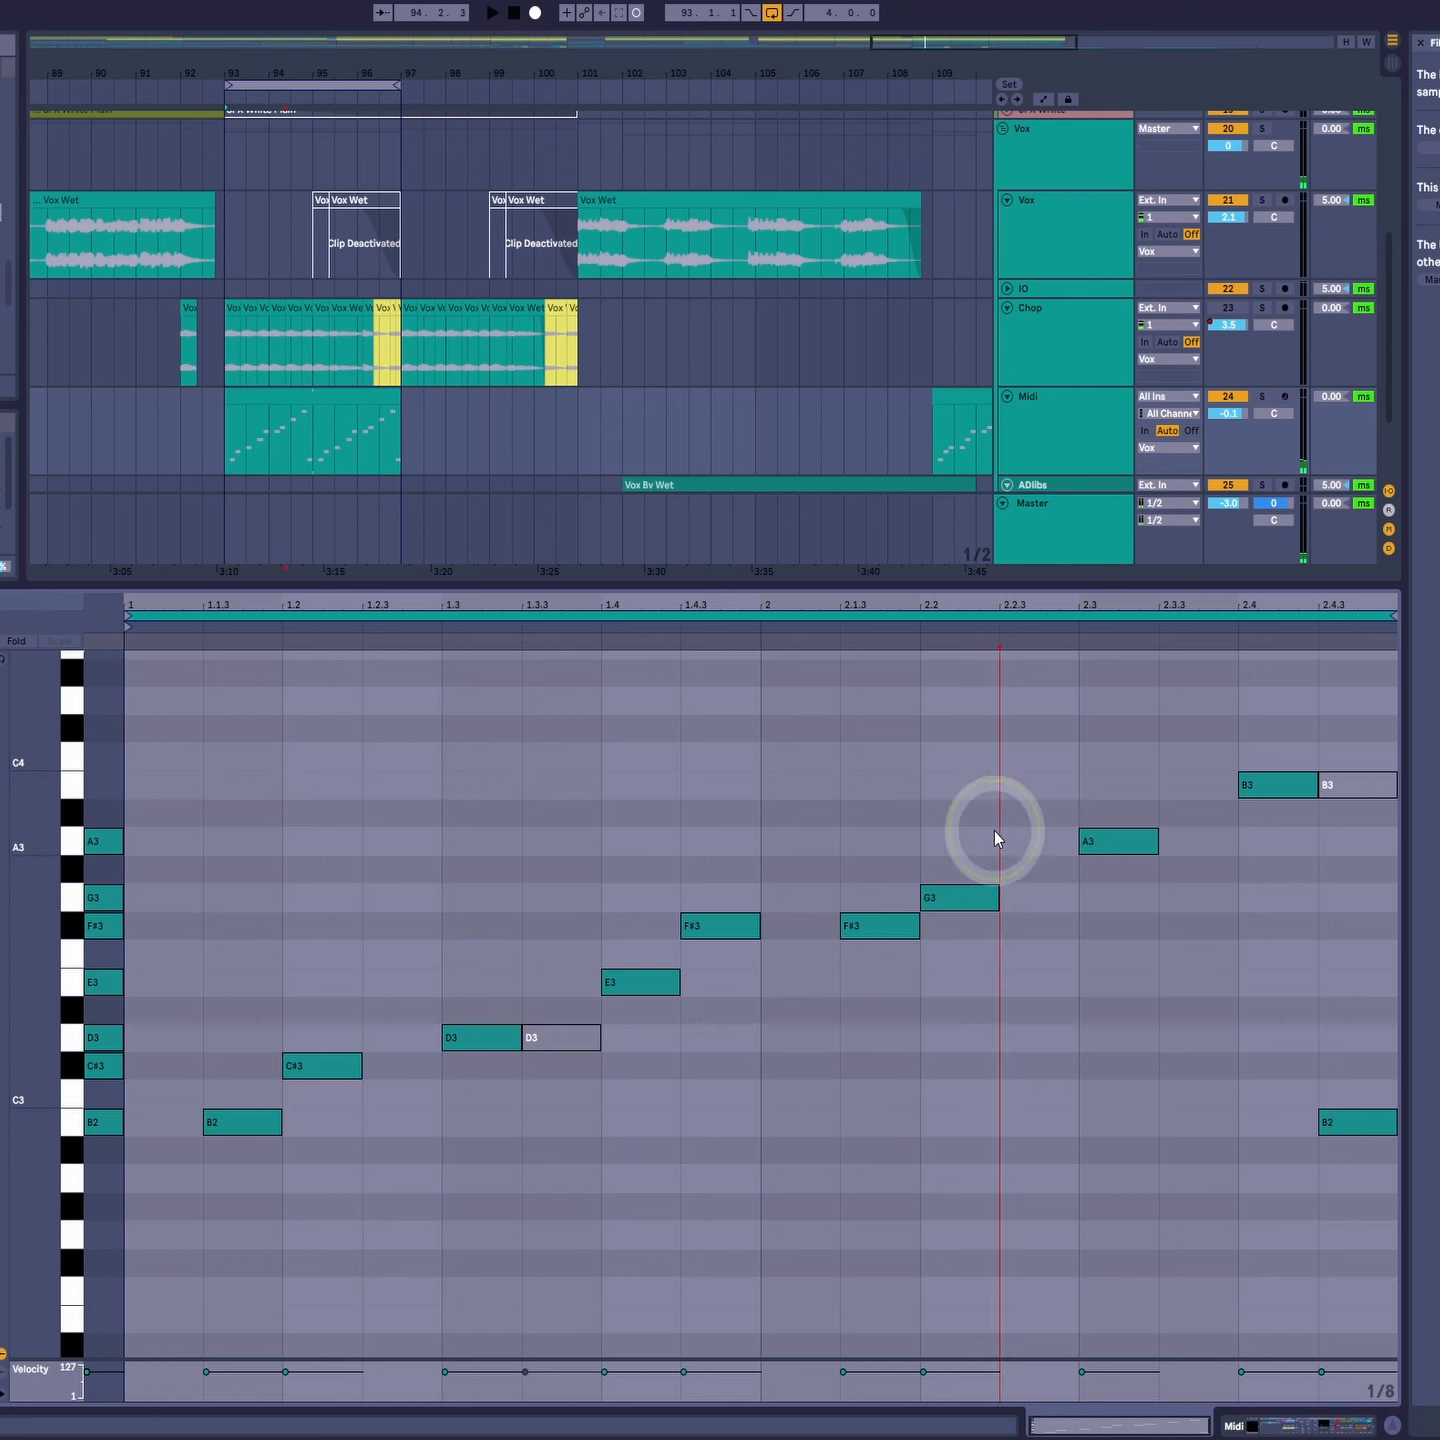
click(958, 838)
drag(958, 1049, 969, 1030)
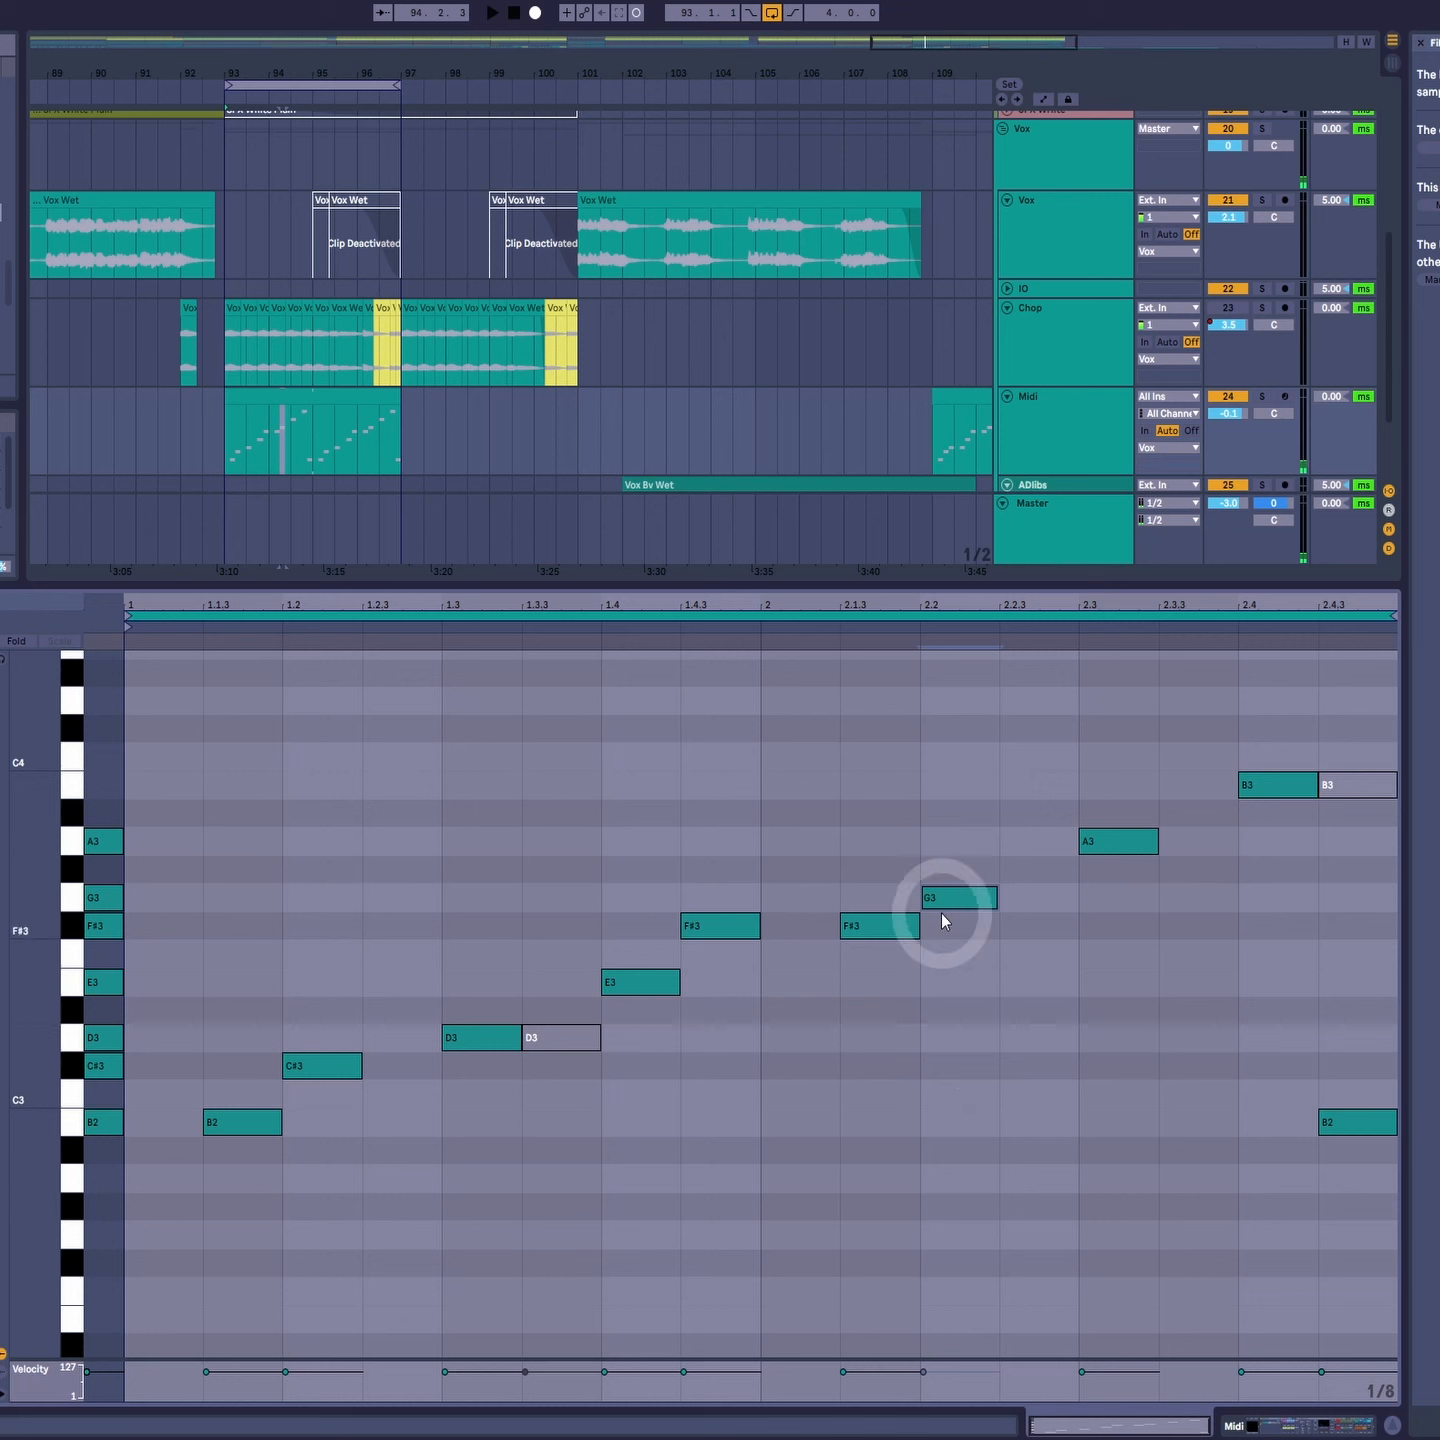
drag(880, 925, 945, 929)
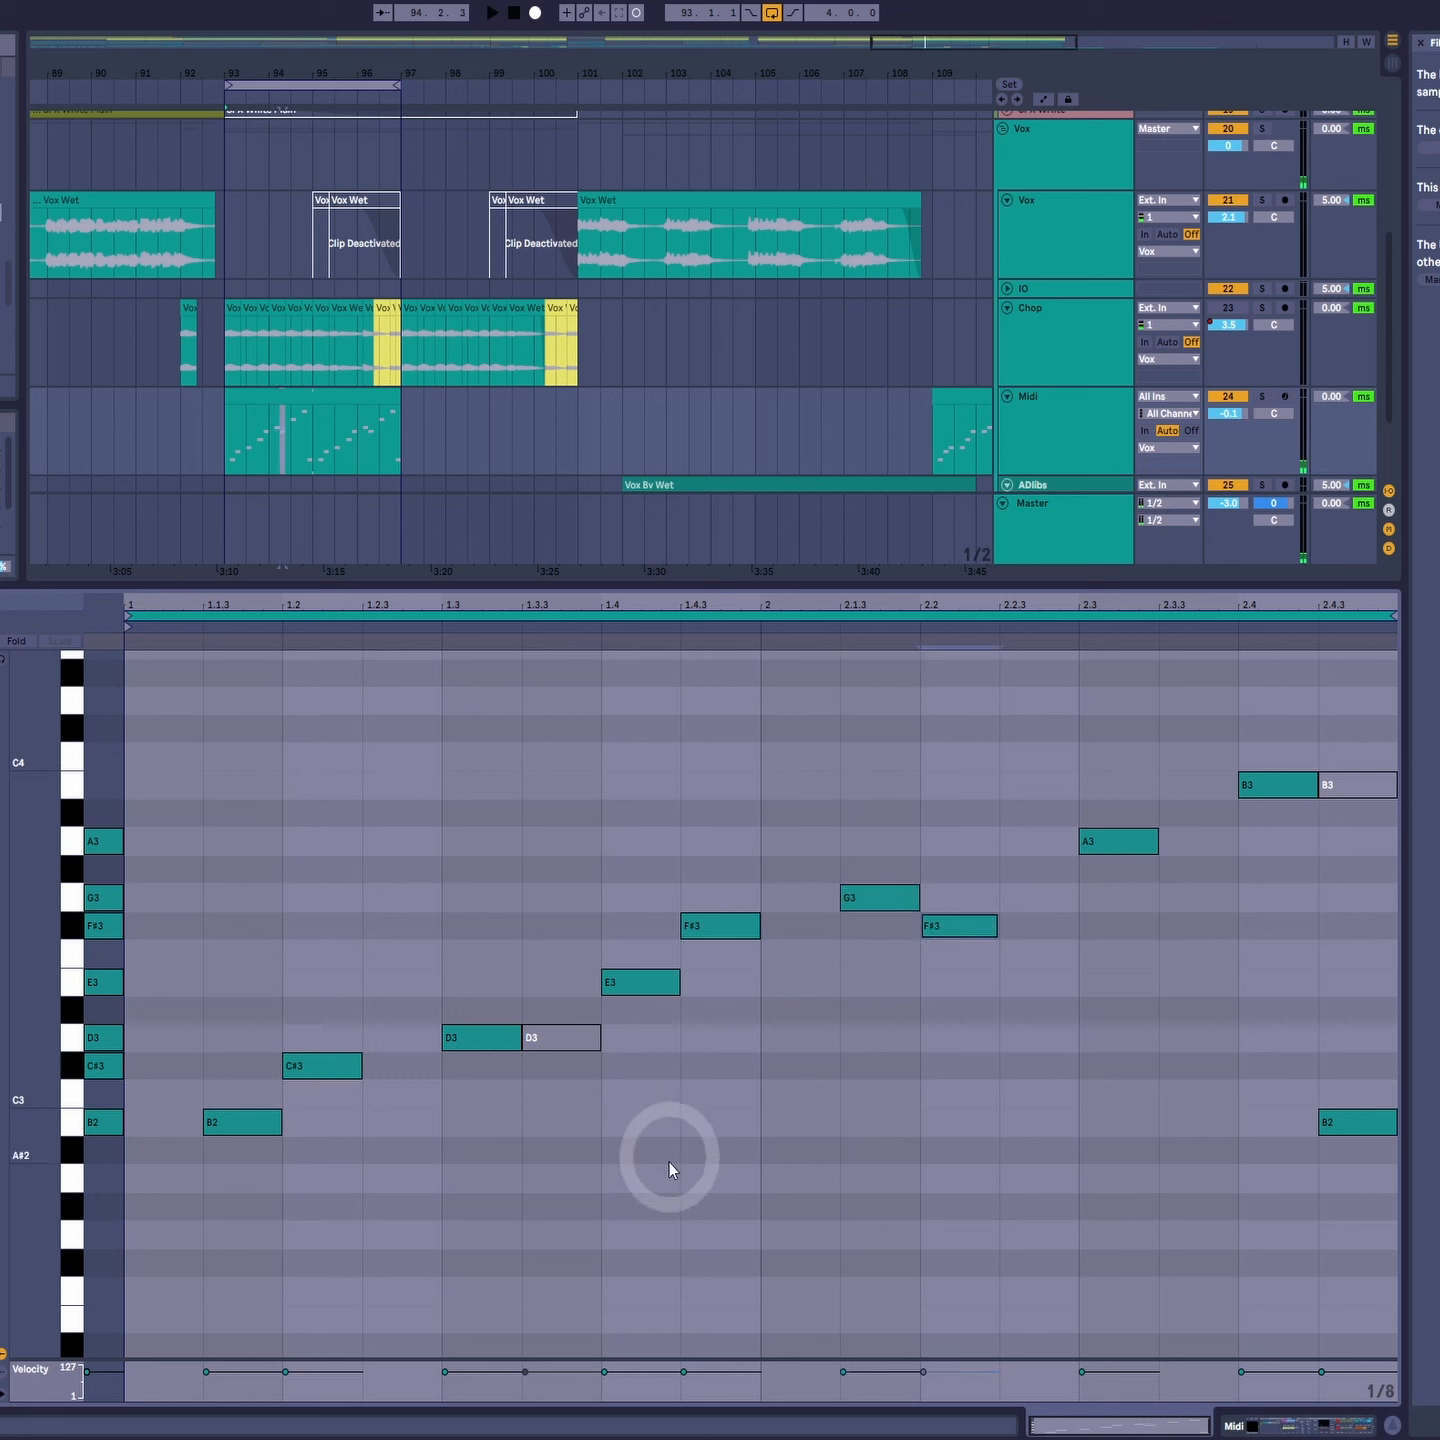
Step: Delete the deactivated D3 at 1.3.3 and play the melody back
mouse_move(567, 974)
mouse_down()
mouse_move(540, 1177)
mouse_move(544, 1156)
mouse_up()
key(Delete)
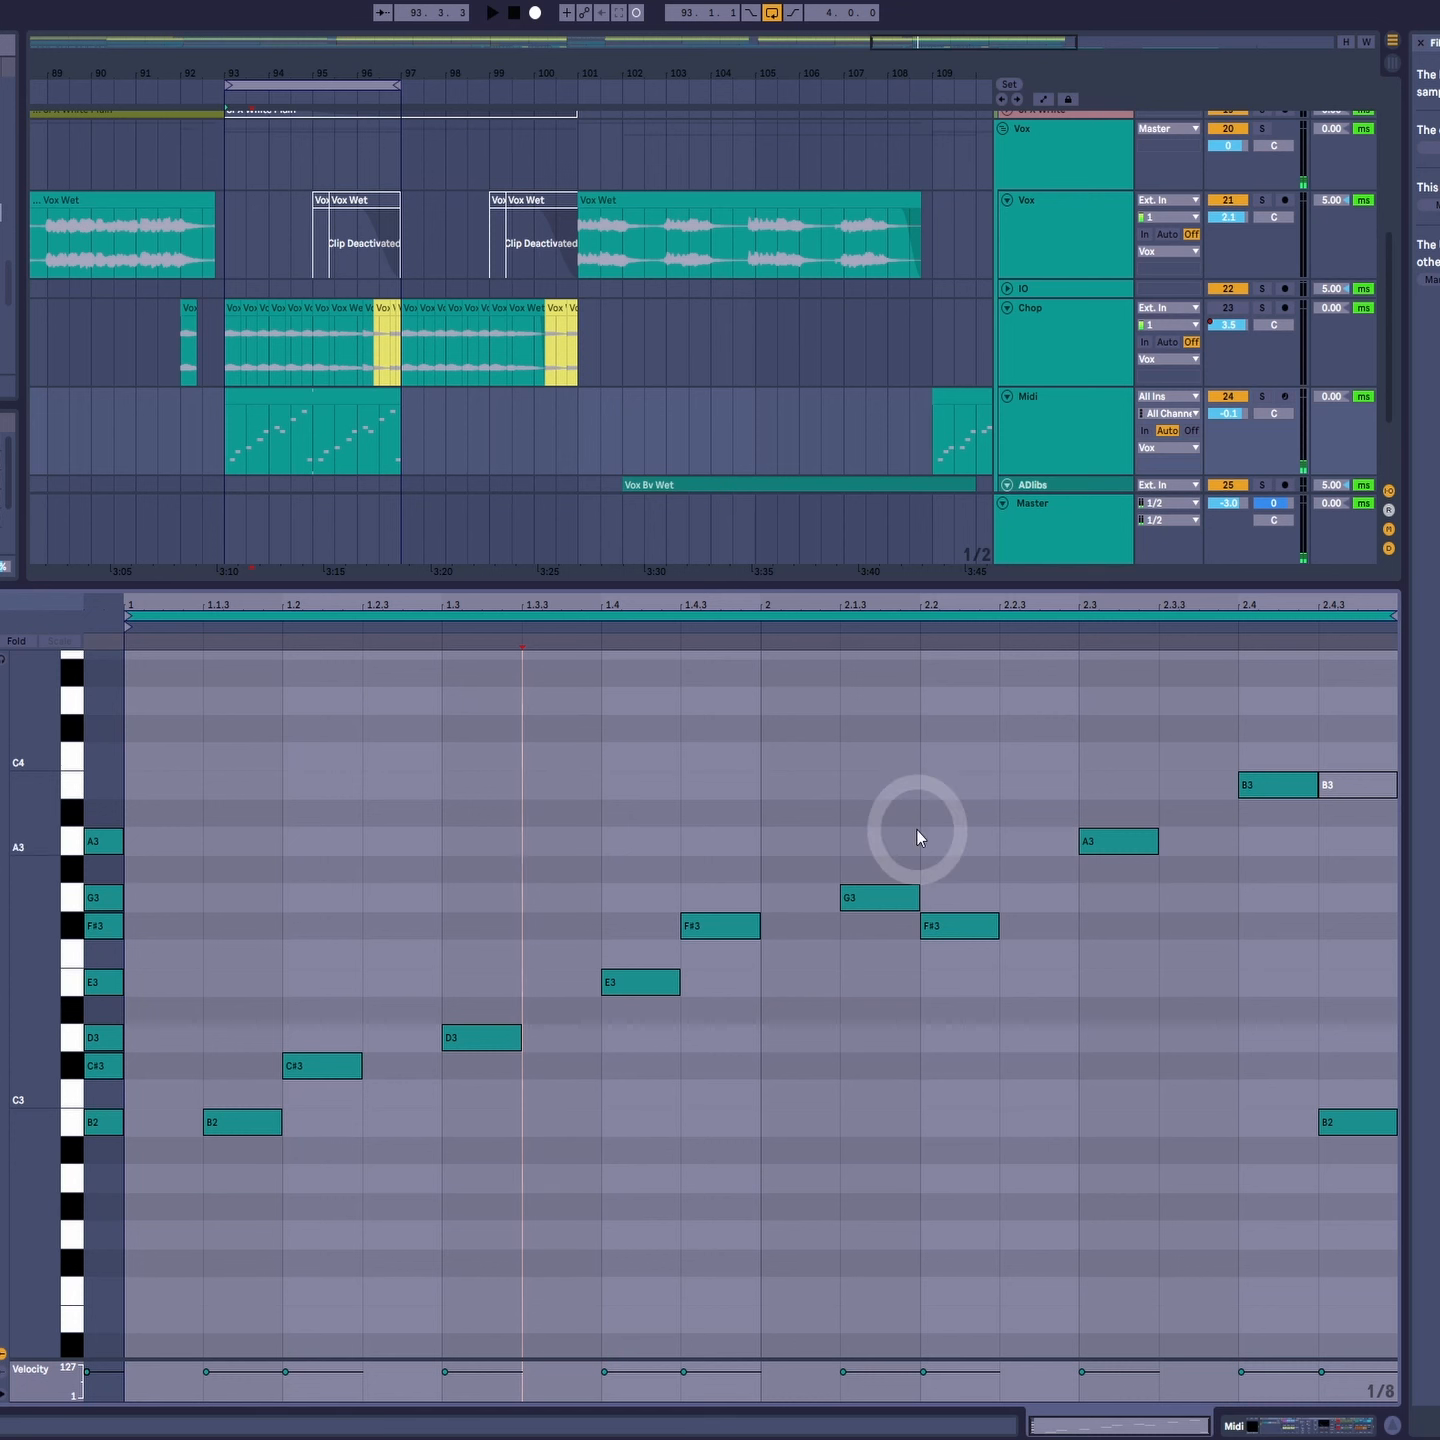
click(945, 997)
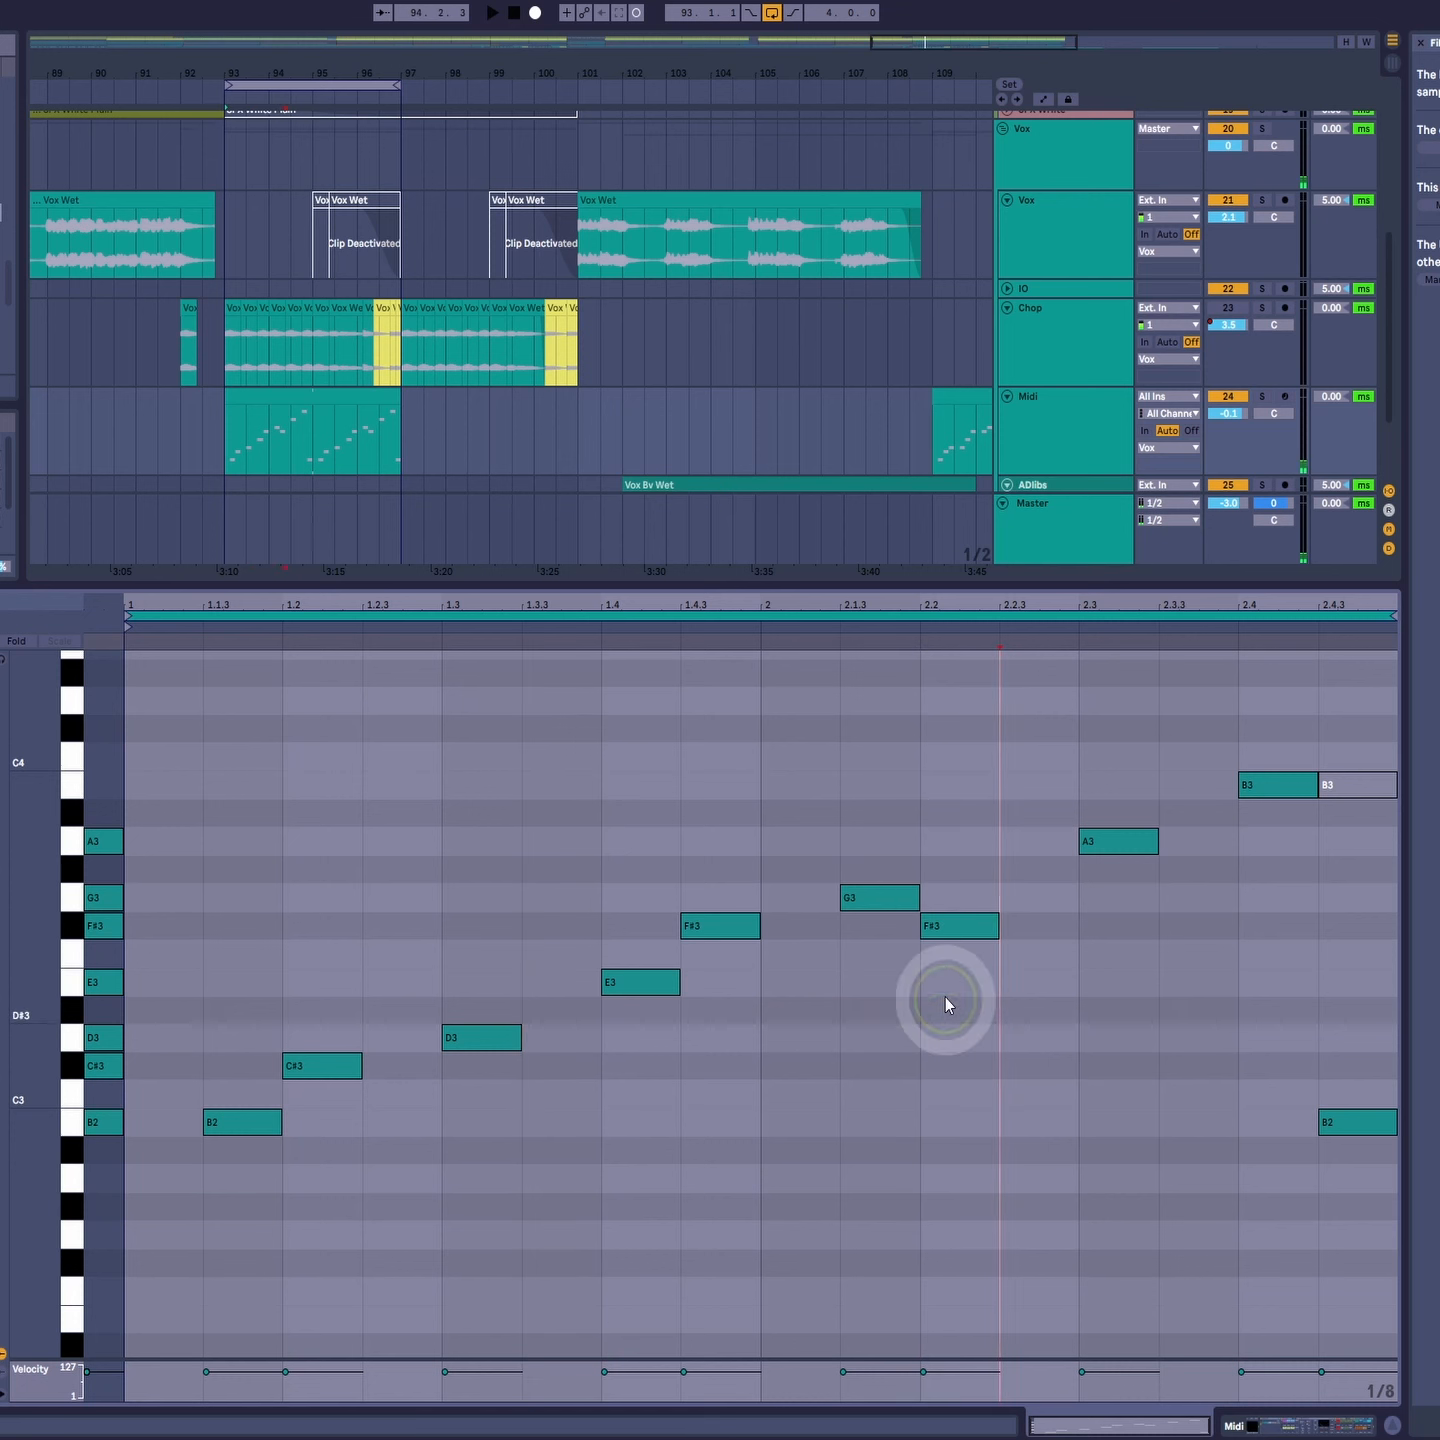
drag(829, 821, 851, 950)
key(space)
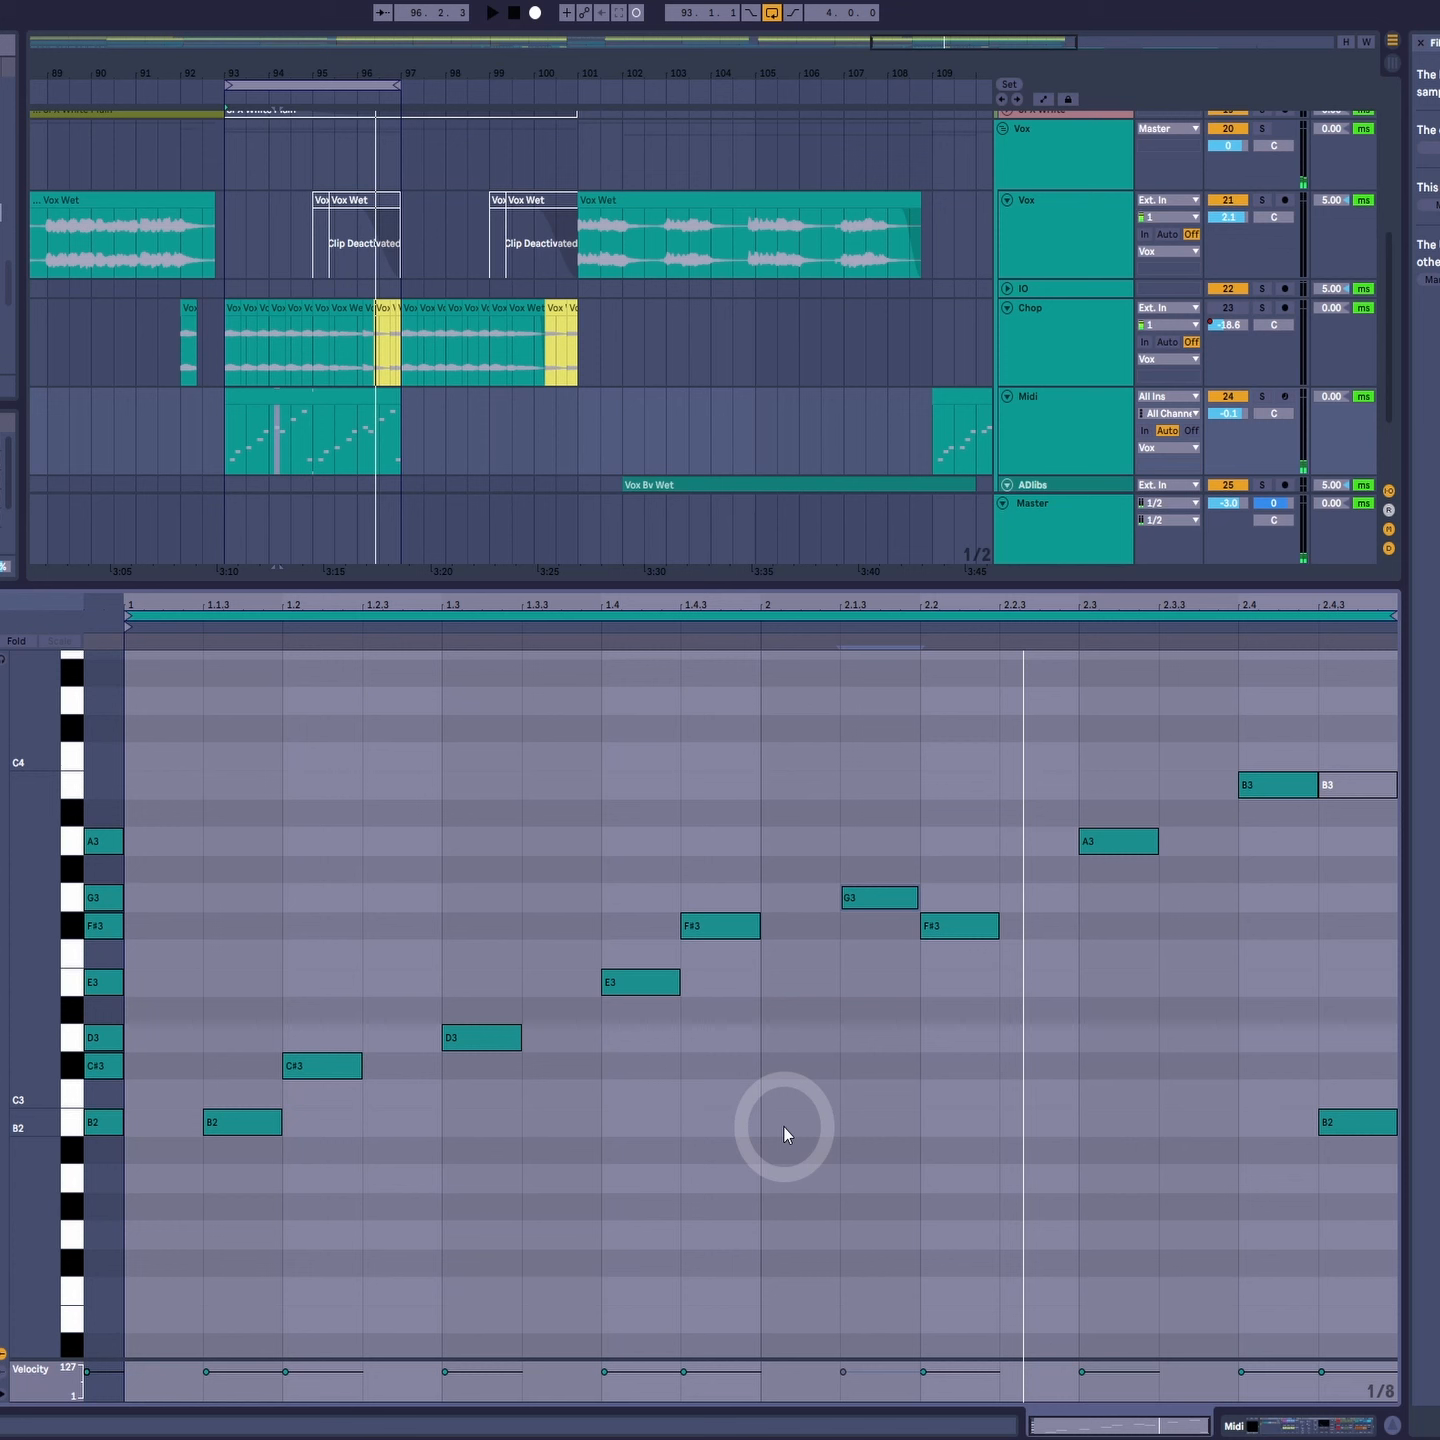
Step: Lower the A3 at 2.3 to D3, play the melody back, and raise that note to E3
drag(1094, 738, 1135, 899)
drag(799, 829, 848, 986)
drag(948, 872, 888, 1035)
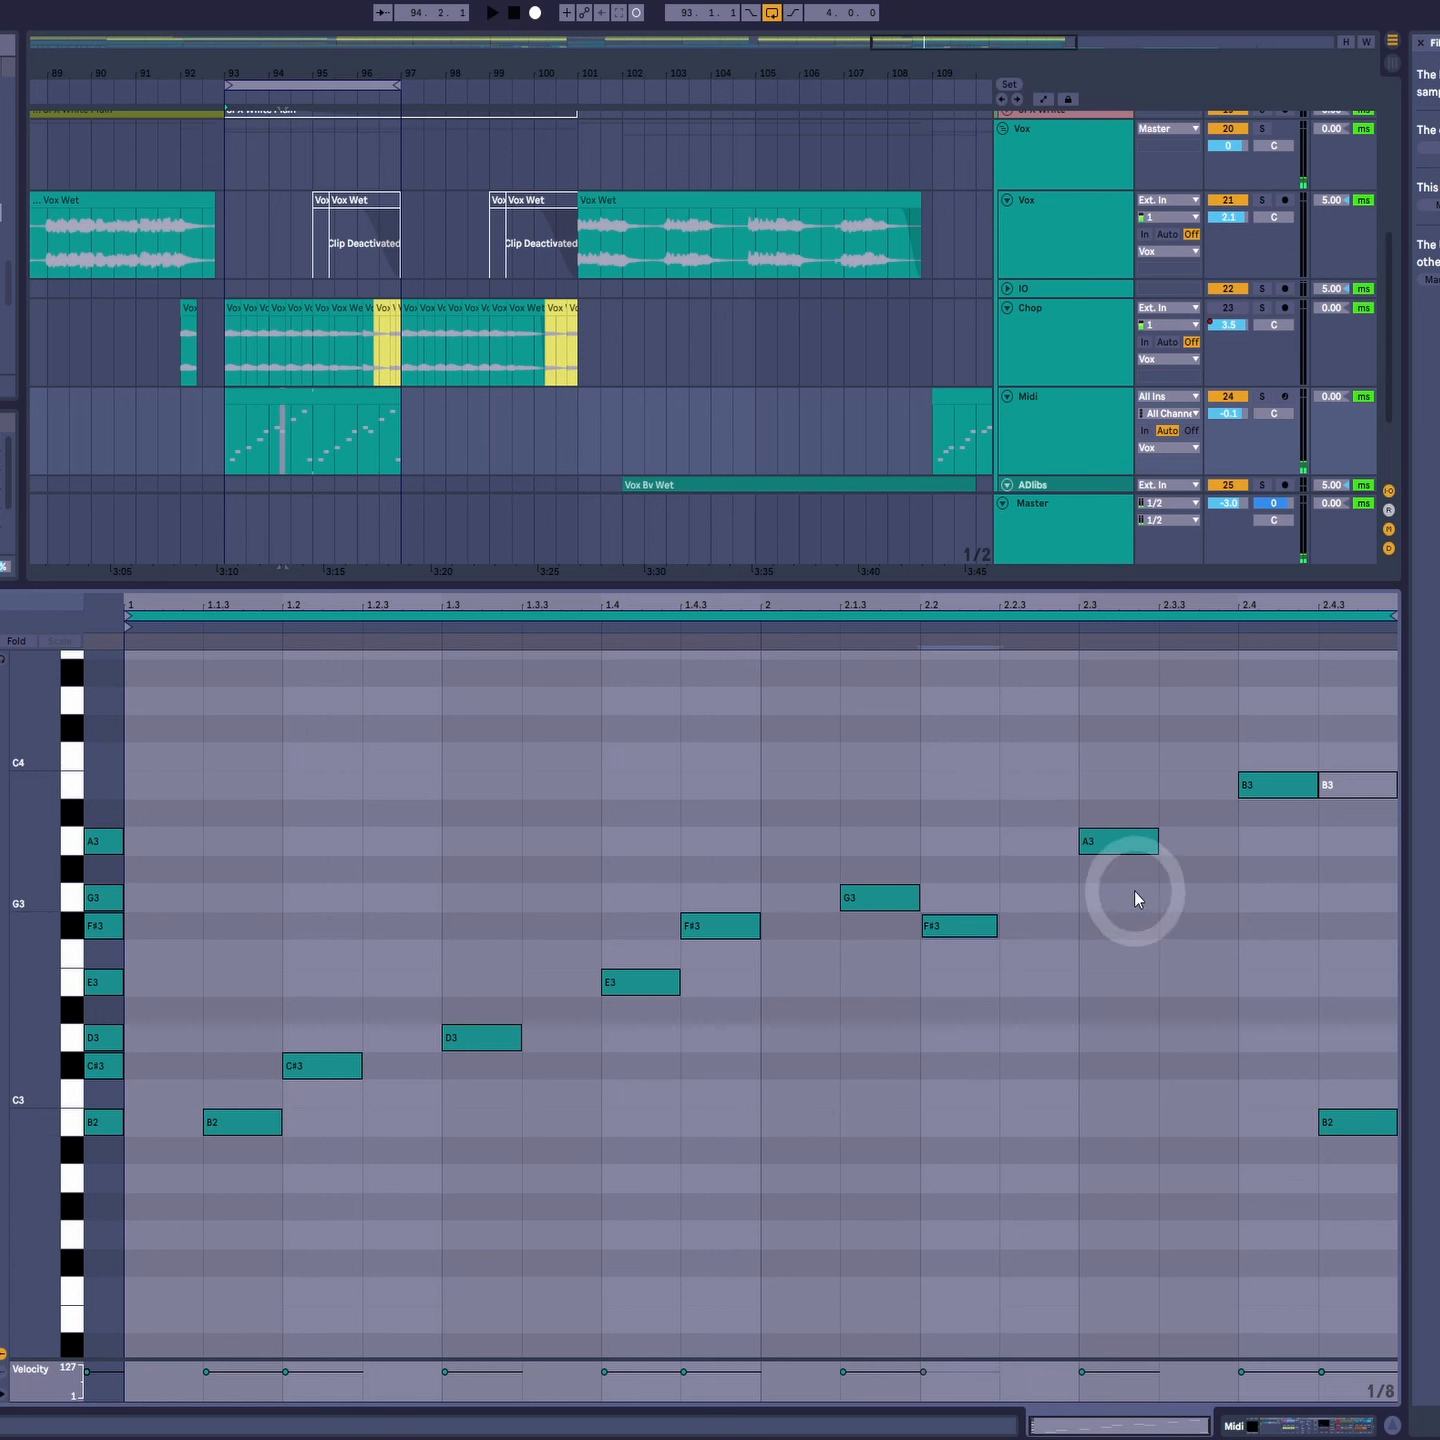
drag(1130, 842, 1150, 1039)
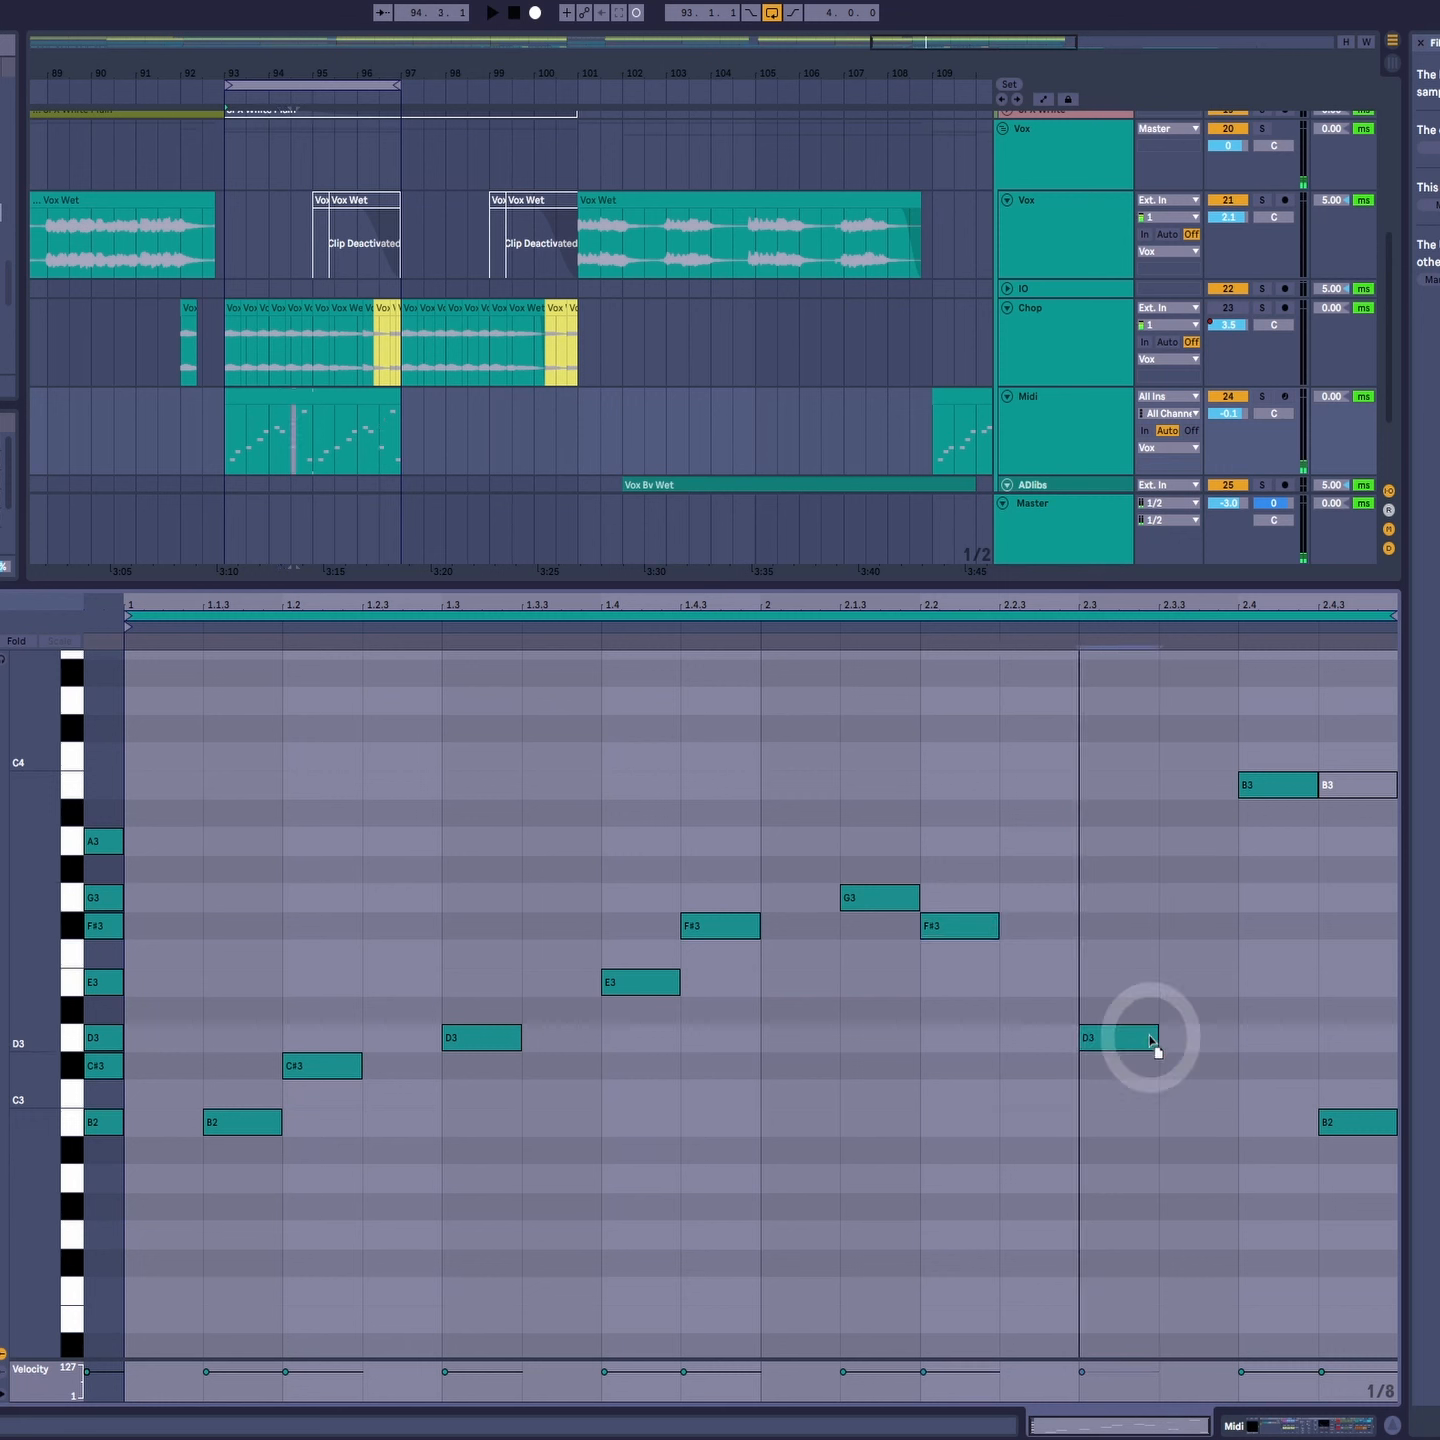
key(space)
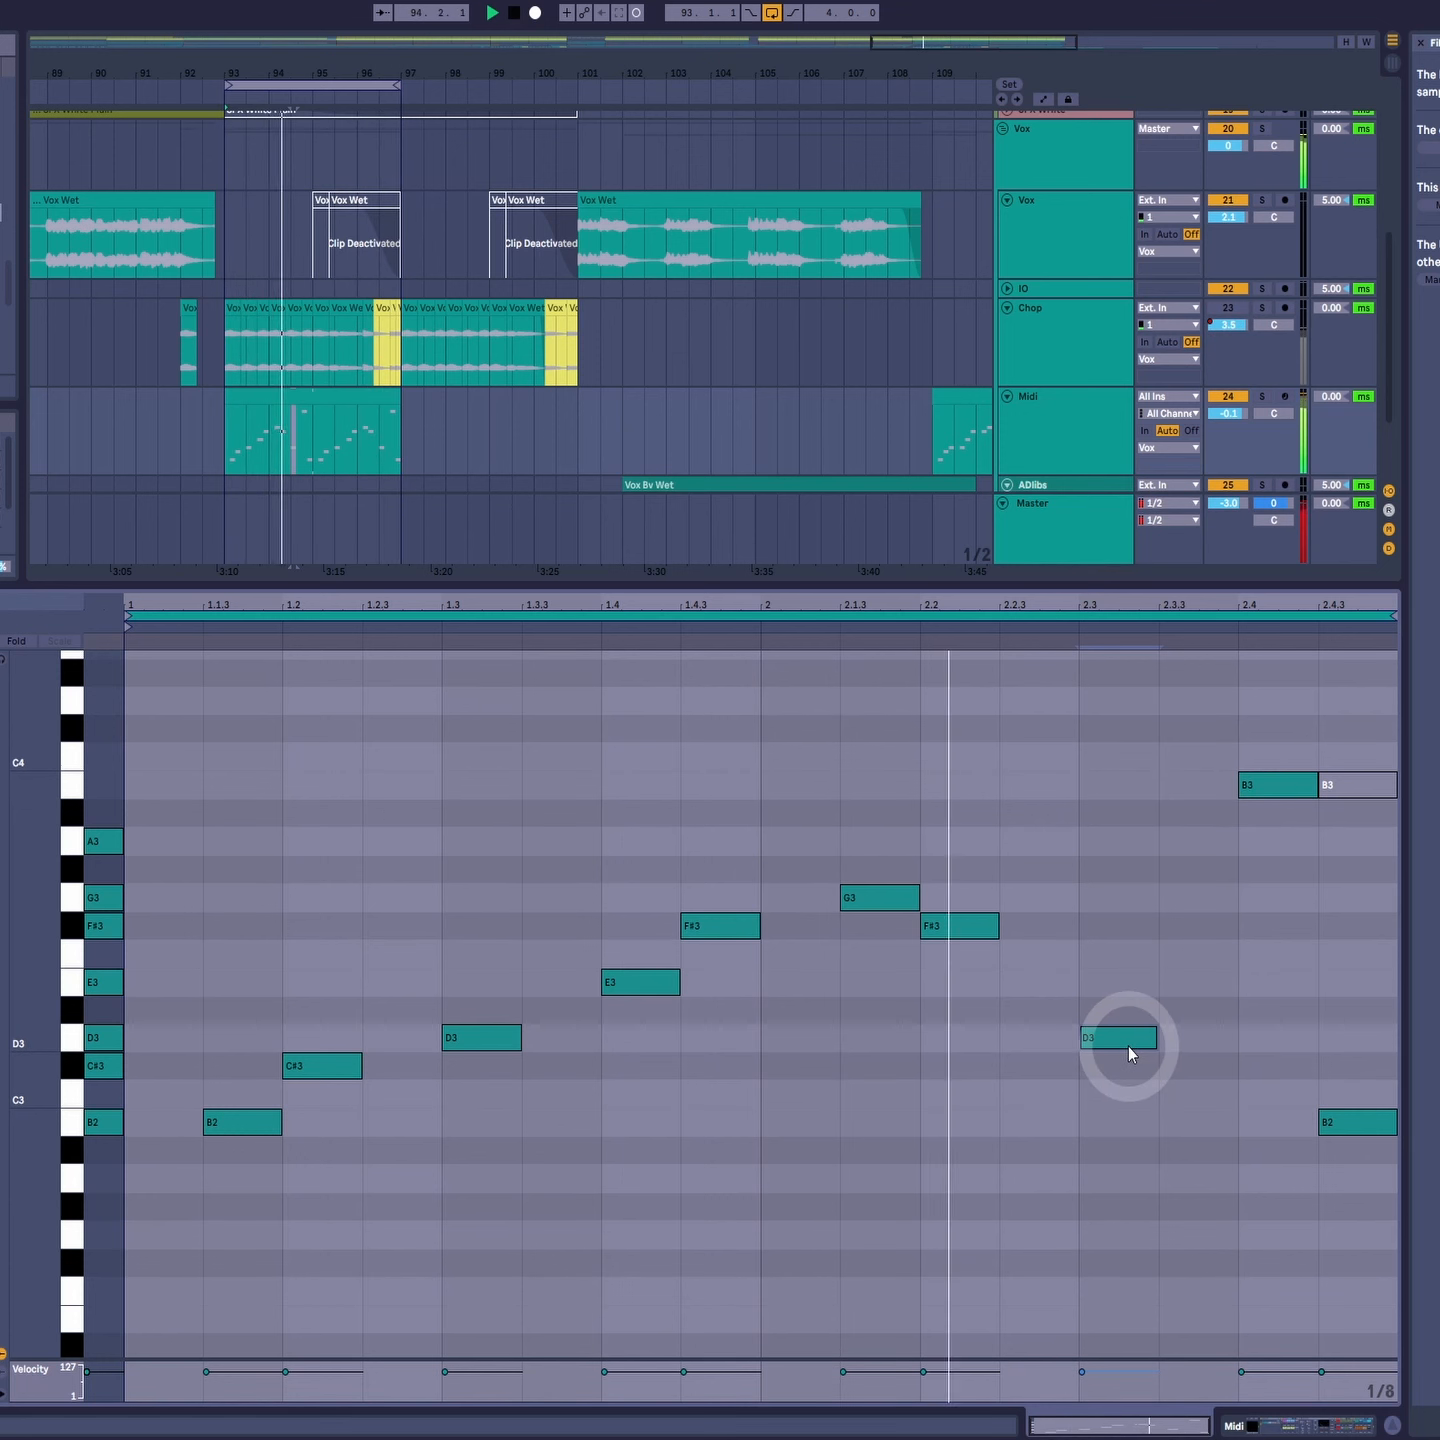
key(space)
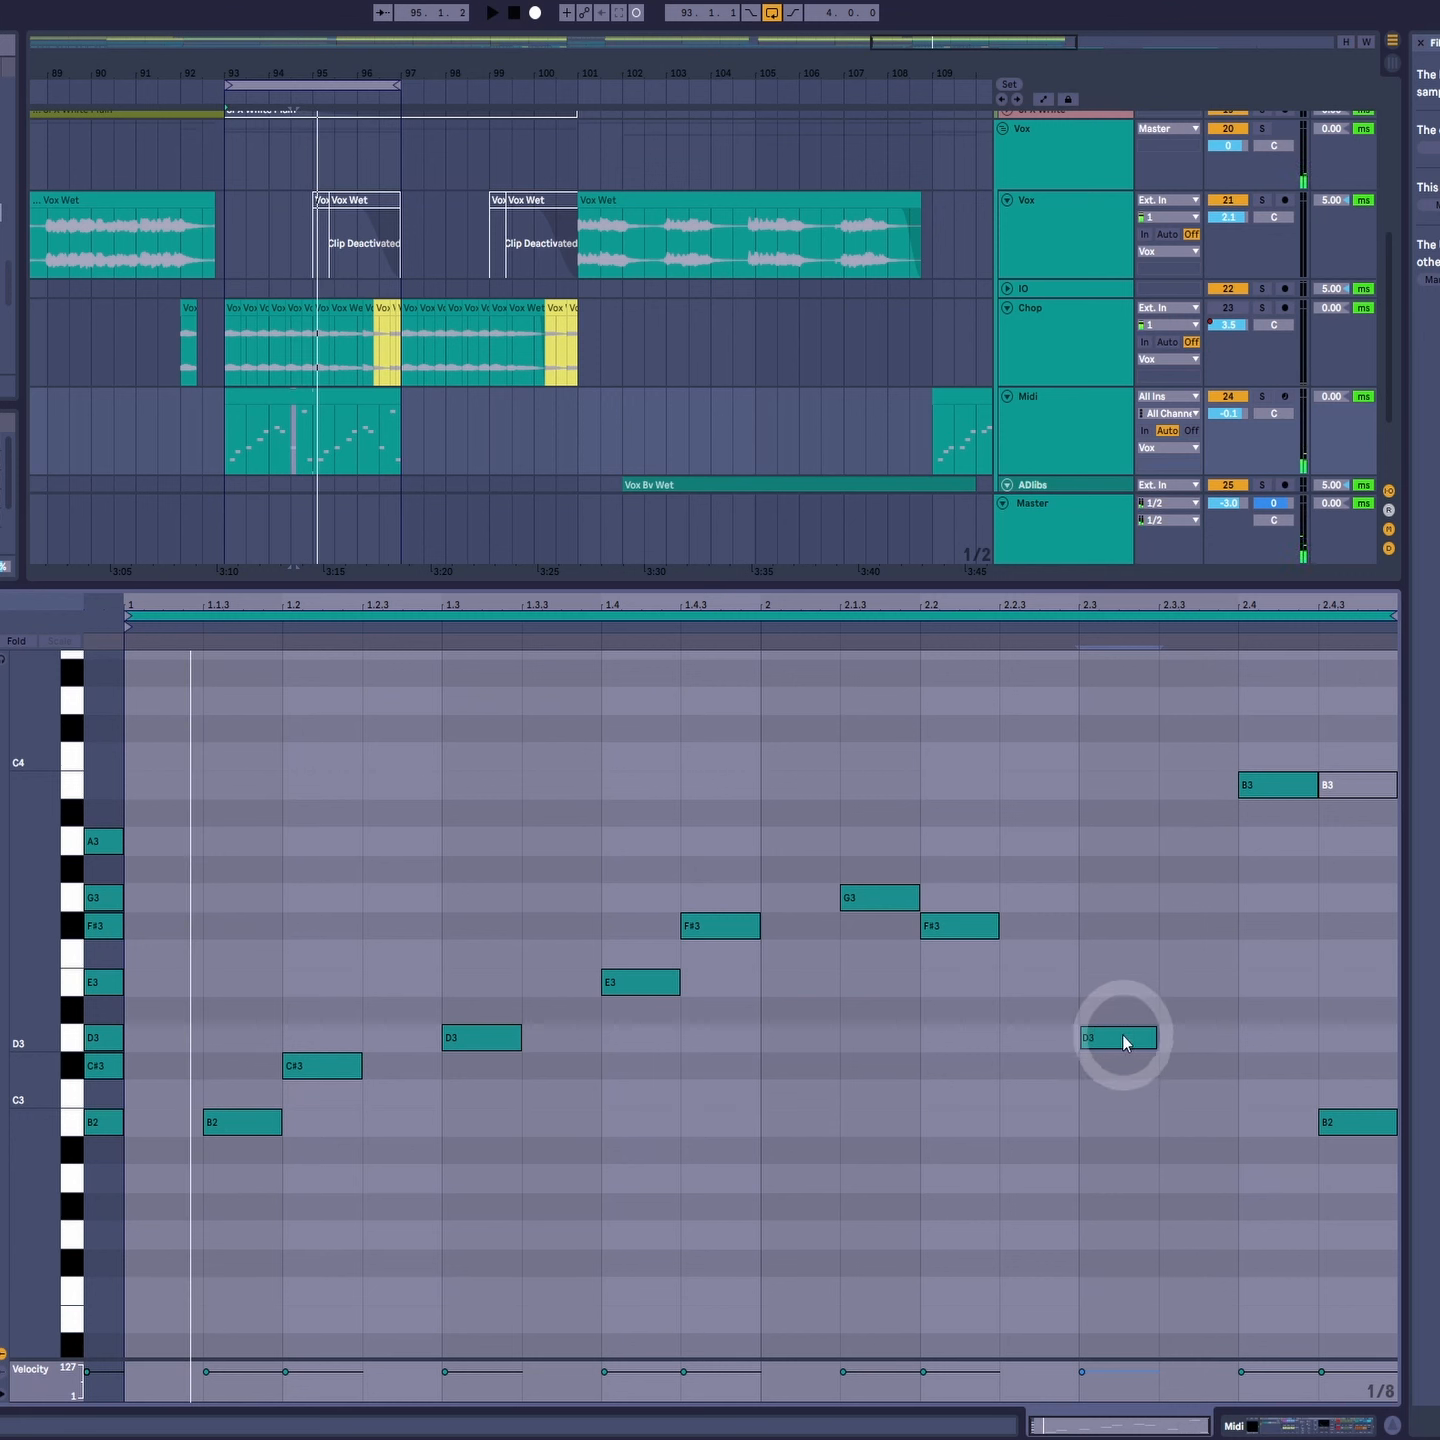
drag(1123, 1037, 1122, 984)
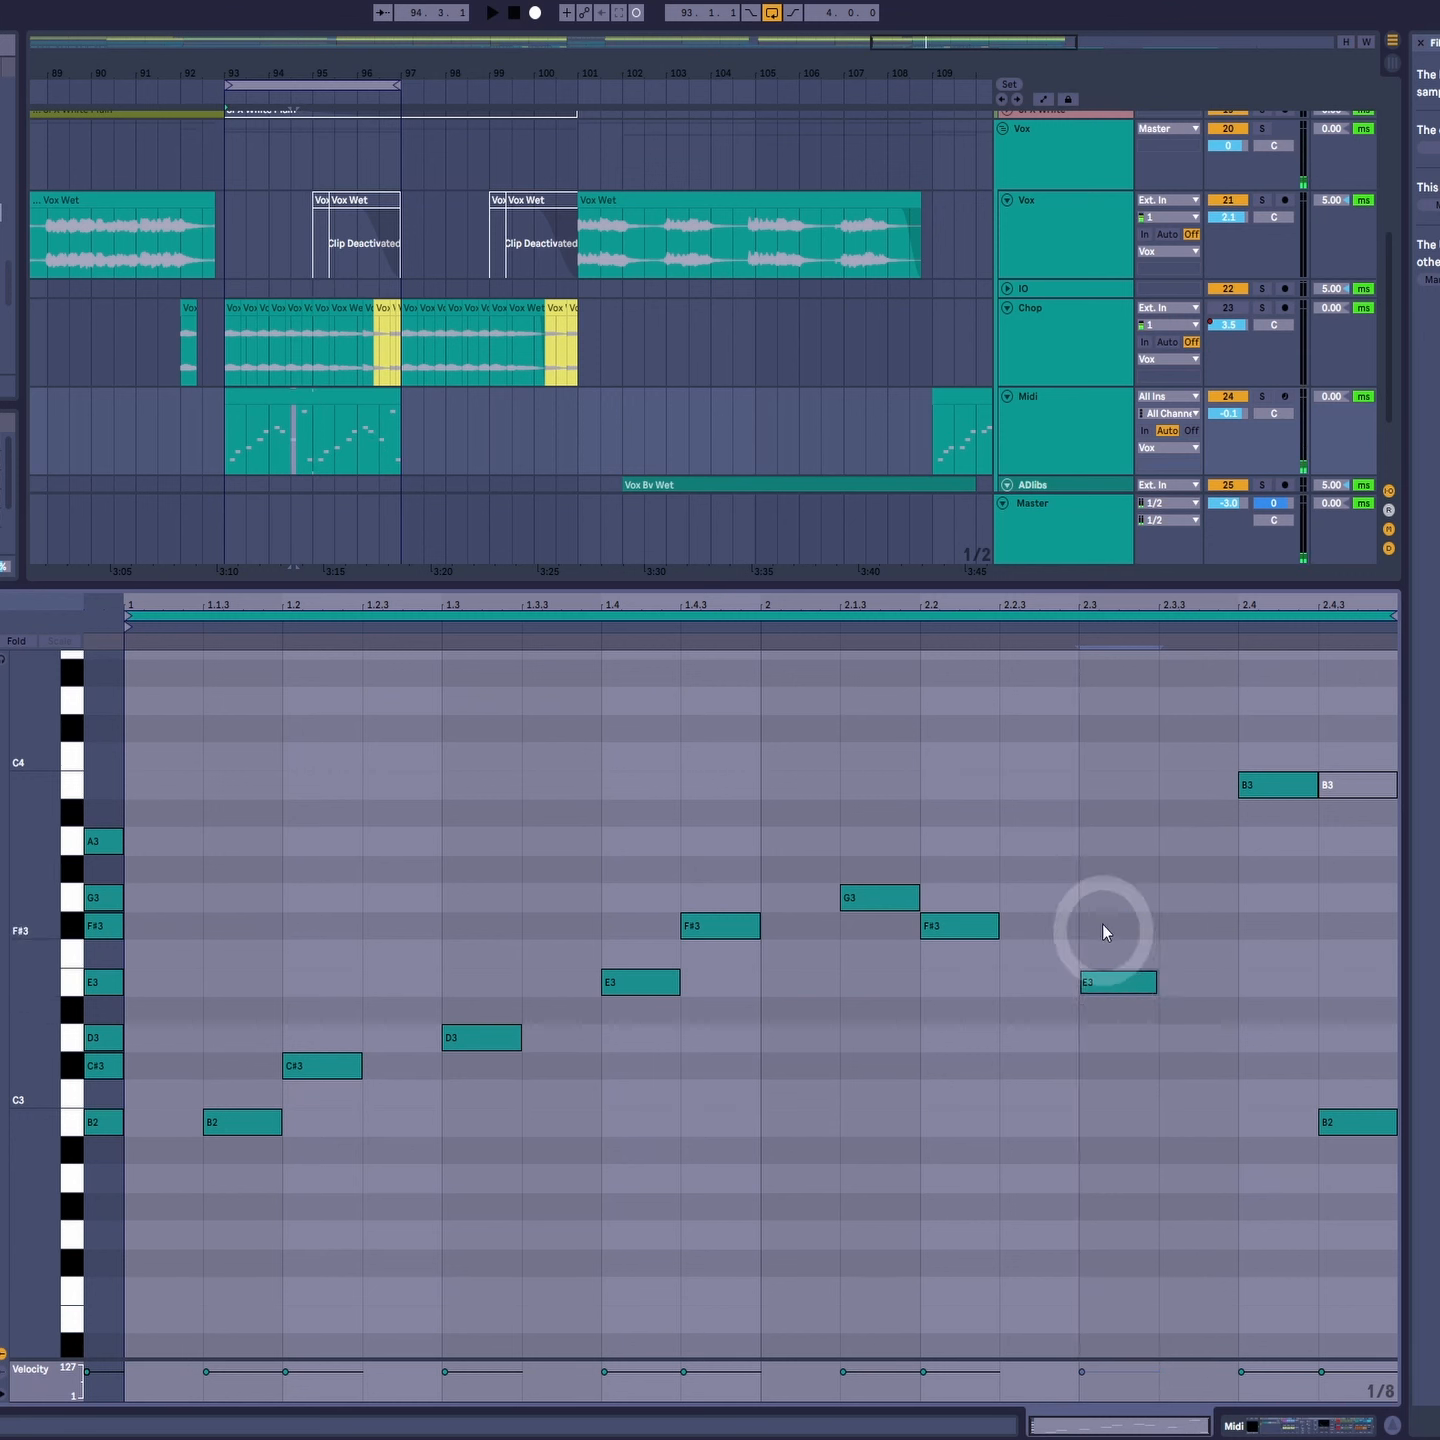
drag(1097, 876, 1122, 1084)
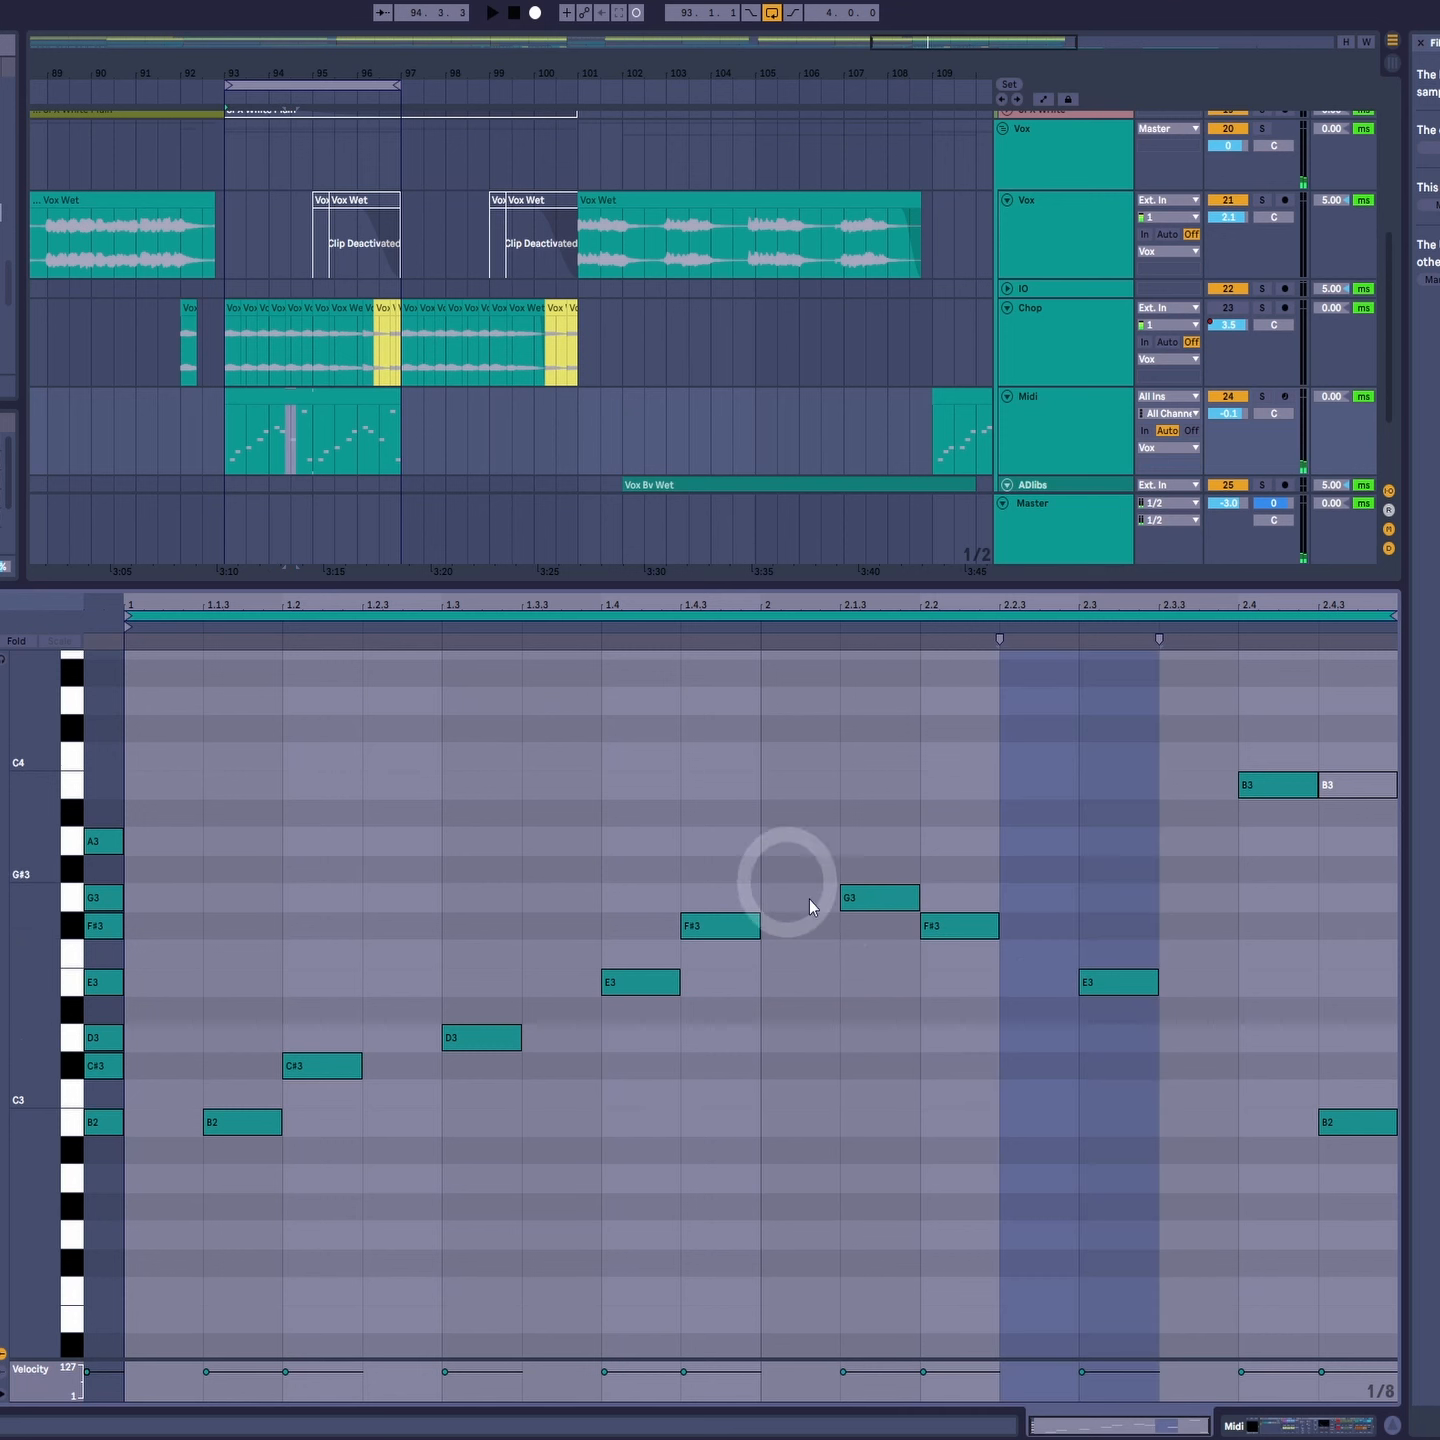
Step: Lower the B3 at 2.4 to F#3 and delete the deactivated B3 at 2.4.3
click(1275, 1109)
drag(1255, 795, 1238, 850)
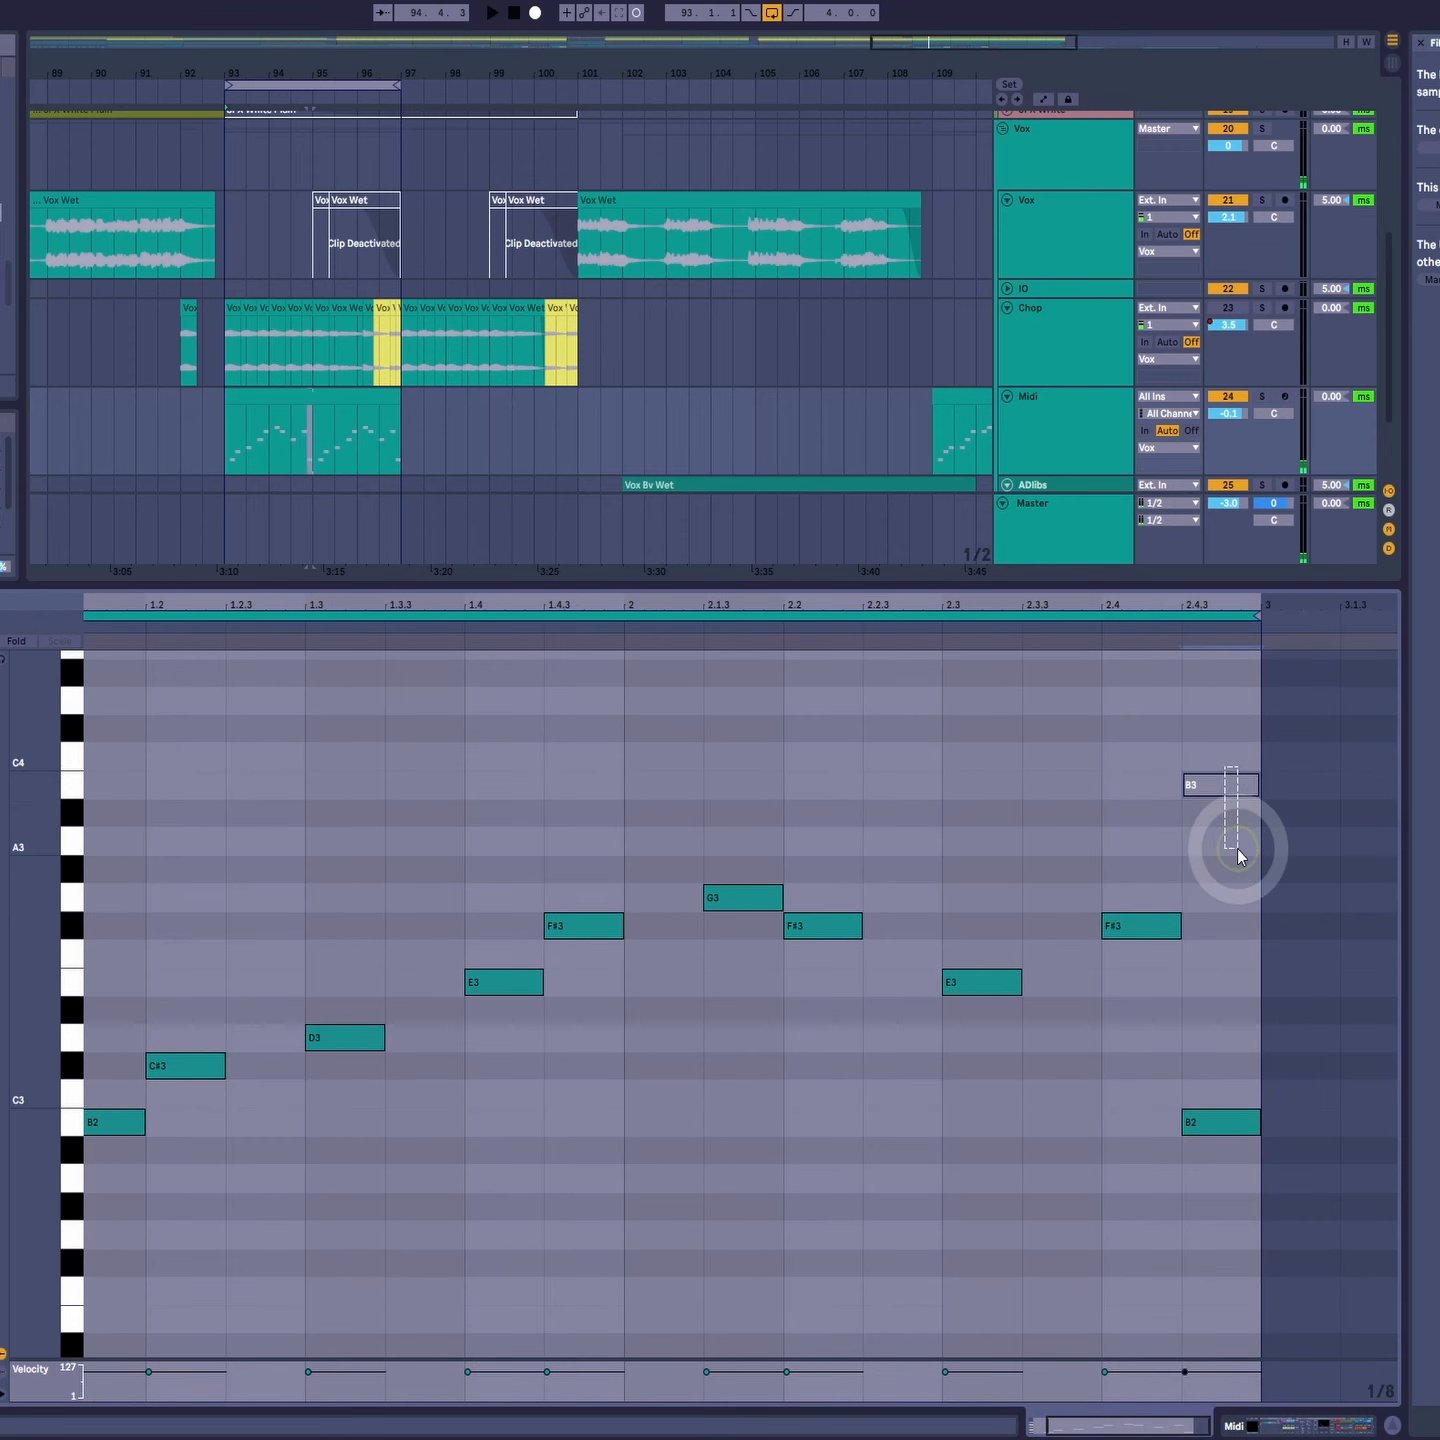
key(Delete)
Step: Examine the notes of the melody's second bar one by one, from the G3 at 2.1.3 to the F#3 at 2.4
drag(750, 845, 774, 903)
drag(838, 872, 860, 923)
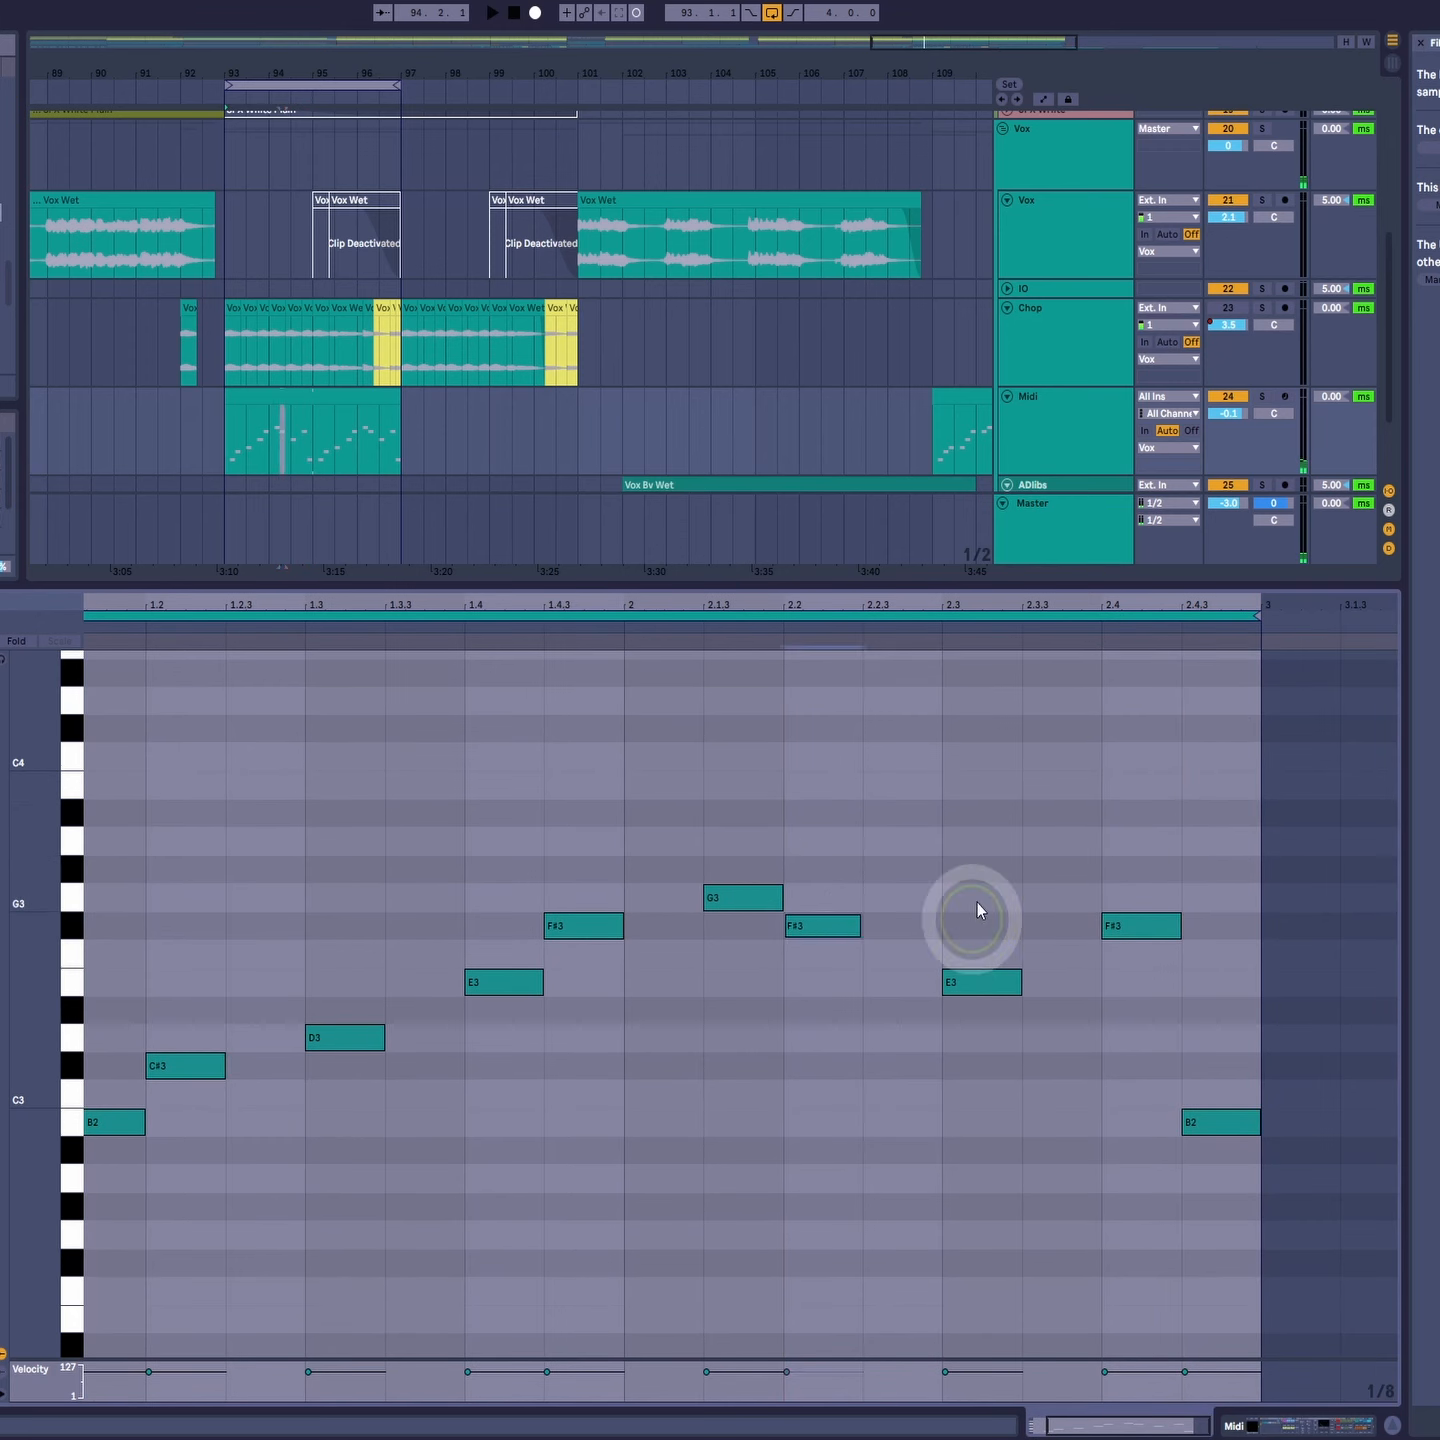
drag(975, 888, 1018, 1010)
drag(1139, 864, 1139, 965)
drag(715, 883, 722, 905)
drag(797, 890, 805, 925)
drag(1003, 955, 1024, 1010)
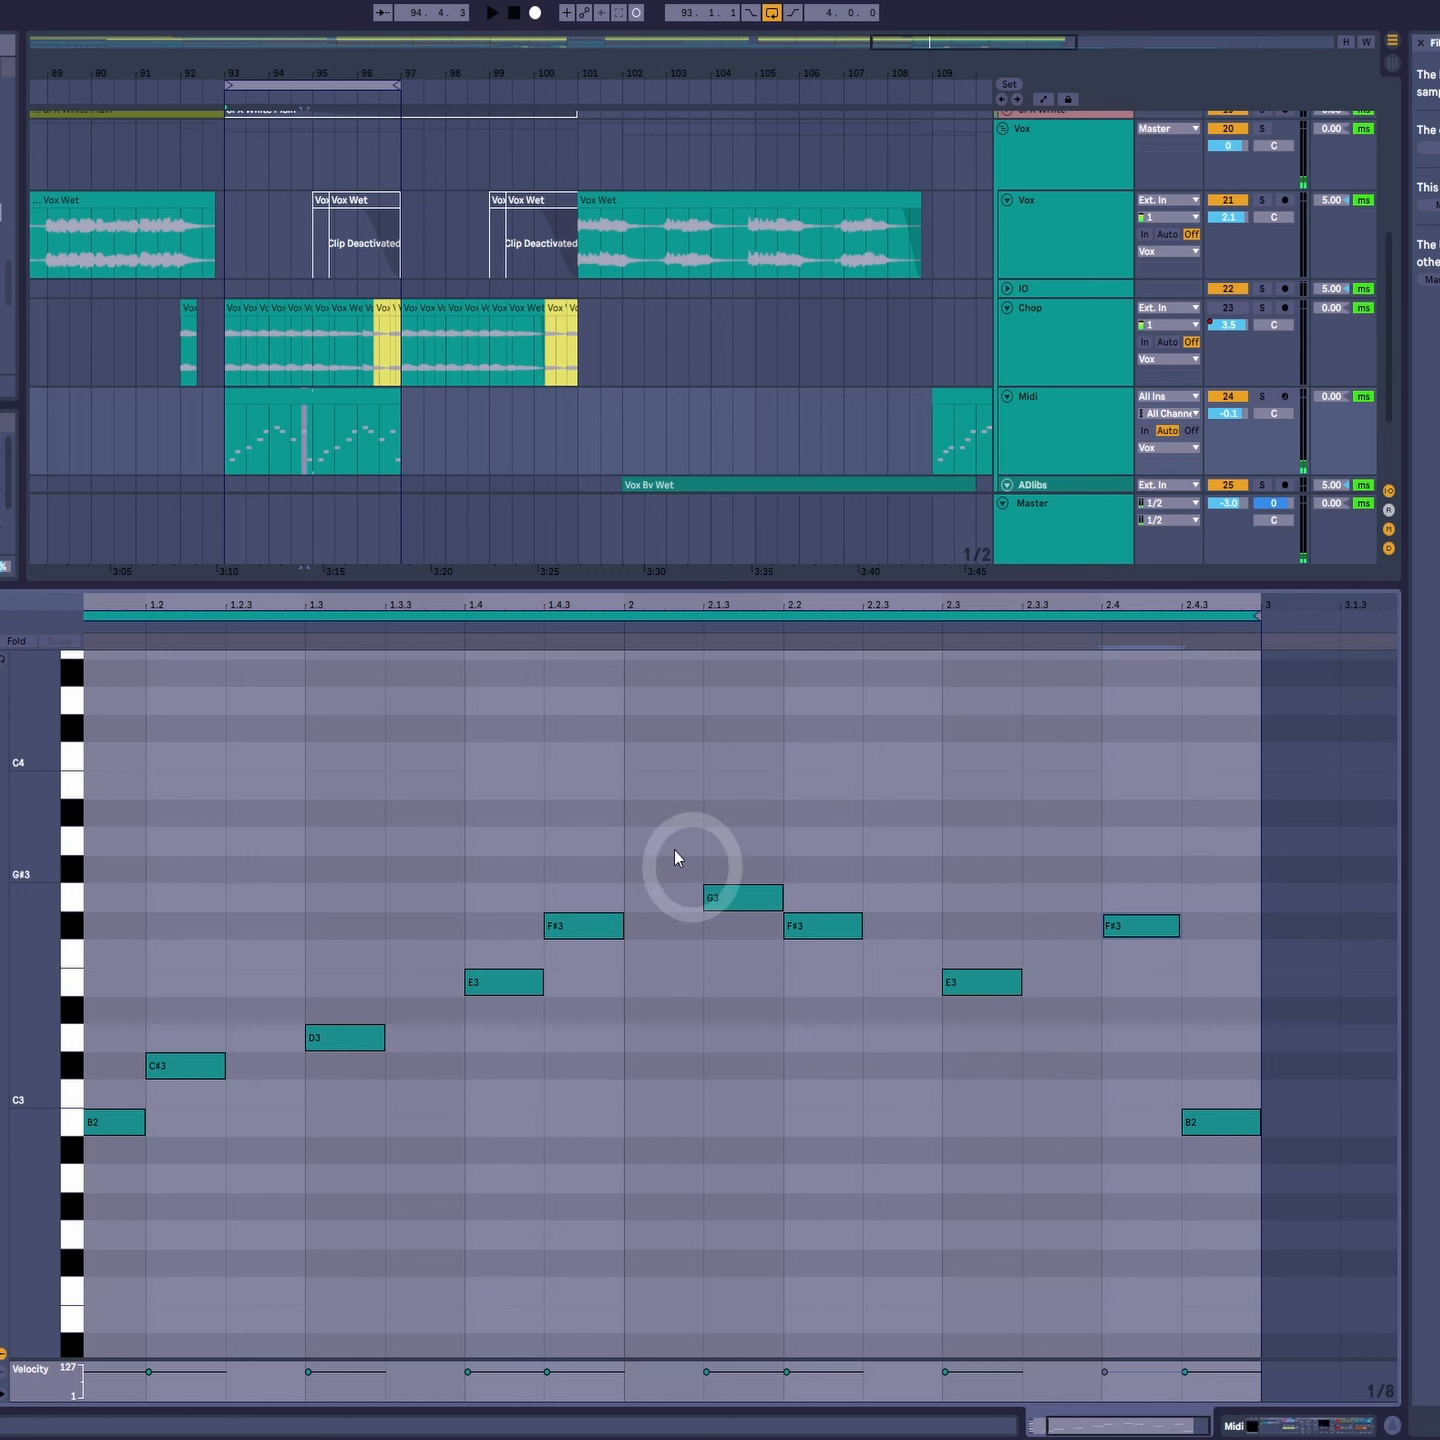
drag(675, 858, 709, 900)
drag(951, 1004, 1003, 1017)
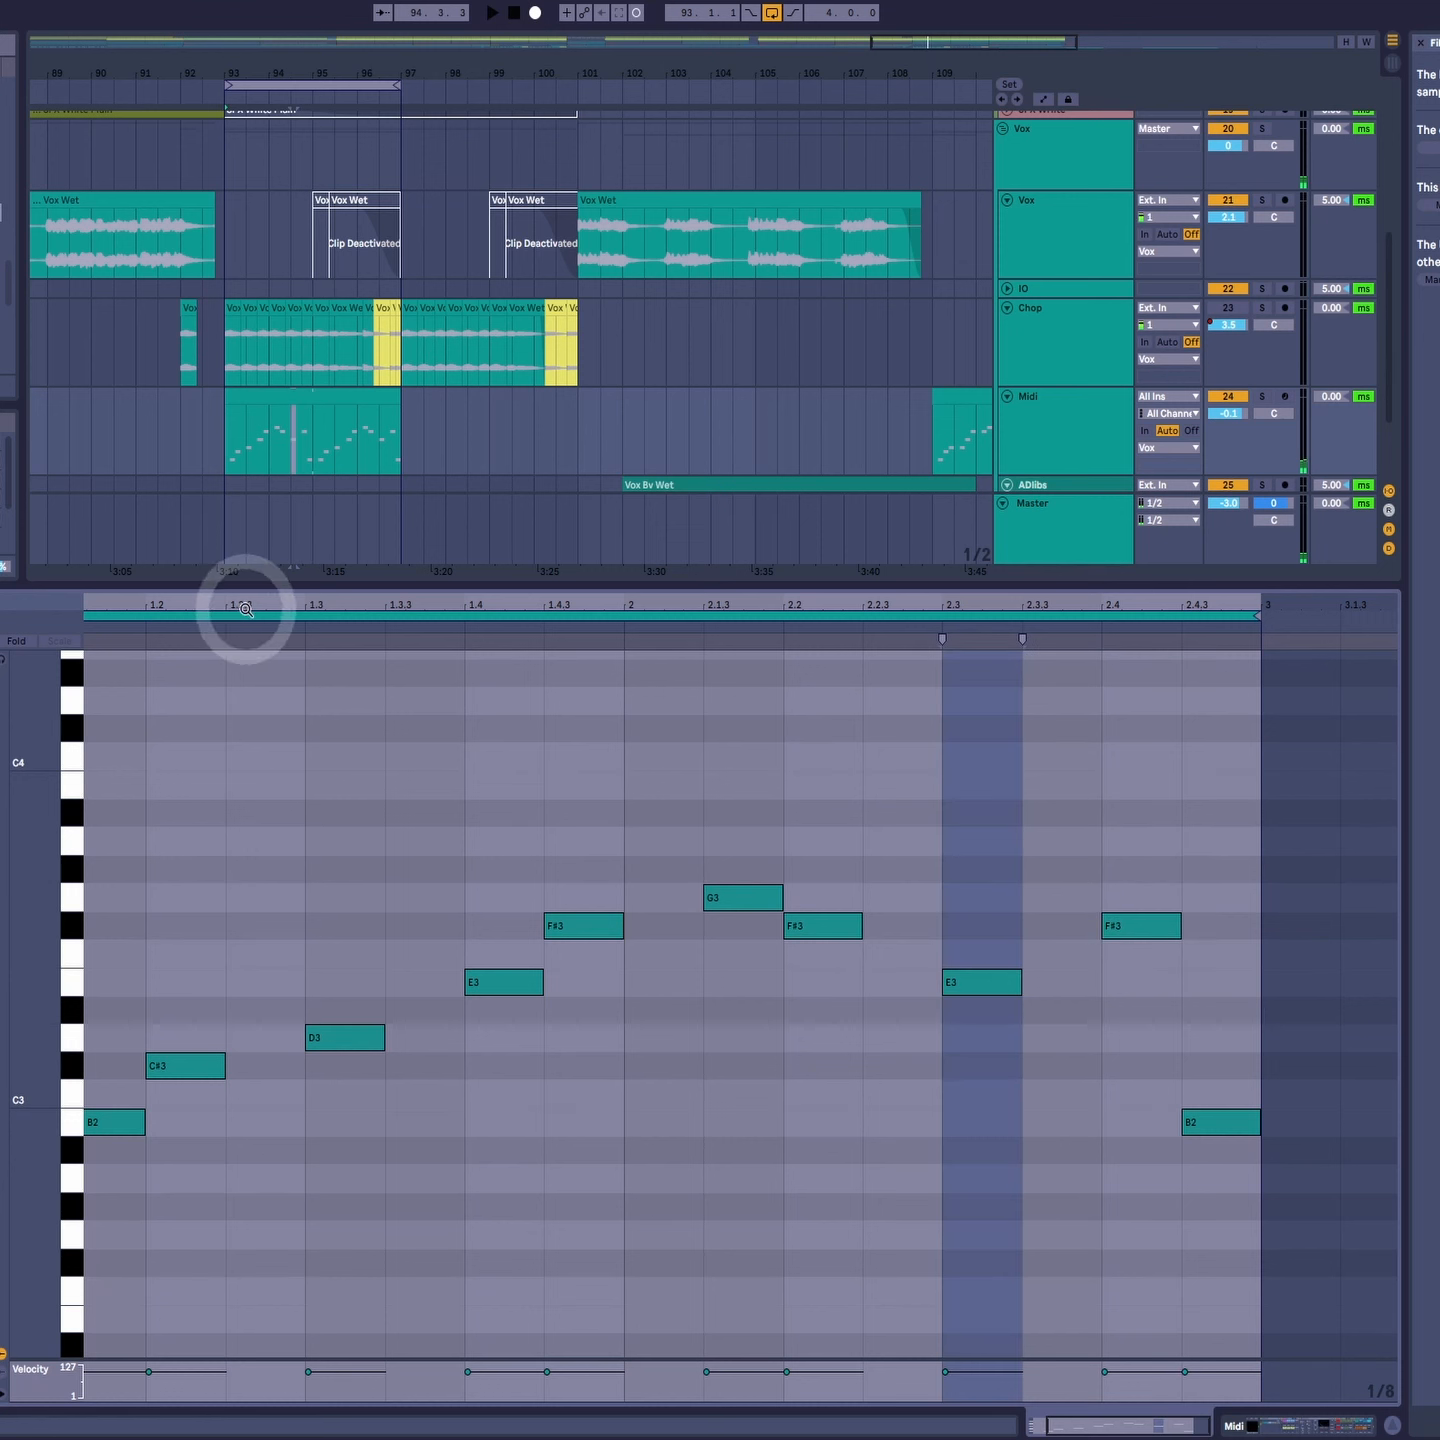
drag(262, 601, 399, 601)
click(212, 1002)
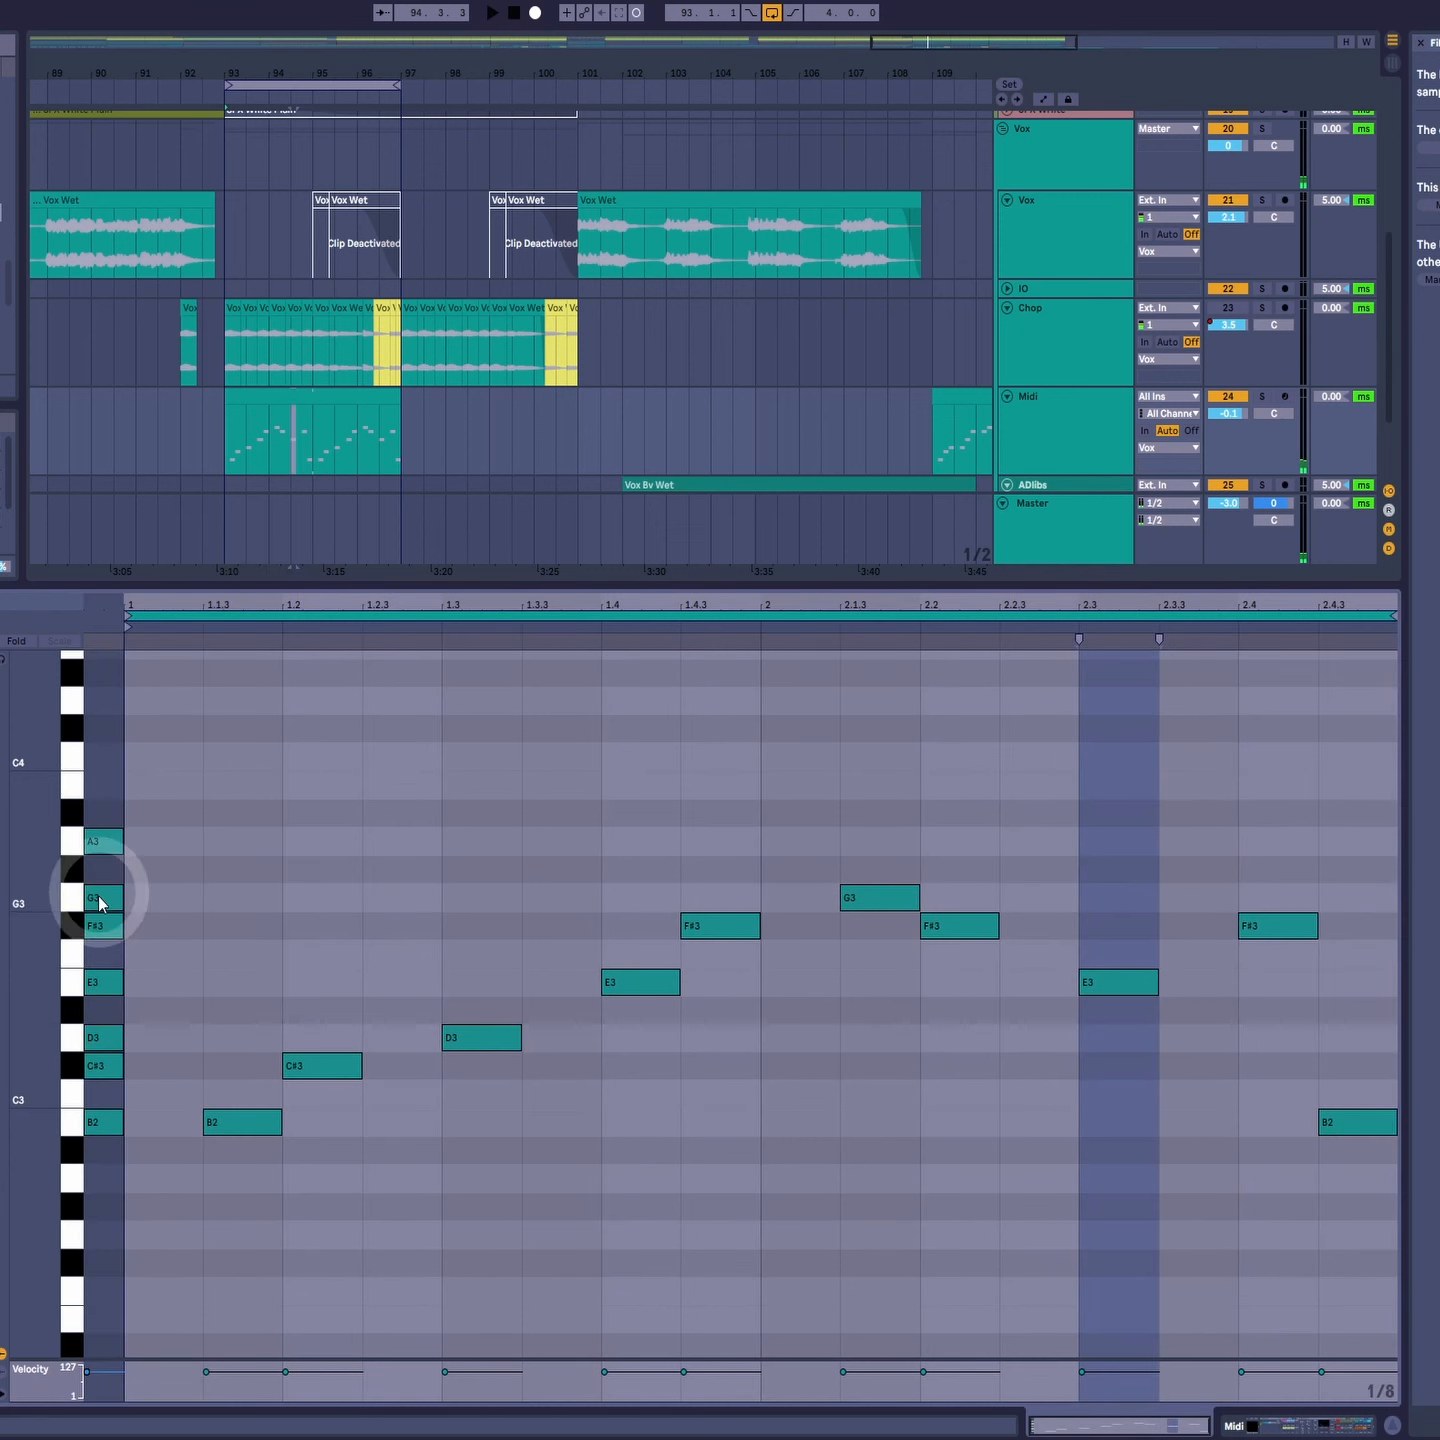
Step: Turn on note preview and audition the melody's notes one after another across both bars
click(2, 661)
drag(213, 992, 240, 1116)
drag(310, 986, 330, 1067)
drag(529, 968, 577, 1075)
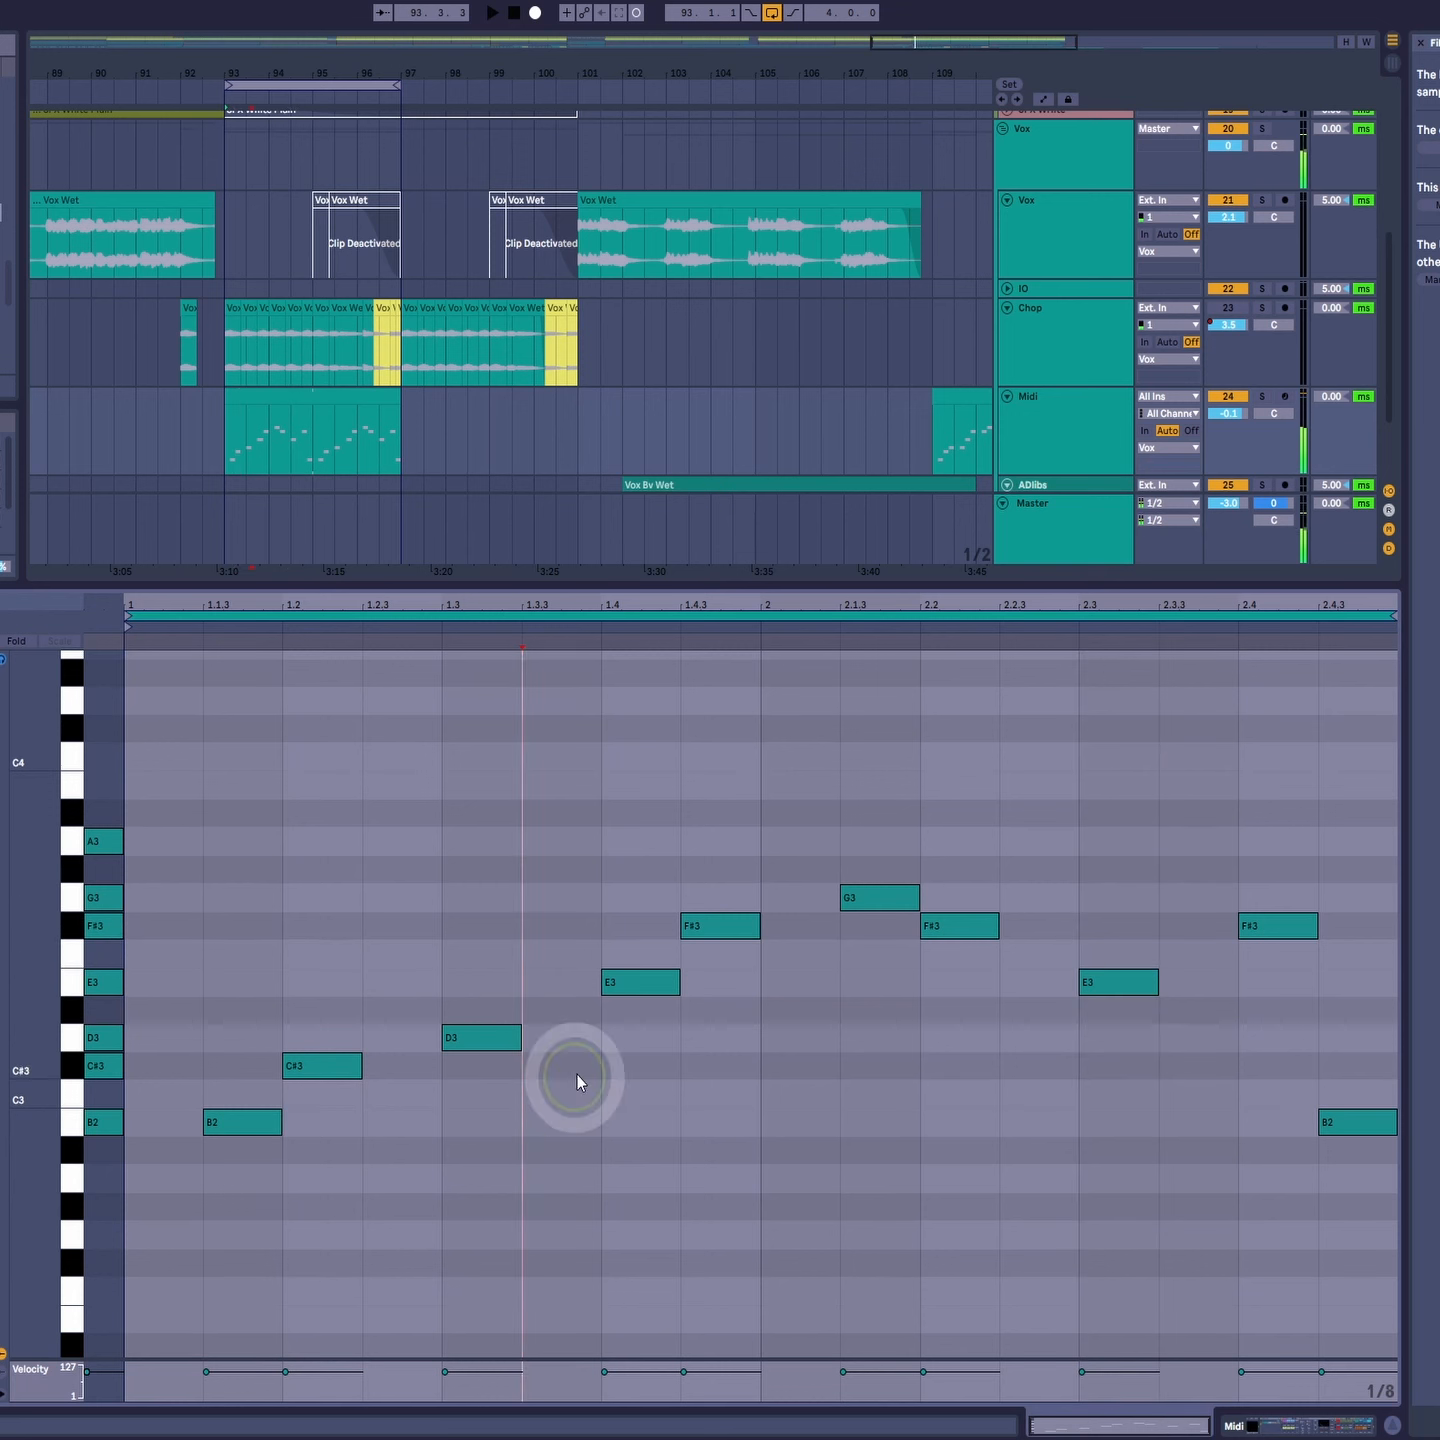
drag(651, 915, 670, 979)
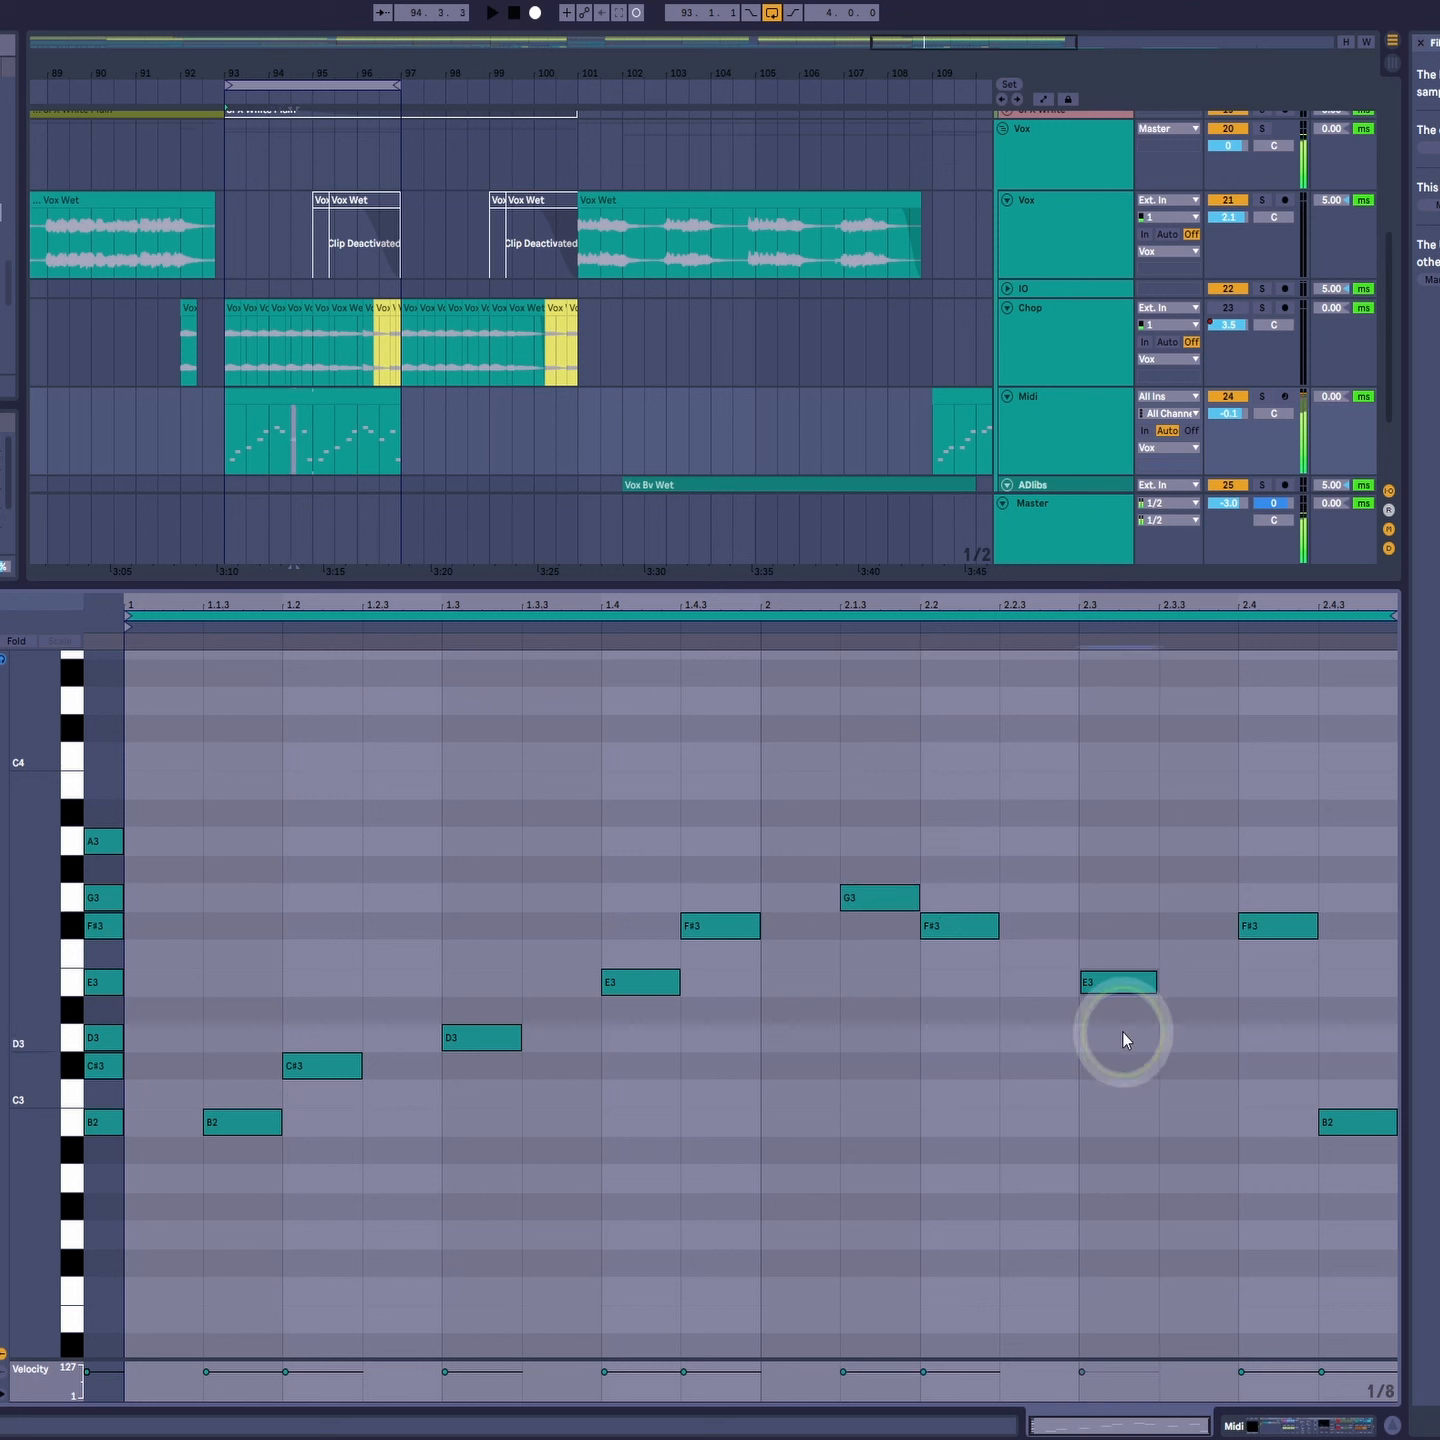
drag(877, 824, 898, 893)
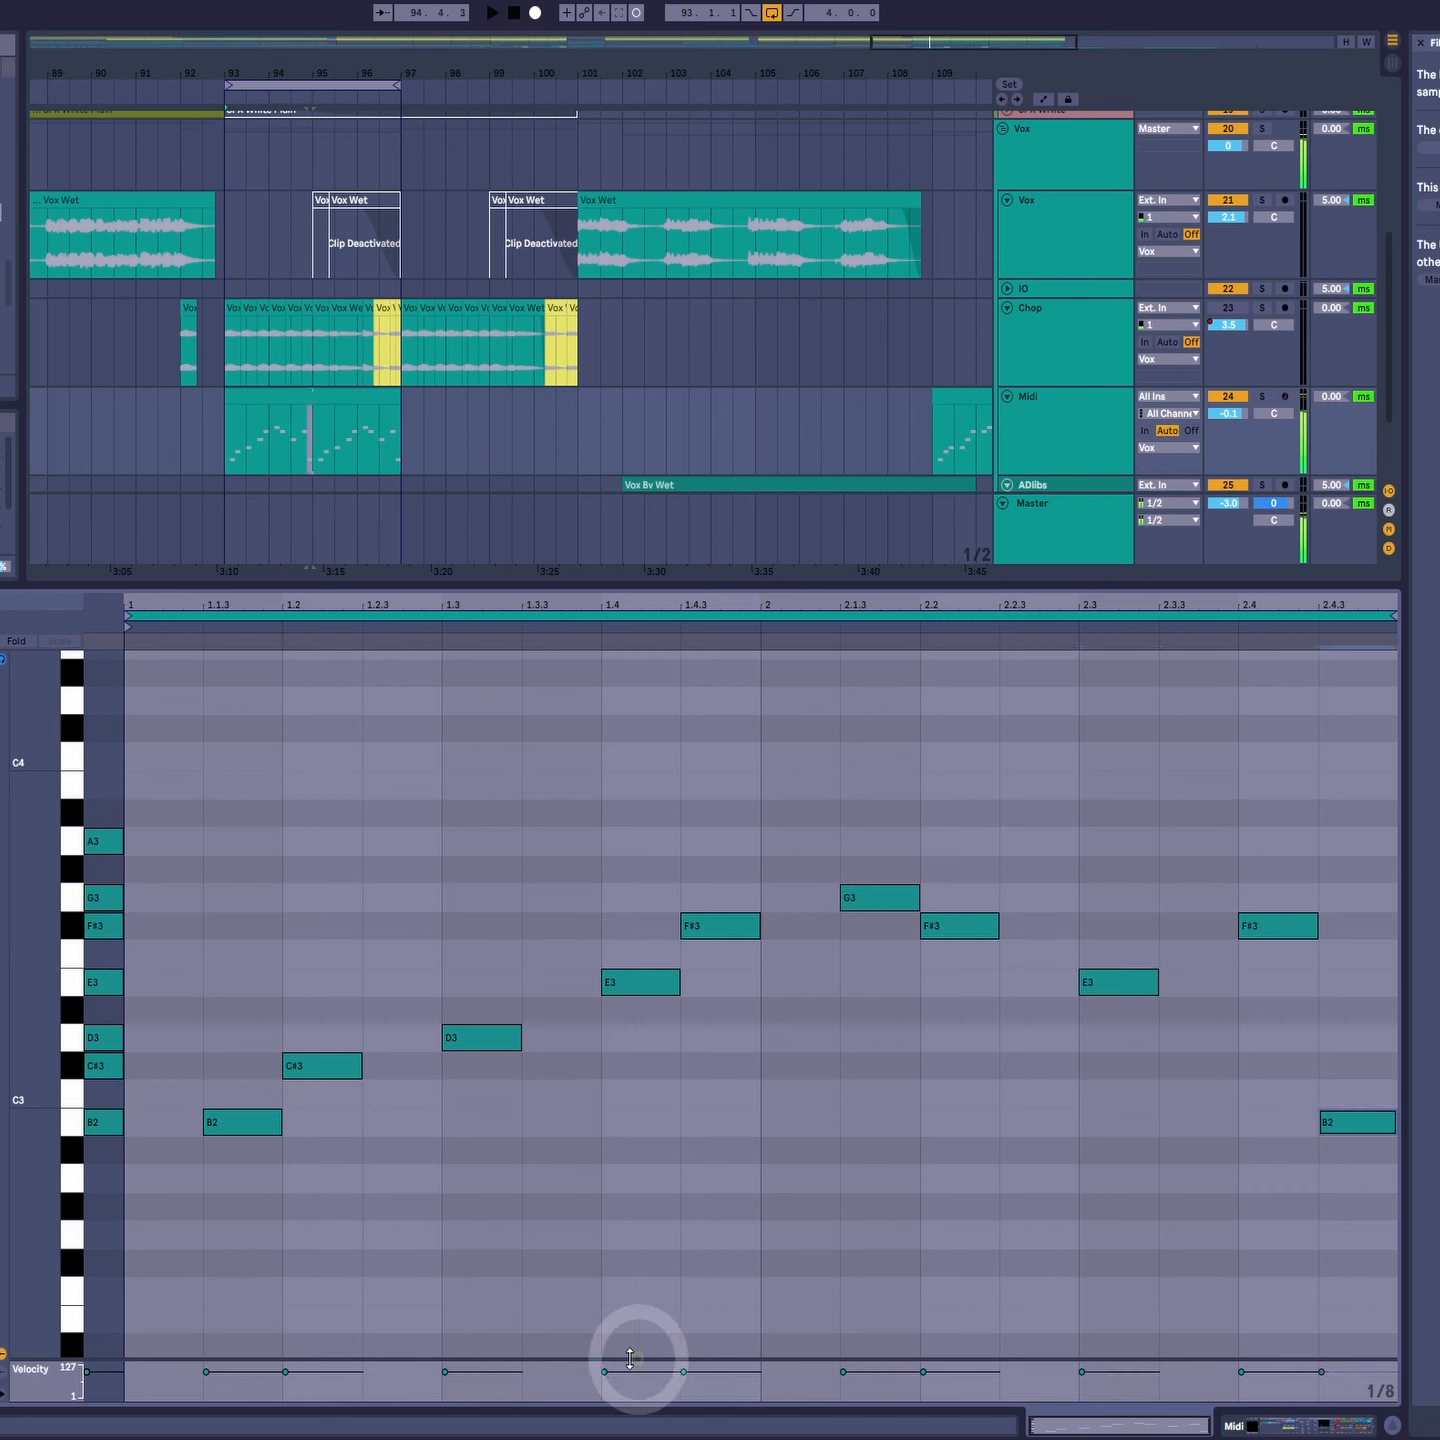
Step: Play the two-bar melody back, and consolidate its repeats on the Midi track into one four-bar clip
key(space)
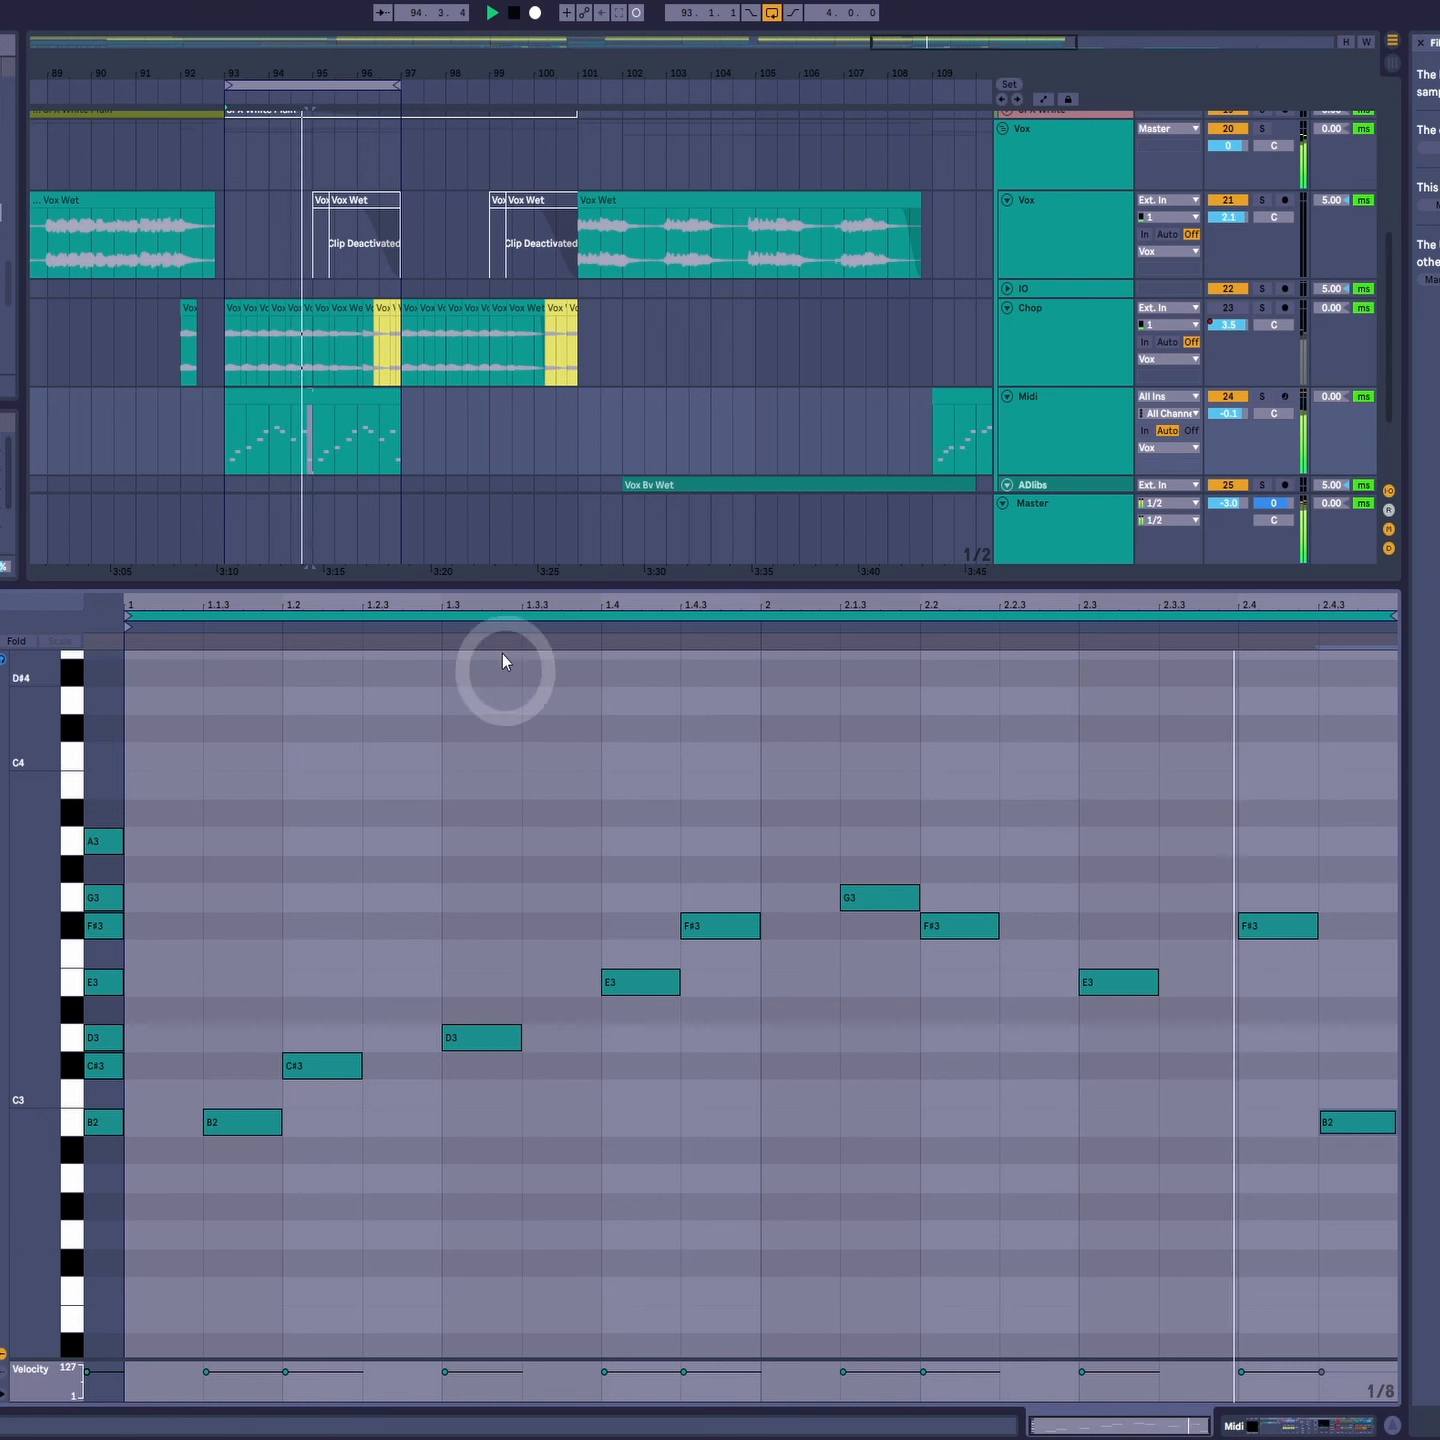
click(515, 613)
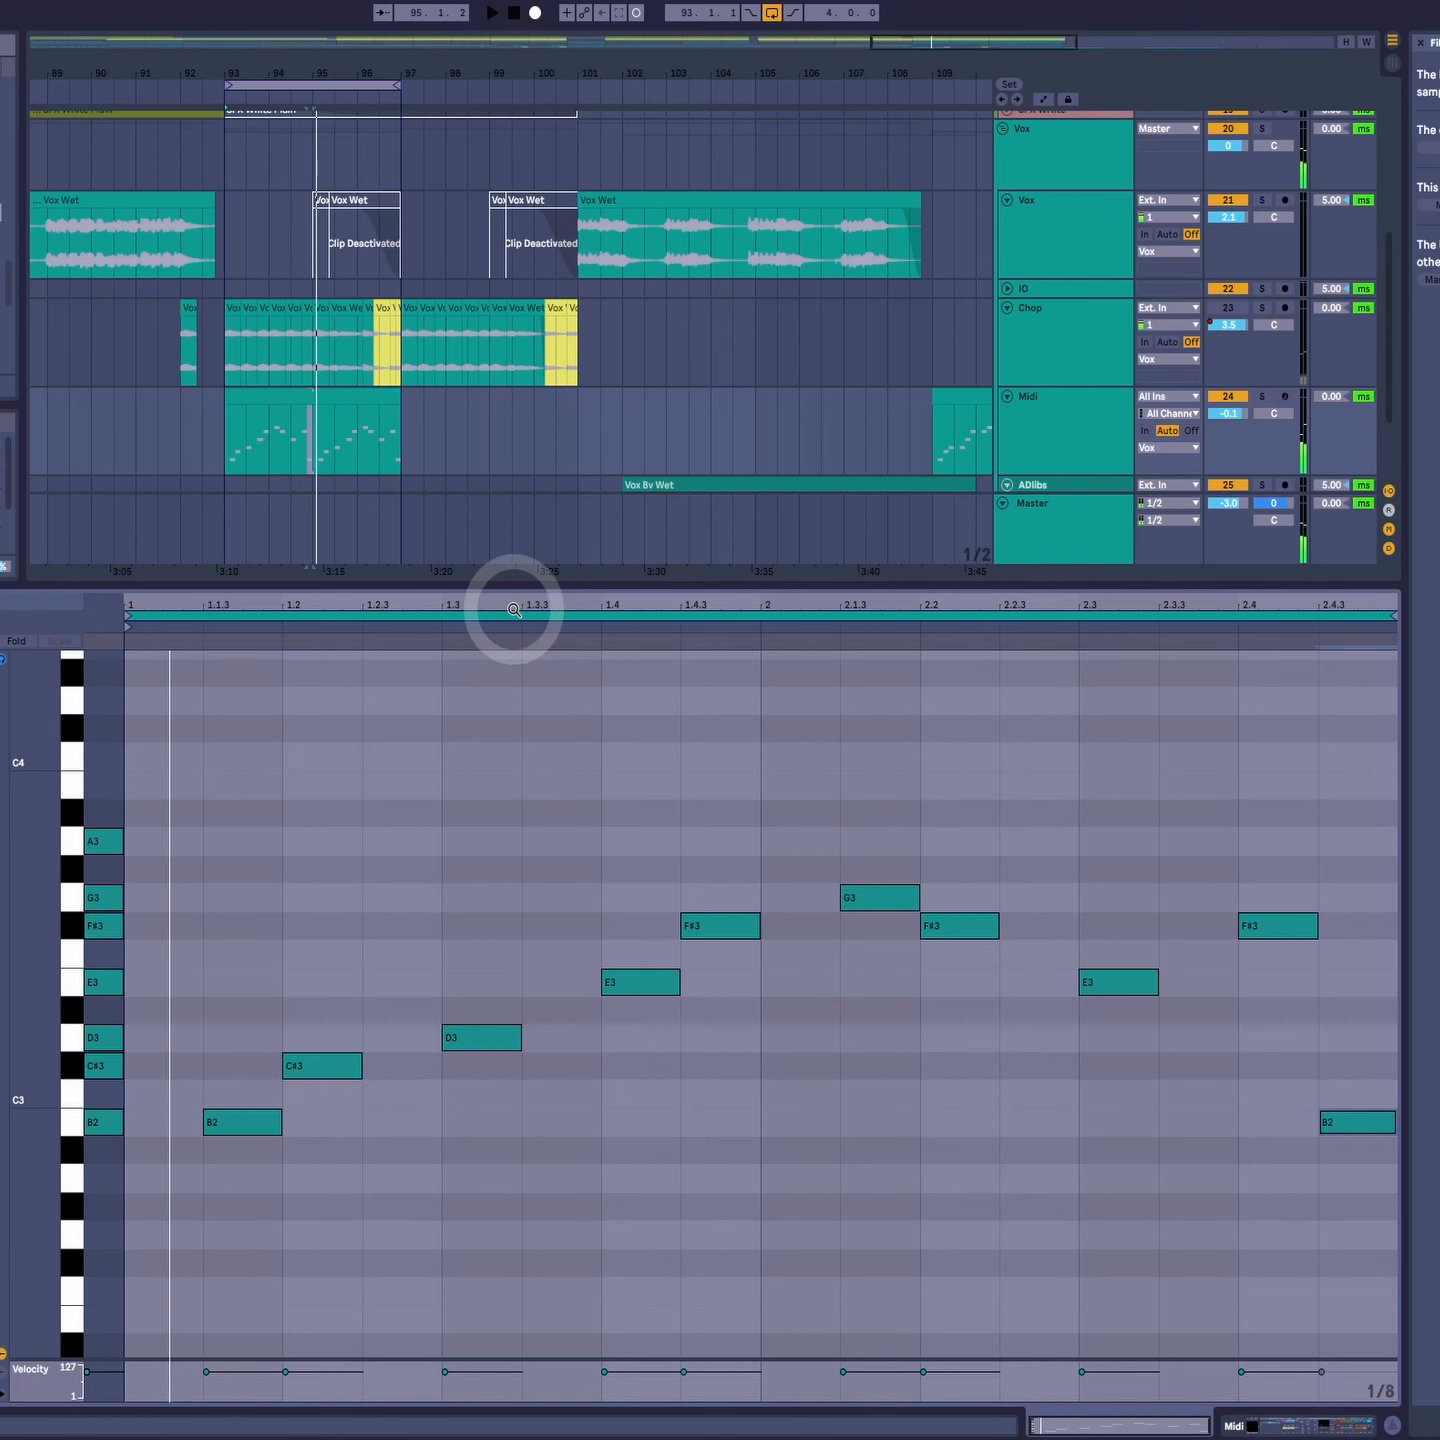
click(340, 401)
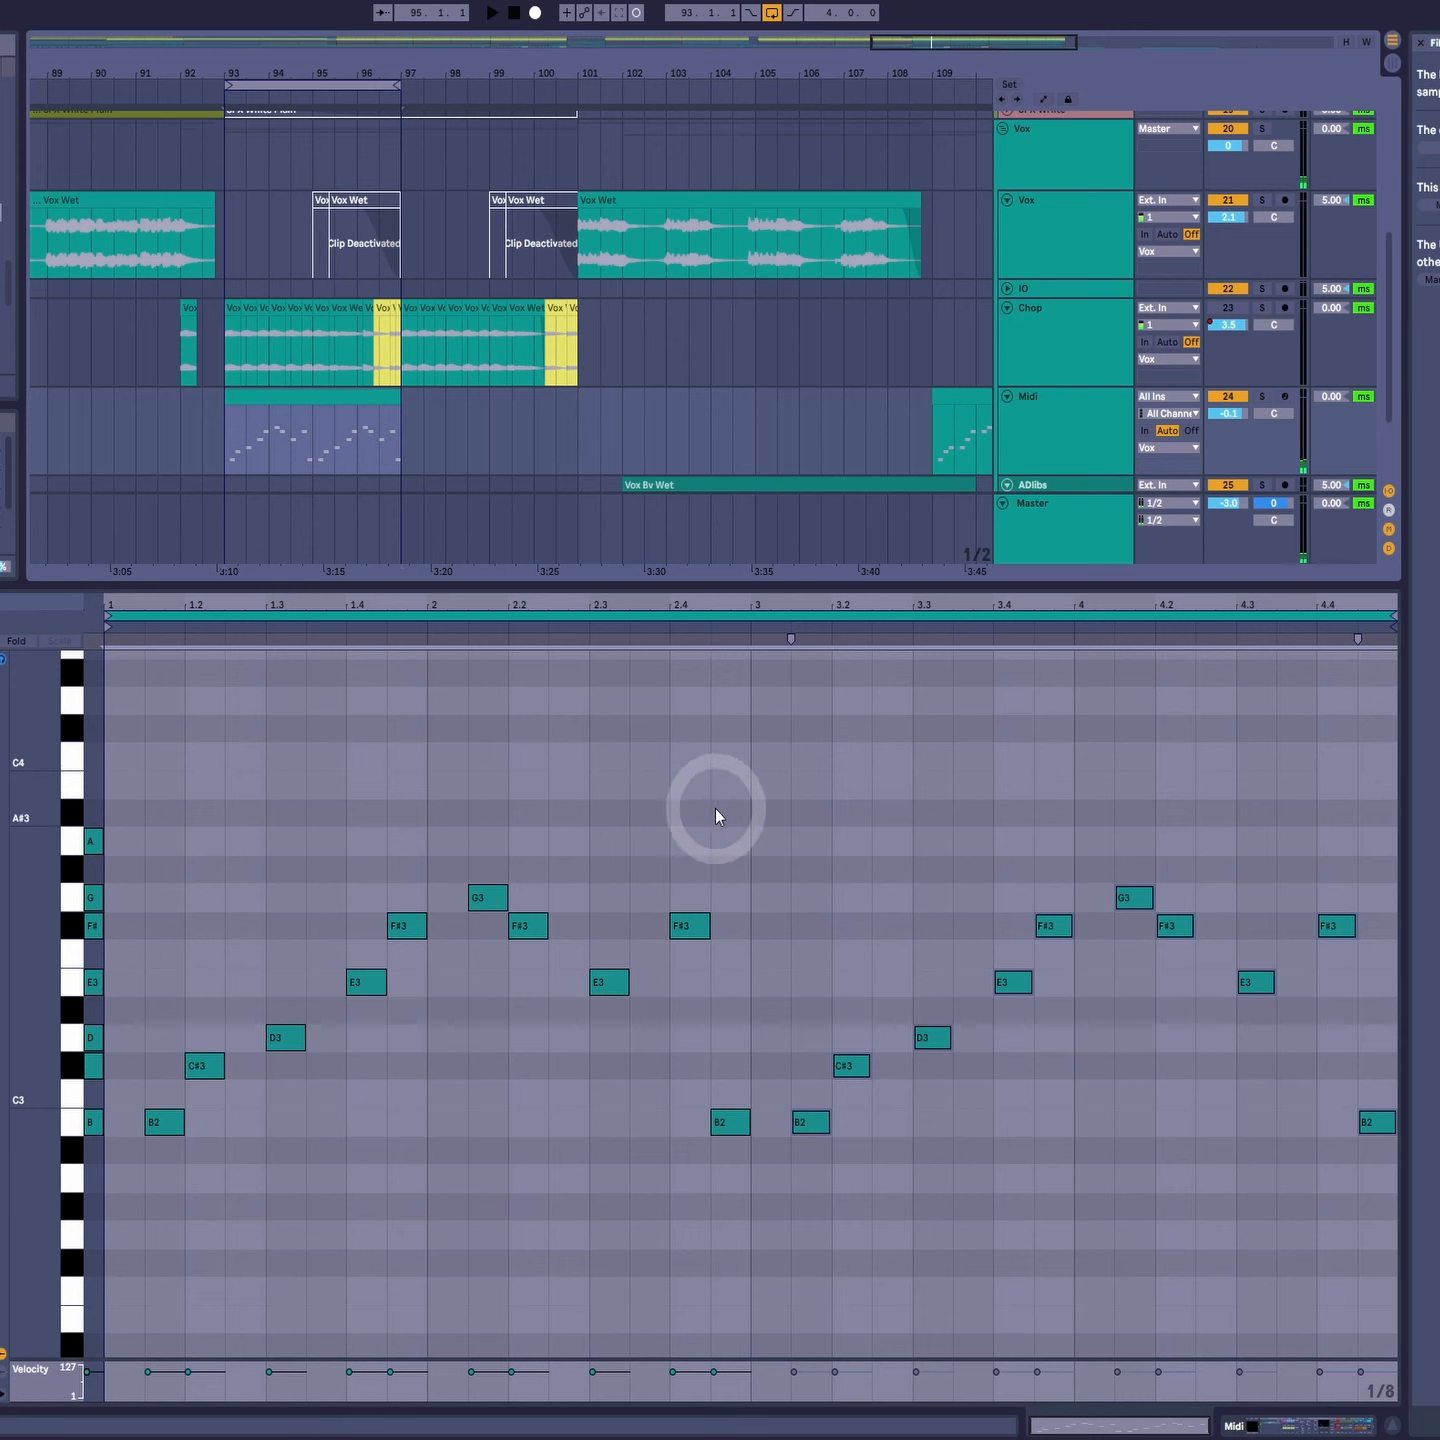
Step: Compare the clip's first two bars with its last two by selecting each phrase's notes, and play the melody back
drag(718, 805, 105, 1319)
key(q)
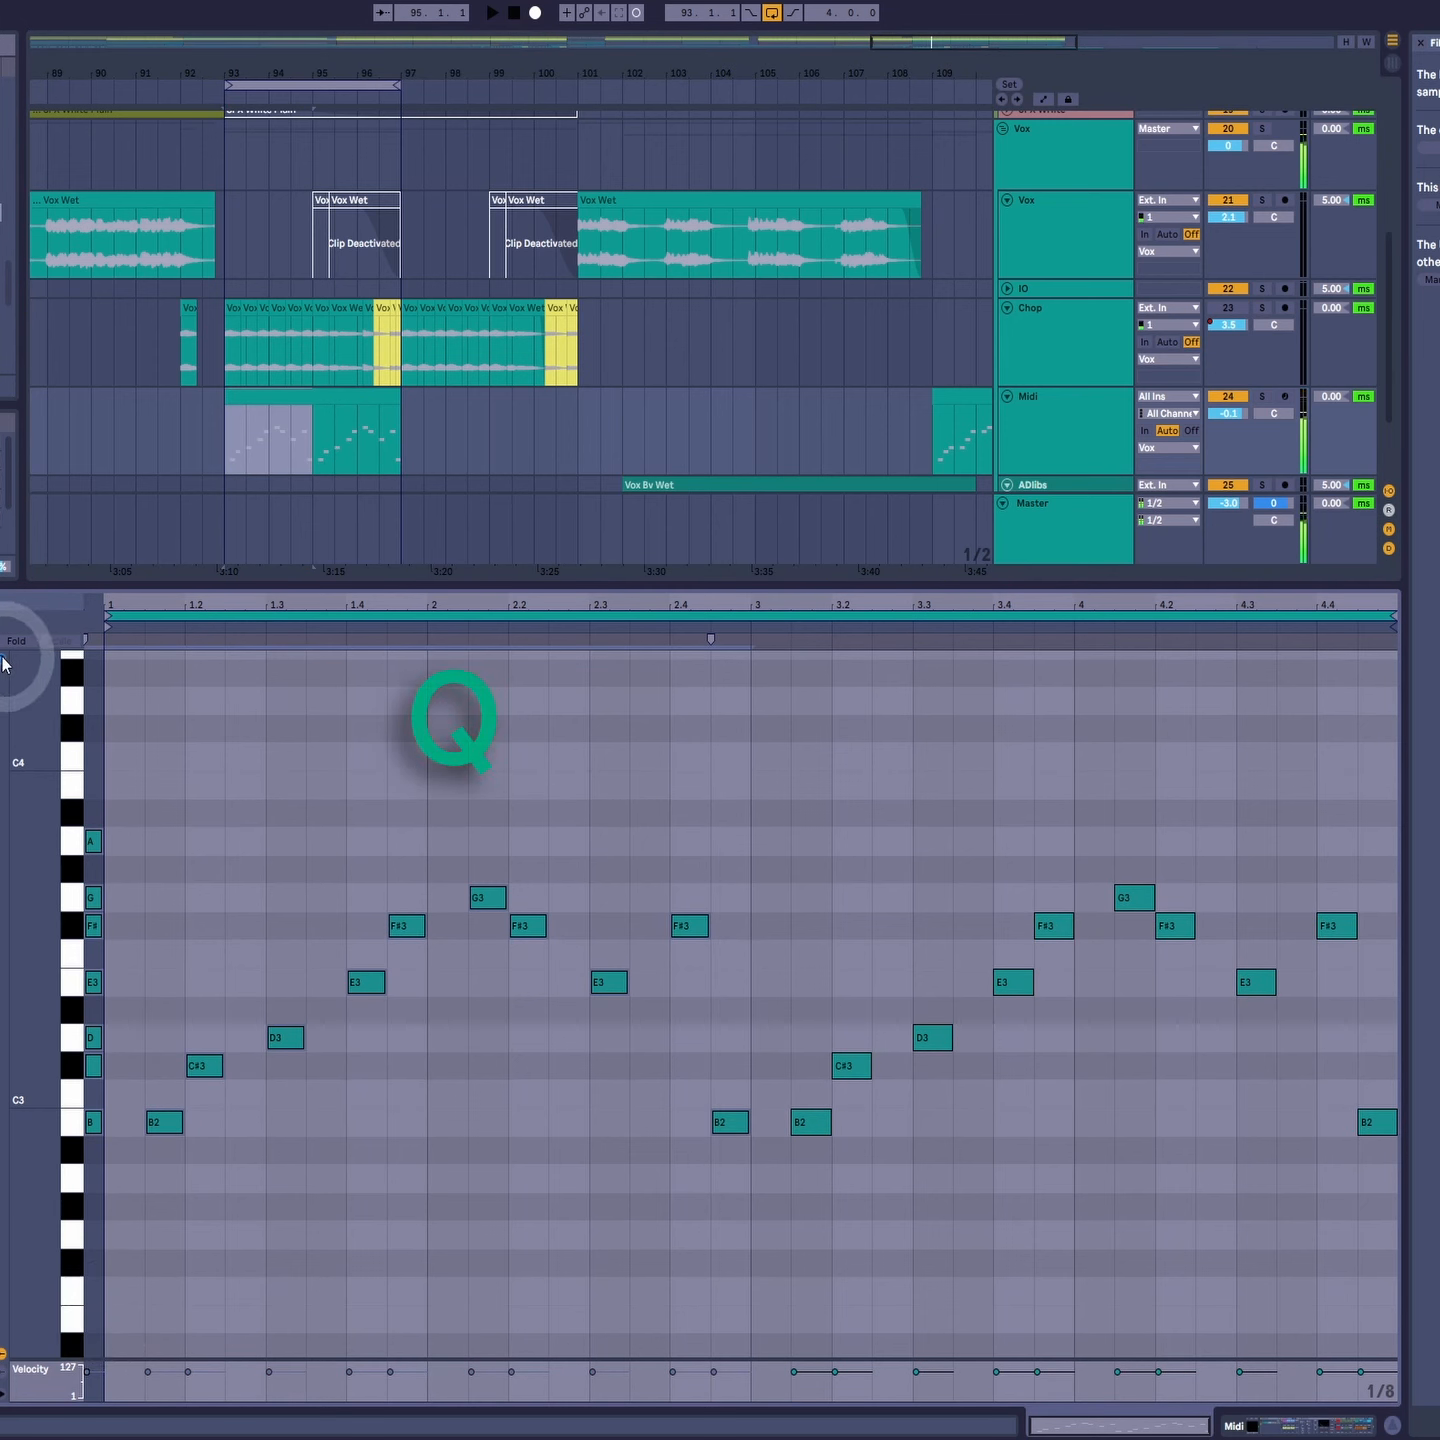
drag(779, 770, 149, 1175)
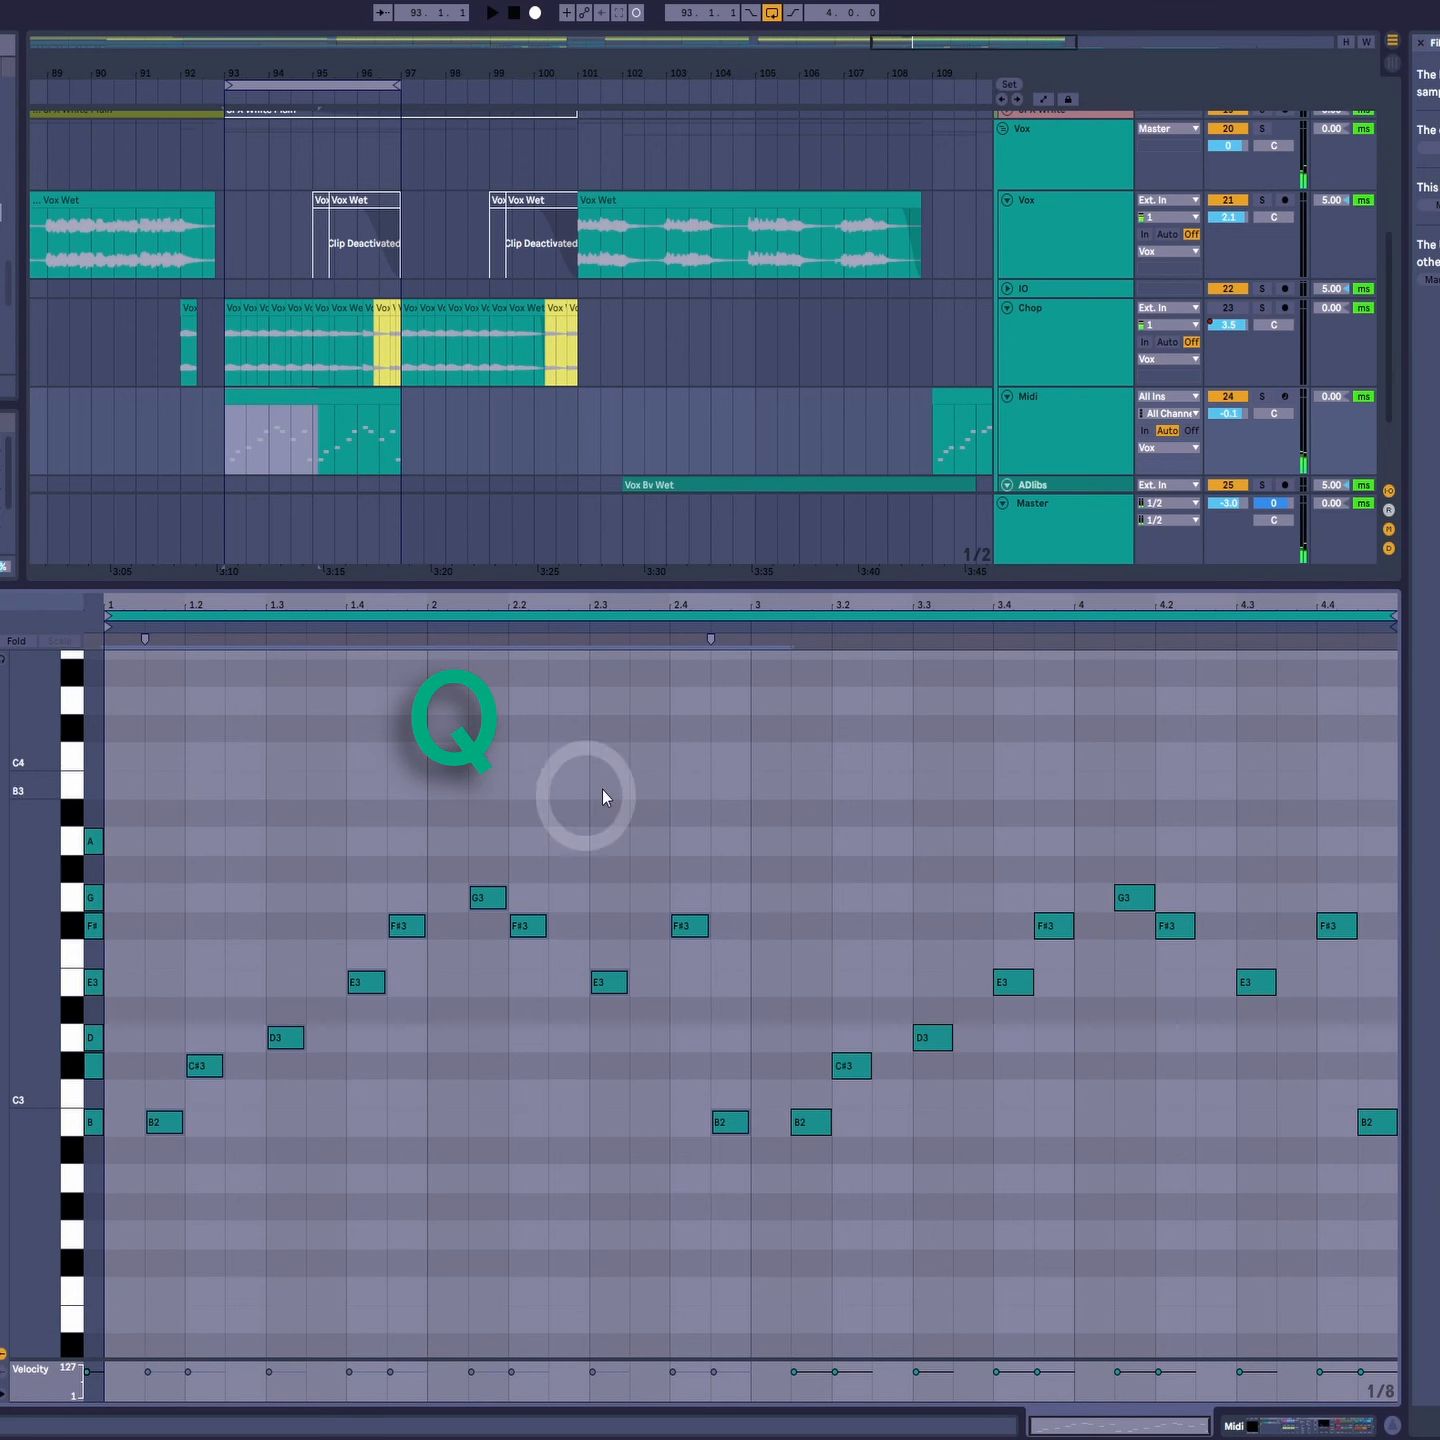
drag(702, 765, 111, 1348)
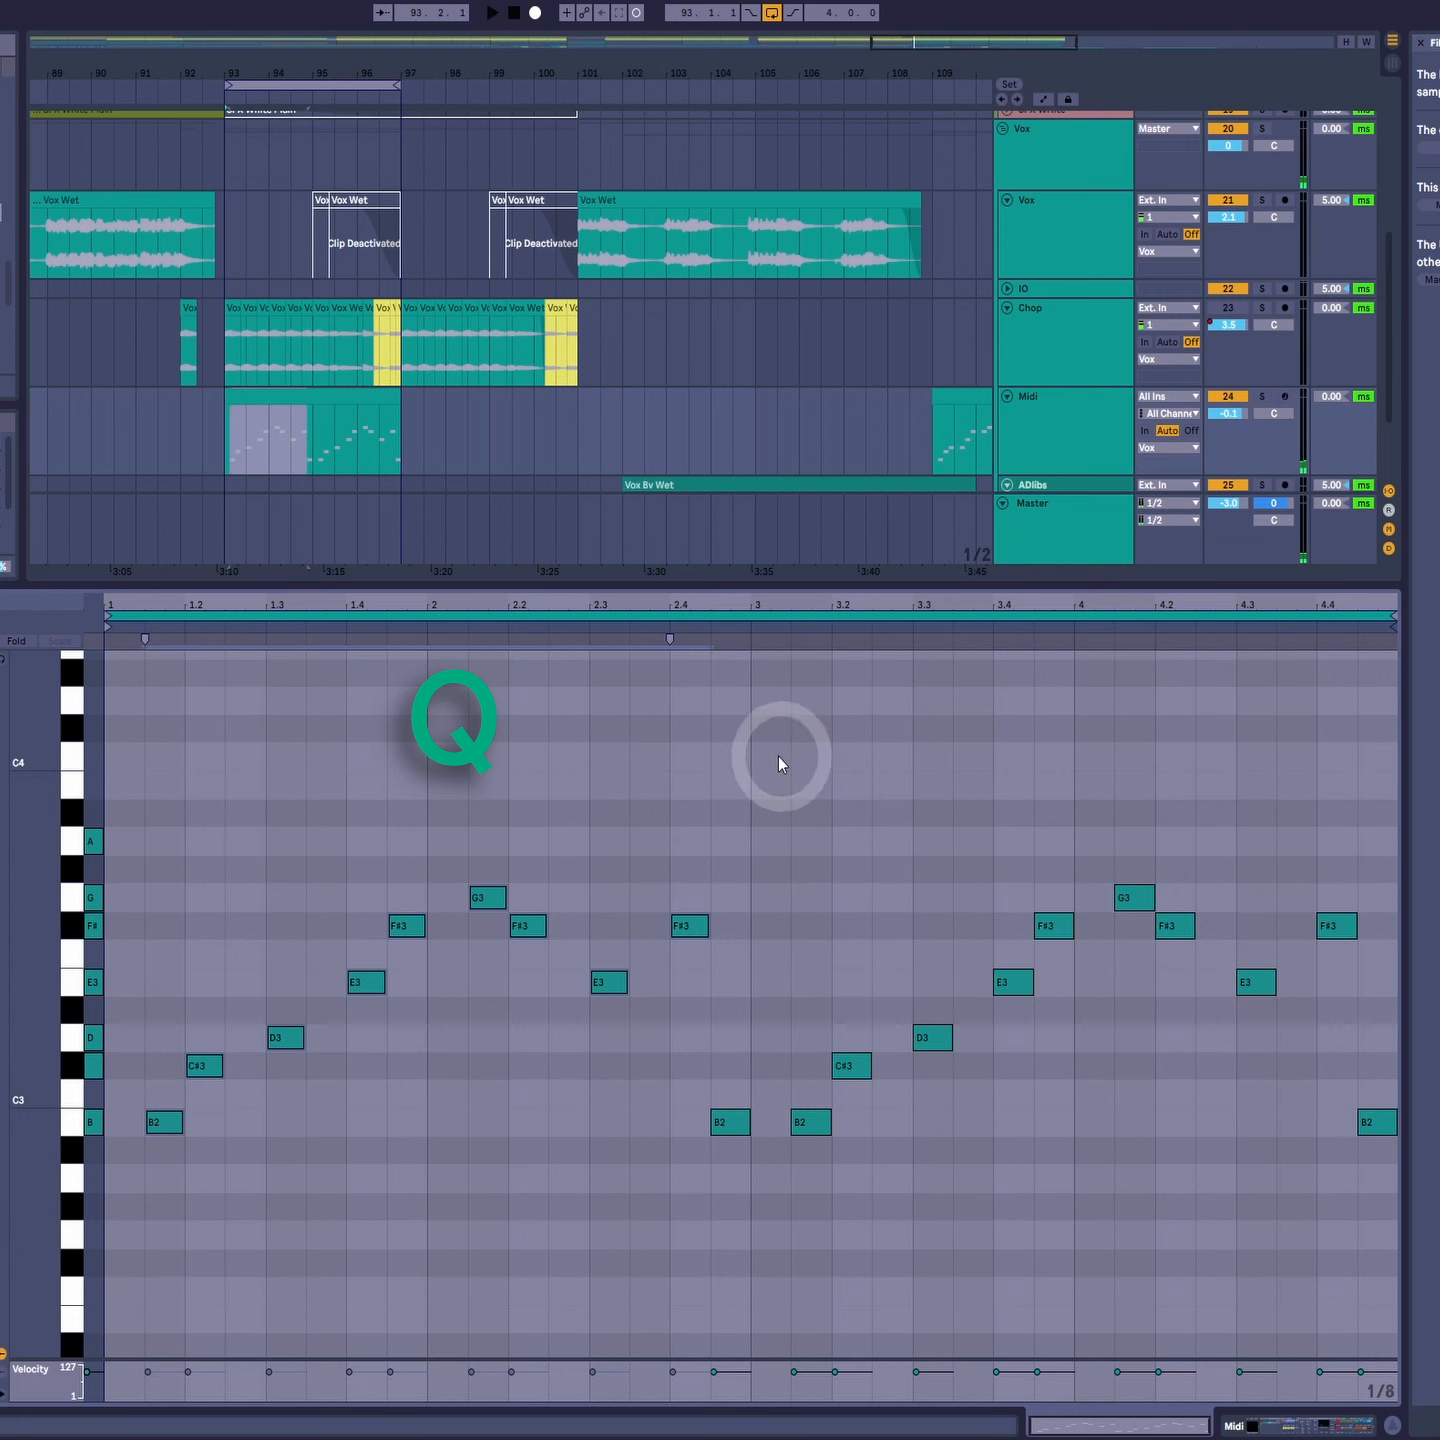
drag(778, 756, 1400, 1314)
key(space)
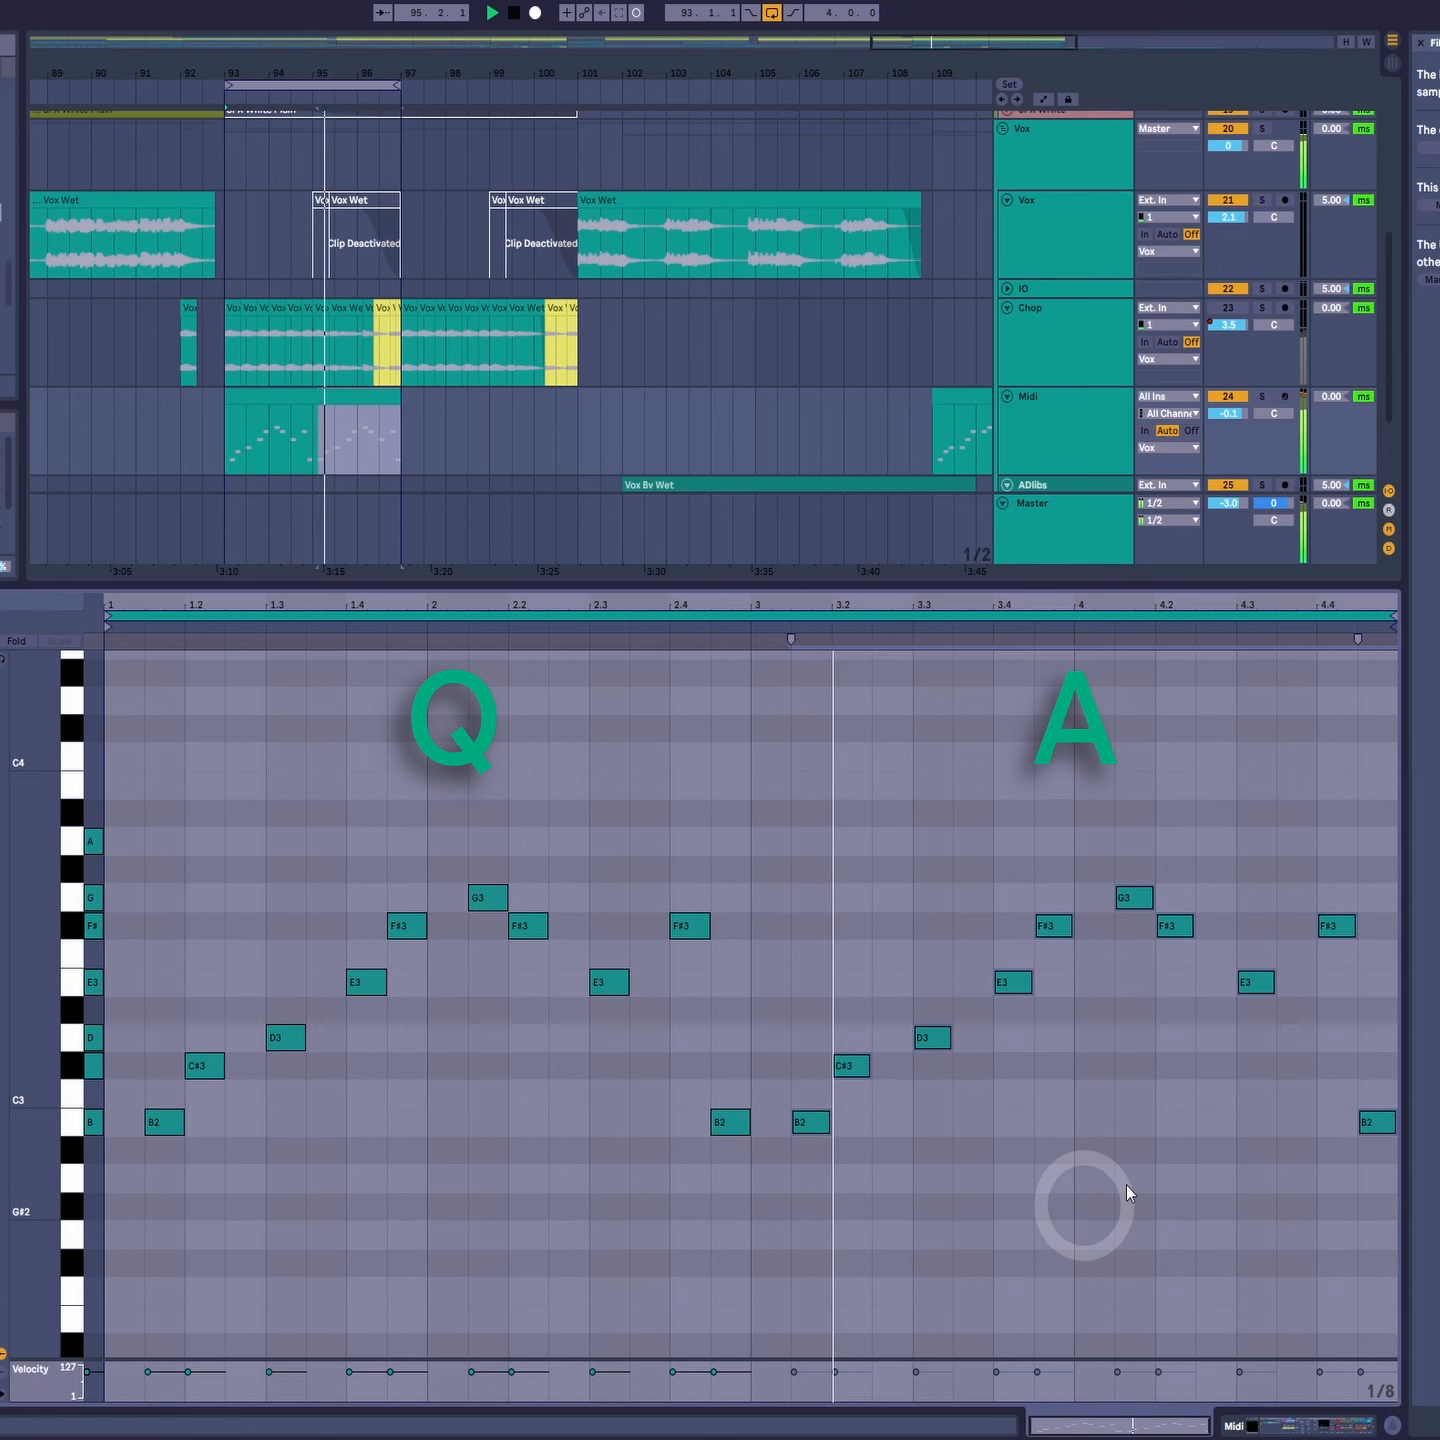
key(space)
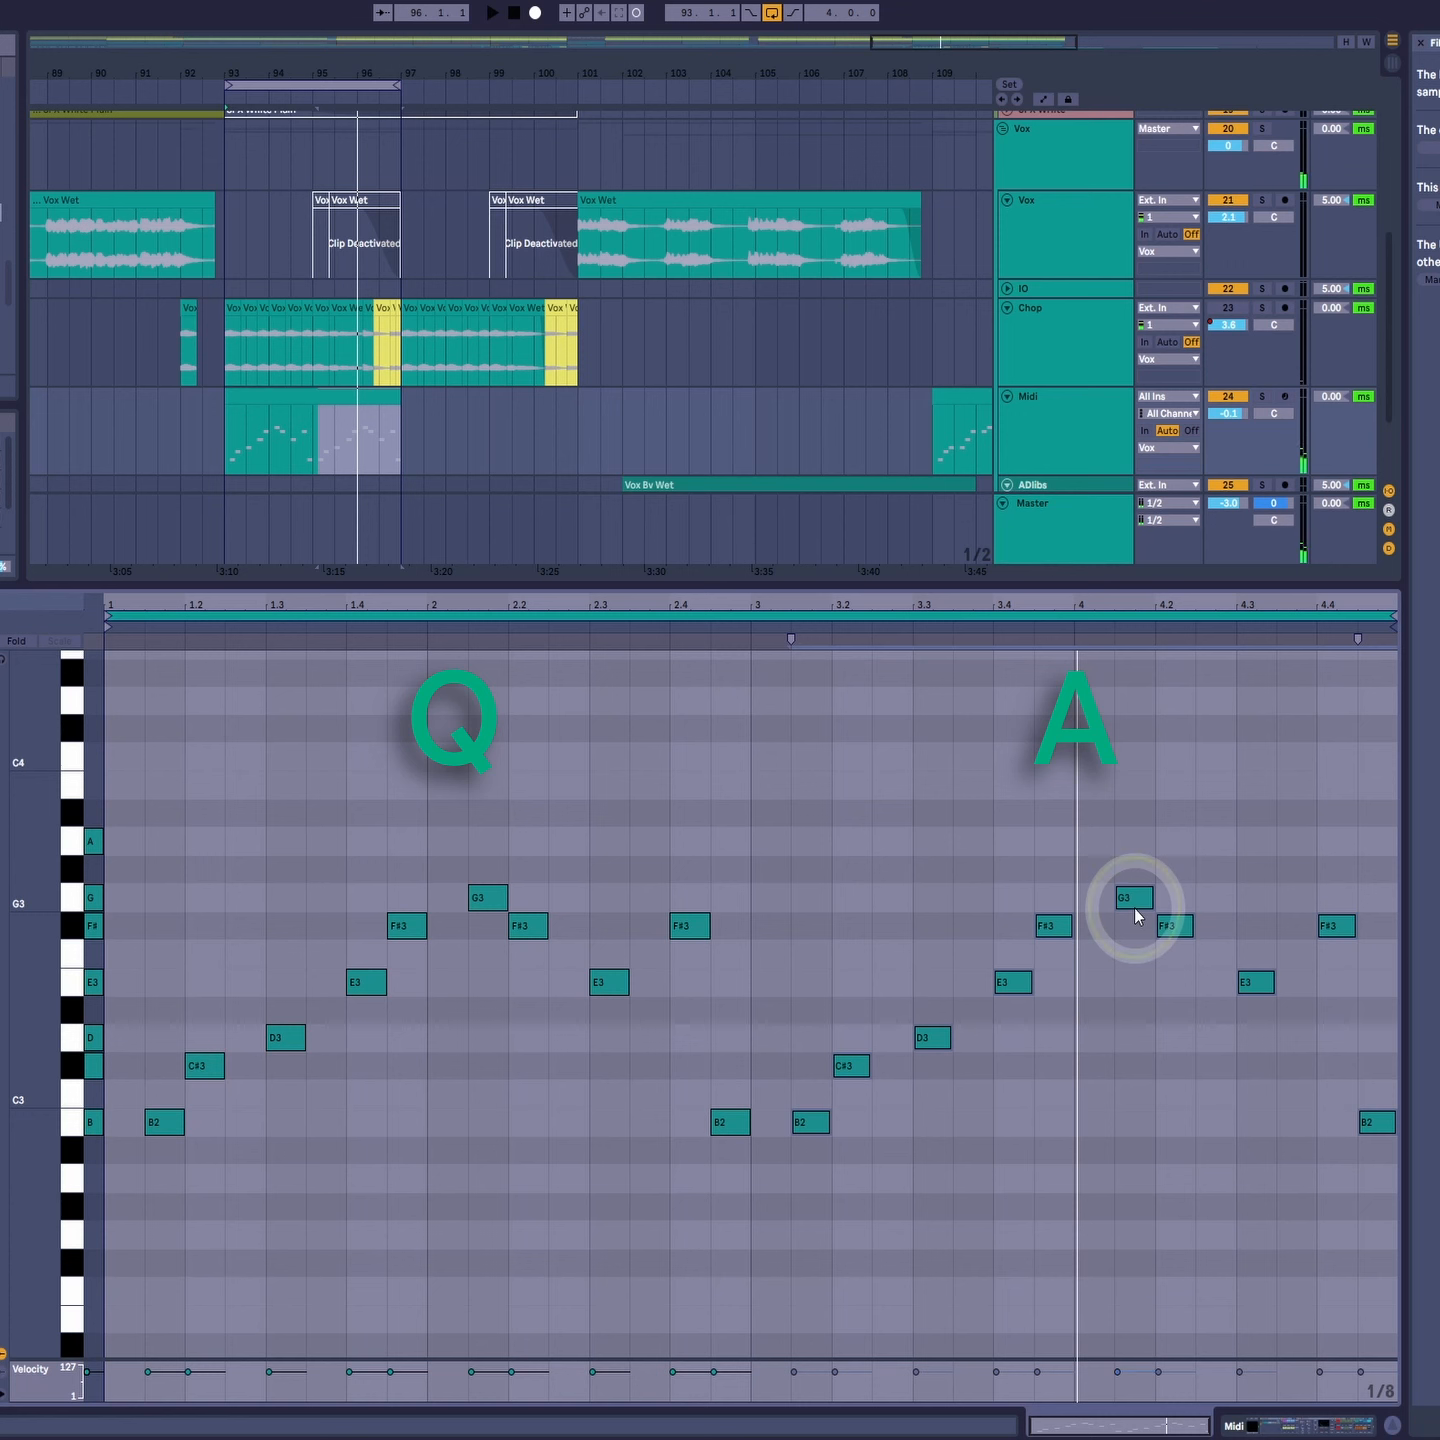
Step: Raise the G3 at 4.1.3 to A3 and the F#3 at 4.4 to B3, and play the melody back
mouse_move(1134, 908)
mouse_down()
mouse_move(1126, 850)
mouse_move(1148, 905)
mouse_move(1147, 855)
mouse_up()
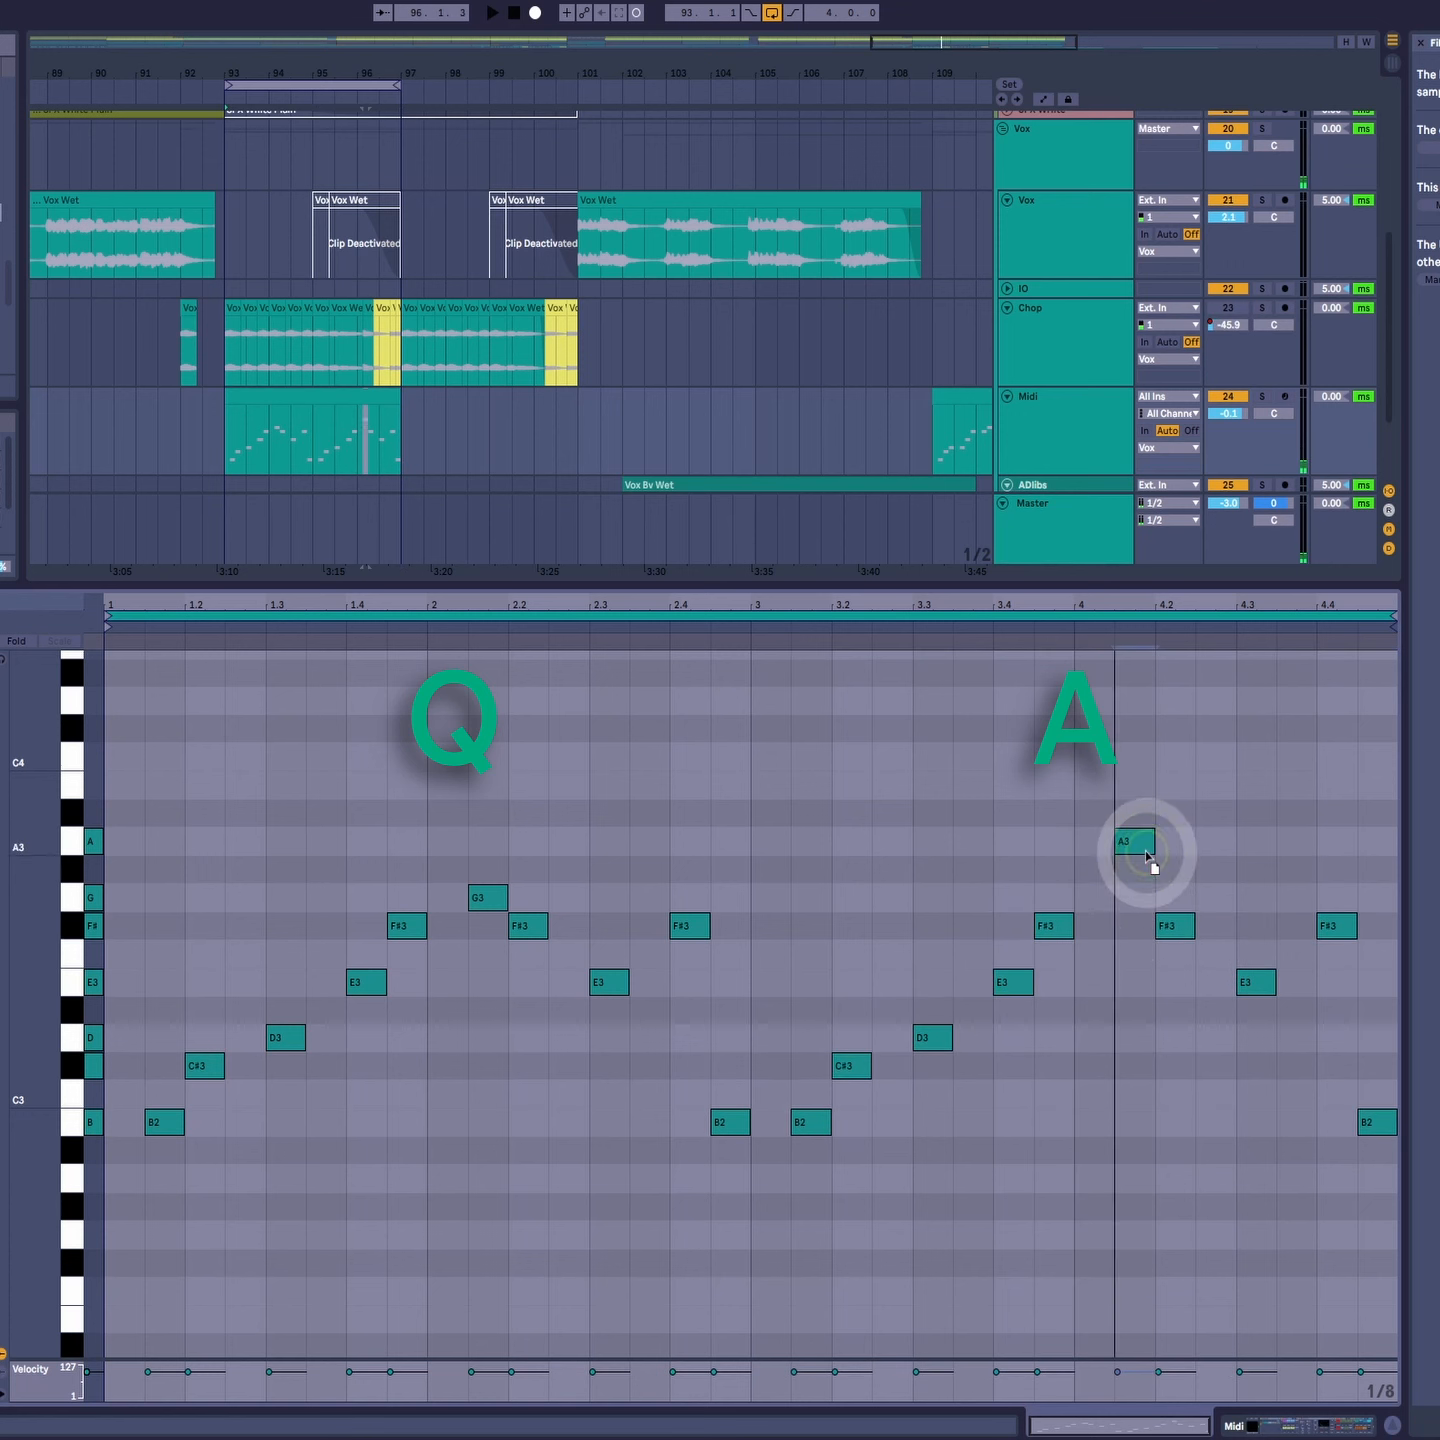
click(1255, 986)
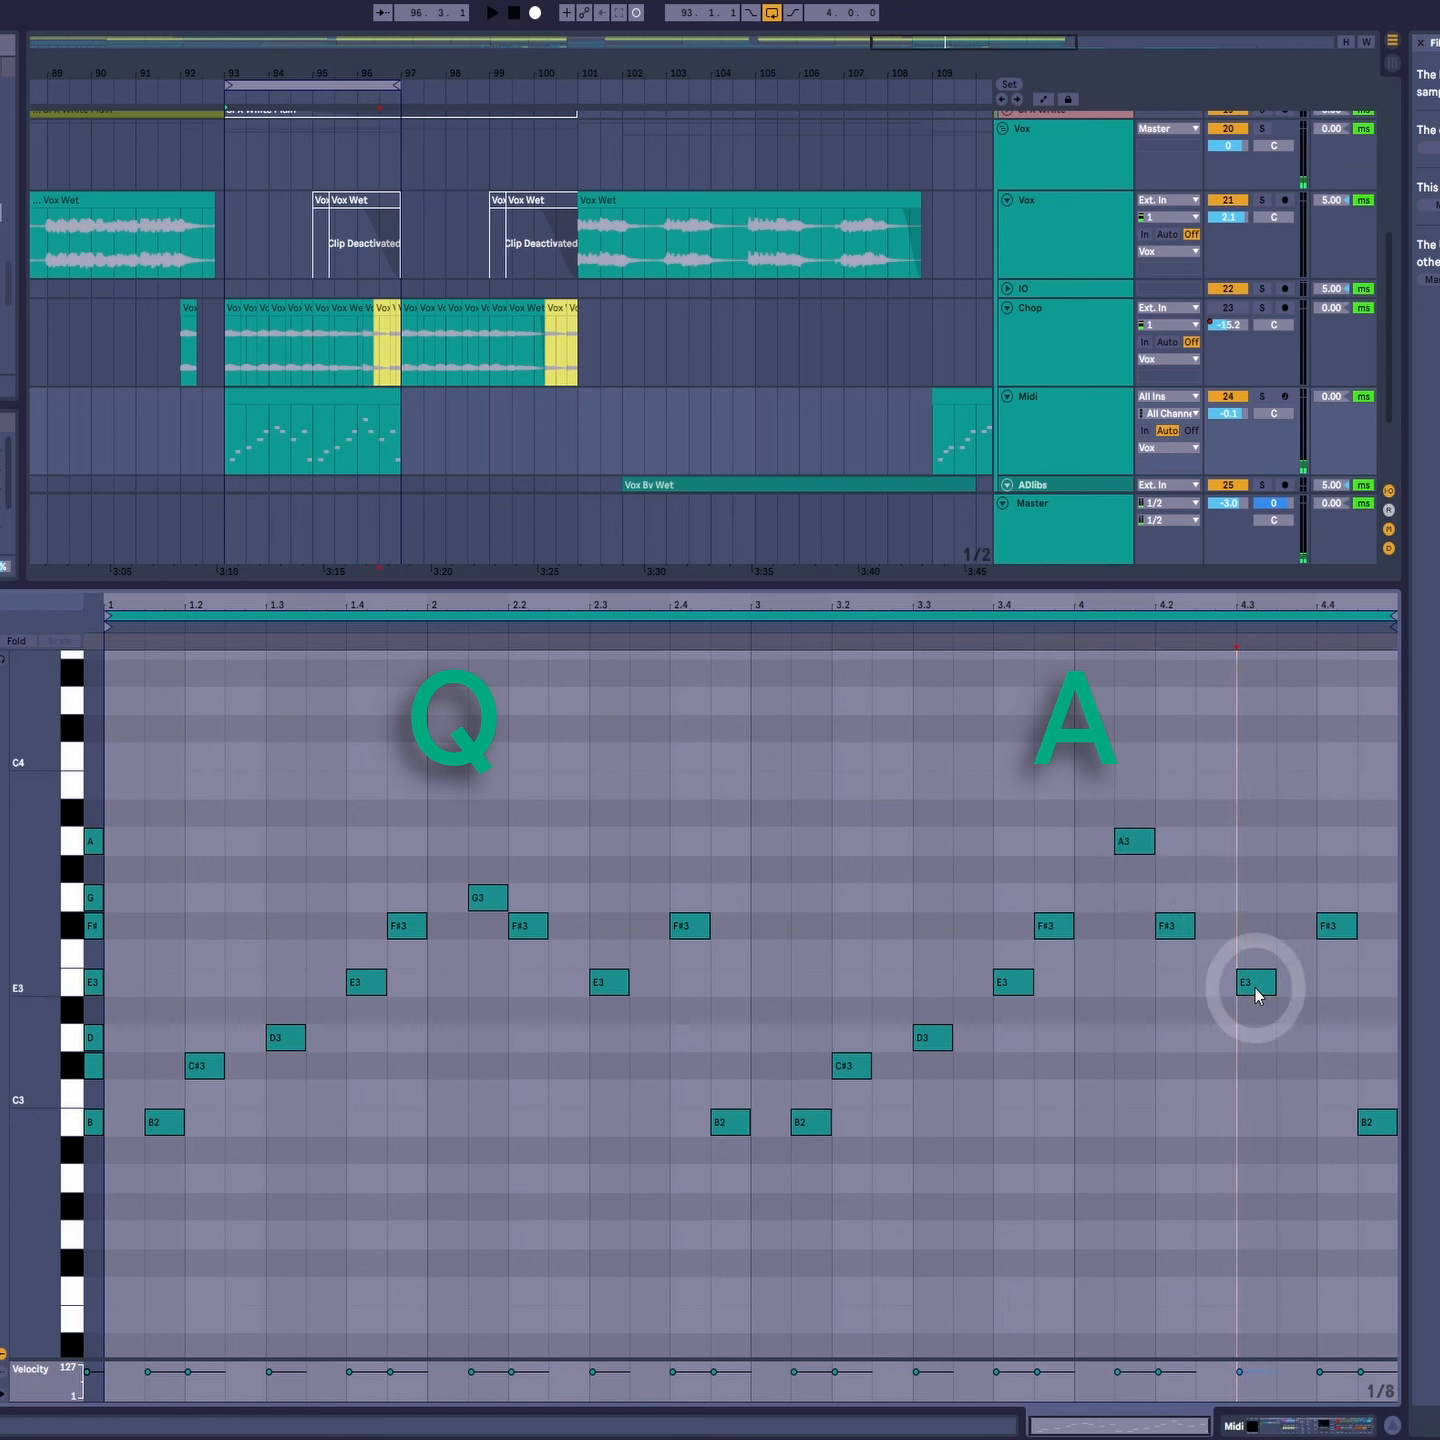
drag(1325, 928, 1185, 790)
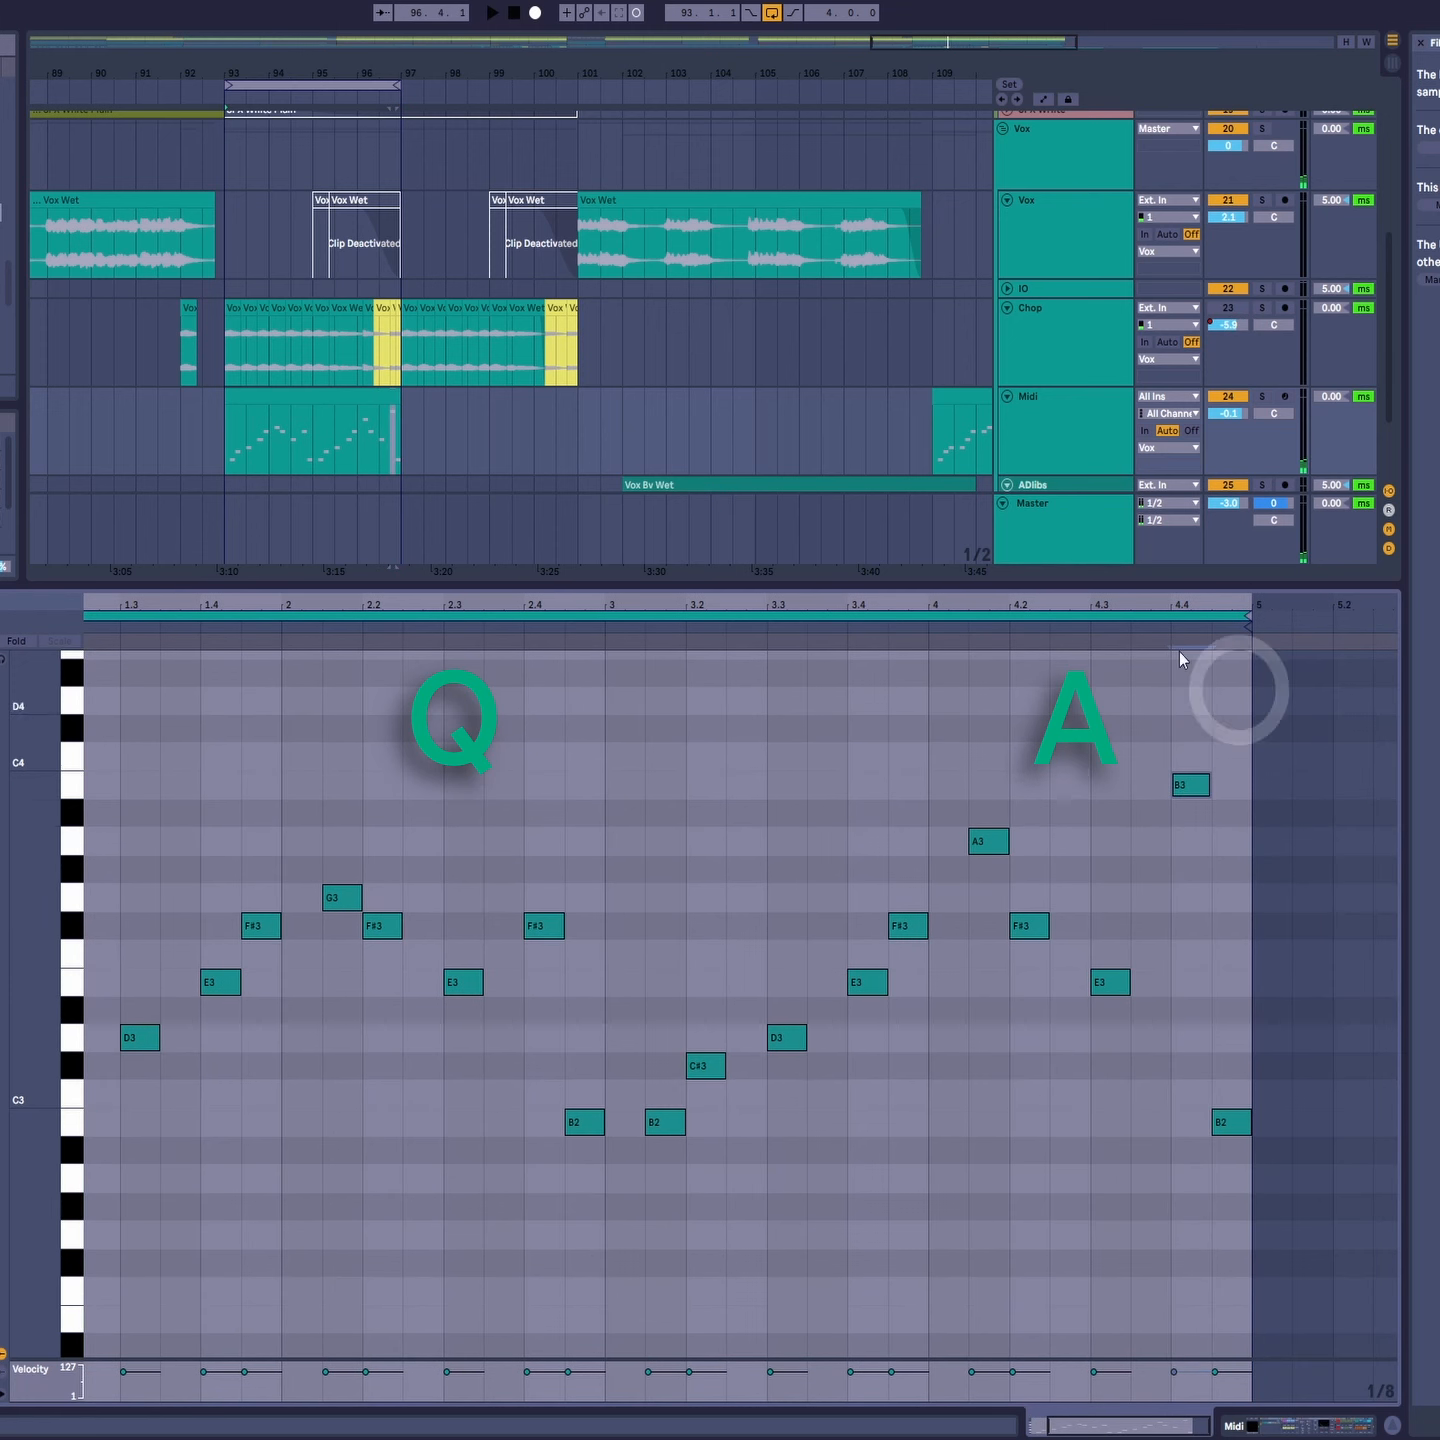
click(1228, 1218)
key(space)
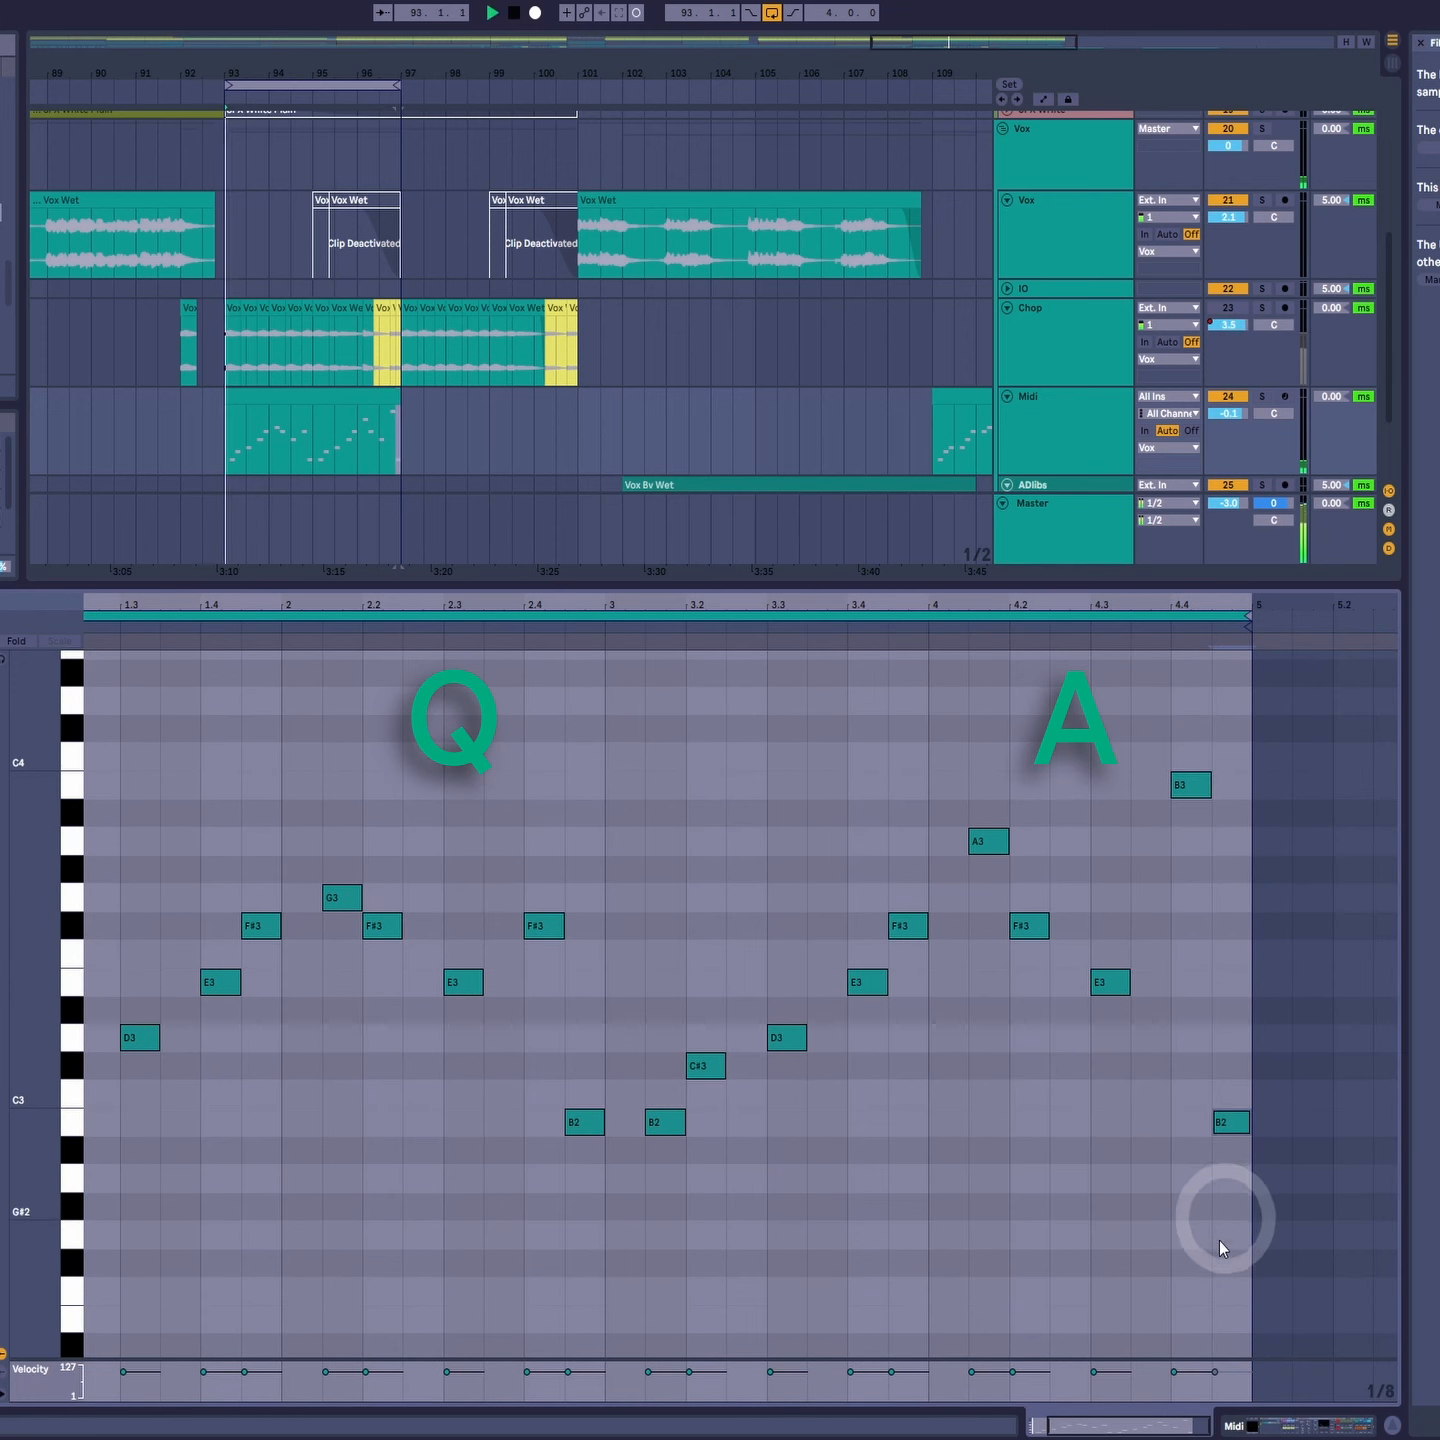
double_click(581, 604)
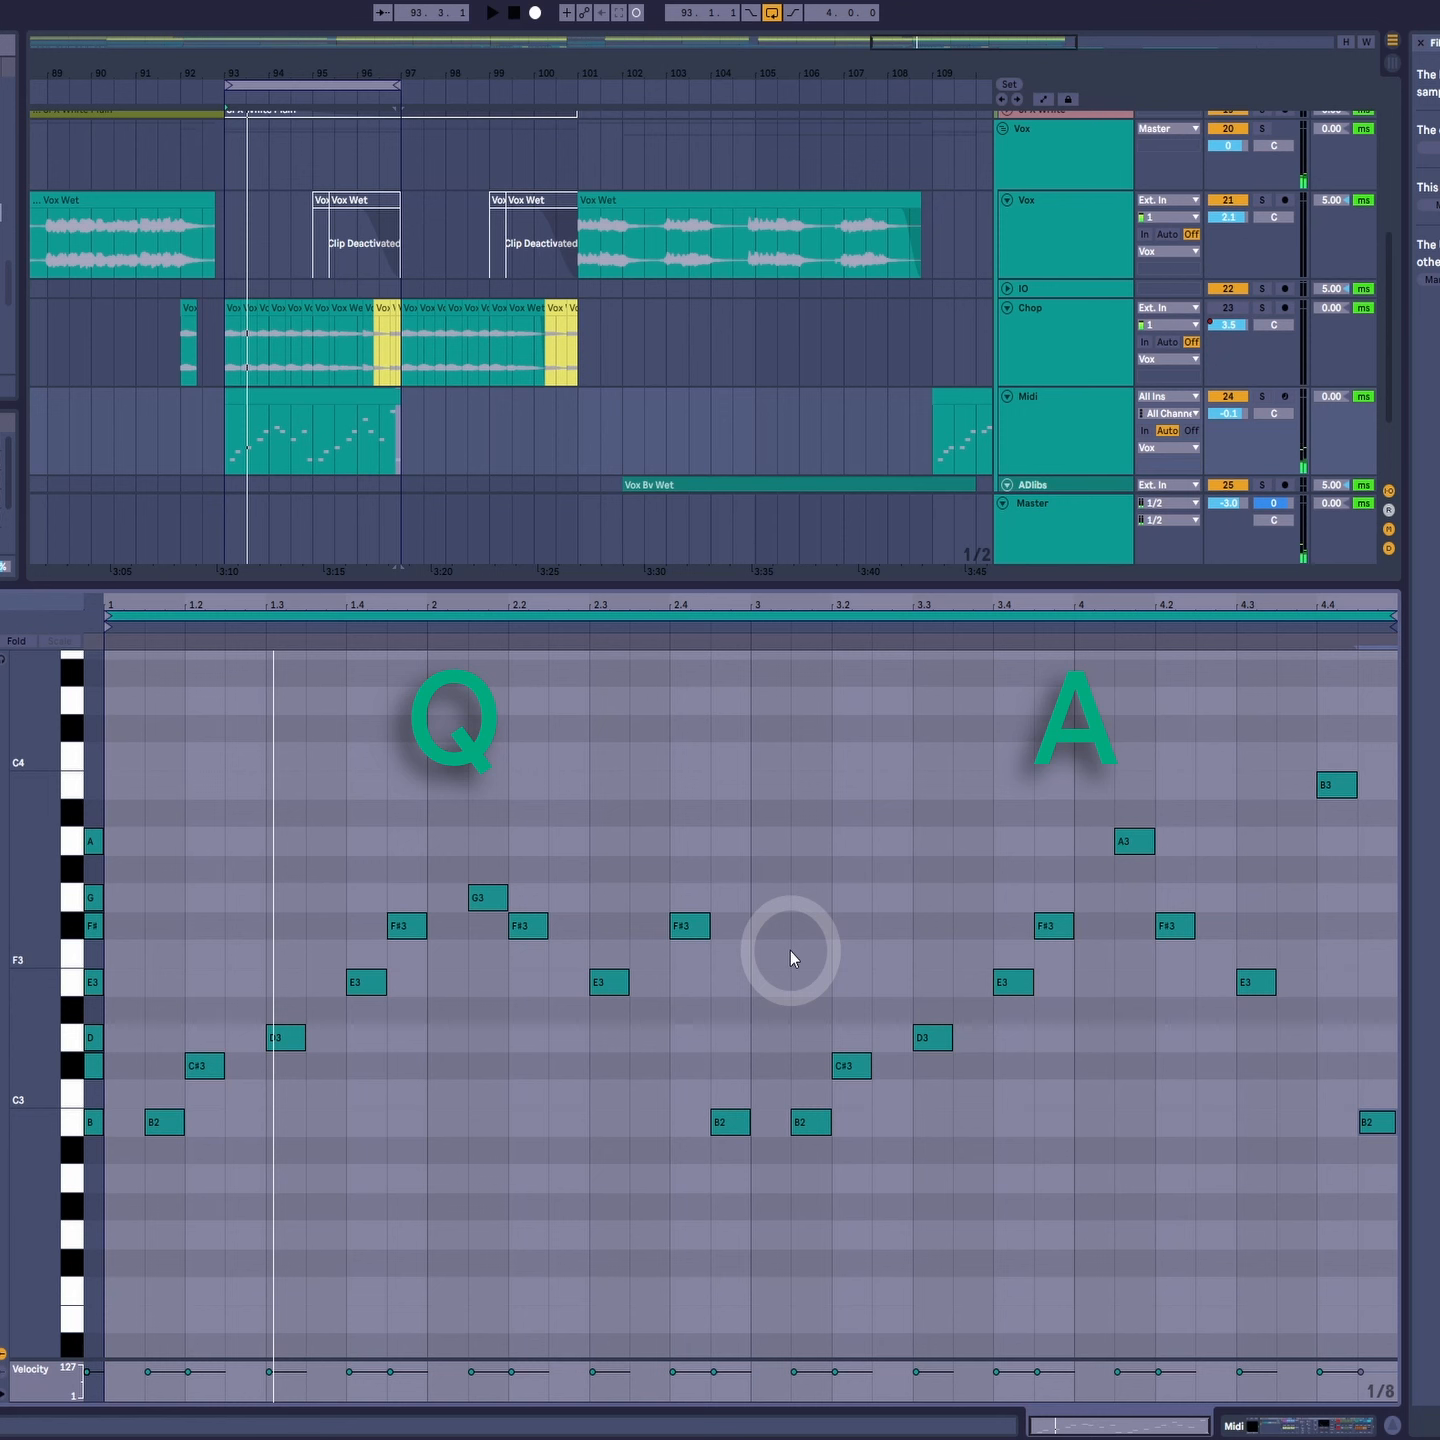
Step: Select the four-bar Midi clip at bar 93 and play its melody back
click(326, 407)
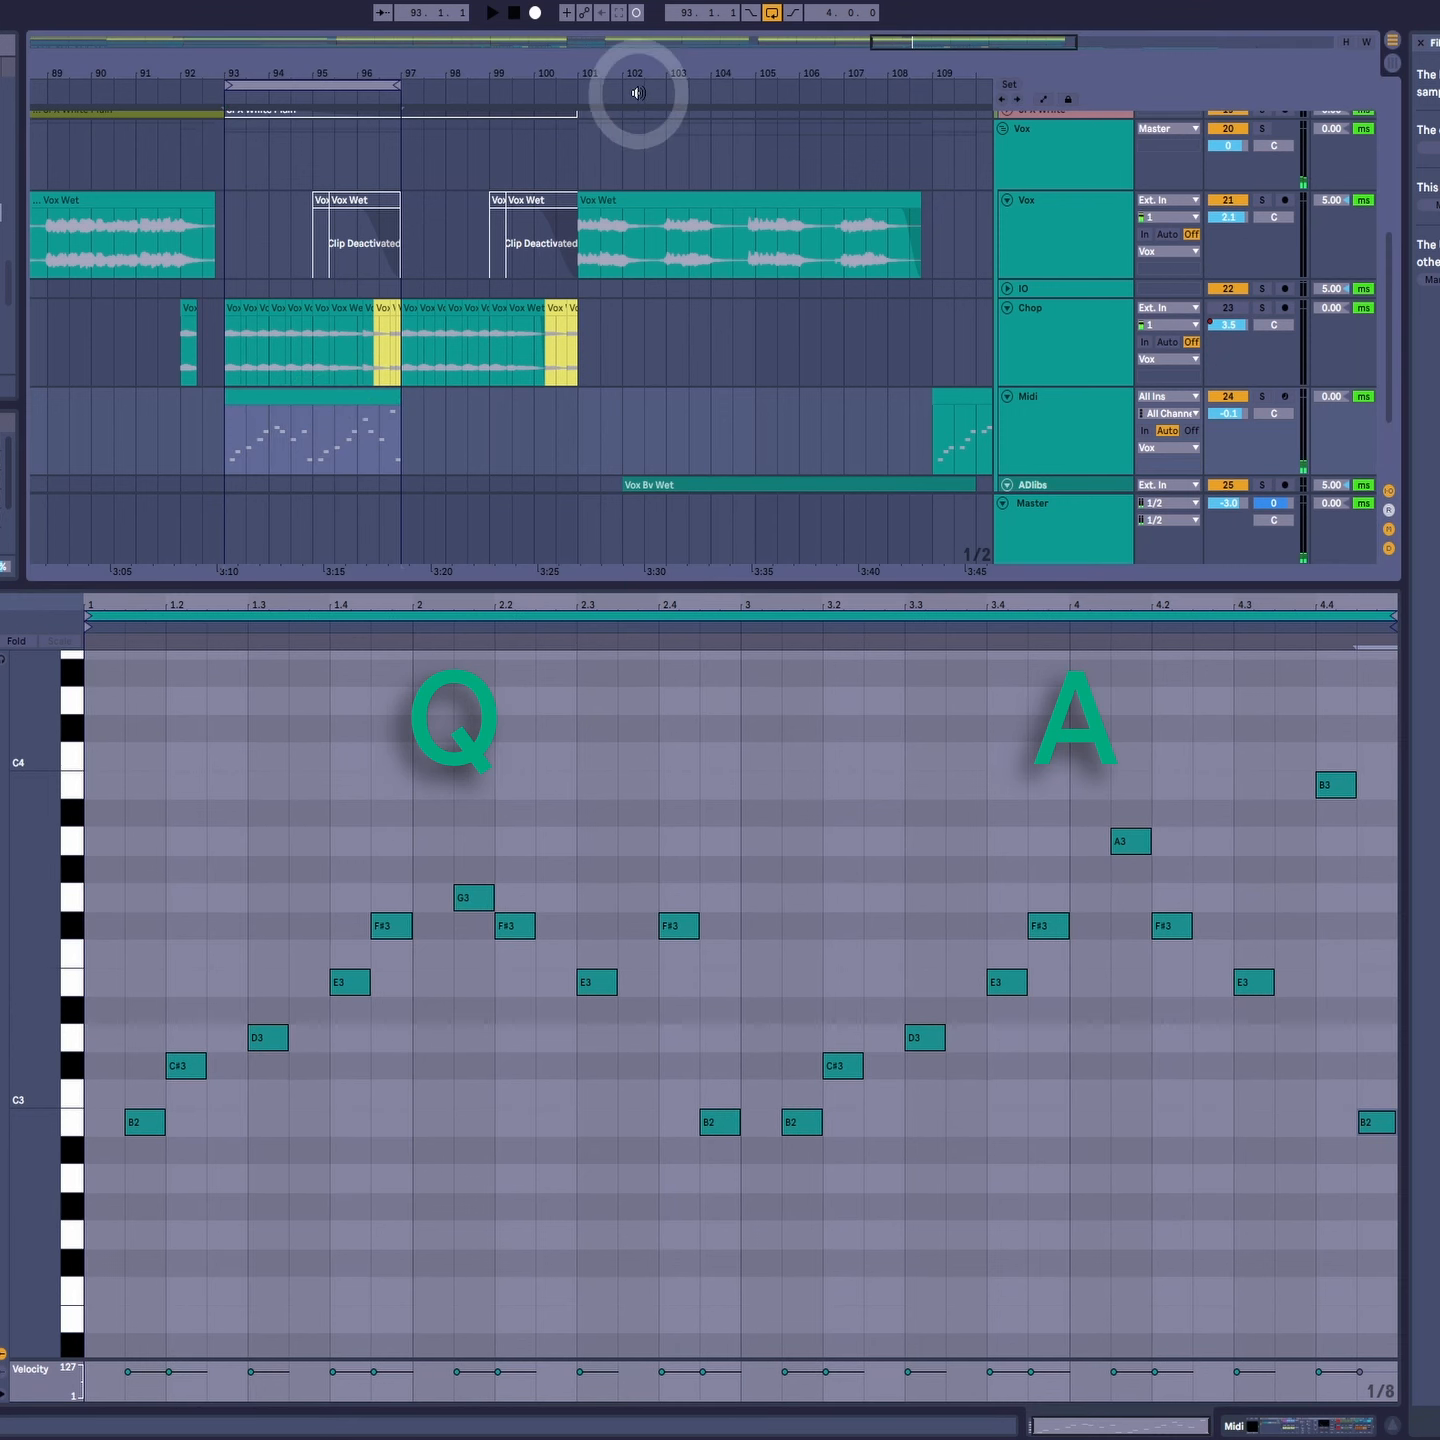
drag(638, 94, 661, 71)
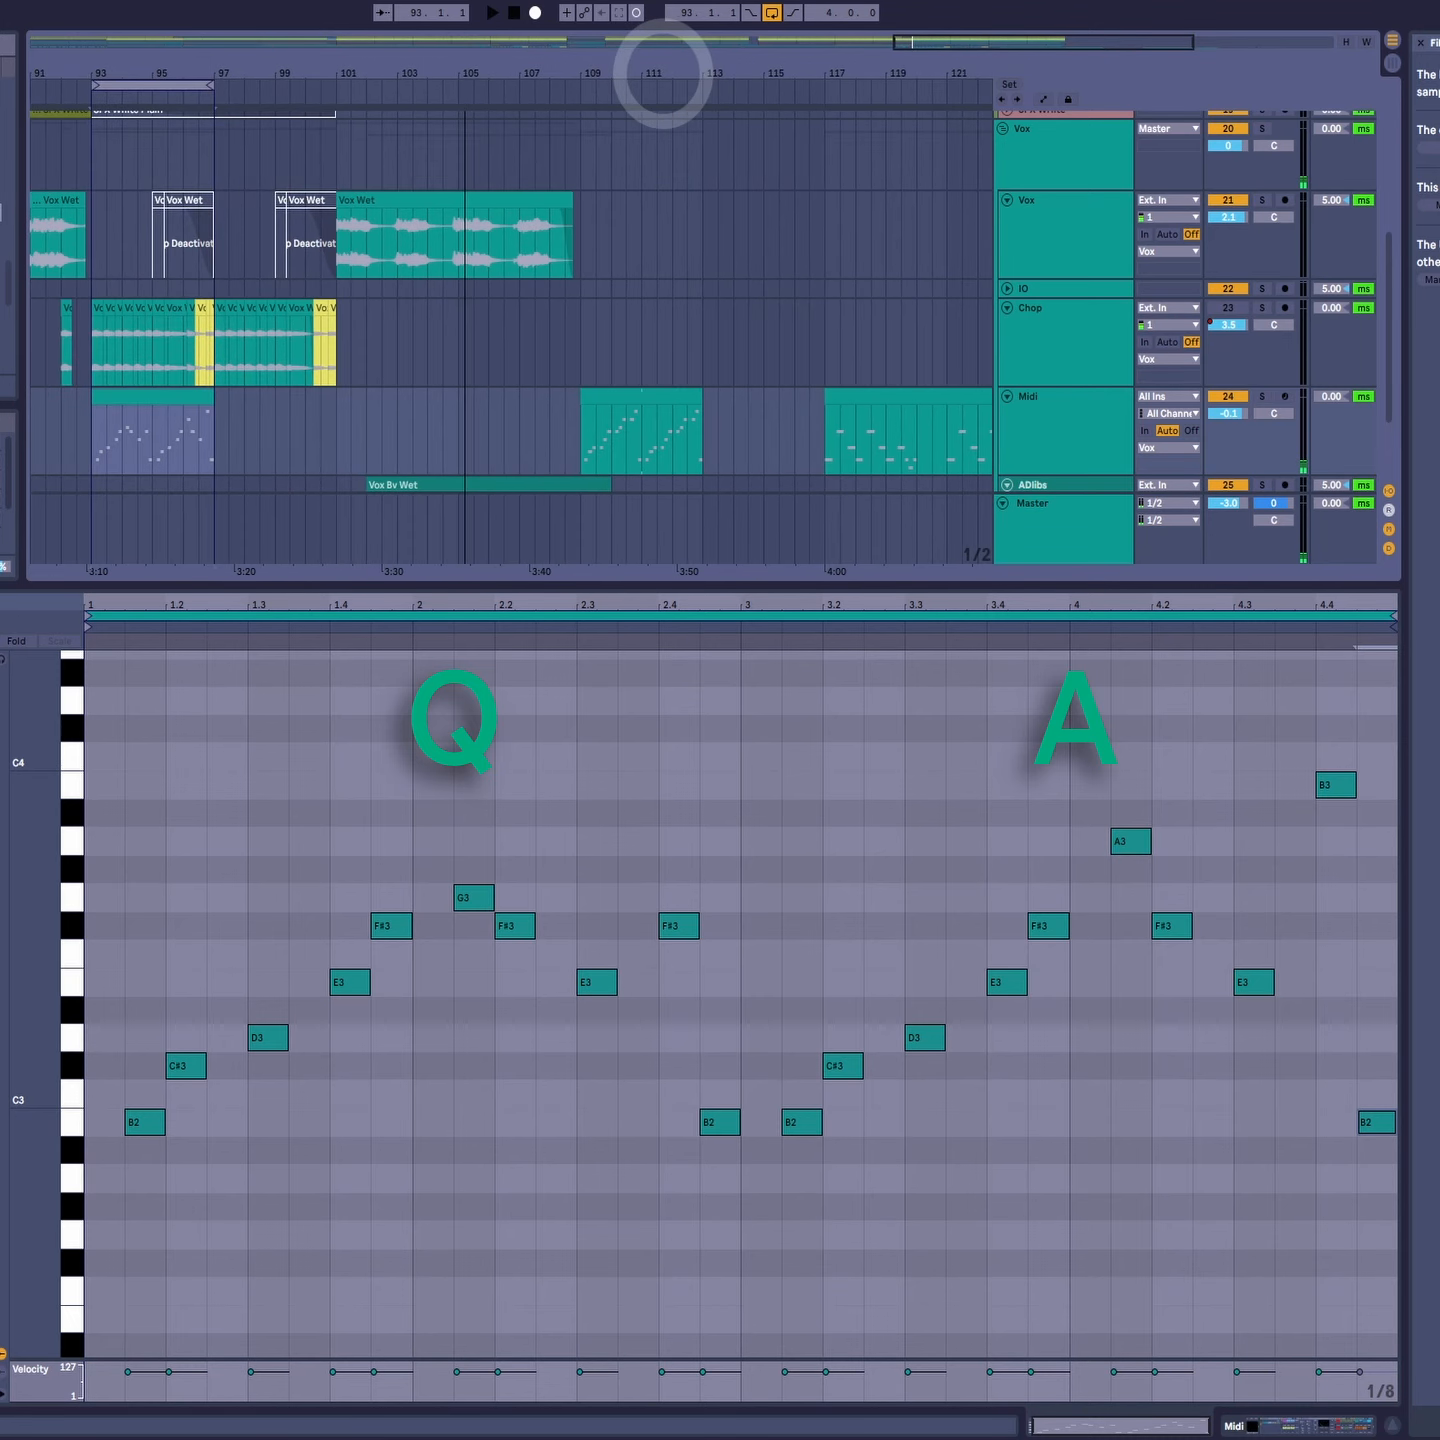
click(149, 384)
click(146, 410)
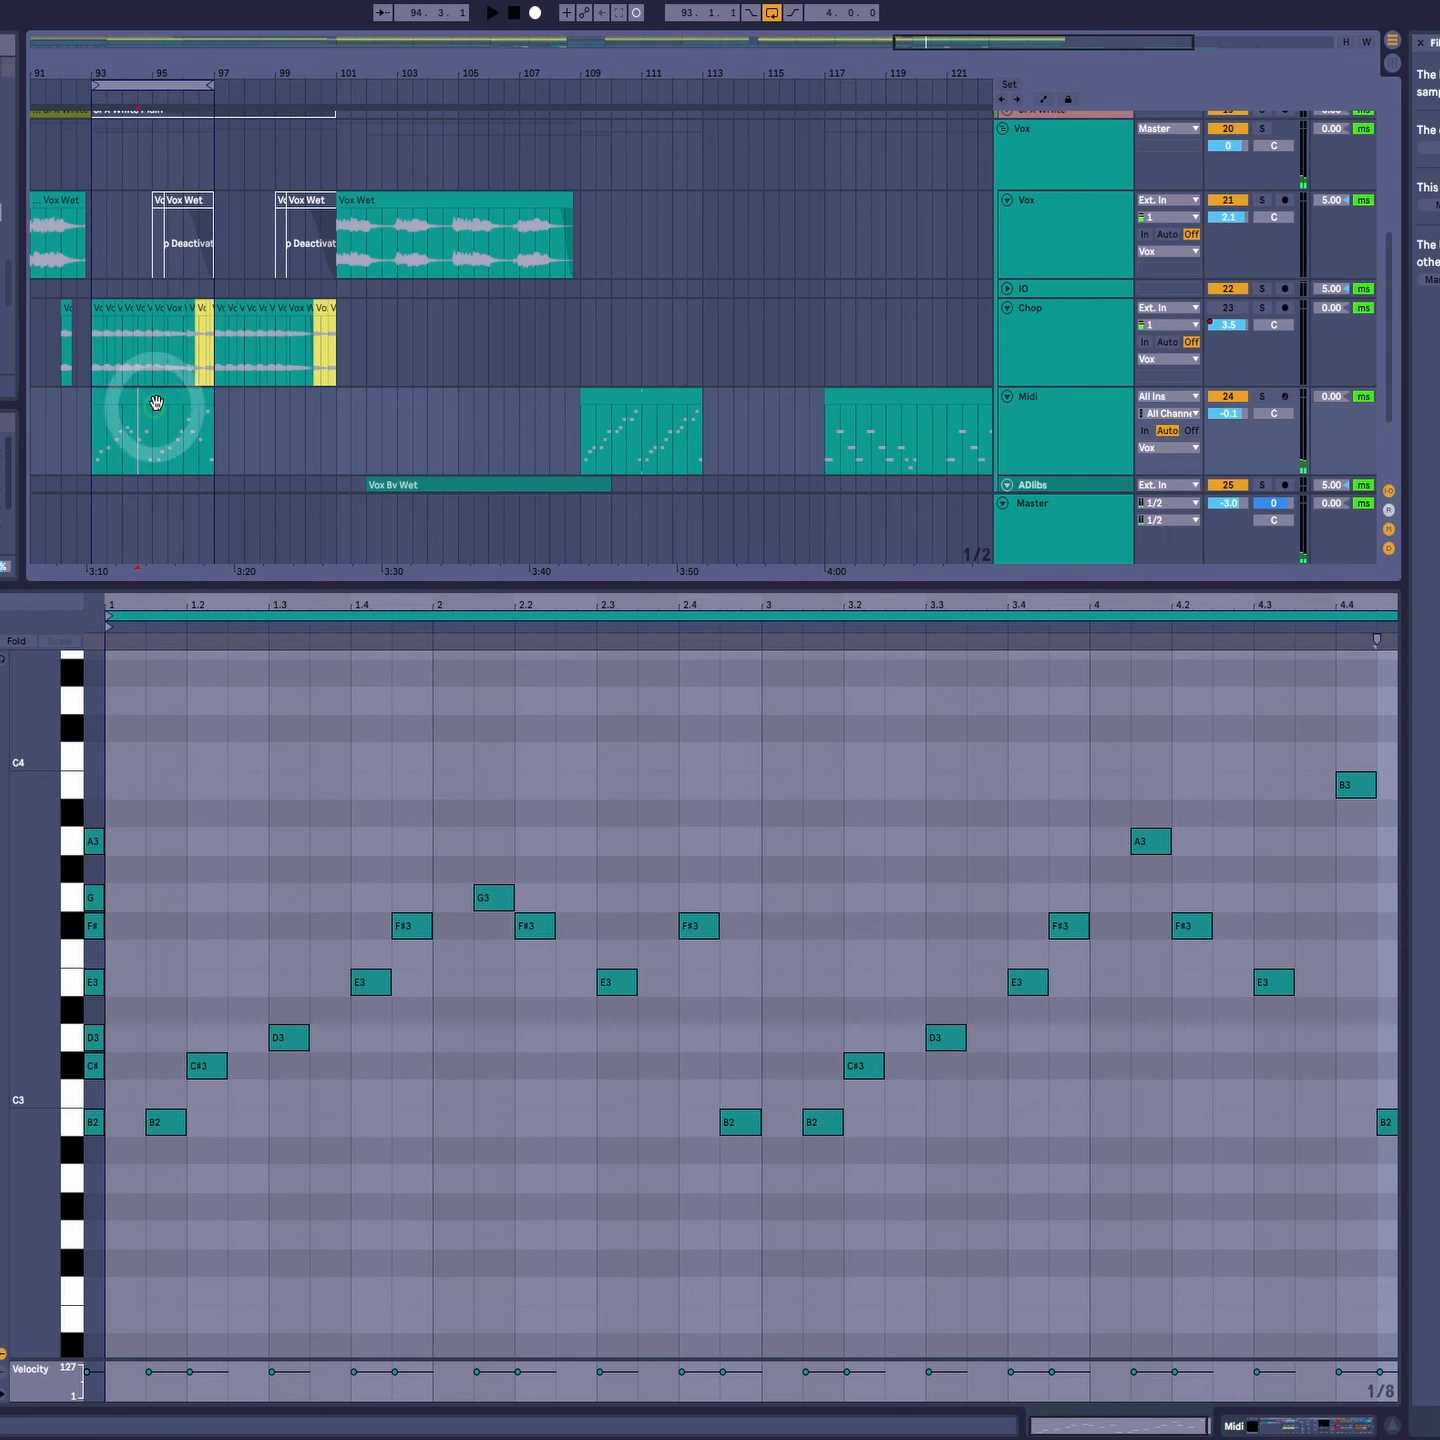
click(155, 401)
key(space)
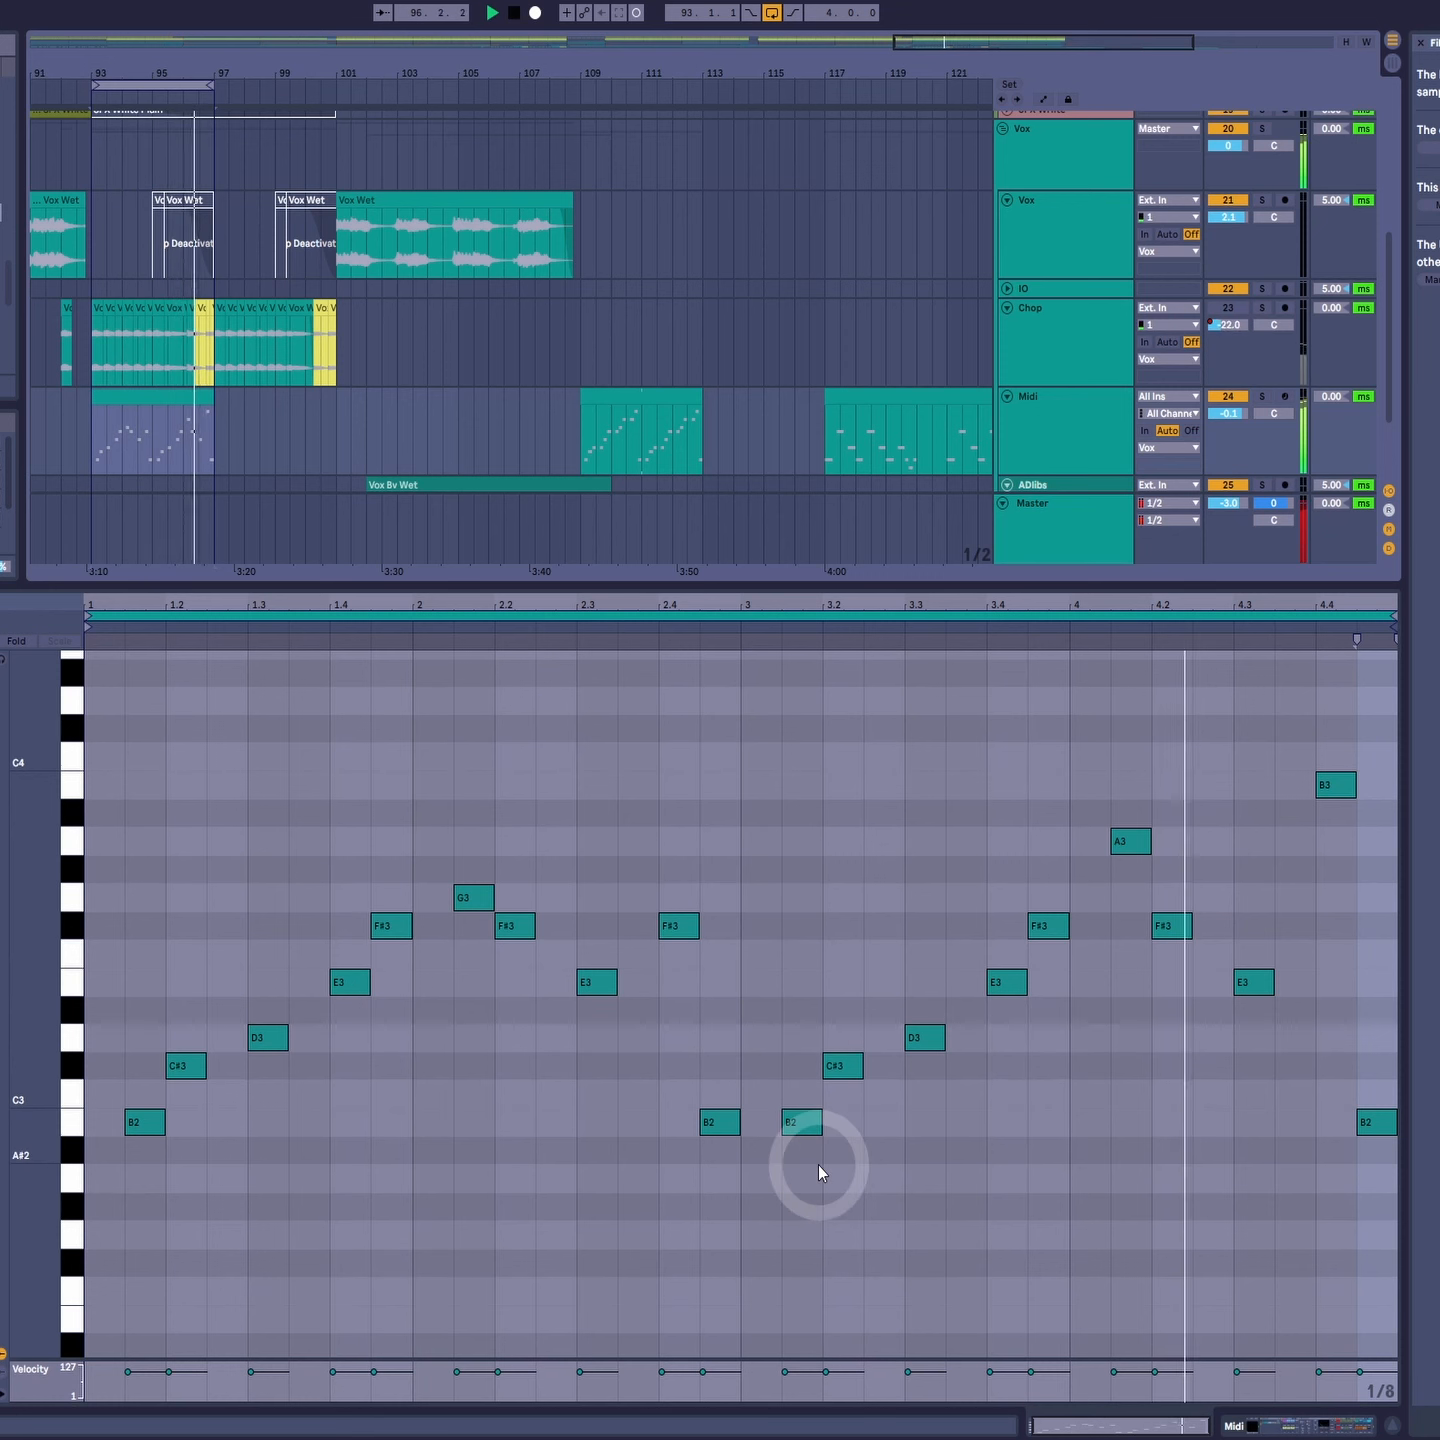
Step: With a 1/16 grid, shift the C#3 at 1.2 and the F#3 at 2.2 one sixteenth later, playing the melody back after each
click(216, 598)
mouse_move(217, 599)
mouse_down()
mouse_move(264, 612)
mouse_move(216, 599)
mouse_up()
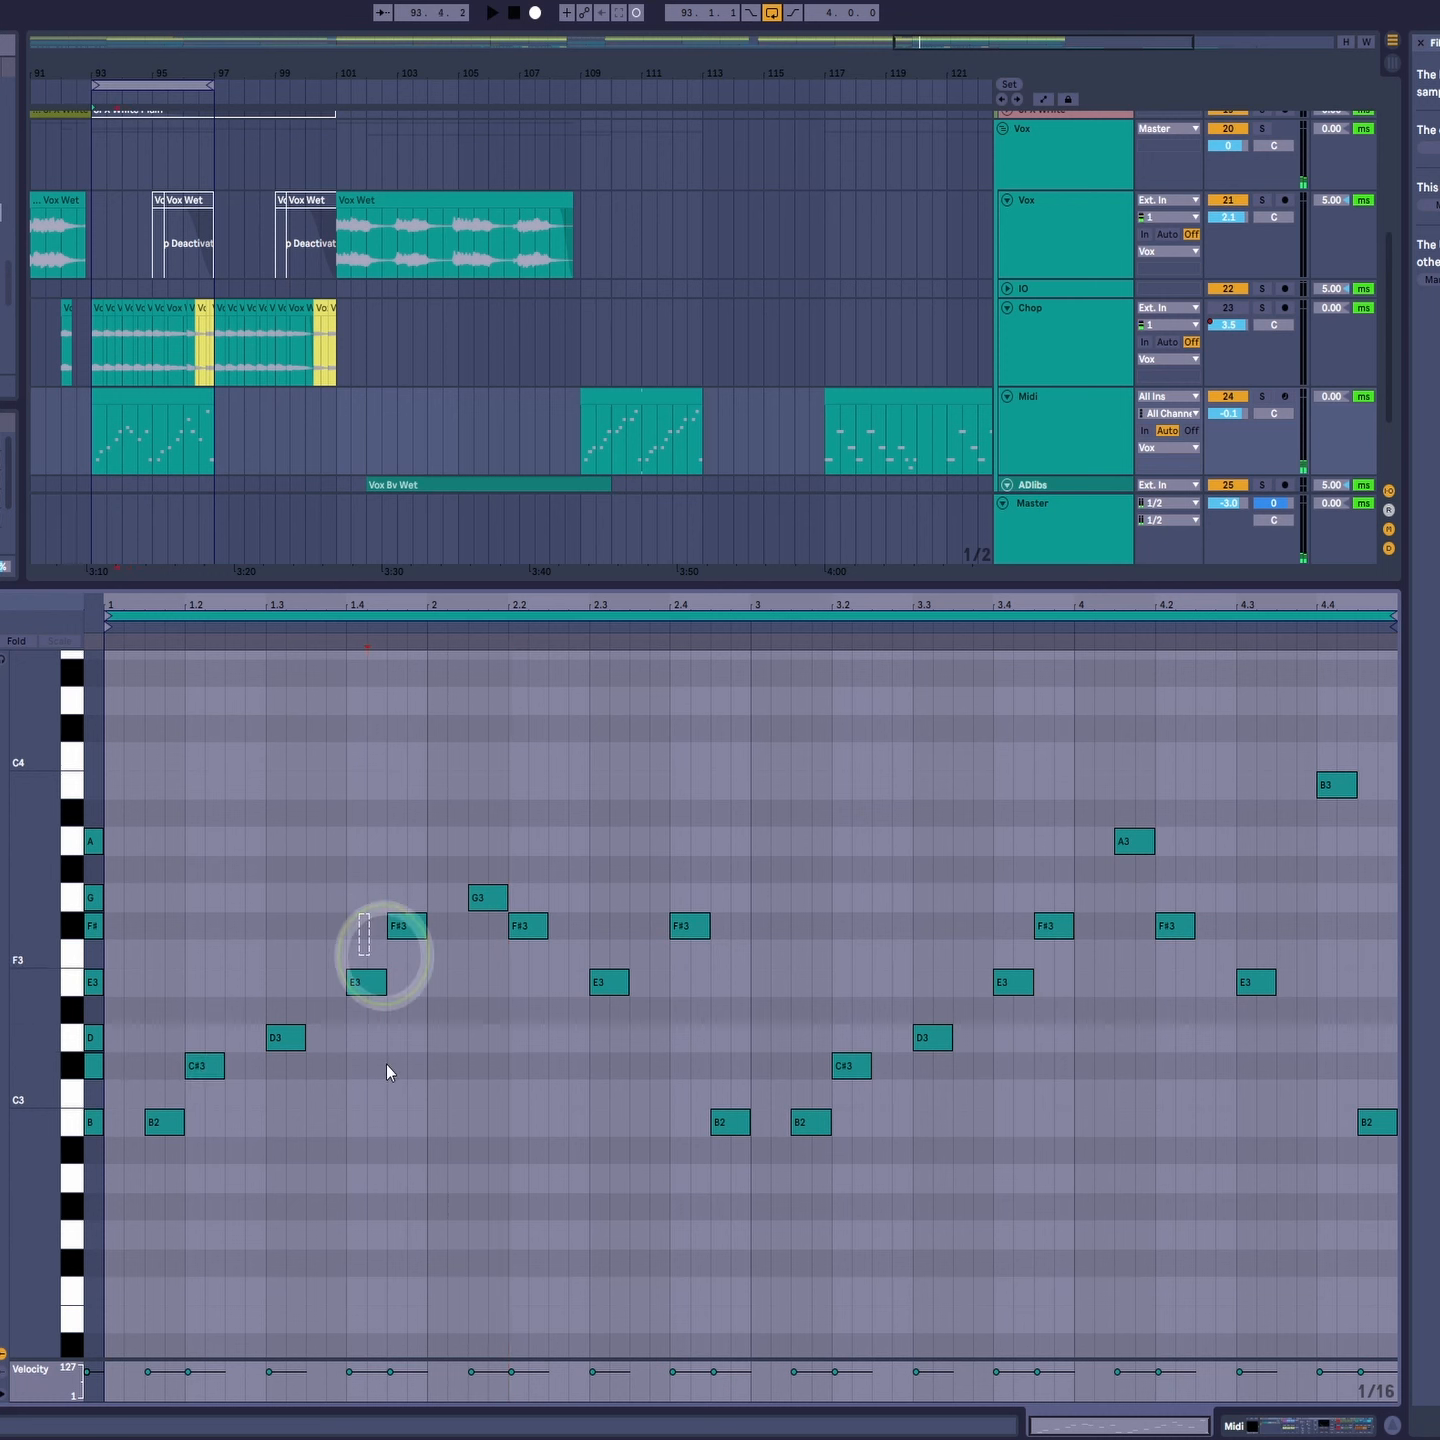
click(486, 898)
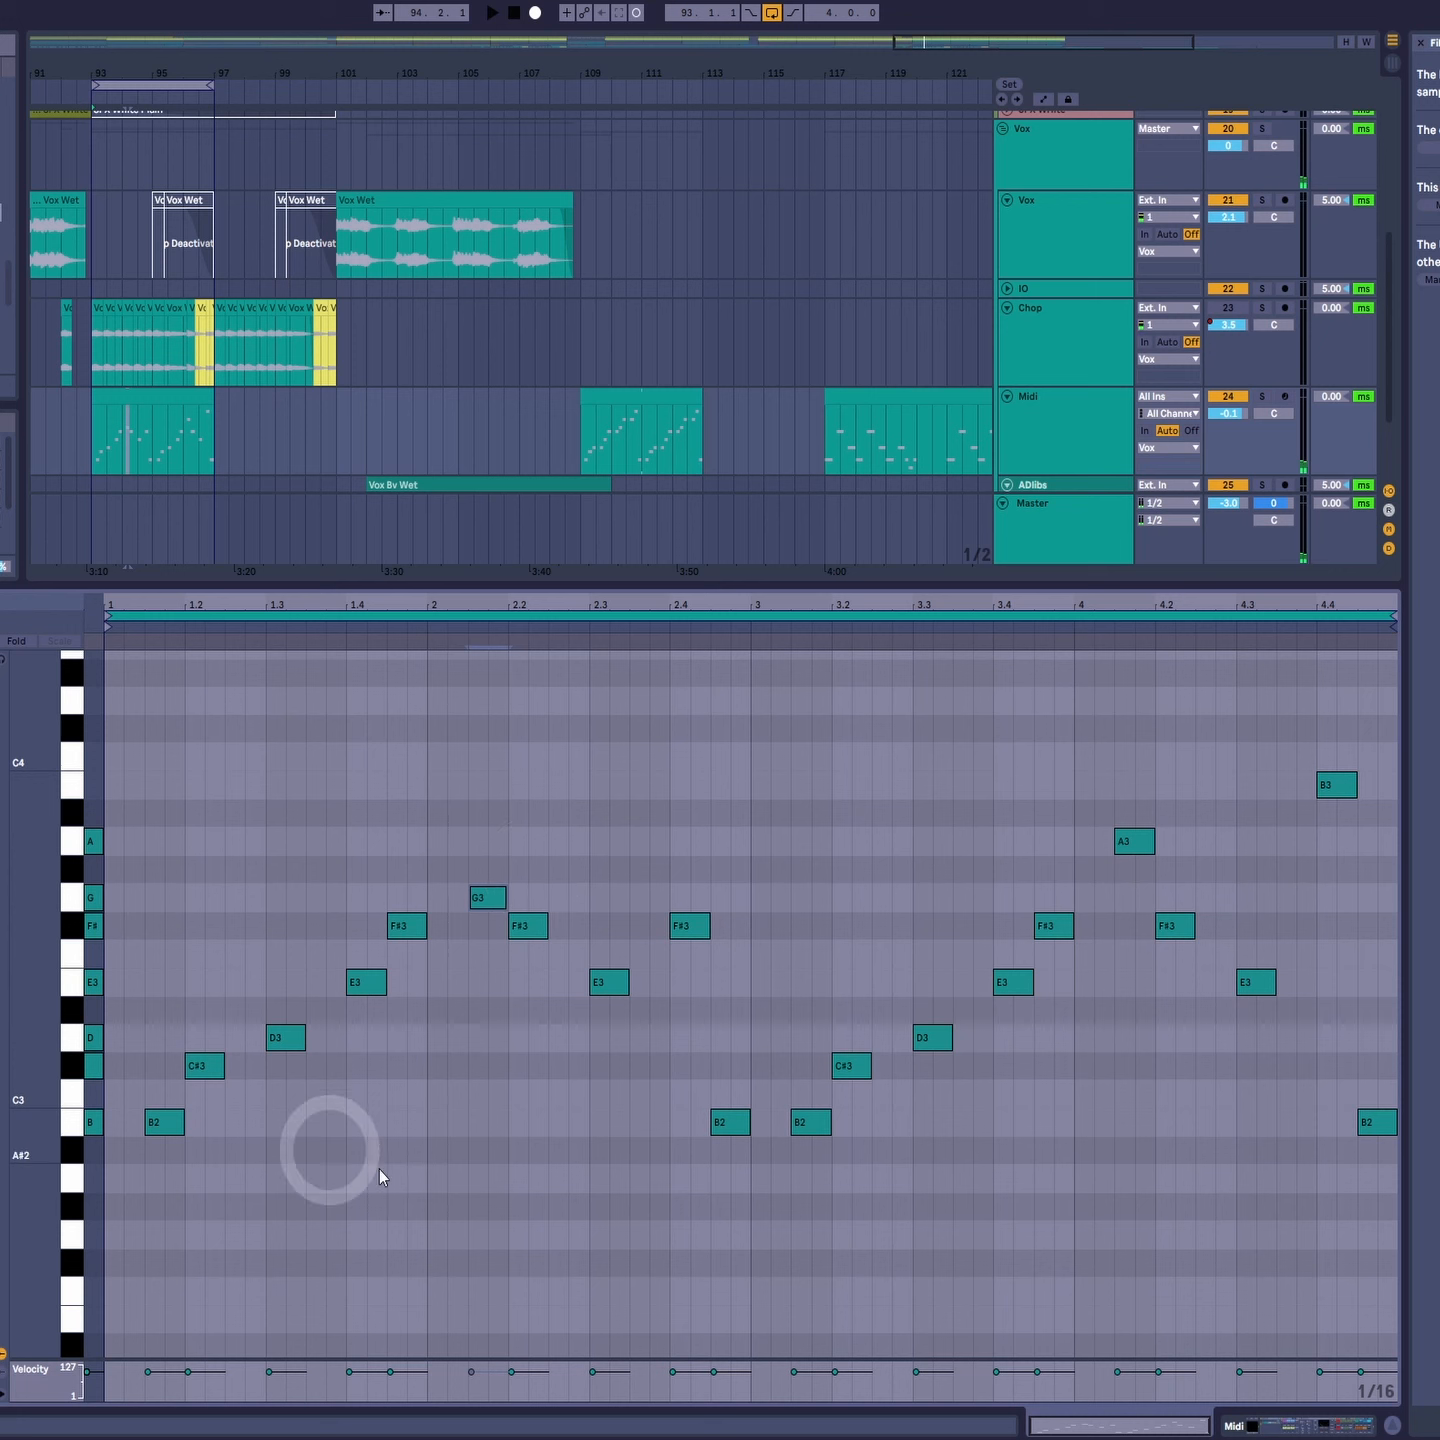
drag(200, 1070, 220, 1070)
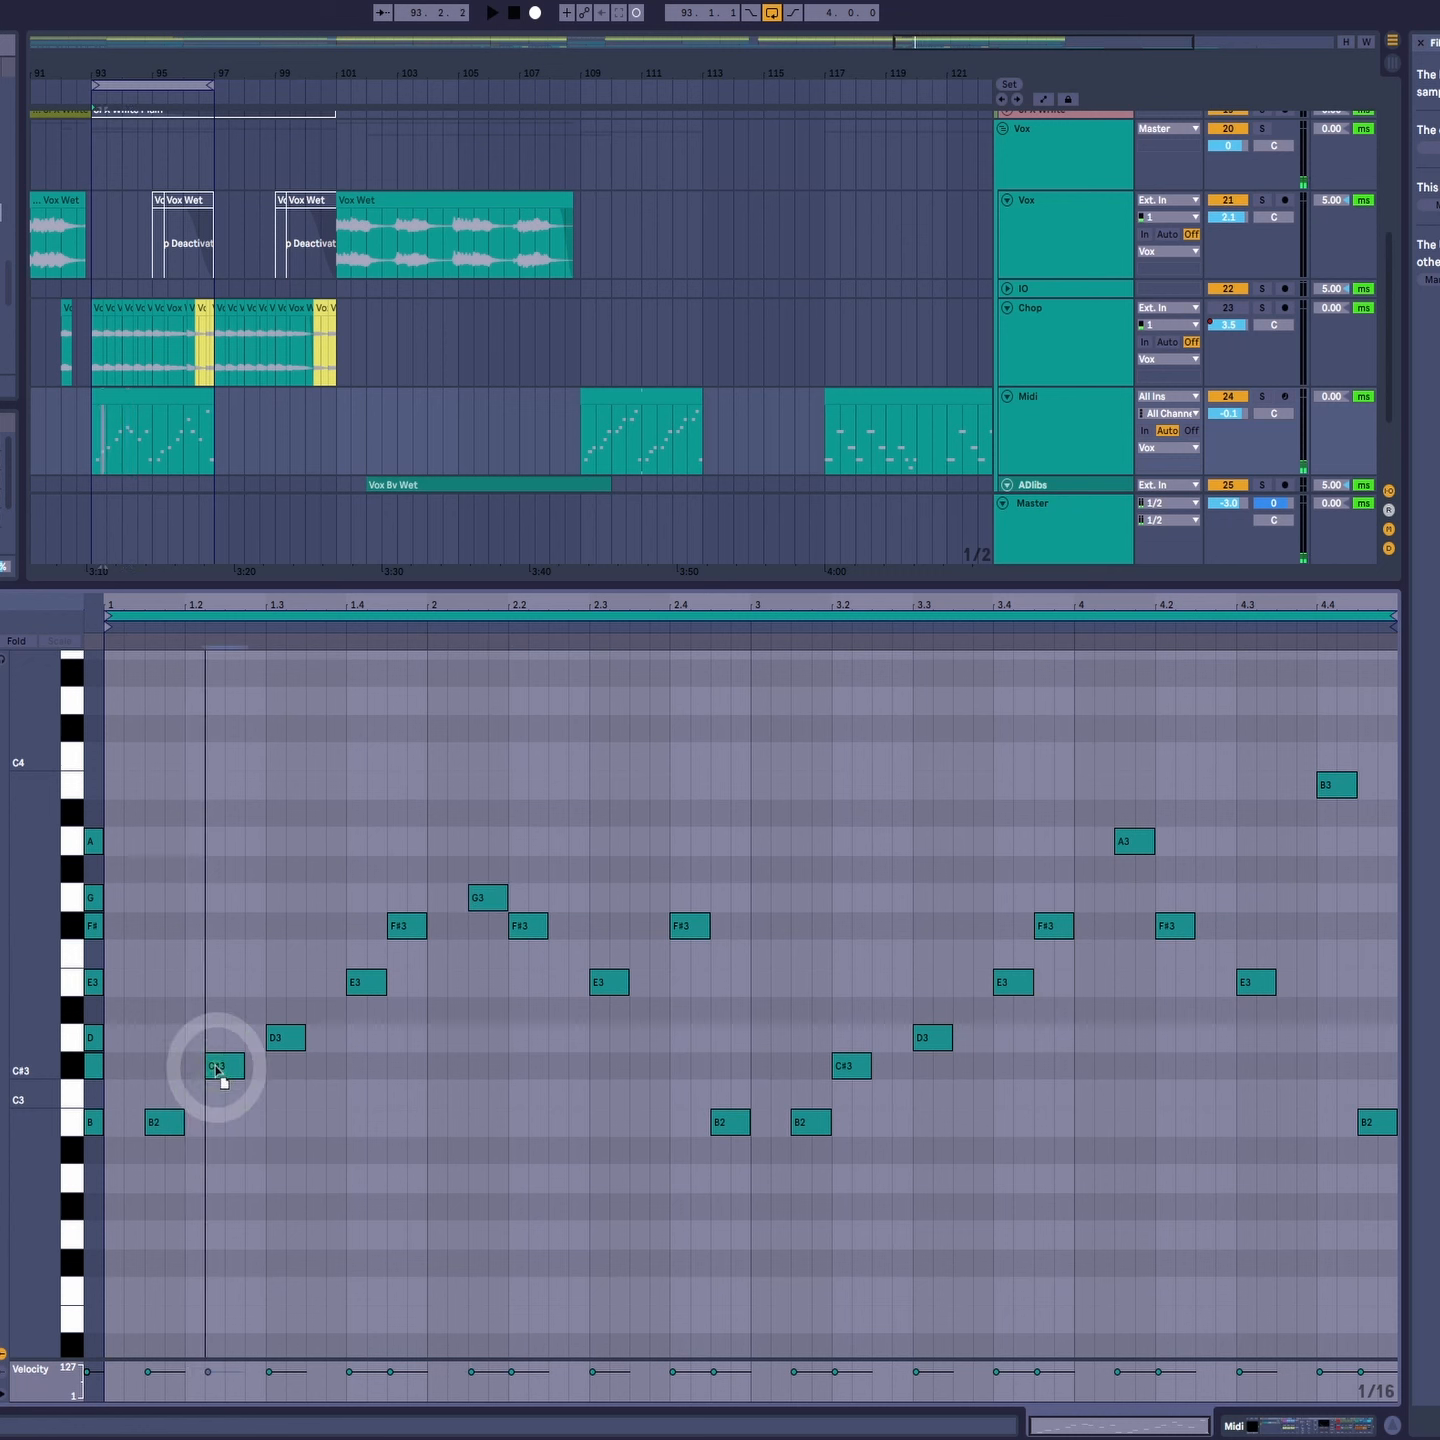
key(space)
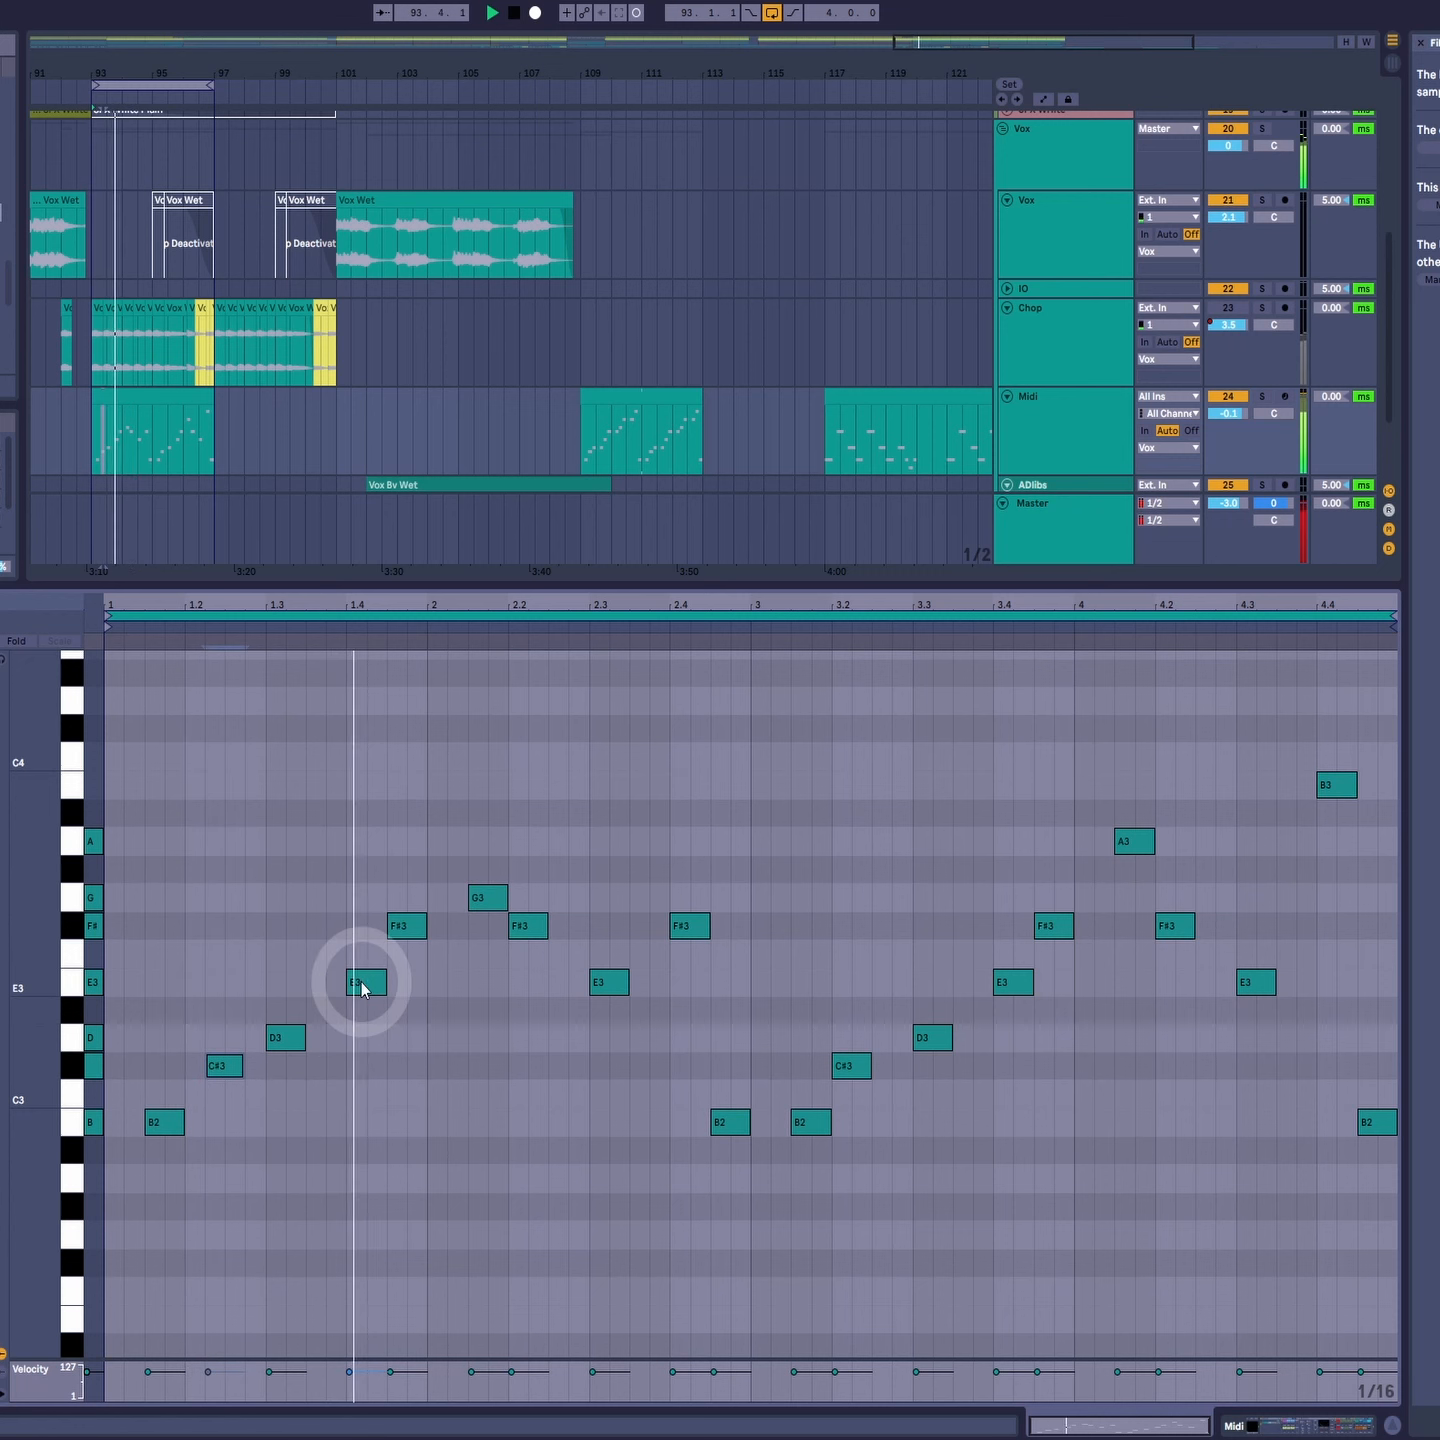
key(space)
drag(527, 923, 546, 926)
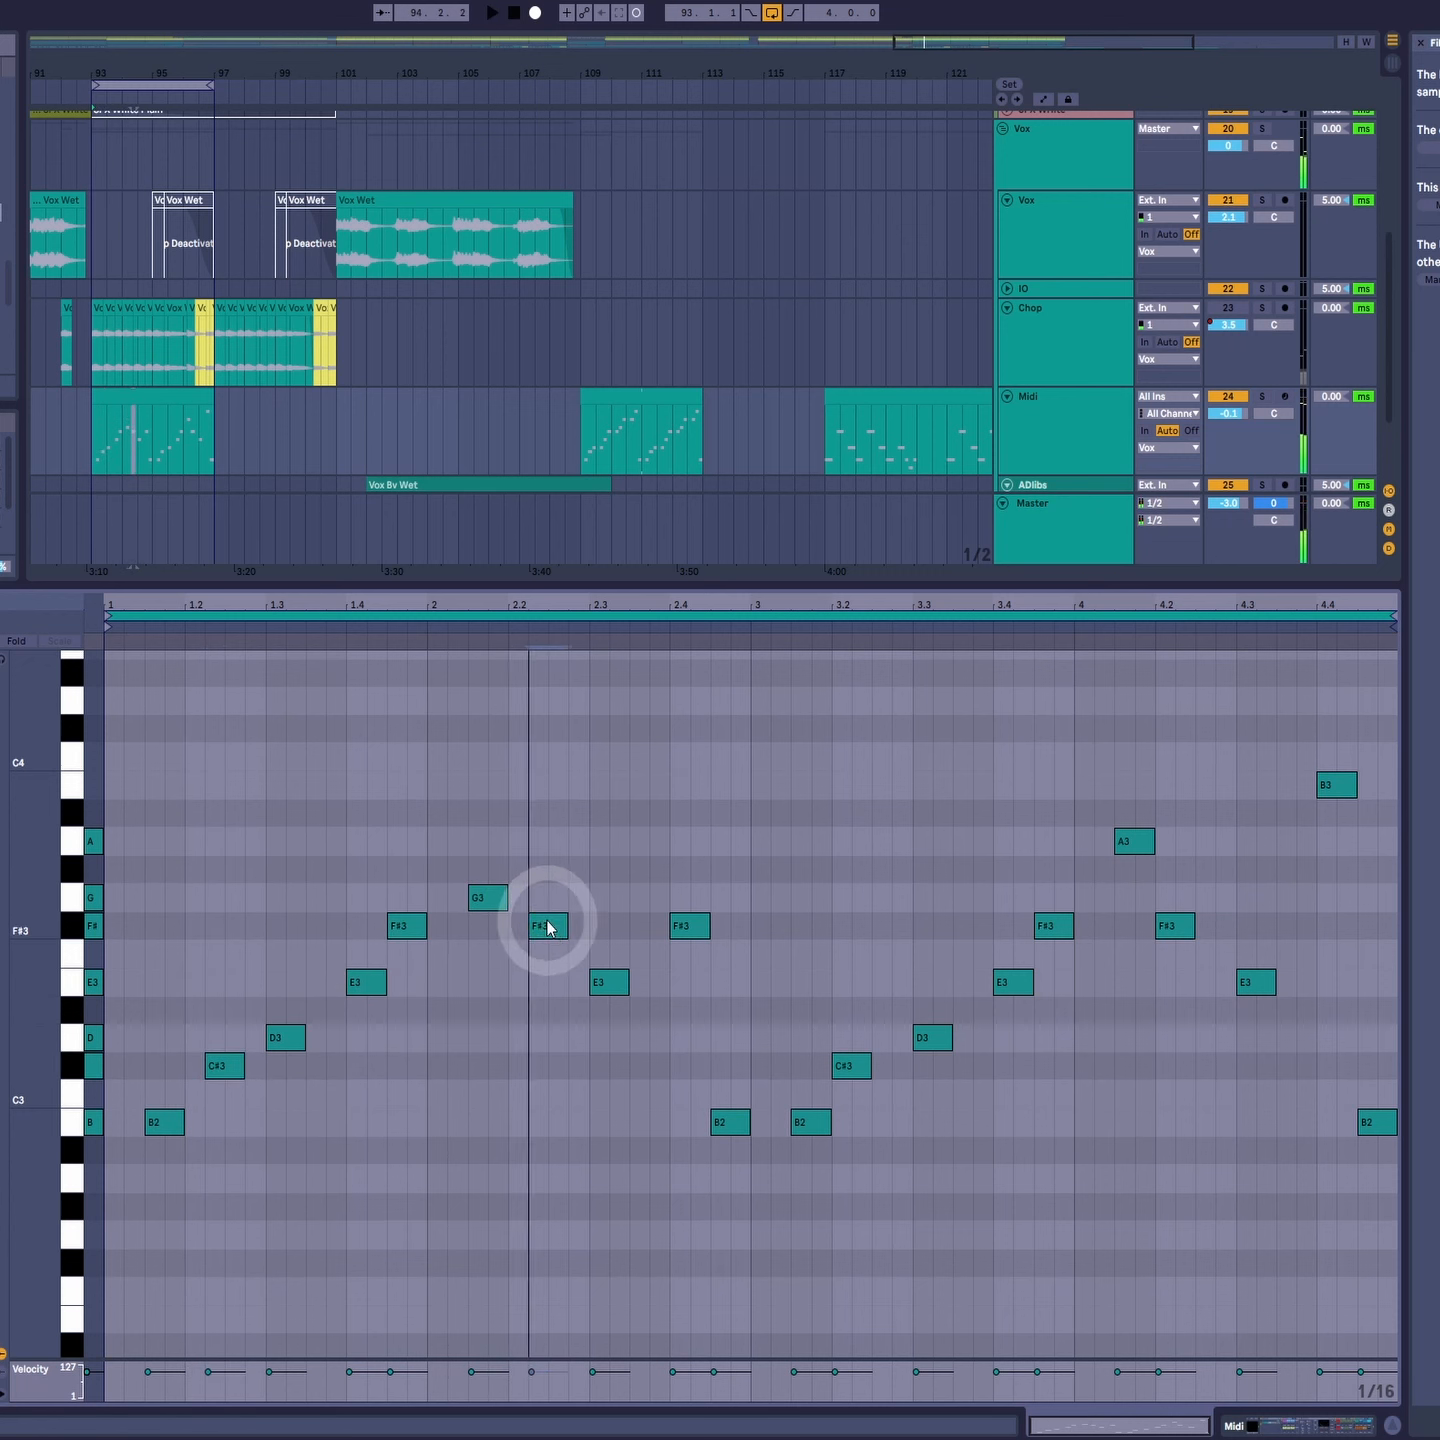
key(space)
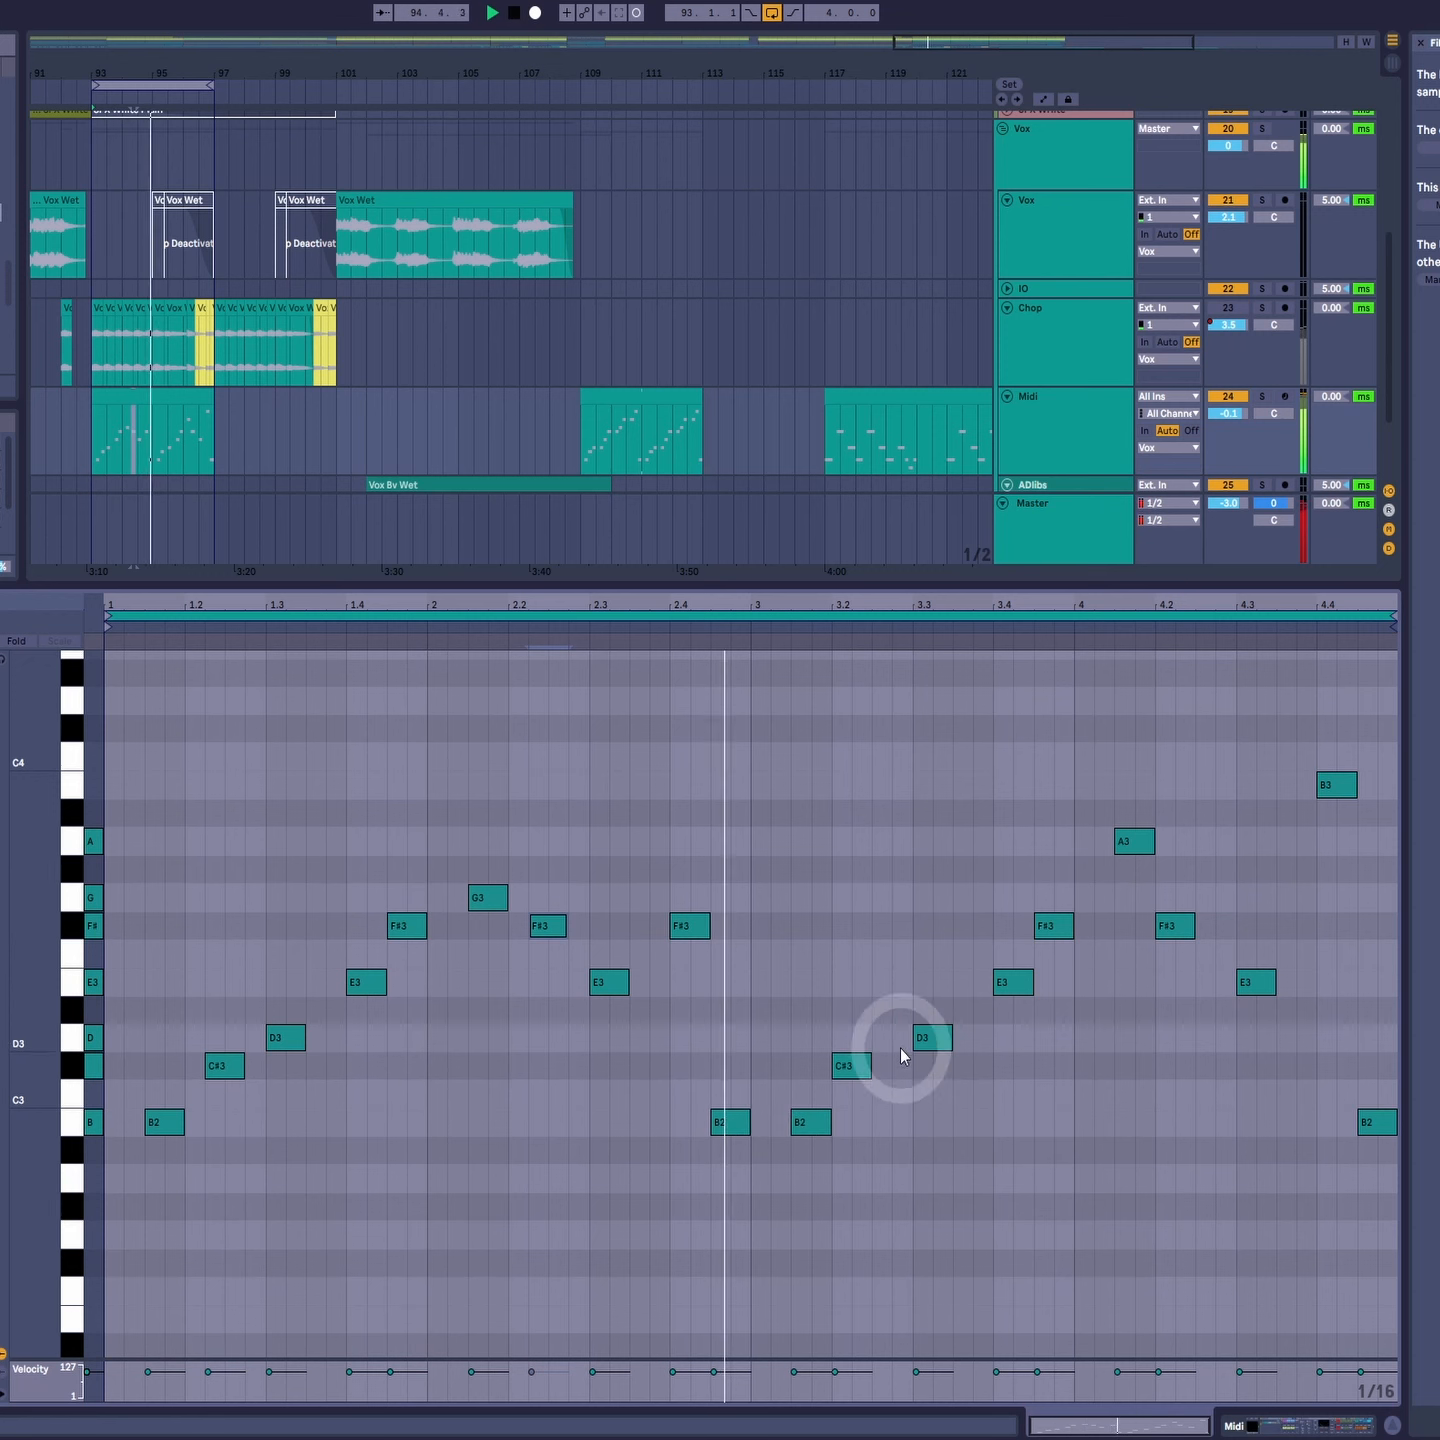
Step: During playback, shift the C#3 at 3.2 and the F#3 at 4.2 one sixteenth later, and select the Midi clip
drag(848, 1065, 869, 1064)
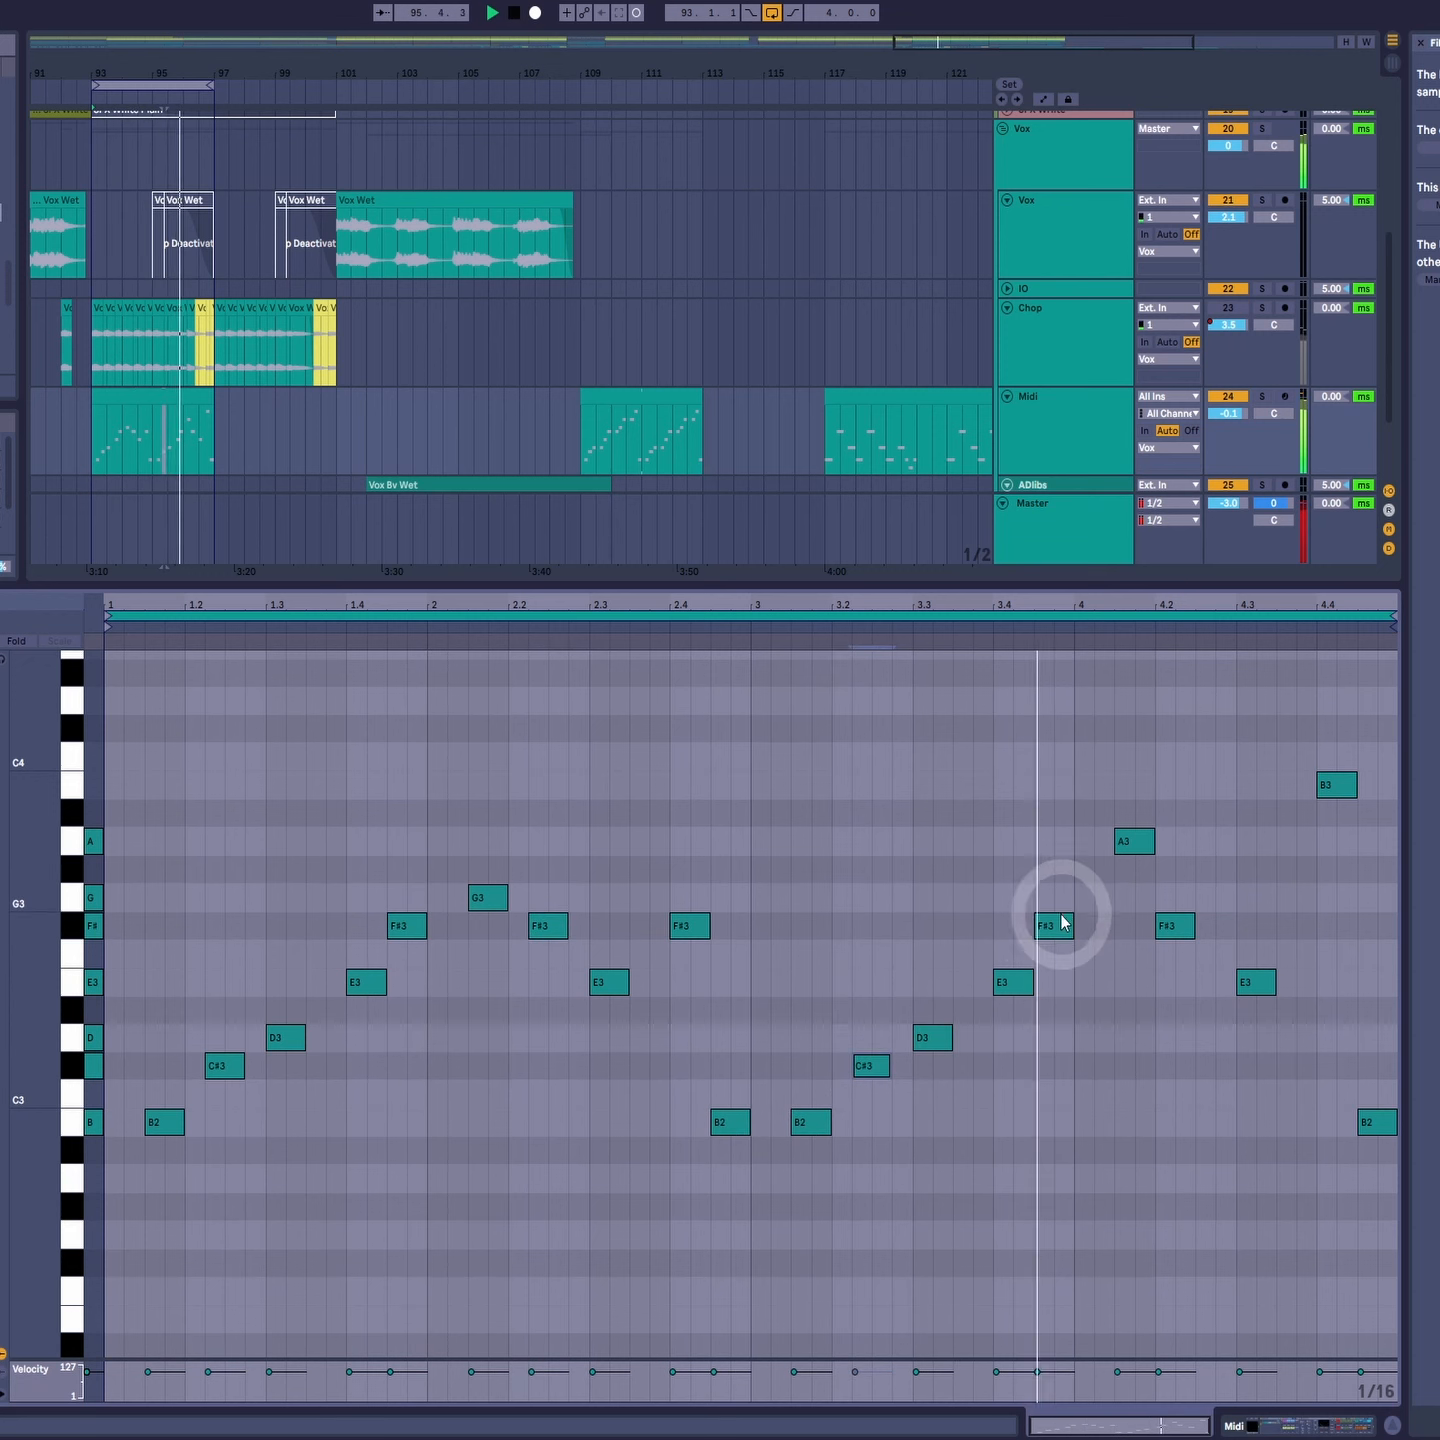
drag(1163, 926, 1185, 926)
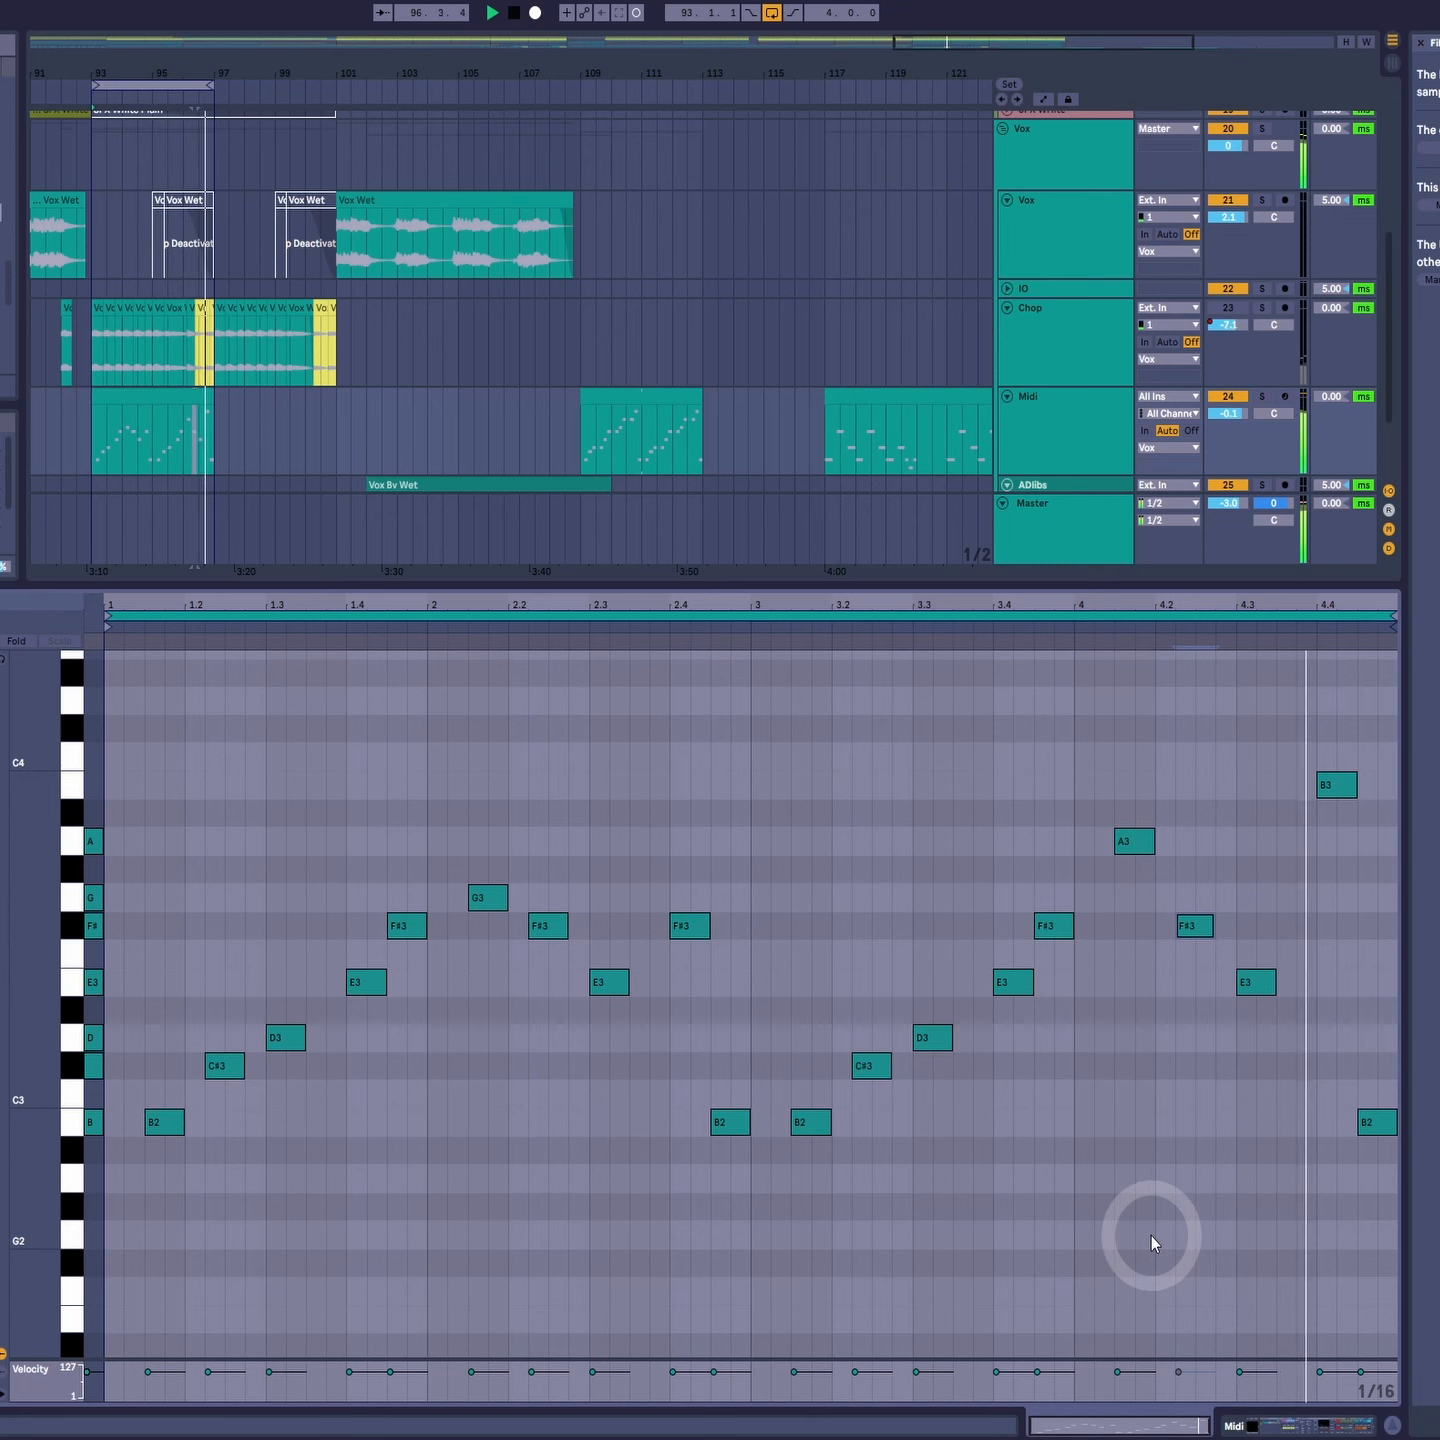
key(space)
click(146, 409)
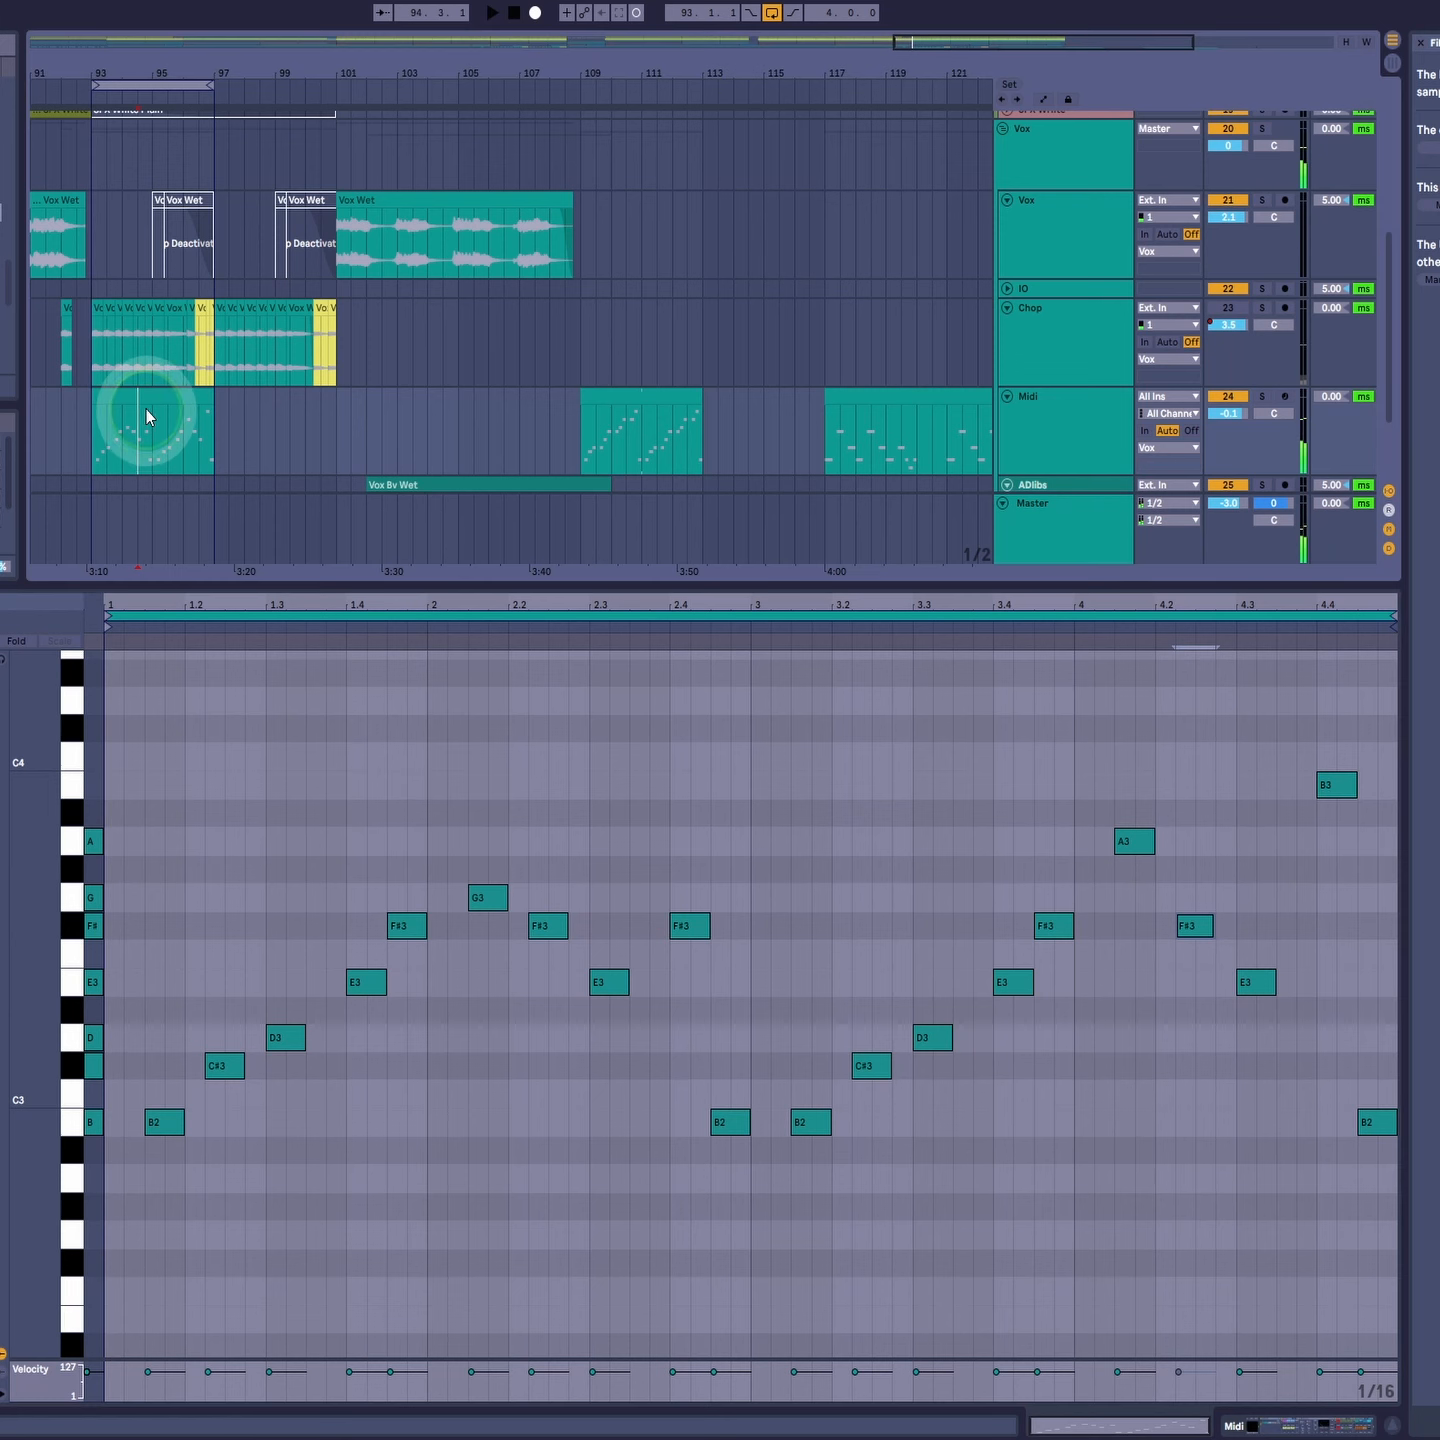
click(146, 410)
click(619, 1019)
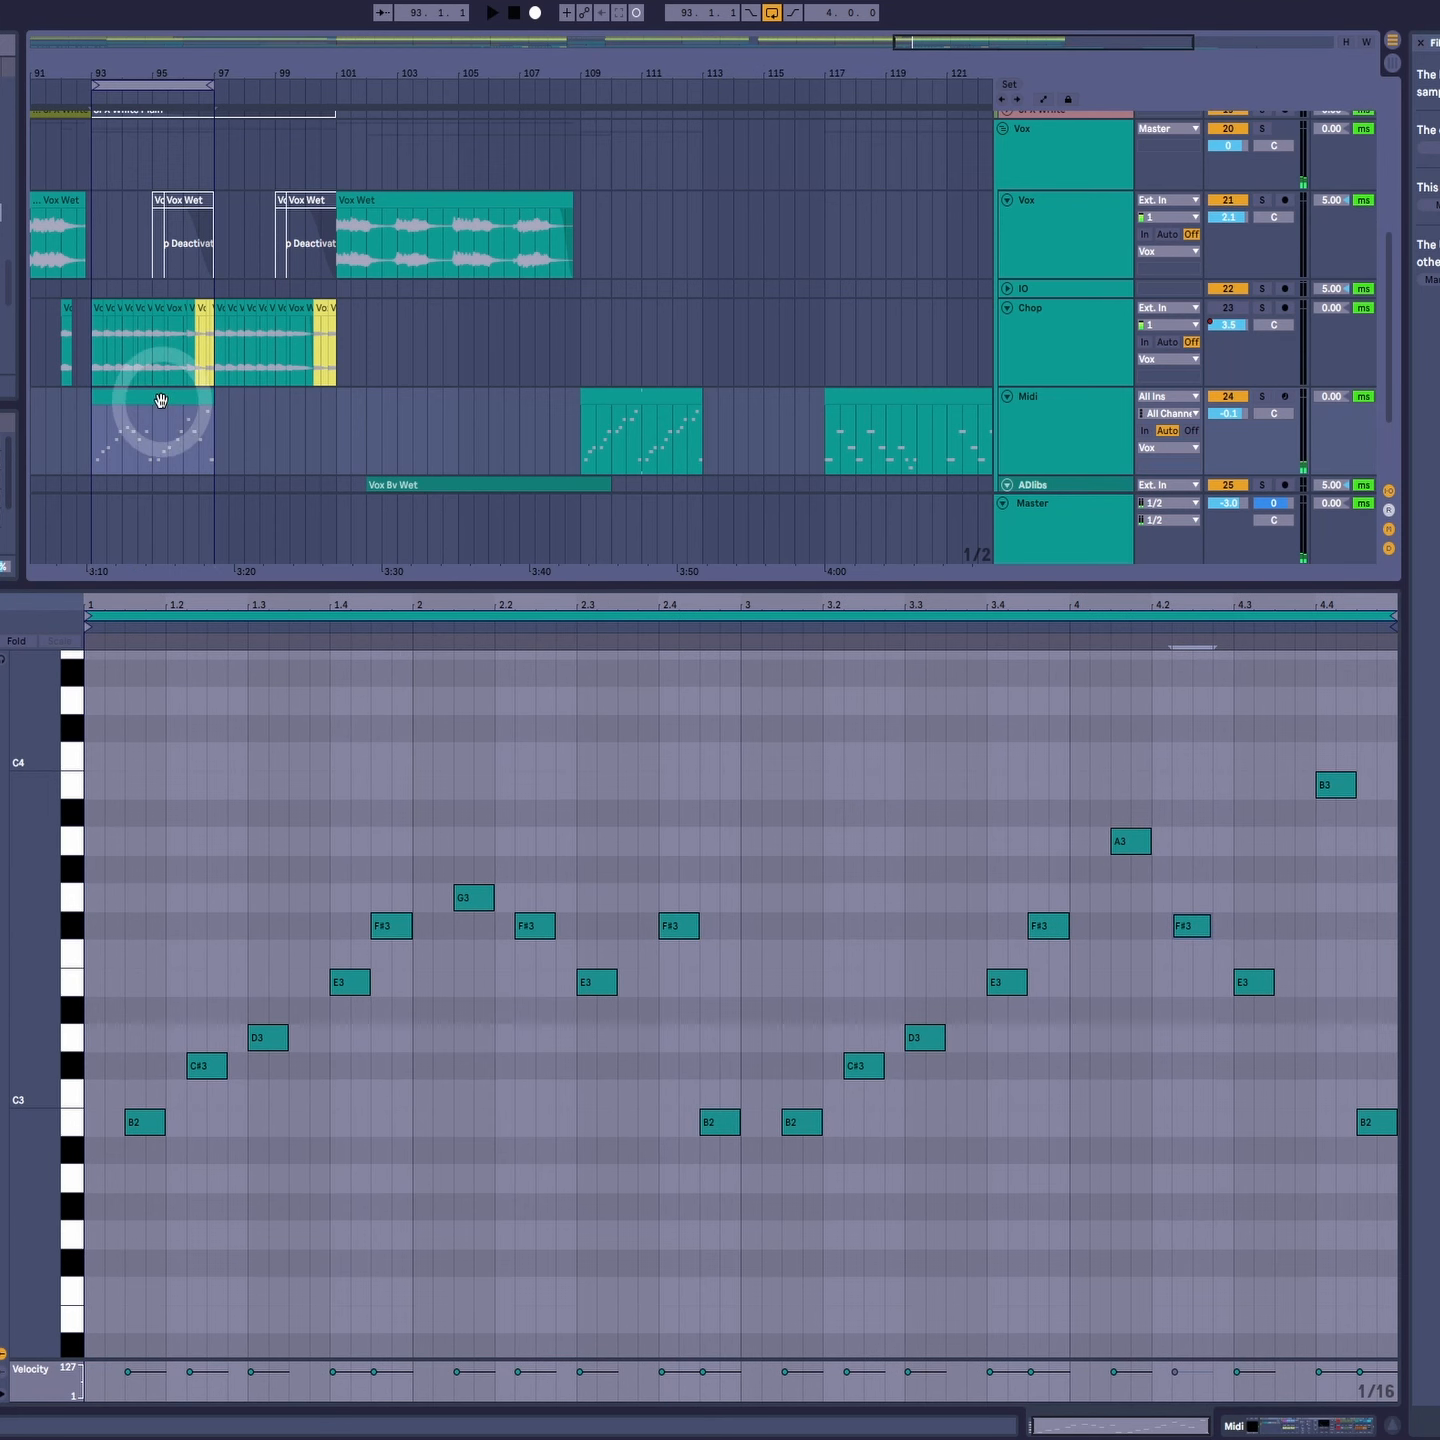
Step: Undo the note shifts and pitch changes back to the plain duplicated four-bar melody, and play it back
key(ctrl+z)
key(ctrl+z)
key(ctrl+z)
key(ctrl+z)
key(ctrl+z)
key(ctrl+z)
key(ctrl+z)
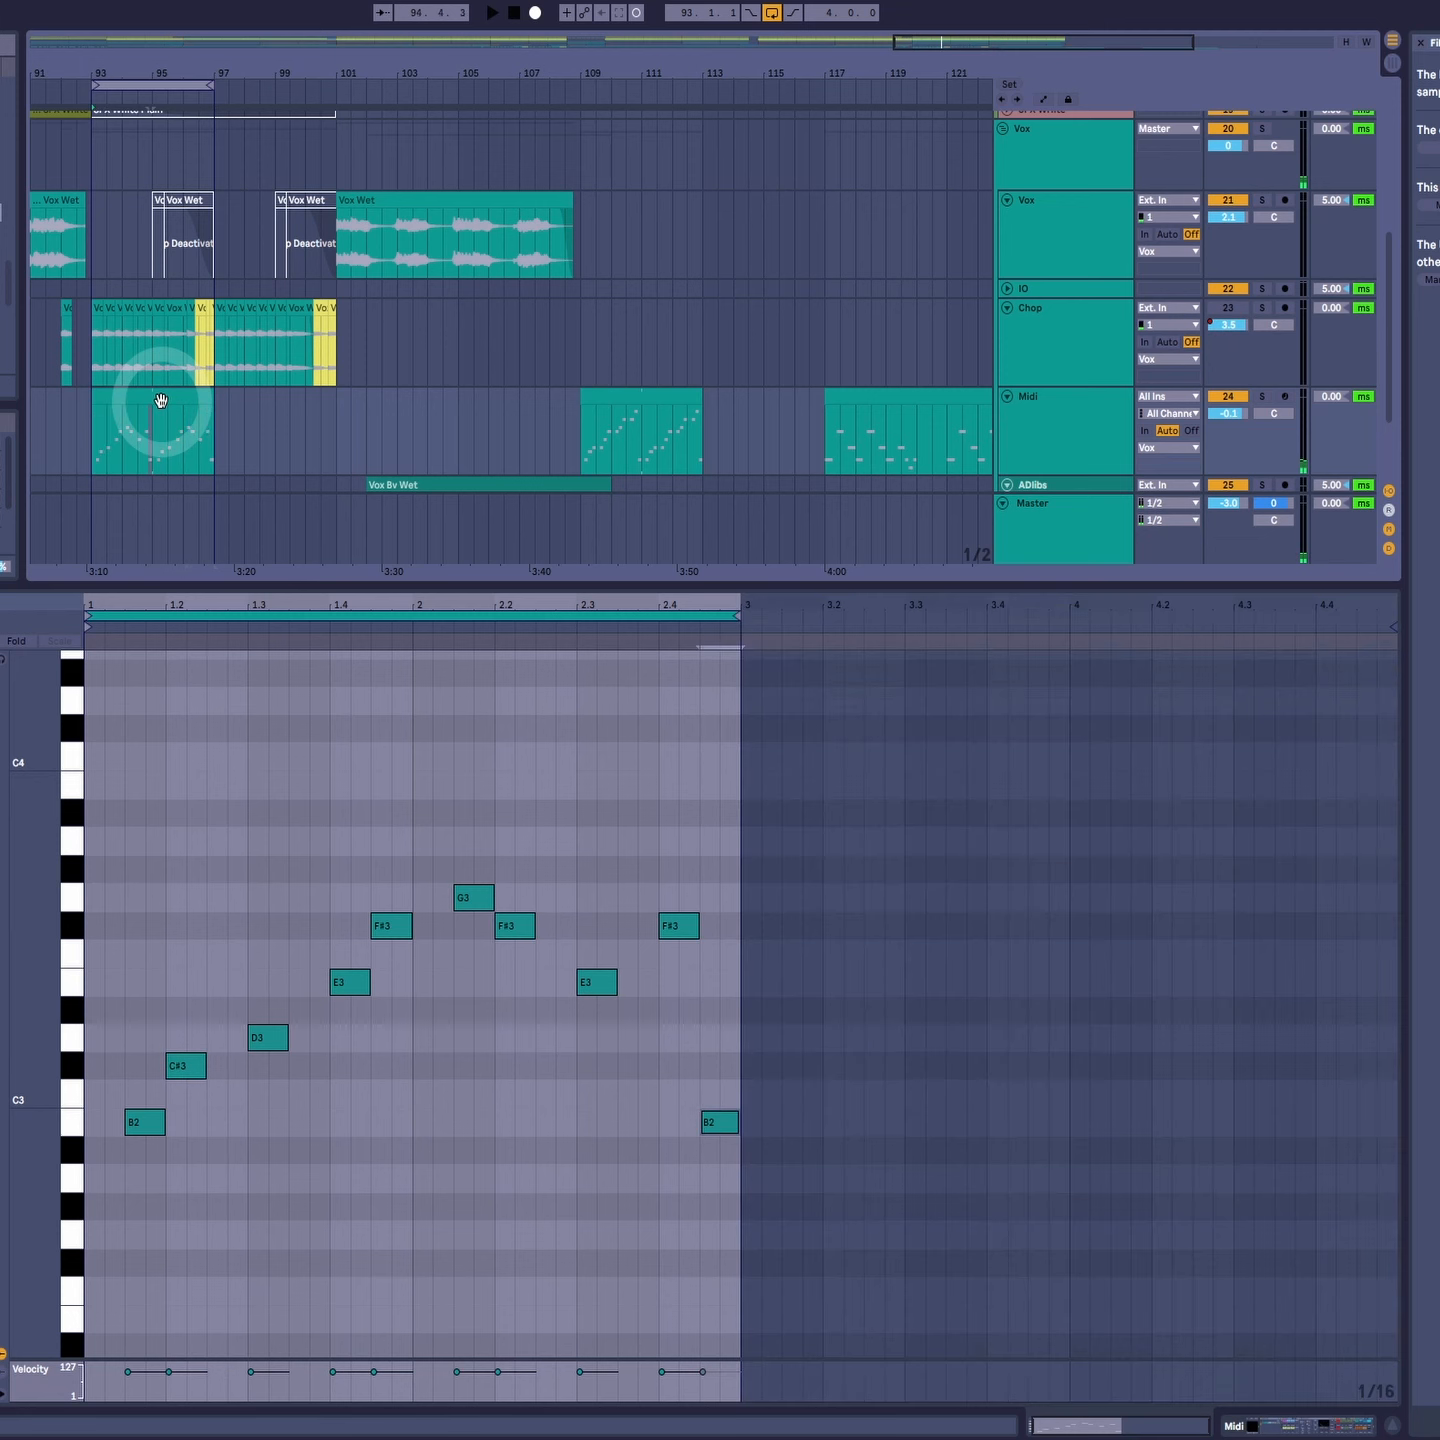
key(ctrl+shift+z)
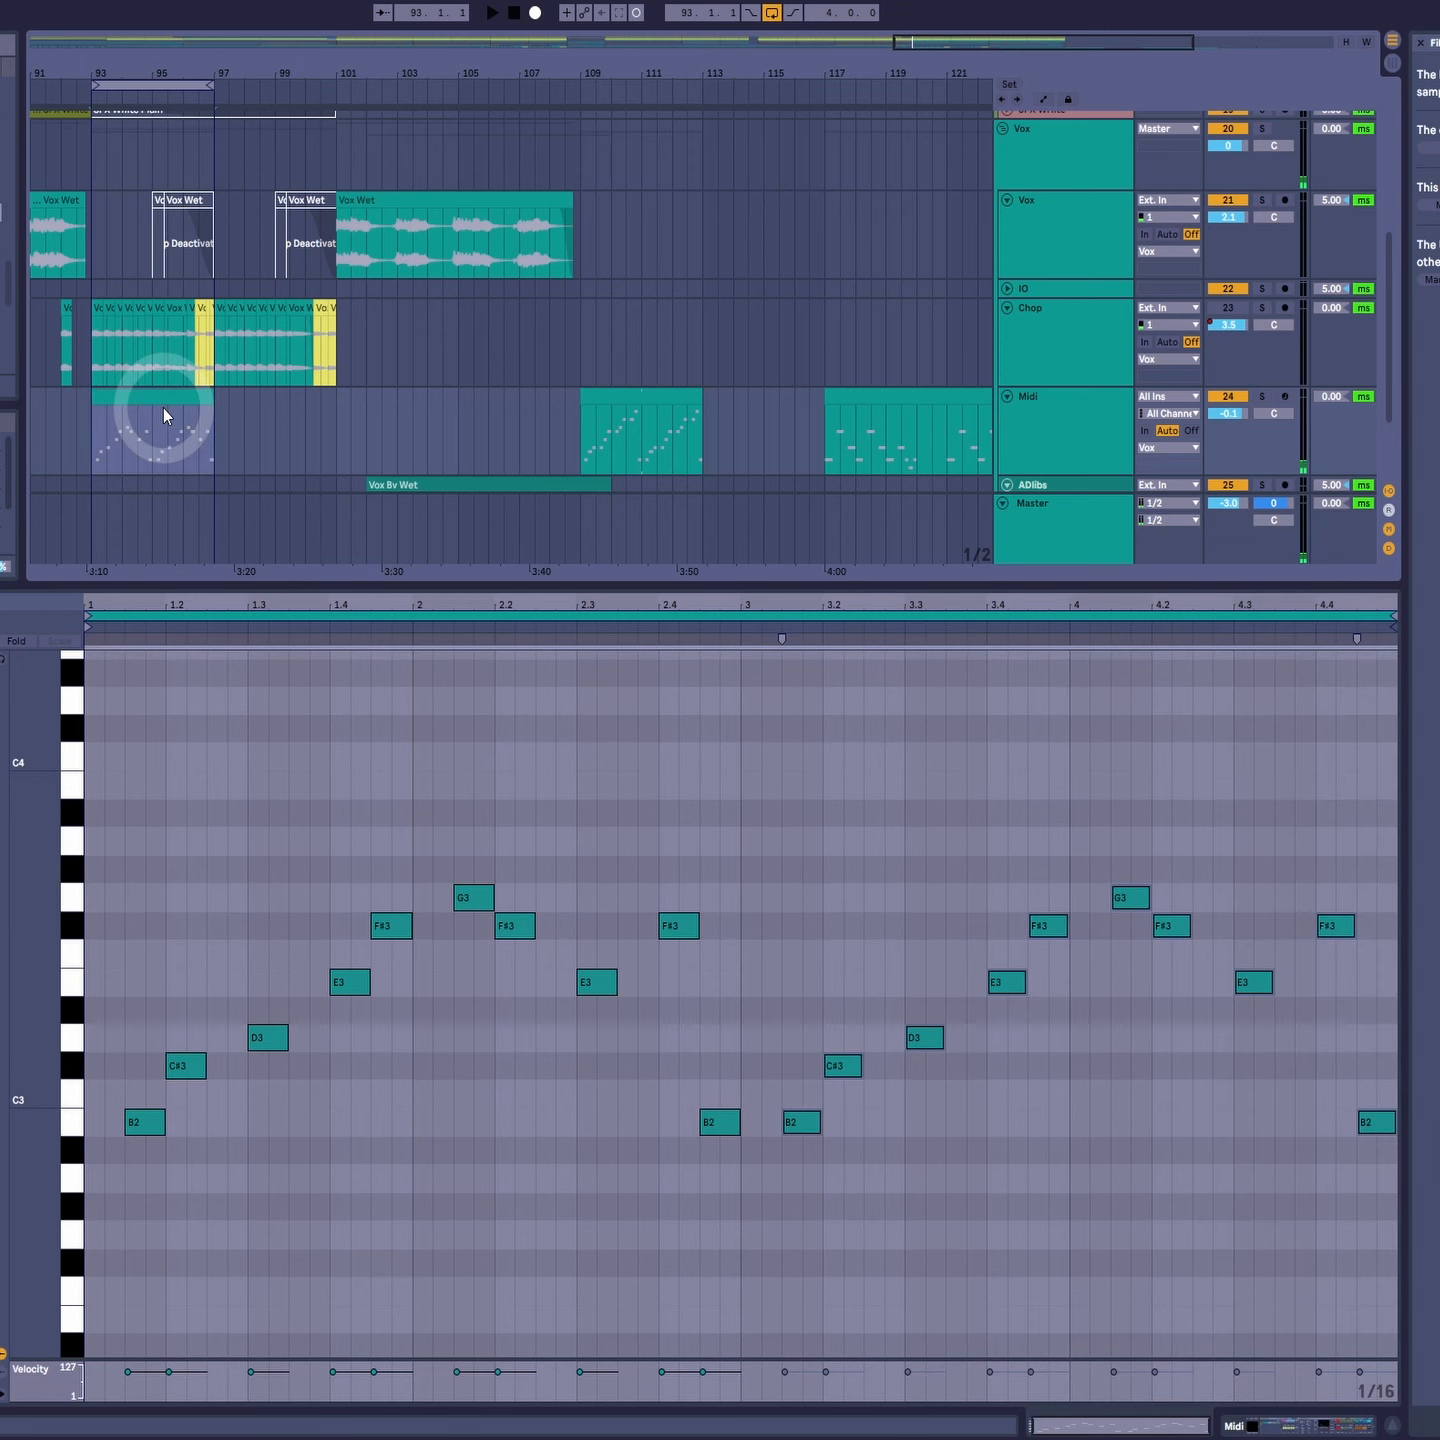
key(space)
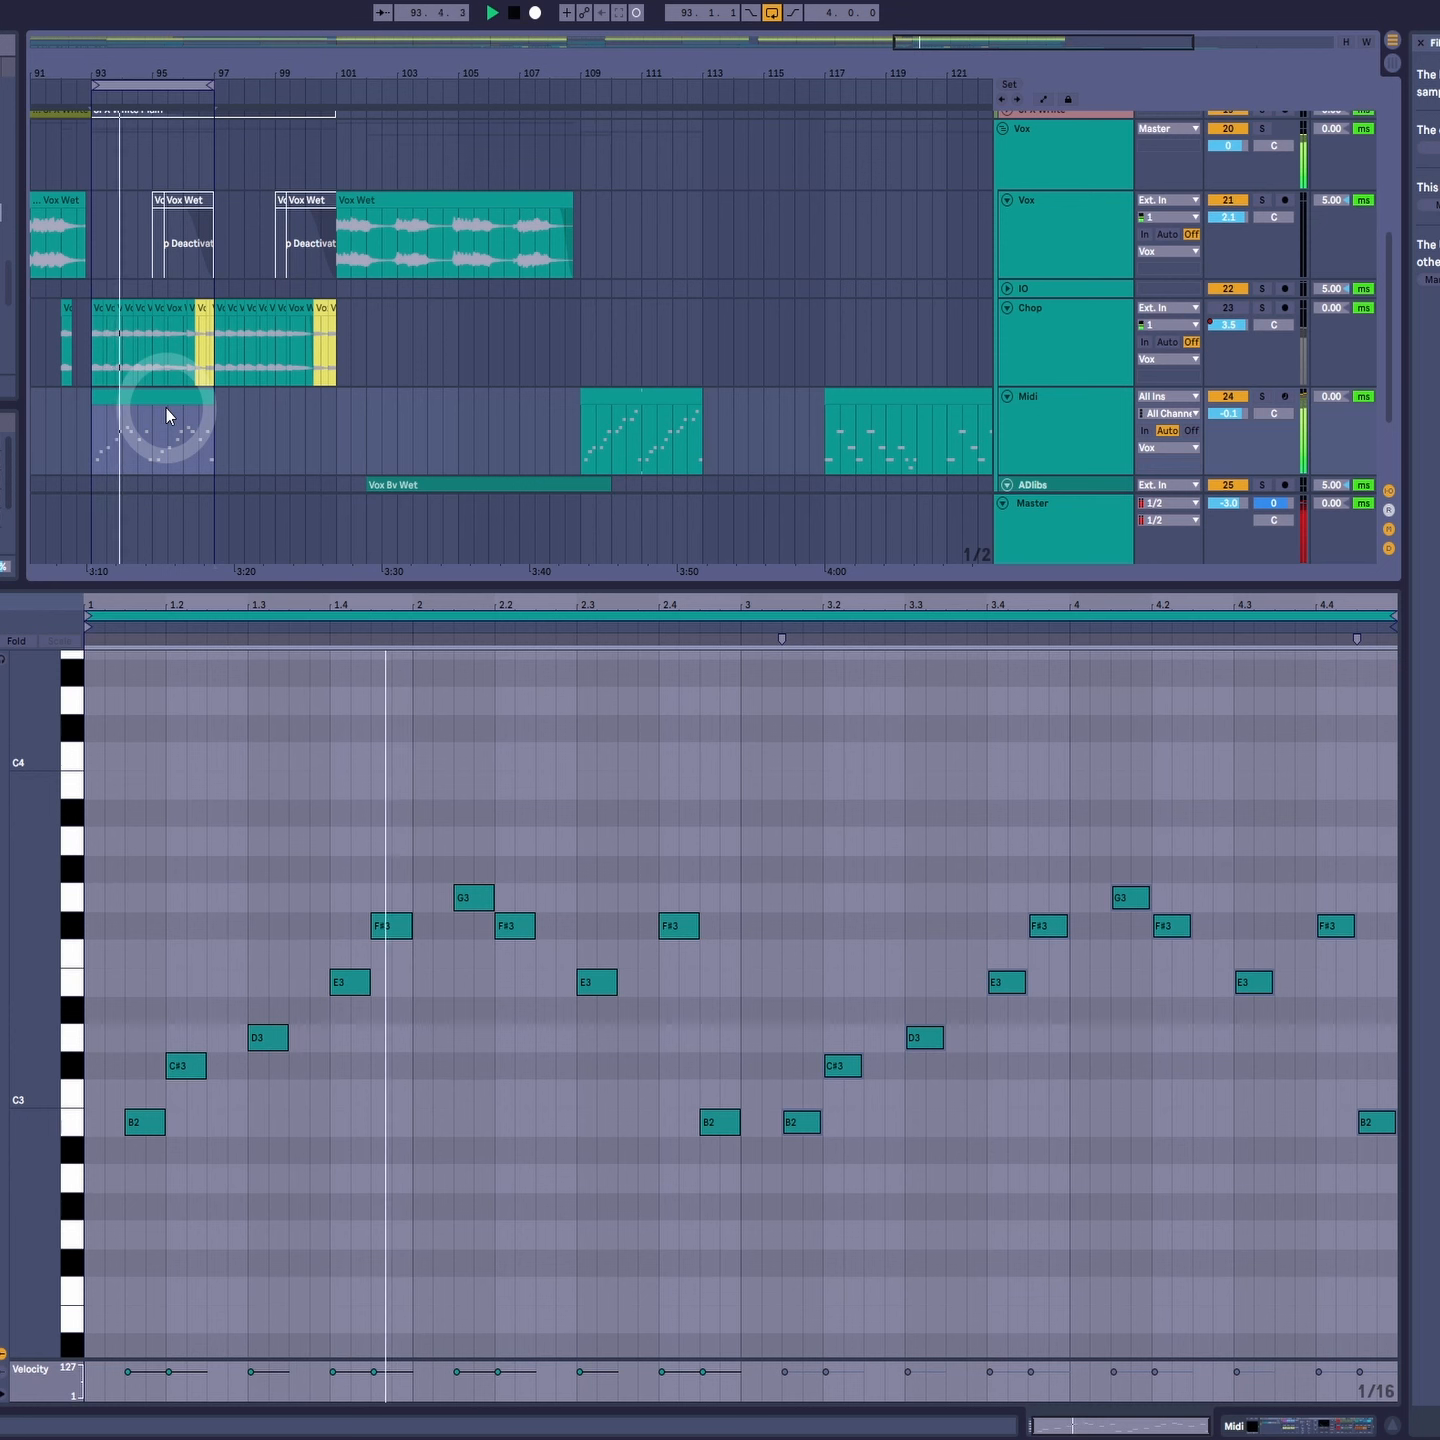
Step: Redo the A3 and B3 pitch raises, followed by the one-sixteenth shifts of the C#3 and F#3 notes, playing back each version to compare
key(ctrl+shift+z)
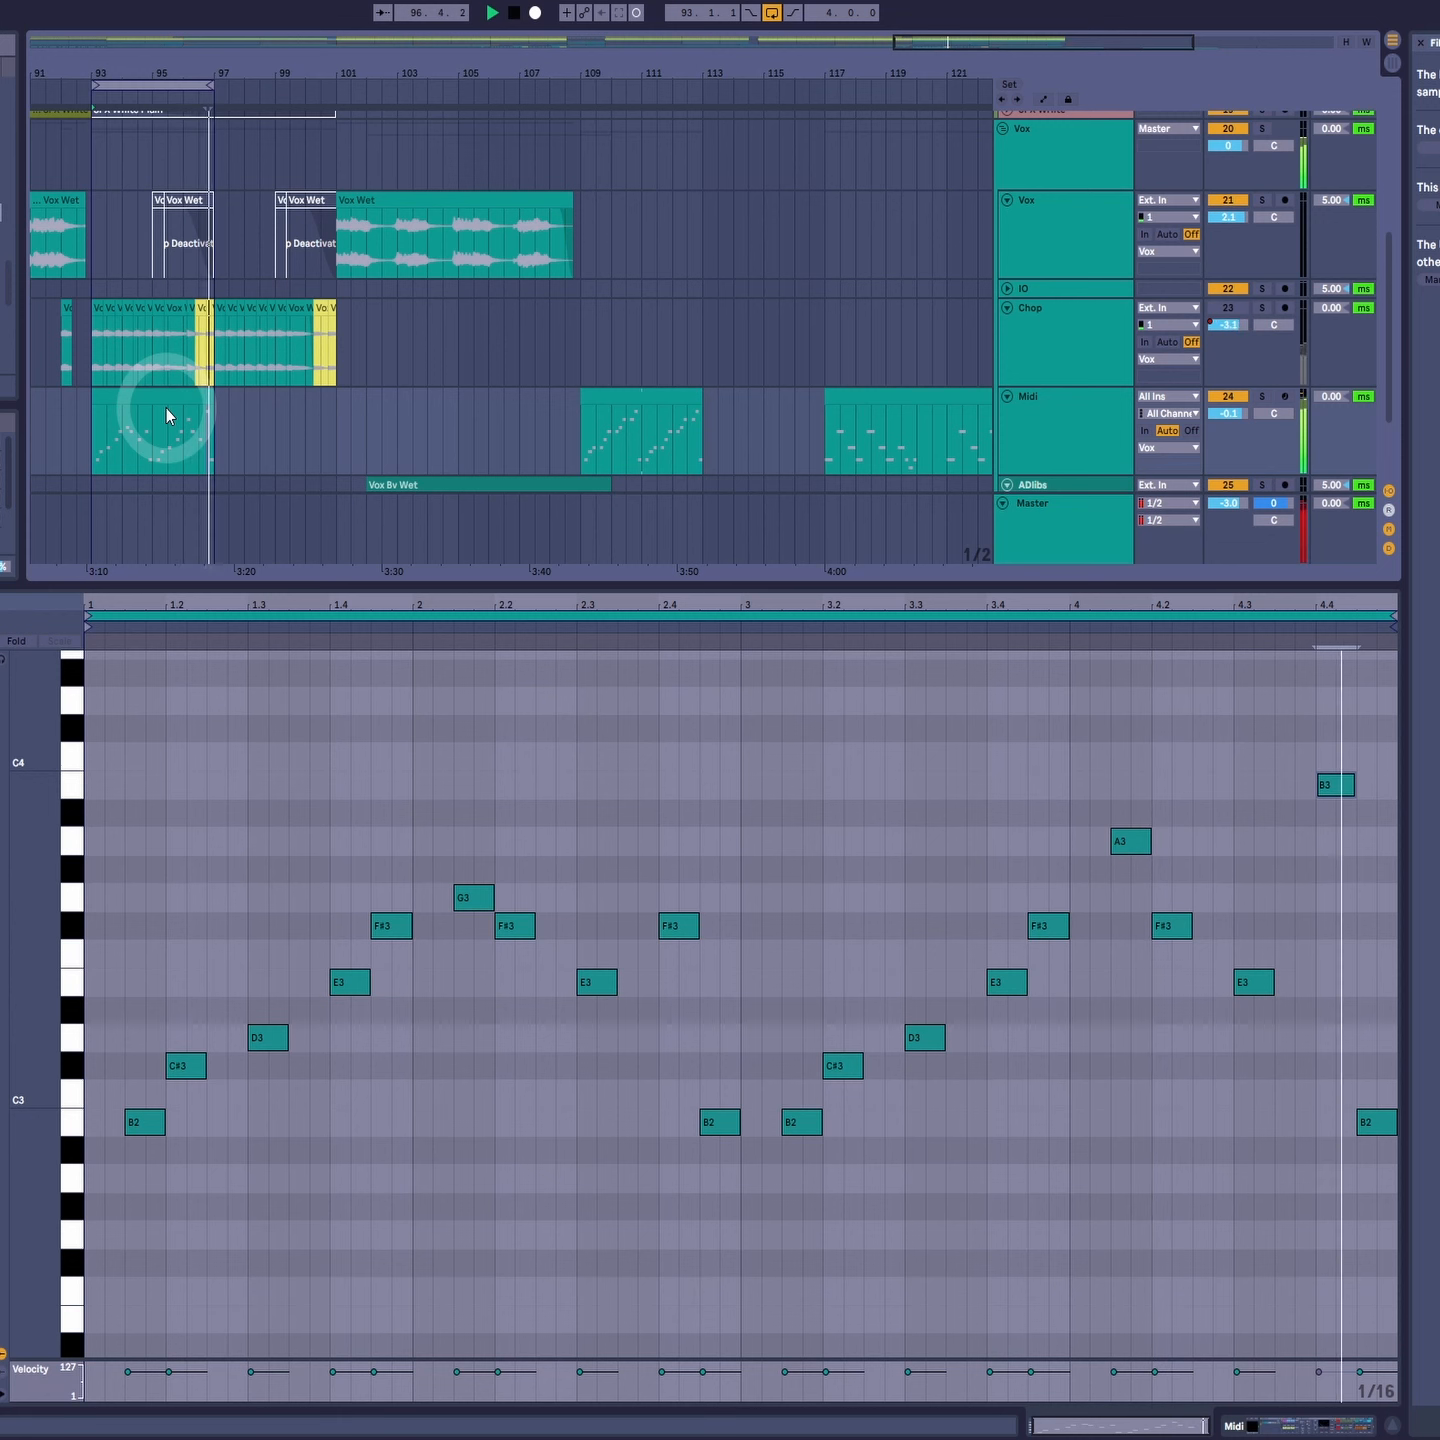
key(space)
key(space)
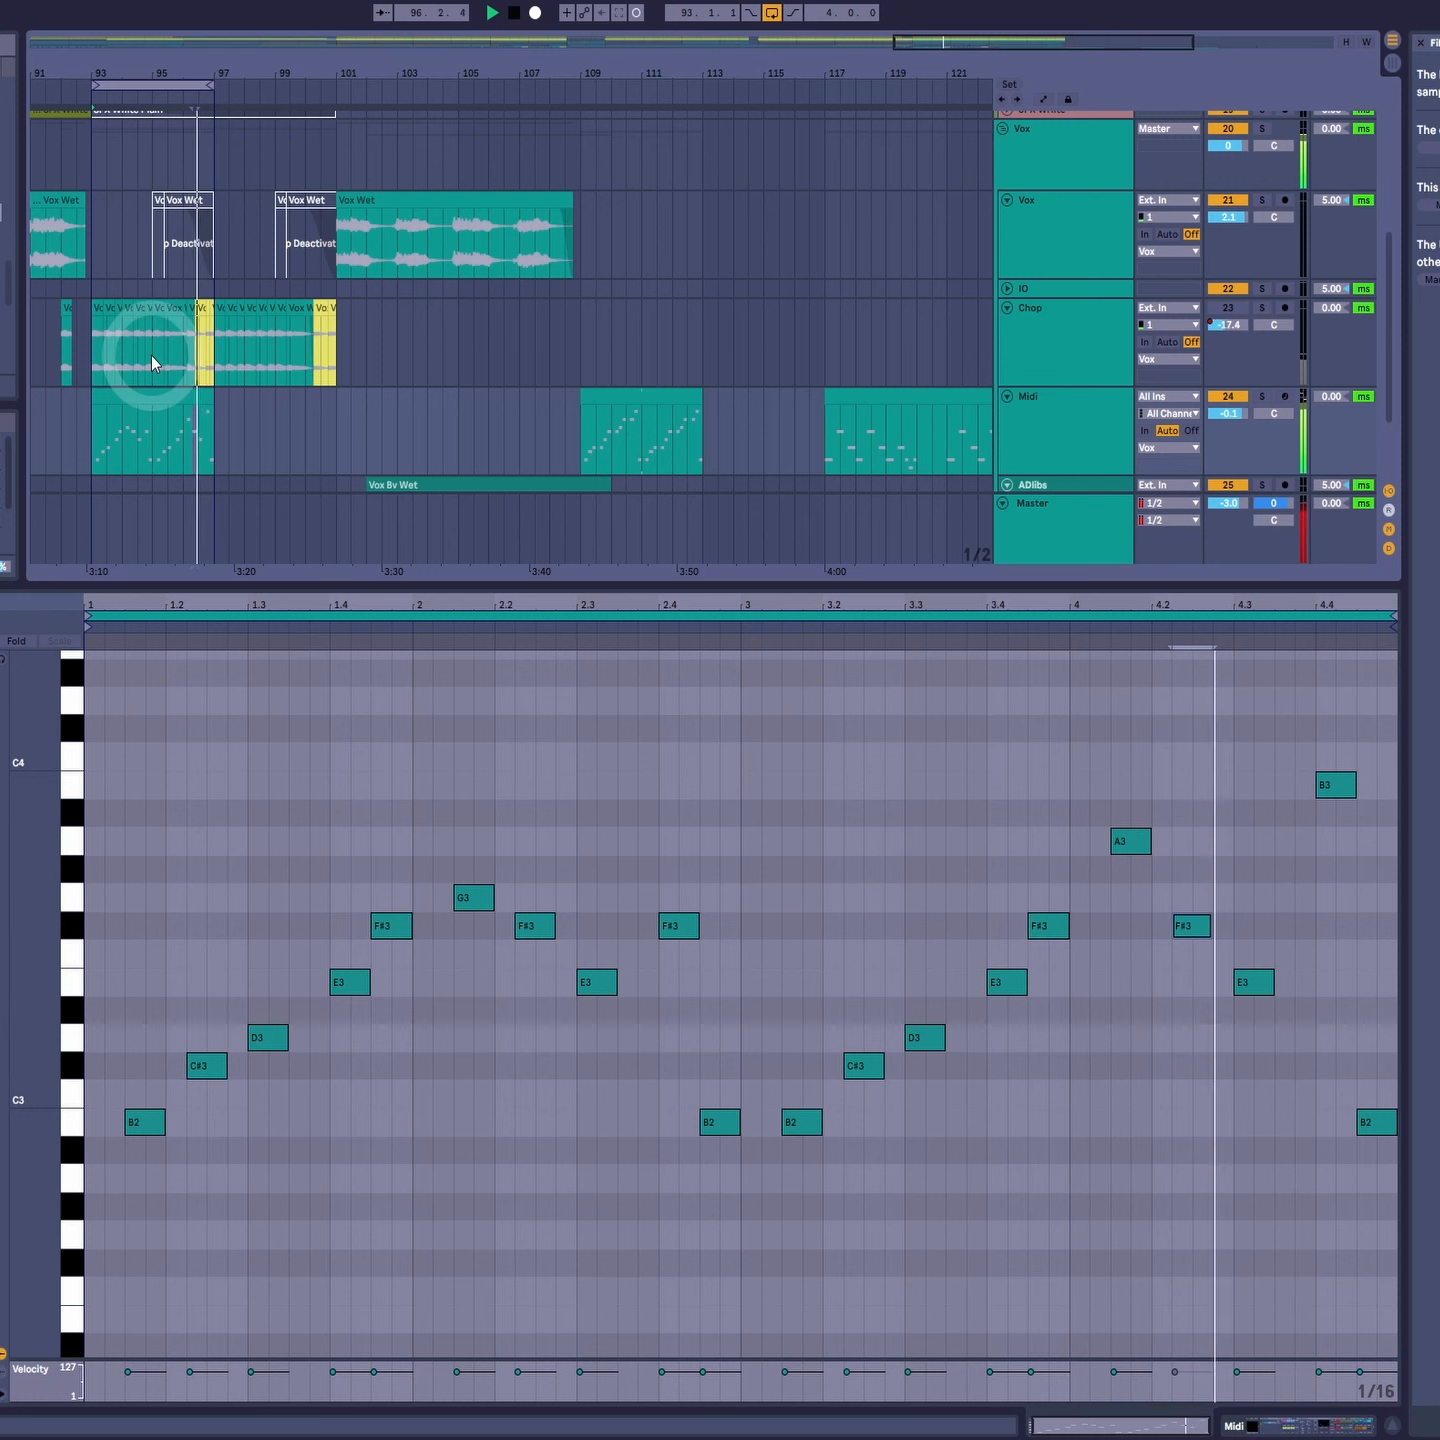
key(space)
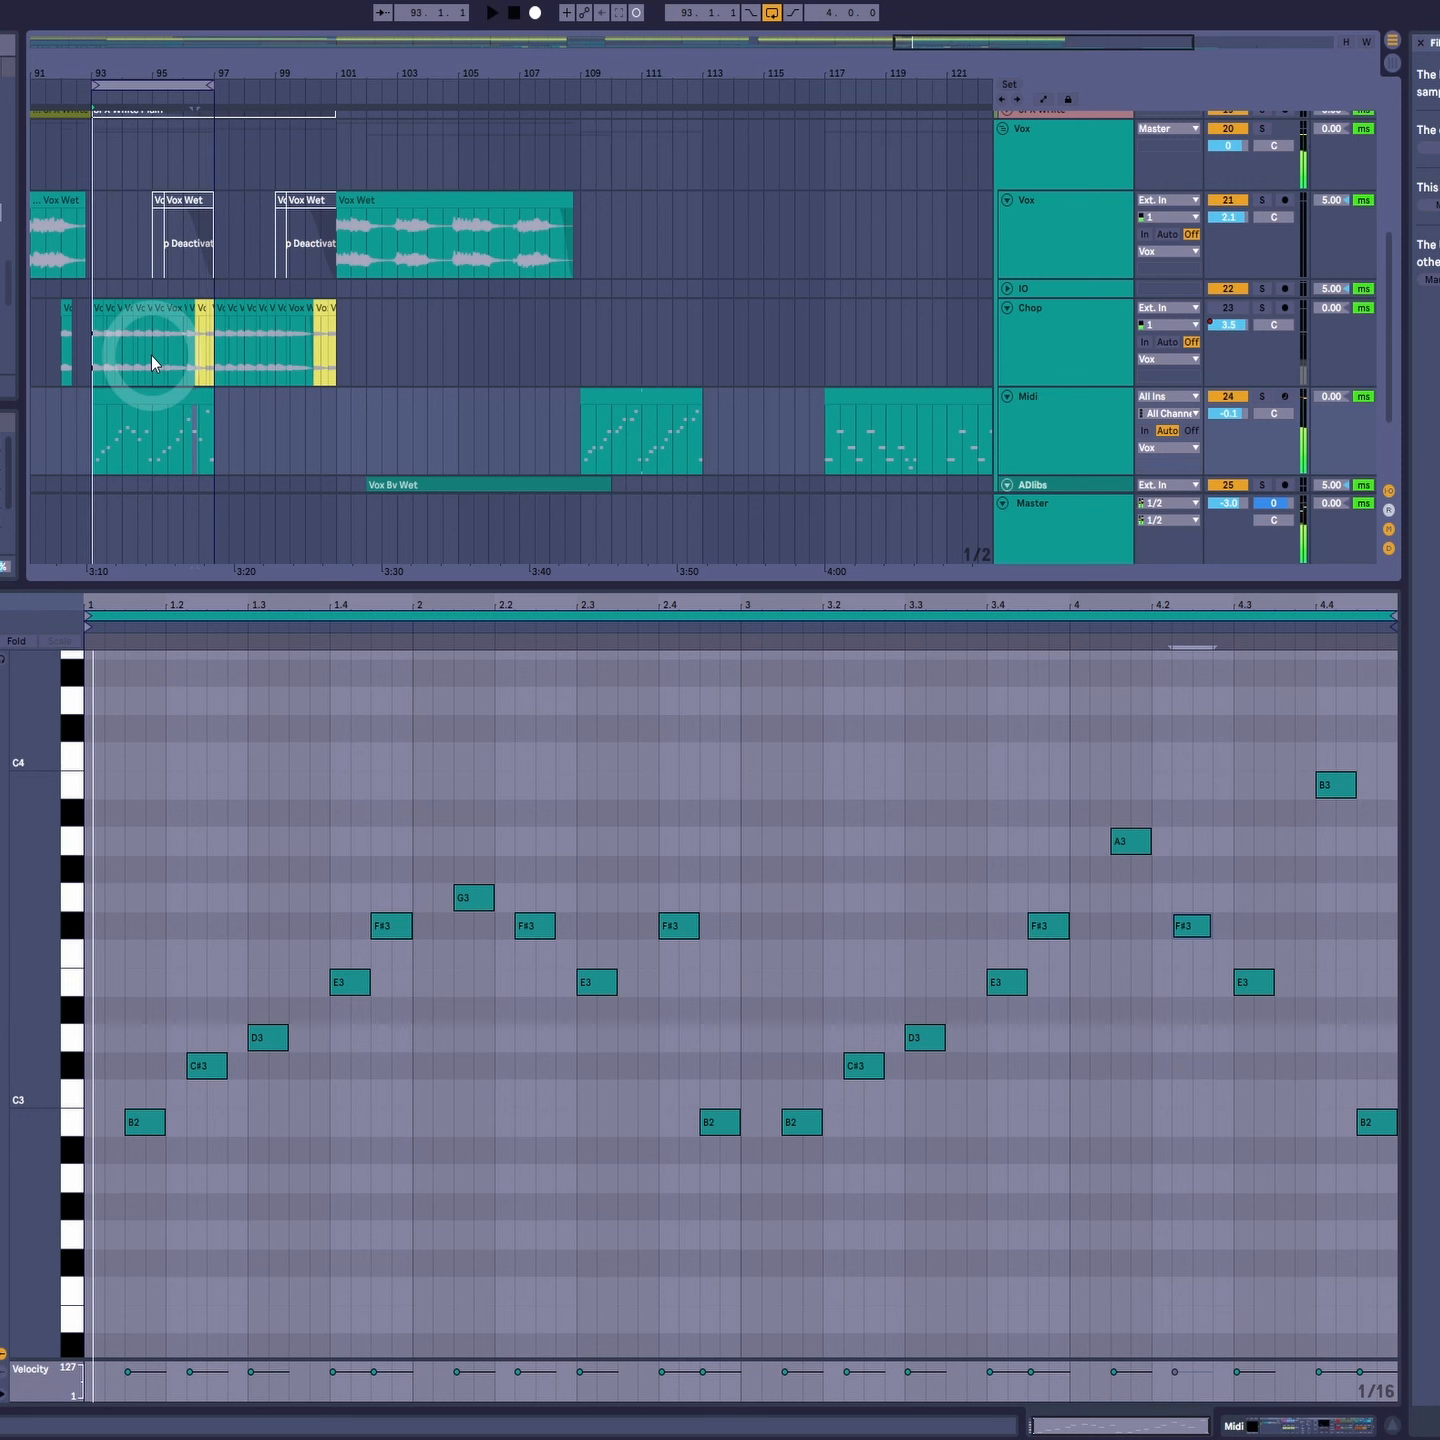